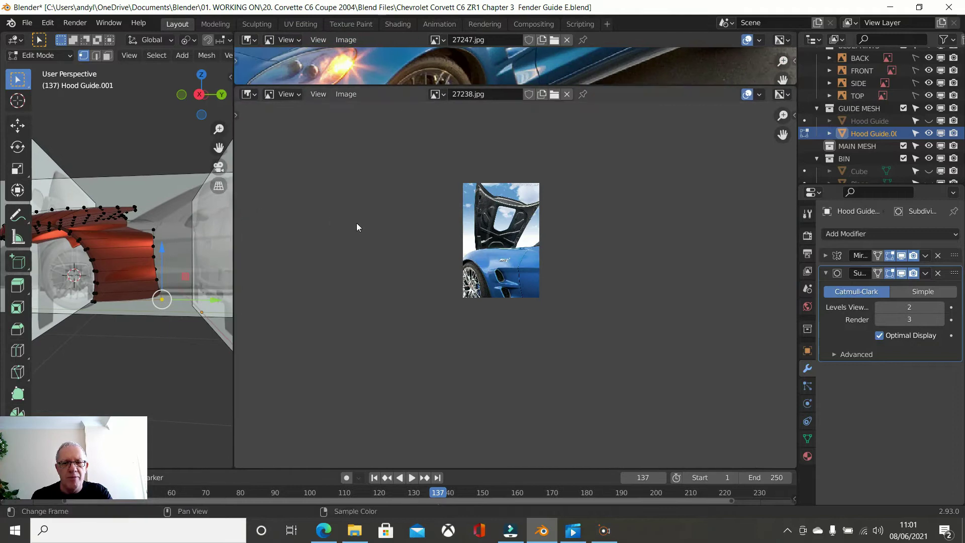
Inspect the fender reference photos 27238.jpg and 27247.jpg, and widen the 3D viewport over them
{"action": "scroll", "coordinate": [509, 255], "scroll_direction": "up", "scroll_amount": 5}
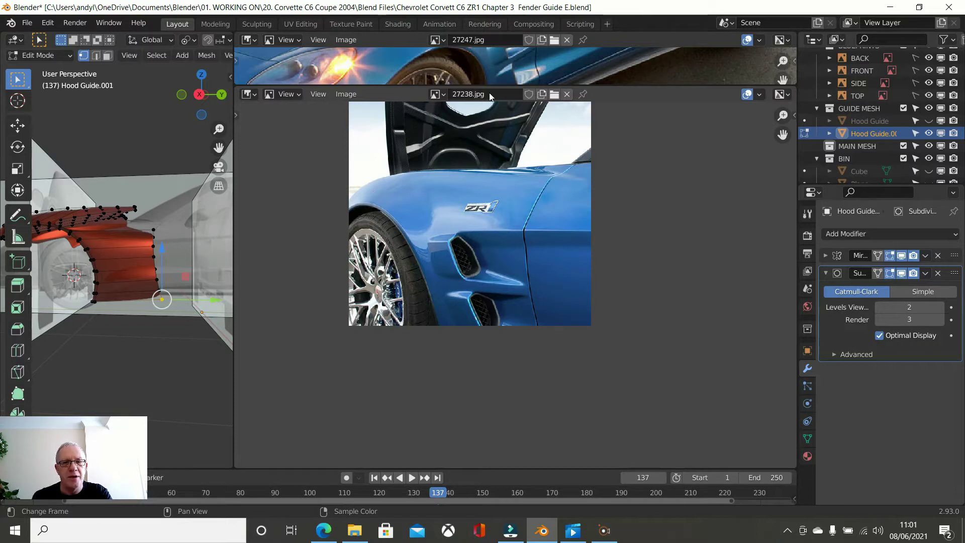
{"action": "left_click_drag", "start_coordinate": [508, 88], "coordinate": [491, 349]}
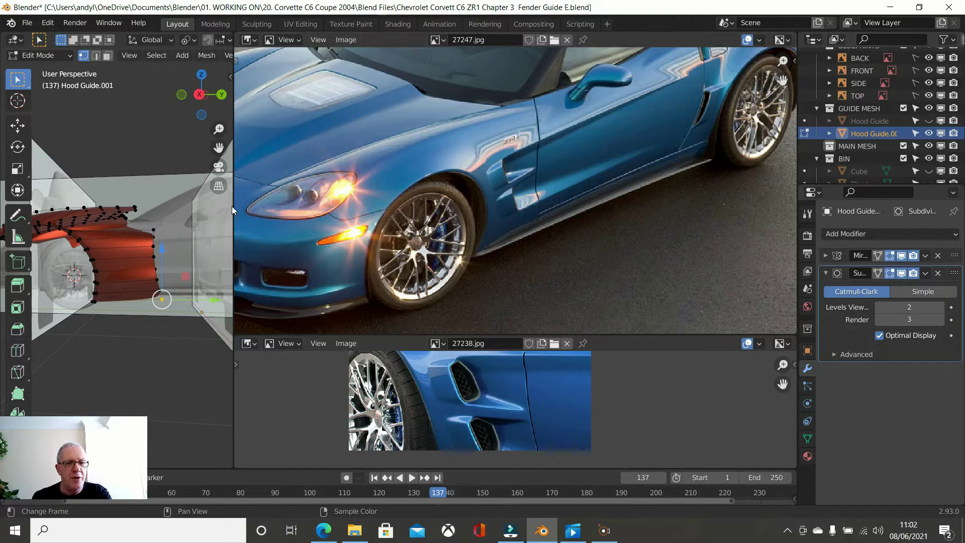
{"action": "left_click_drag", "start_coordinate": [232, 210], "coordinate": [782, 222]}
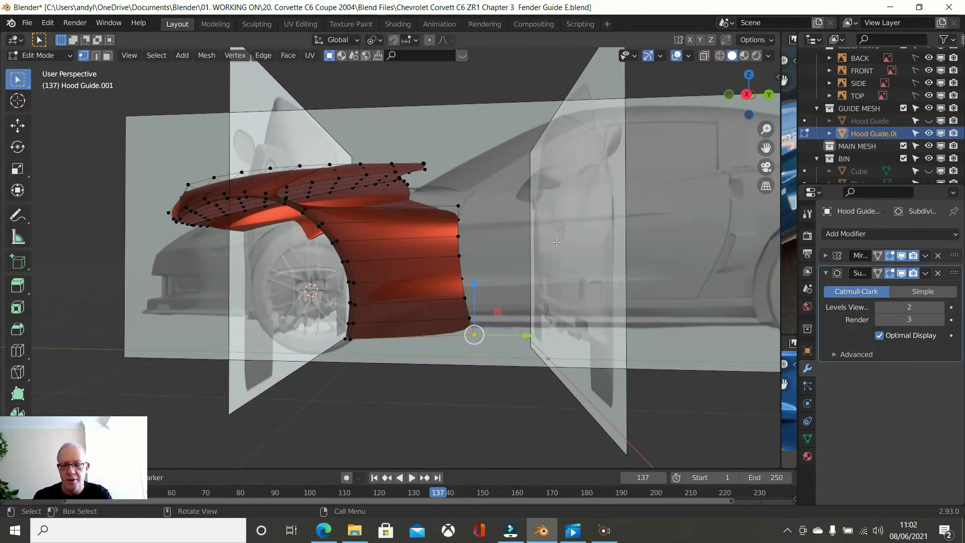
In the side view, delete the strip of faces joining the hood's side edge to the front wheel arch lip
{"action": "key", "text": "KP_3"}
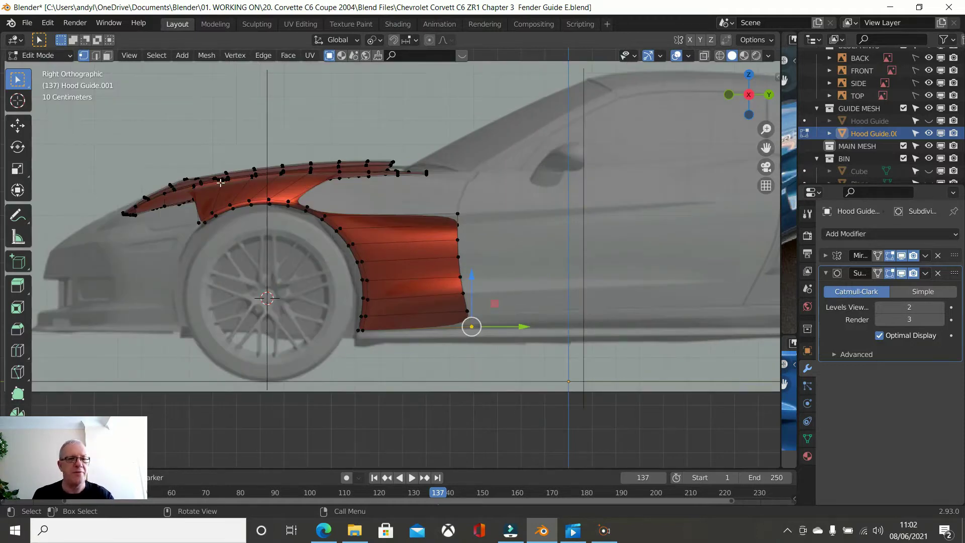
{"action": "scroll", "coordinate": [246, 189], "scroll_direction": "up", "scroll_amount": 2}
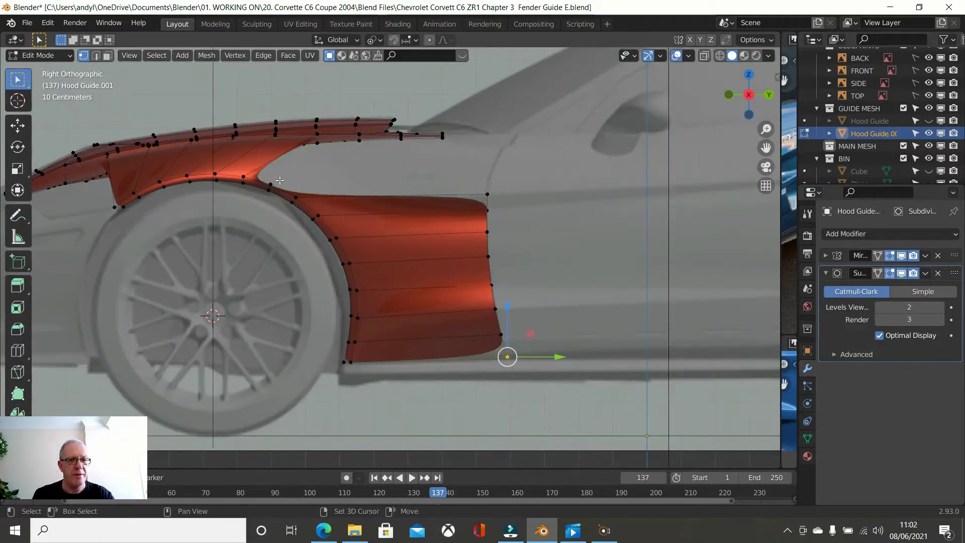
{"action": "middle_click_drag", "start_coordinate": [279, 180], "coordinate": [435, 223], "text": "shift"}
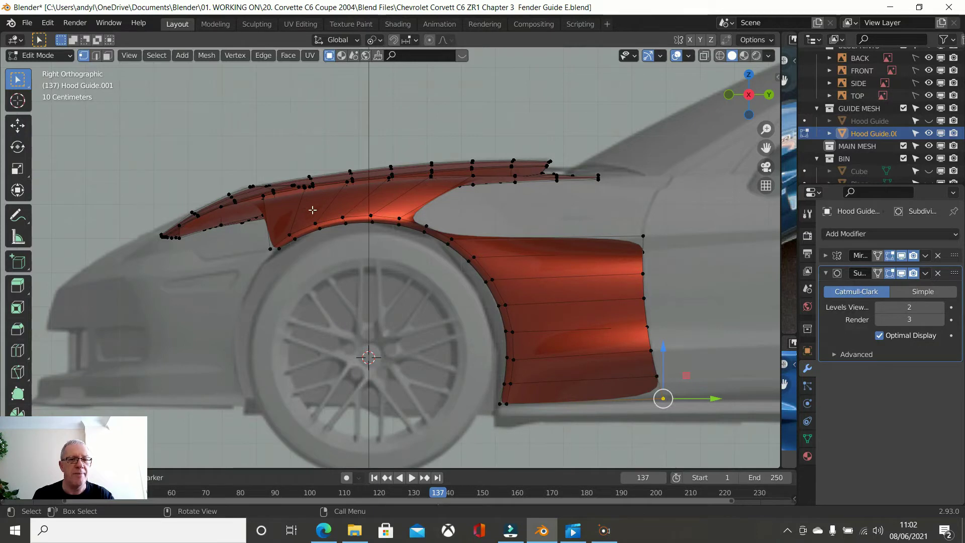
{"action": "left_click", "coordinate": [107, 56]}
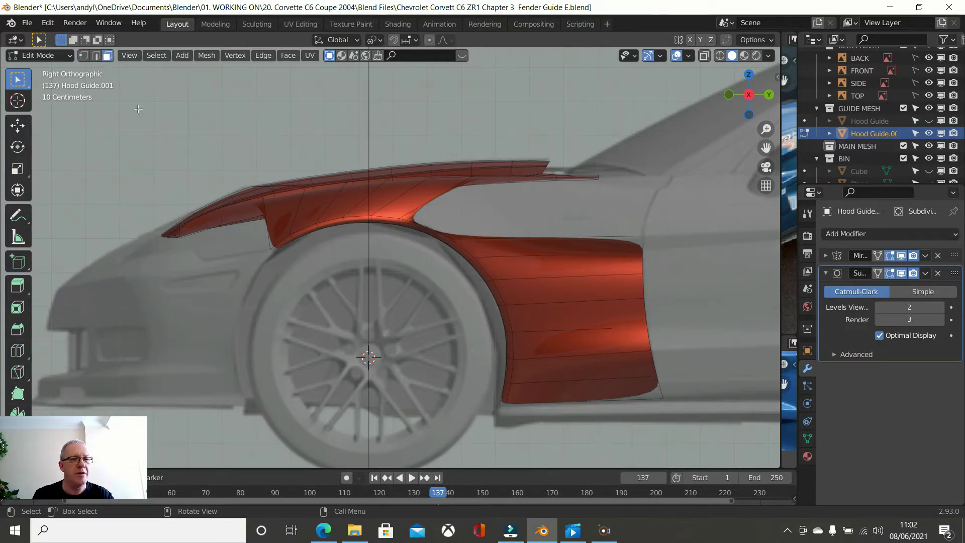
{"action": "left_click", "coordinate": [282, 216]}
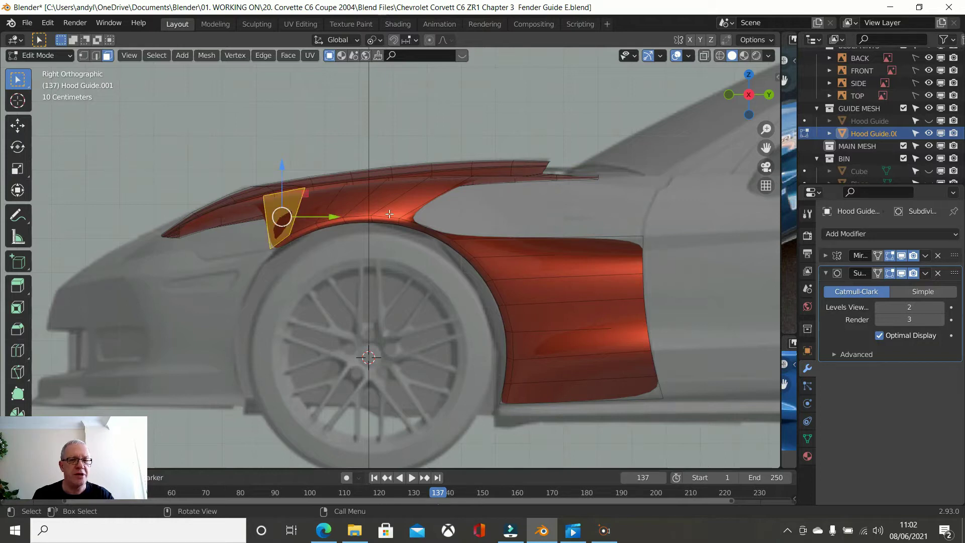
{"action": "left_click", "coordinate": [420, 197], "text": "ctrl"}
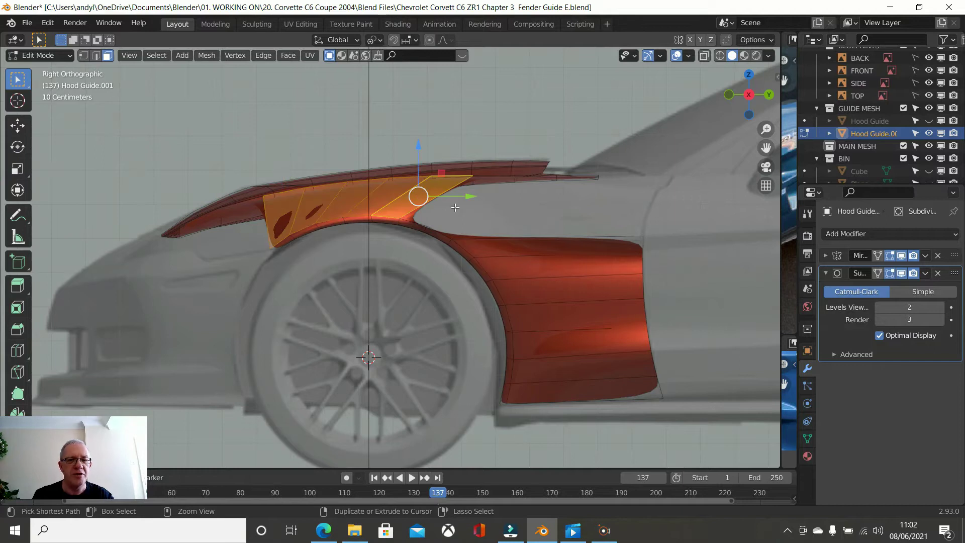
{"action": "key", "text": "x"}
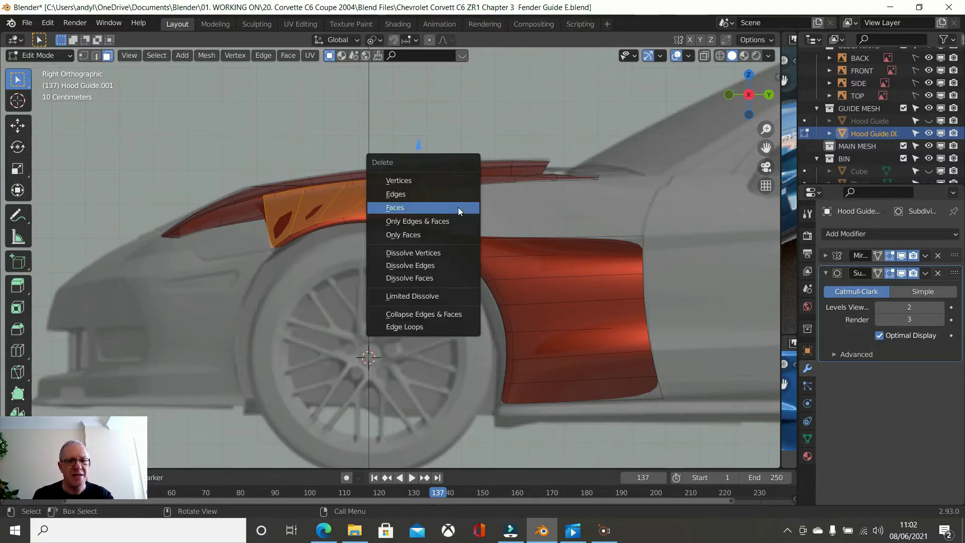
{"action": "left_click", "coordinate": [458, 207]}
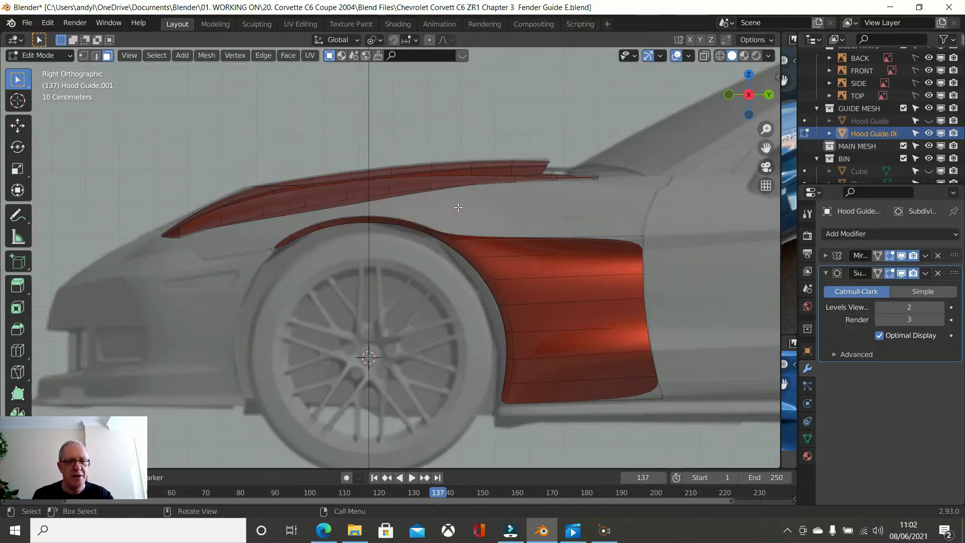
Slide the vertex at the peak of the wheel arch's outer edge slightly rearward to line up with the inner-edge vertex
{"action": "left_click", "coordinate": [83, 54]}
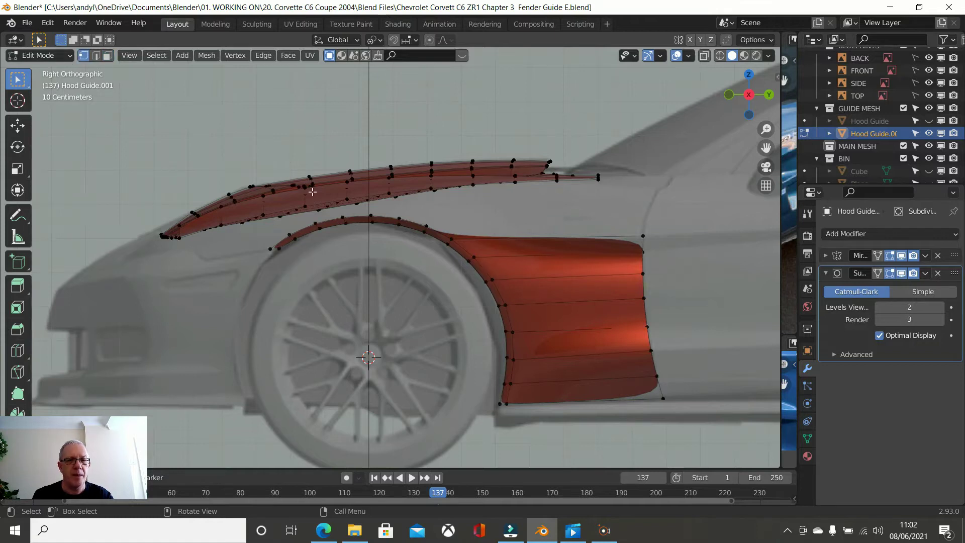
{"action": "scroll", "coordinate": [312, 191], "scroll_direction": "up", "scroll_amount": 3}
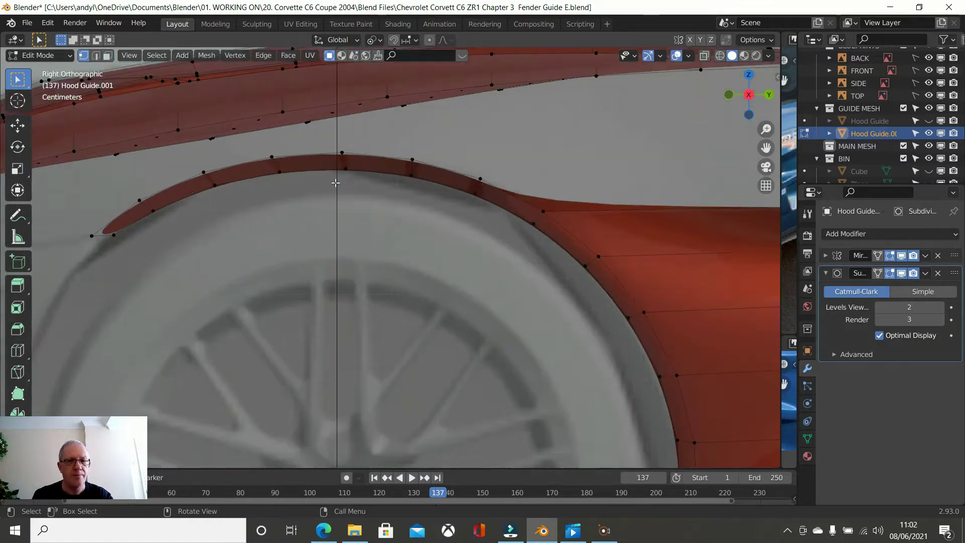
{"action": "middle_click_drag", "start_coordinate": [352, 158], "coordinate": [443, 171], "text": "shift"}
{"action": "left_click", "coordinate": [443, 171]}
{"action": "scroll", "coordinate": [483, 206], "scroll_direction": "up", "scroll_amount": 1}
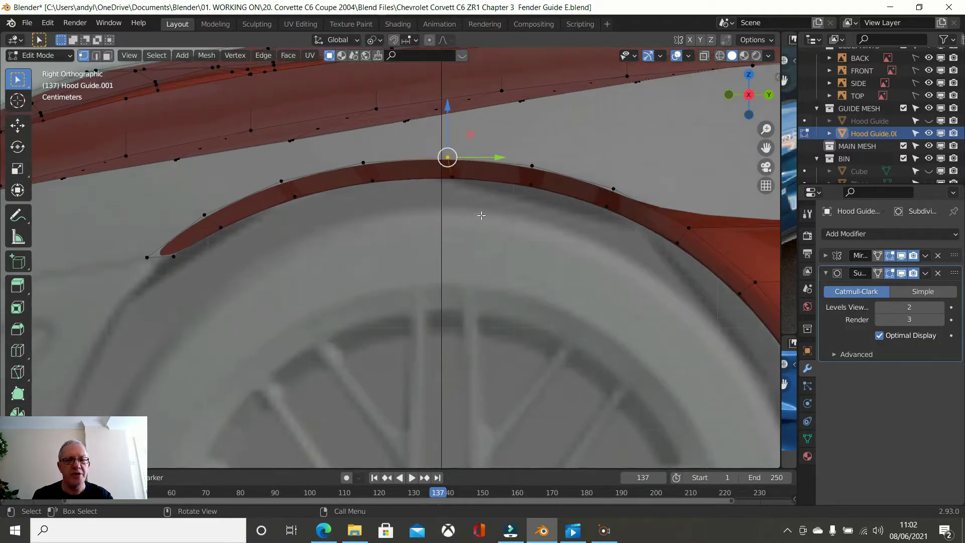
{"action": "key", "text": "shift+v"}
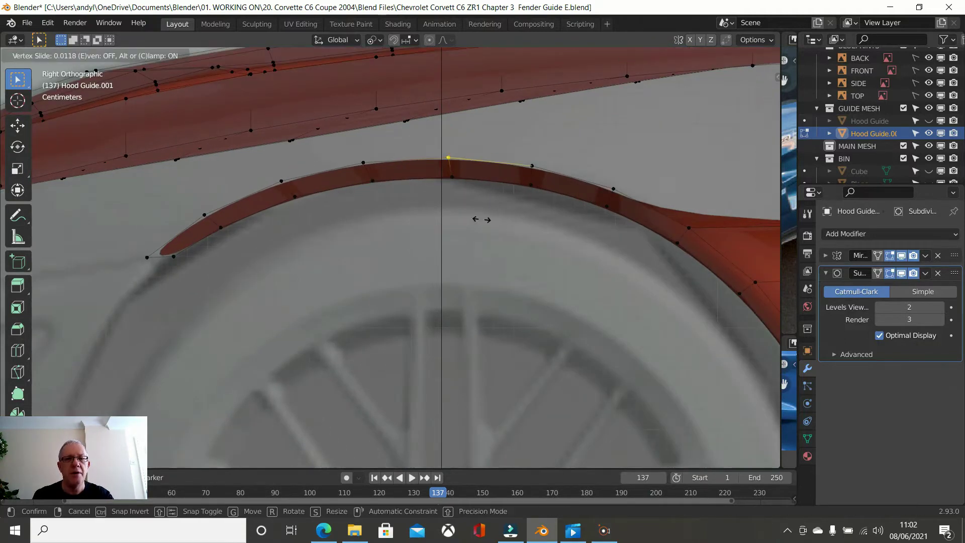
{"action": "left_click", "coordinate": [483, 219]}
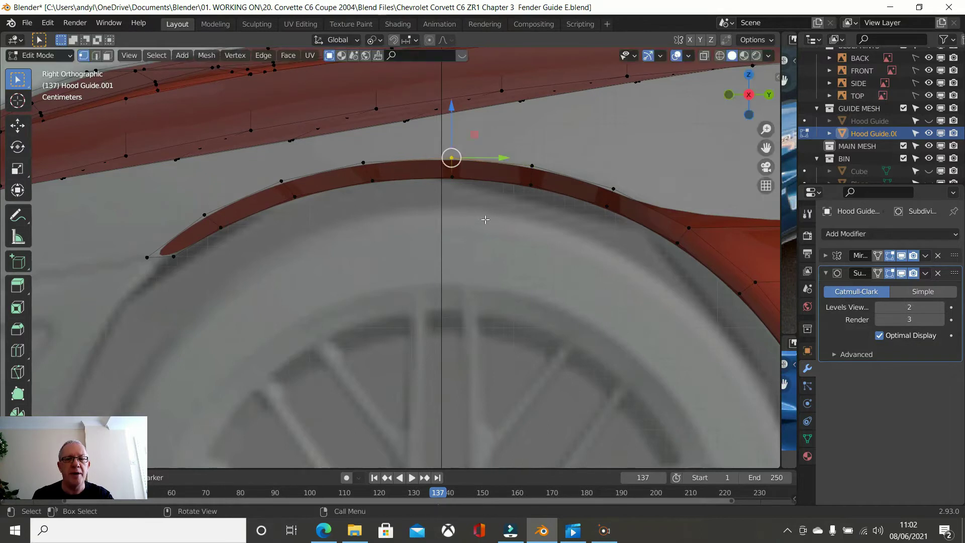
Slide the outer-edge vertices on either side of the wheel arch's peak slightly rearward along the edge
{"action": "left_click", "coordinate": [366, 162]}
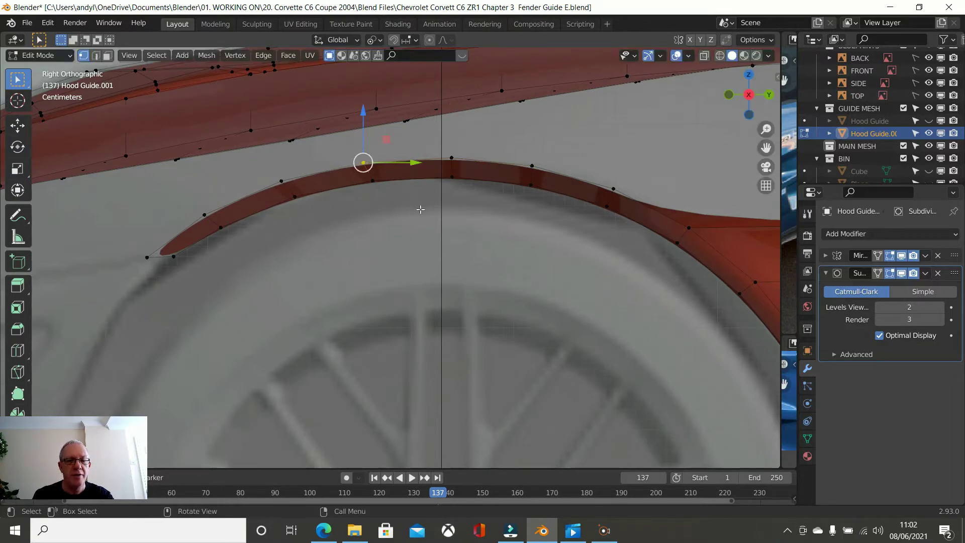
{"action": "key", "text": "shift+v"}
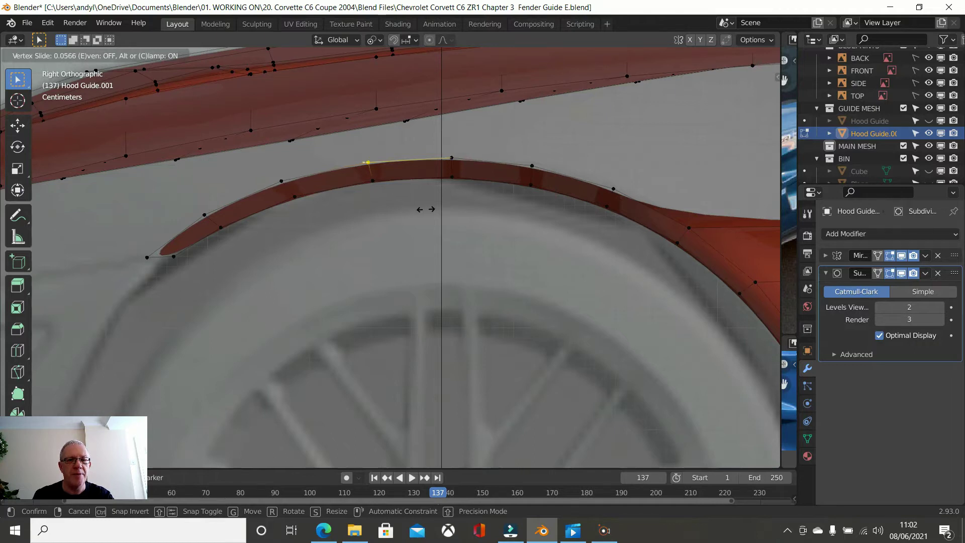
{"action": "left_click", "coordinate": [426, 209]}
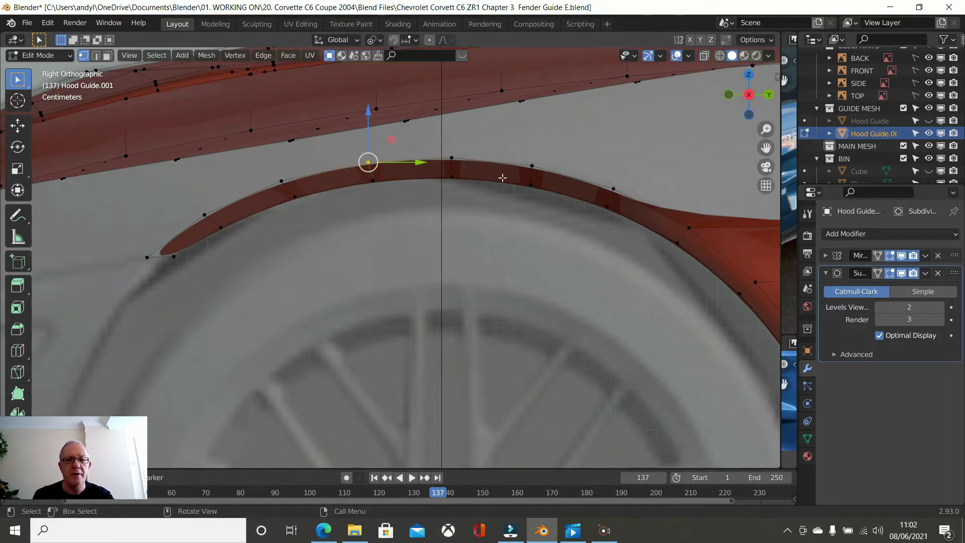
{"action": "left_click", "coordinate": [527, 165]}
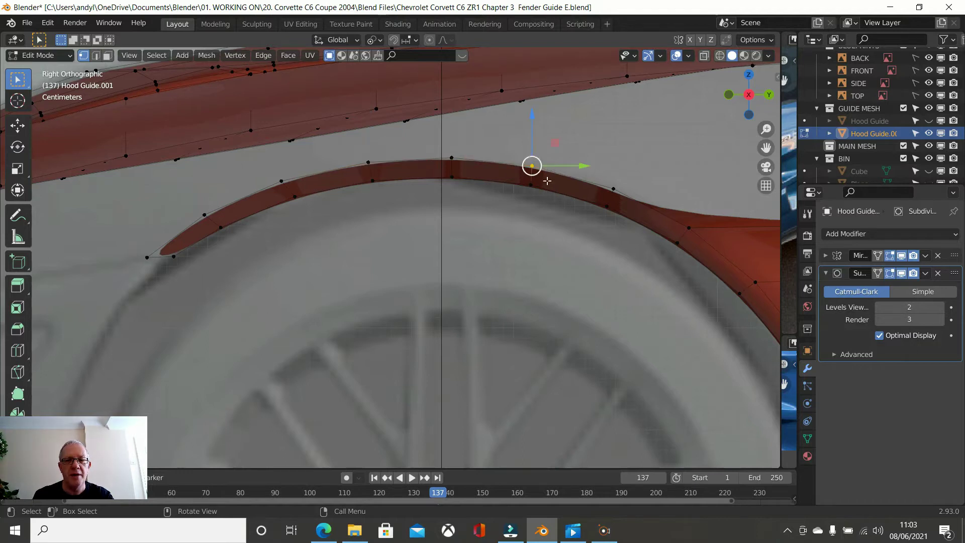
{"action": "key", "text": "shift+v"}
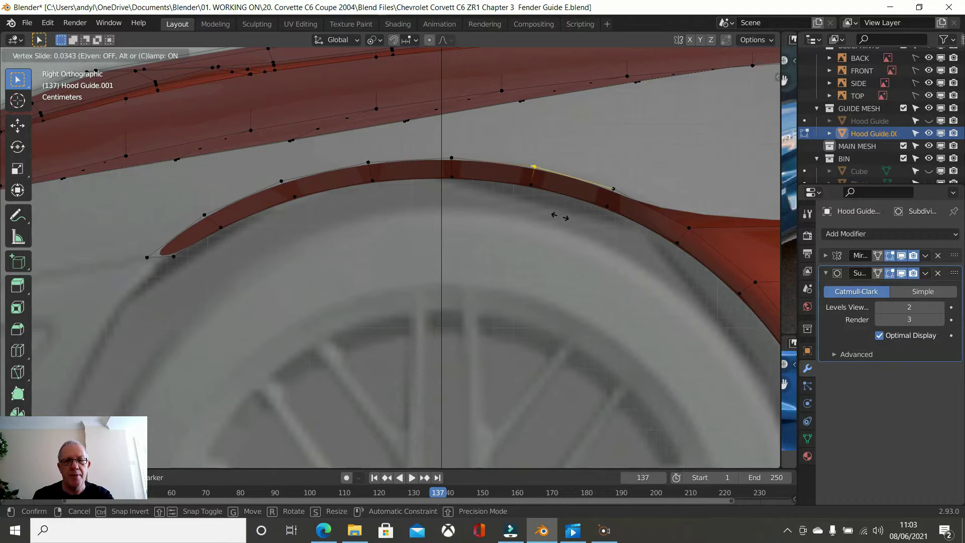
{"action": "left_click", "coordinate": [559, 217]}
Set the viewport's MatCap lighting to the glossy red sphere
{"action": "scroll", "coordinate": [556, 215], "scroll_direction": "down", "scroll_amount": 3}
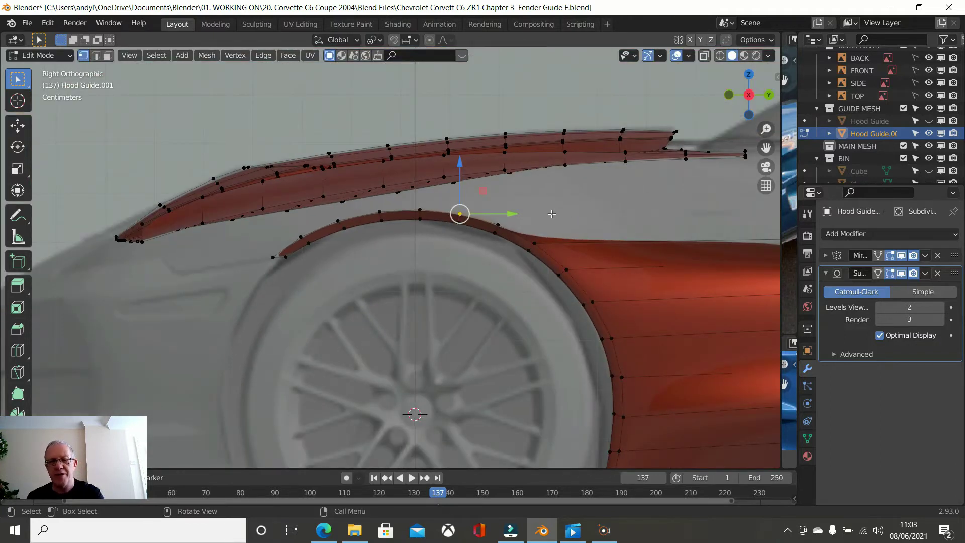
{"action": "key", "text": "KP_7"}
{"action": "scroll", "coordinate": [538, 198], "scroll_direction": "down", "scroll_amount": 3}
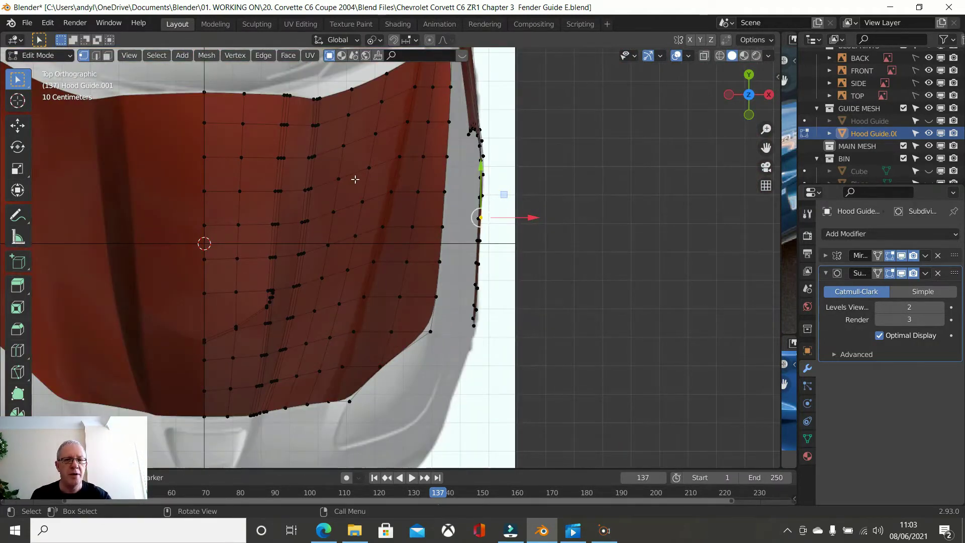
{"action": "scroll", "coordinate": [354, 178], "scroll_direction": "down", "scroll_amount": 1}
{"action": "scroll", "coordinate": [153, 209], "scroll_direction": "down", "scroll_amount": 1}
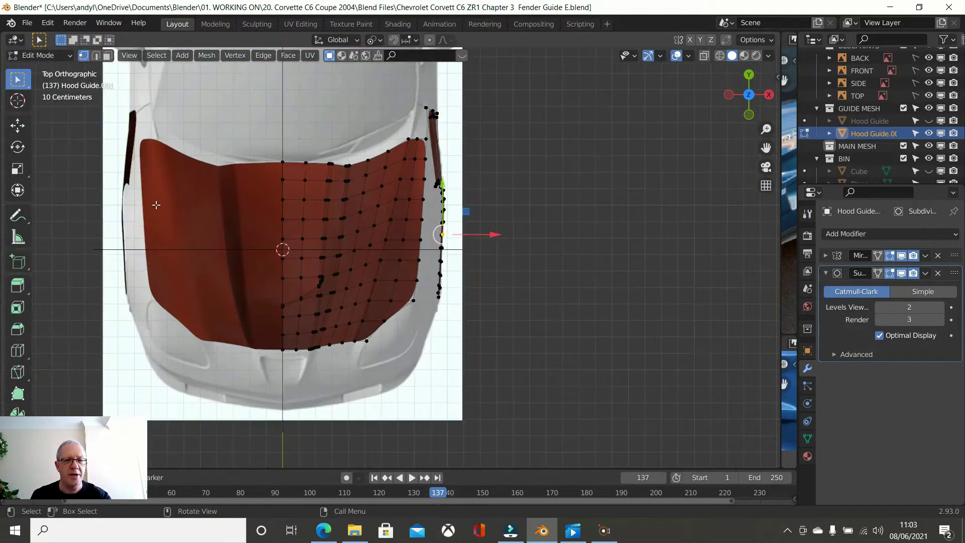
{"action": "middle_click_drag", "start_coordinate": [232, 221], "coordinate": [198, 153]}
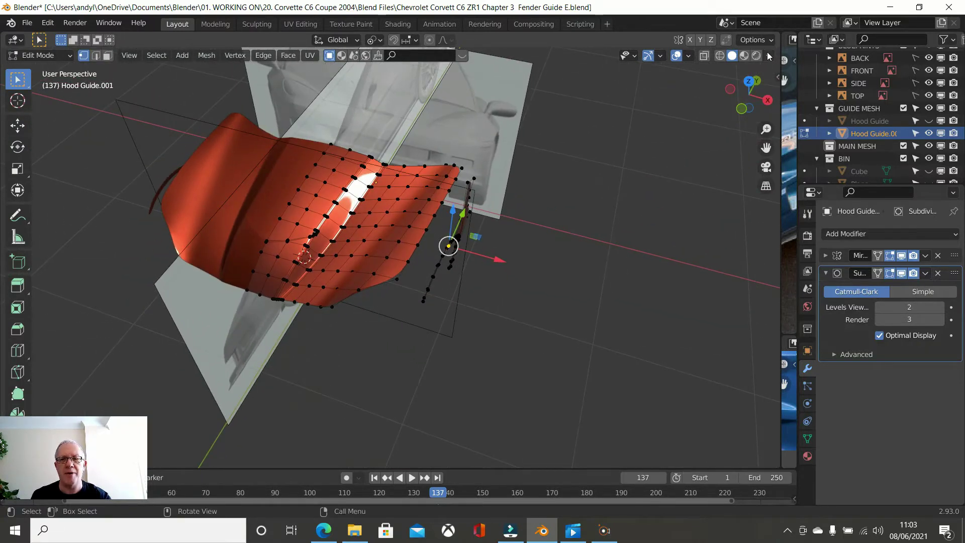
{"action": "left_click", "coordinate": [768, 56]}
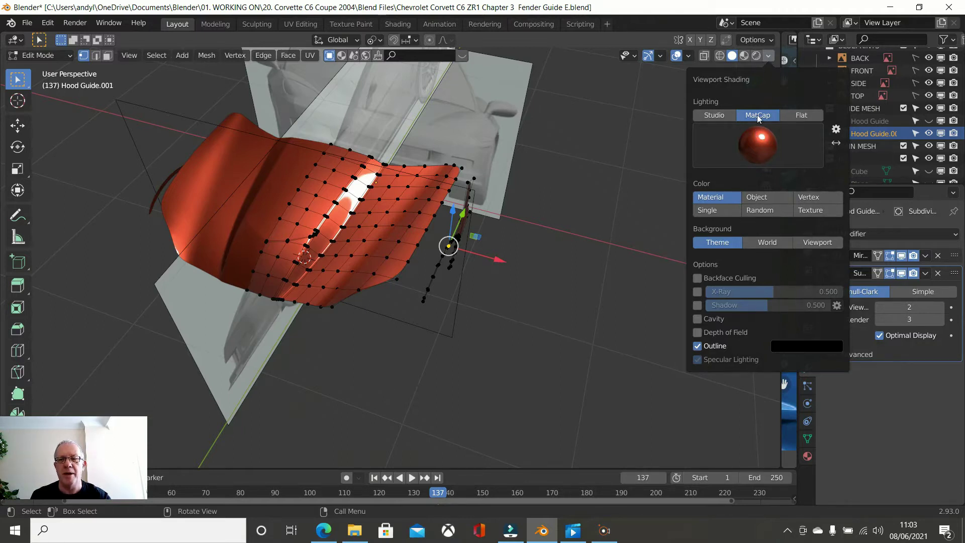
{"action": "left_click", "coordinate": [761, 145]}
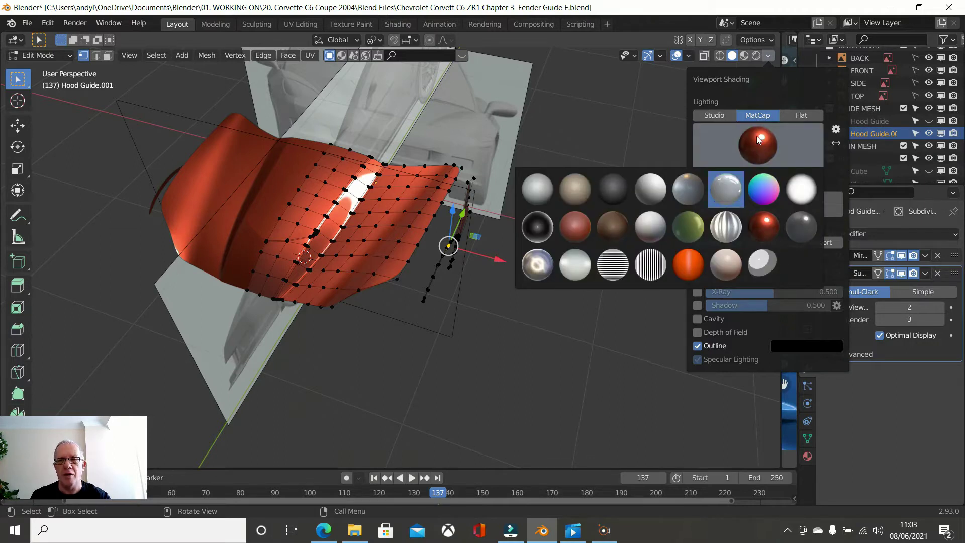
{"action": "left_click", "coordinate": [763, 225]}
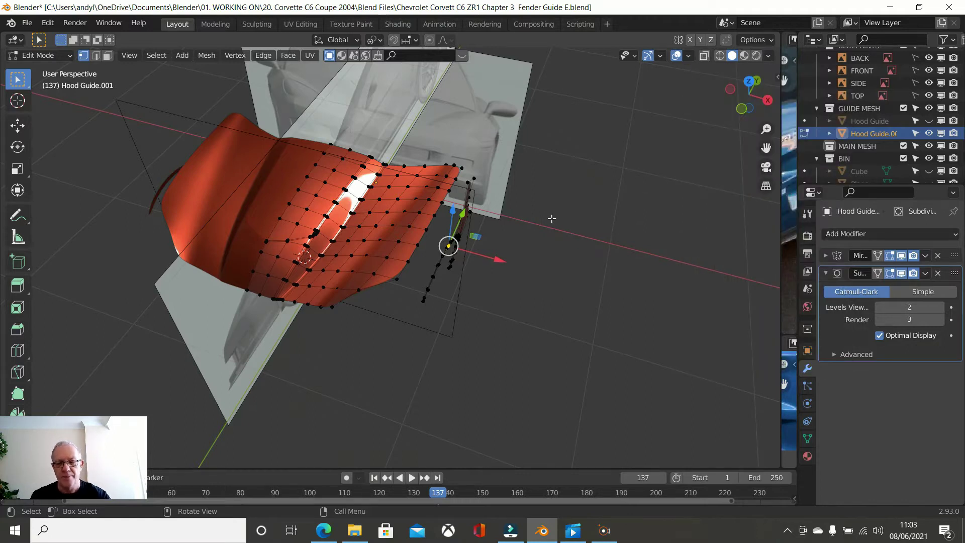
In the top view, extrude the three vertices at the hood mesh's rear outer corner about 0.18 m rearward along Y
{"action": "key", "text": "KP_7"}
{"action": "scroll", "coordinate": [533, 206], "scroll_direction": "up", "scroll_amount": 2}
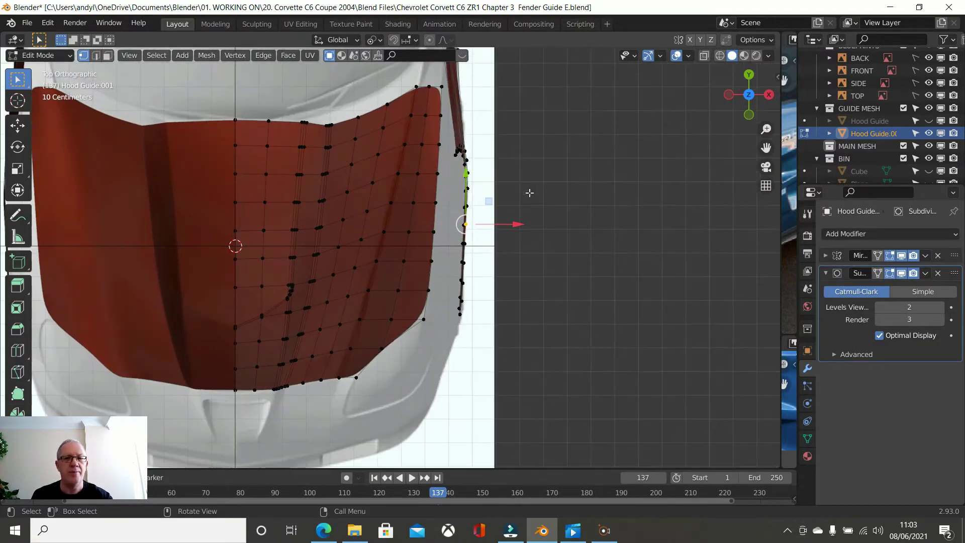
{"action": "middle_click_drag", "start_coordinate": [528, 248], "coordinate": [496, 360], "text": "shift"}
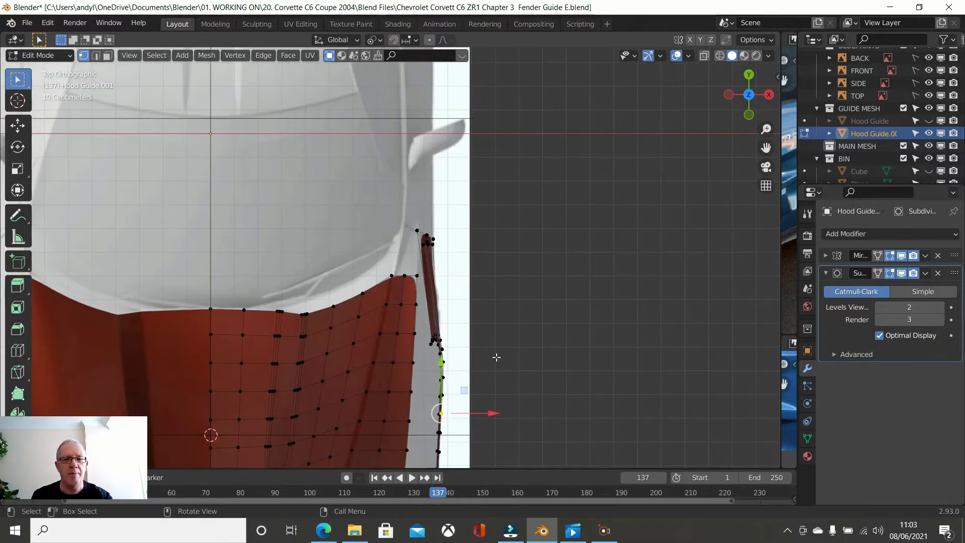
{"action": "left_click", "coordinate": [393, 276]}
{"action": "scroll", "coordinate": [402, 275], "scroll_direction": "up", "scroll_amount": 2}
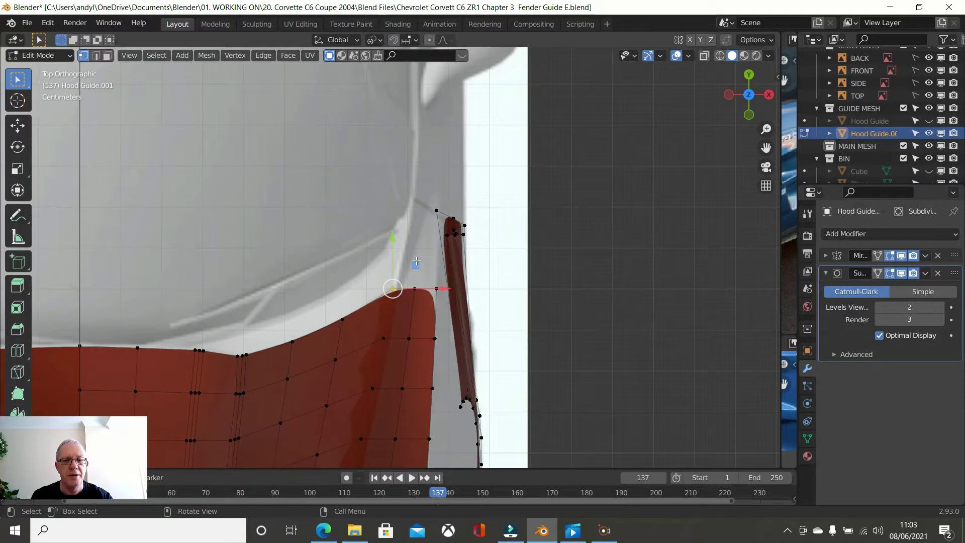
{"action": "scroll", "coordinate": [416, 261], "scroll_direction": "up", "scroll_amount": 2}
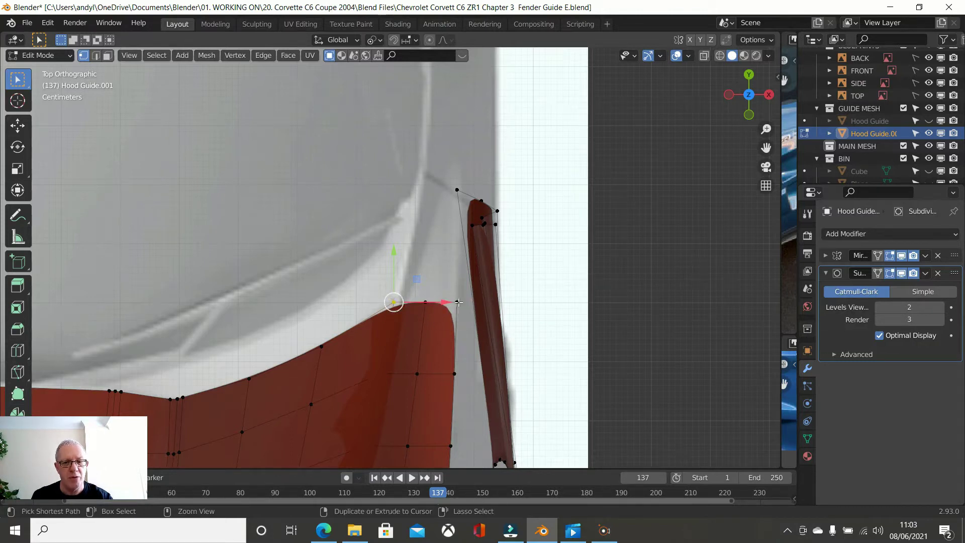
{"action": "left_click_drag", "start_coordinate": [458, 300], "coordinate": [518, 301], "text": "ctrl"}
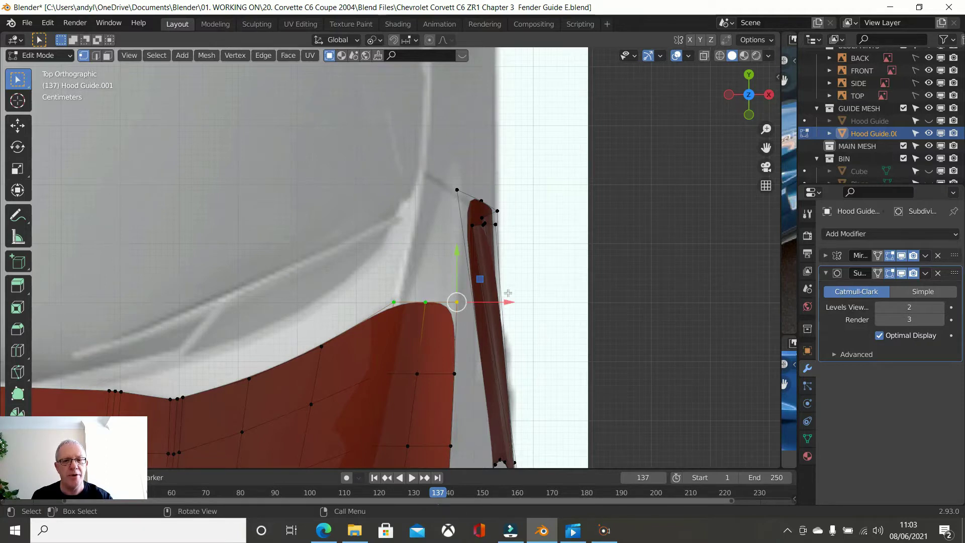
{"action": "scroll", "coordinate": [514, 296], "scroll_direction": "up", "scroll_amount": 1}
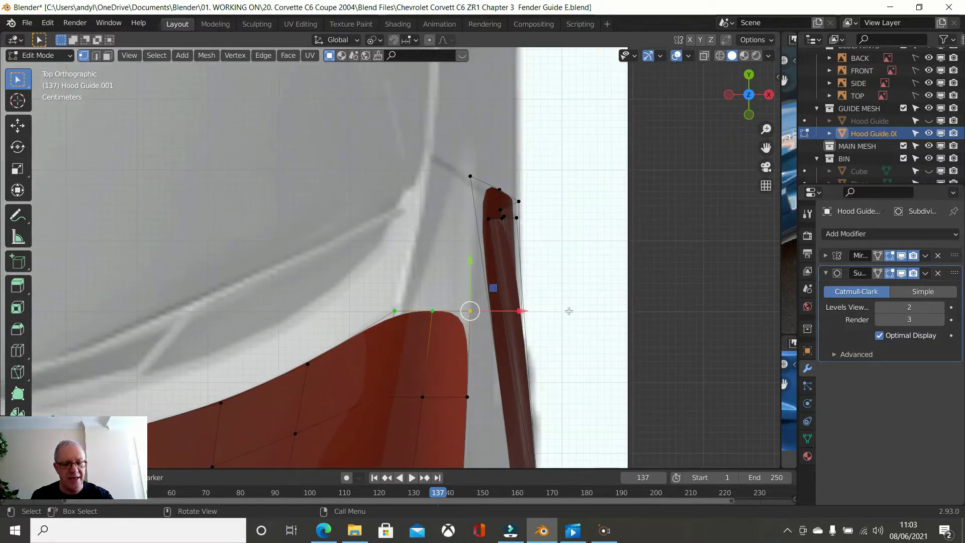
{"action": "key", "text": "g"}
{"action": "key", "text": "y"}
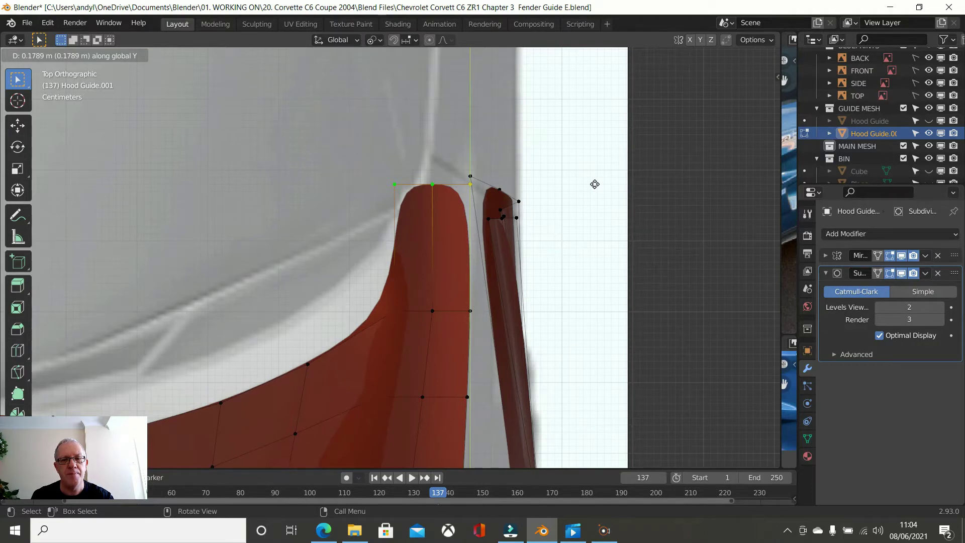
{"action": "left_click", "coordinate": [594, 184]}
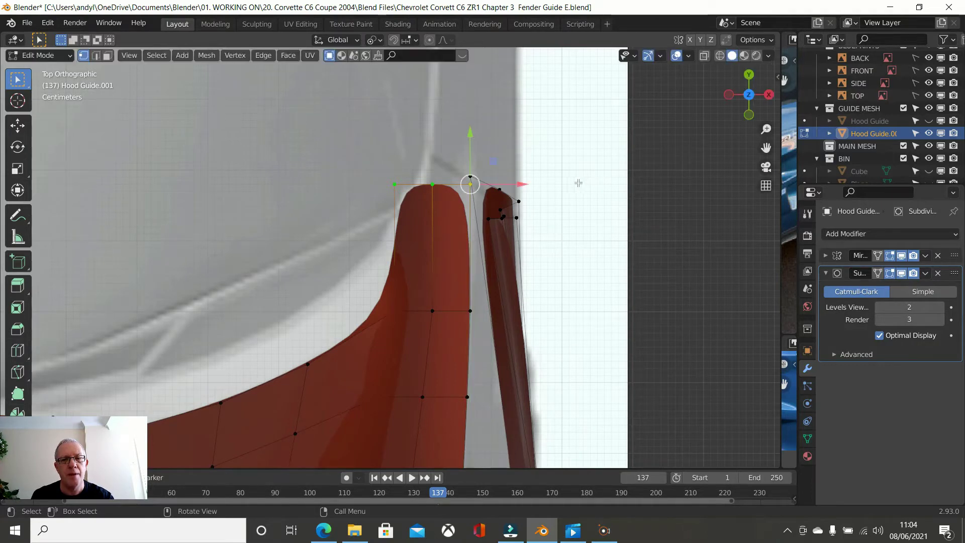
Slide the middle vertex of the extruded strip's end rearward past its edge, then partway toward the outer vertex
{"action": "left_click", "coordinate": [432, 184]}
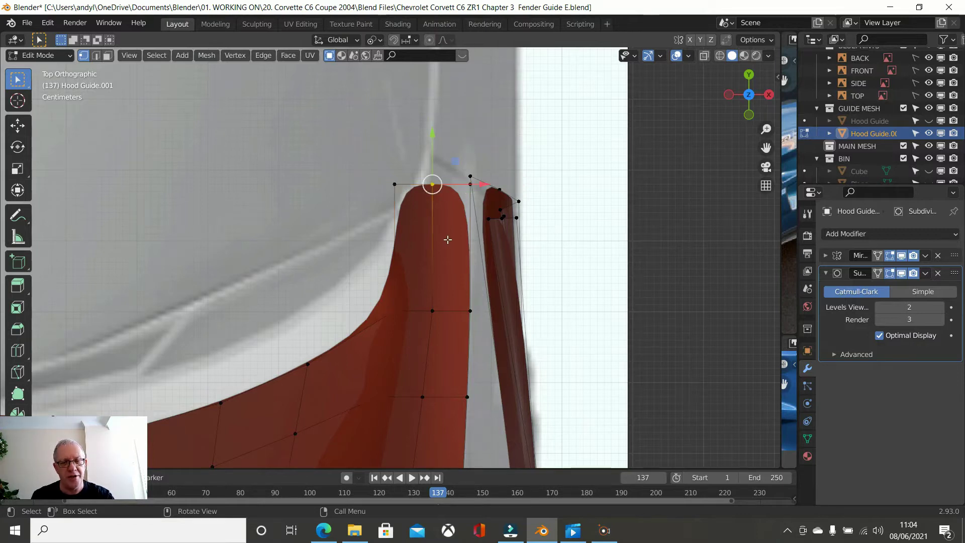
{"action": "key", "text": "shift+v"}
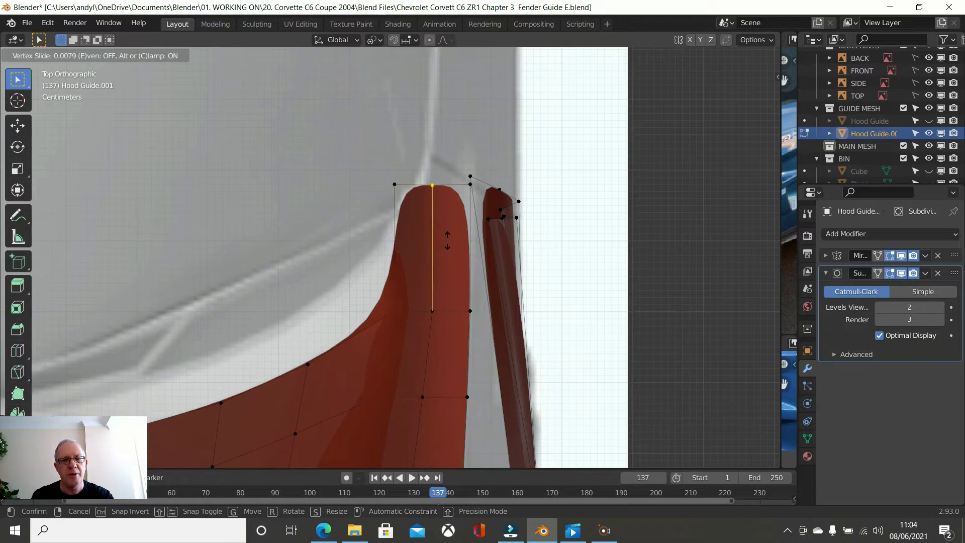
{"action": "key", "text": "c"}
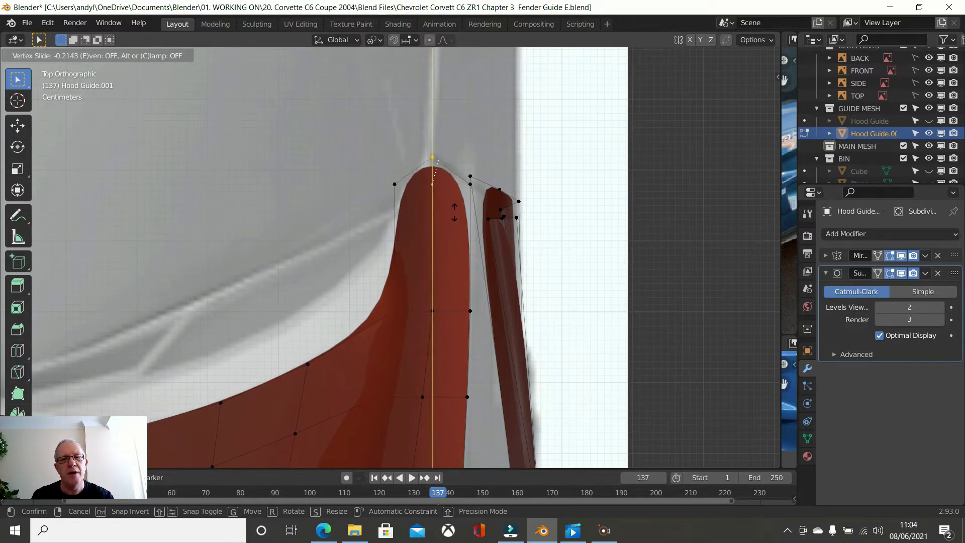
{"action": "left_click", "coordinate": [455, 212]}
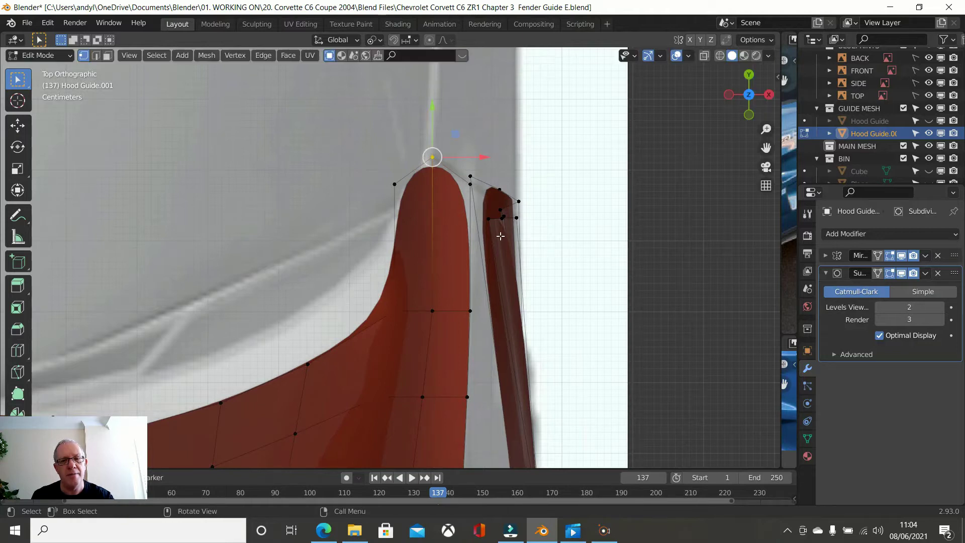
{"action": "key", "text": "shift+v"}
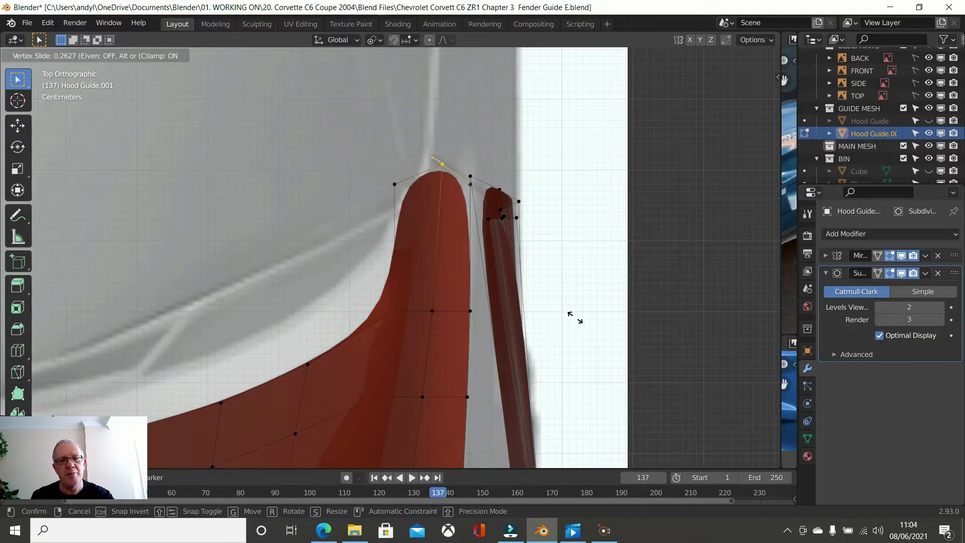
{"action": "left_click", "coordinate": [582, 321]}
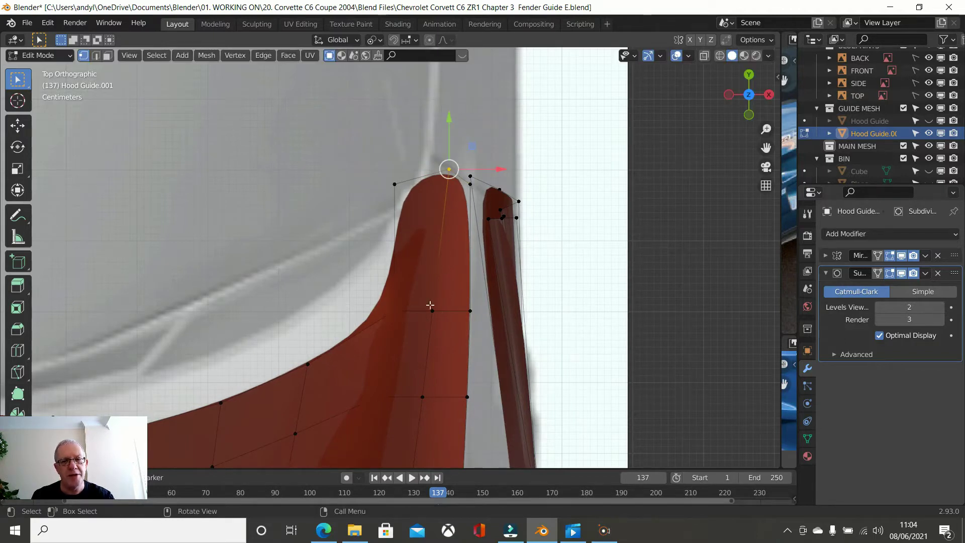
Slide the inner end vertex of the strip rearward past its edge, then toward the middle vertex to meet the windshield pillar base
{"action": "left_click", "coordinate": [395, 182]}
{"action": "key", "text": "g"}
{"action": "key", "text": "g"}
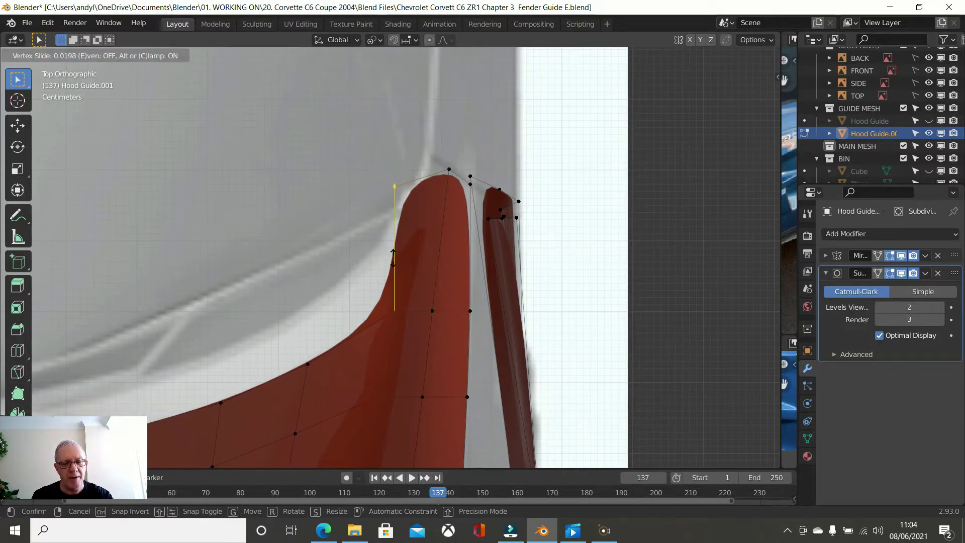
{"action": "key", "text": "c"}
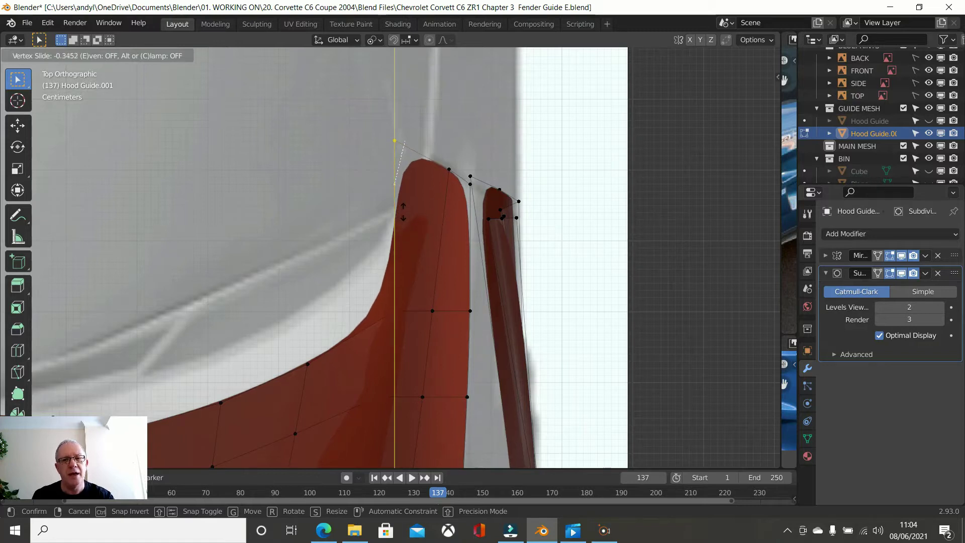
{"action": "left_click", "coordinate": [404, 208]}
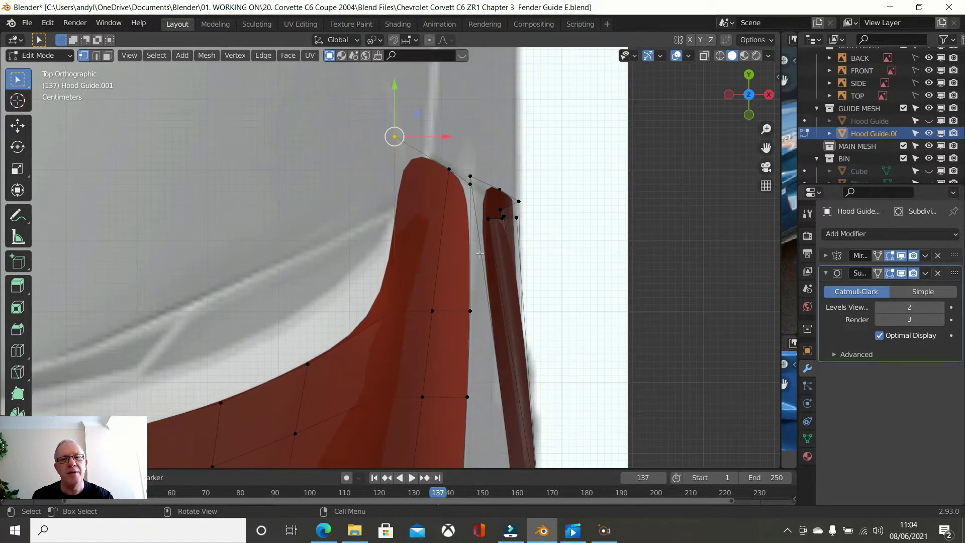
{"action": "key", "text": "g"}
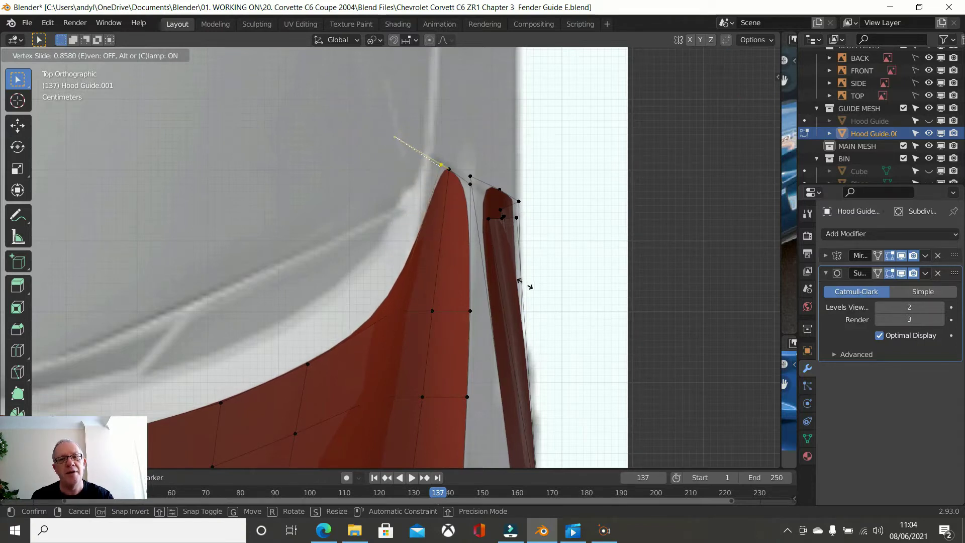
{"action": "left_click", "coordinate": [517, 276]}
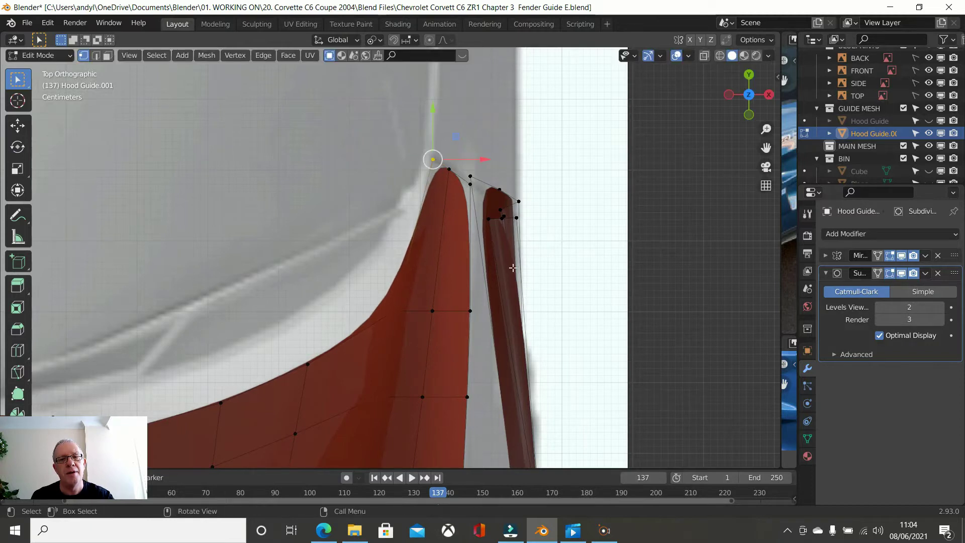
Select the strip's three end vertices and move them slightly forward along Y in the side view
{"action": "left_click", "coordinate": [468, 184]}
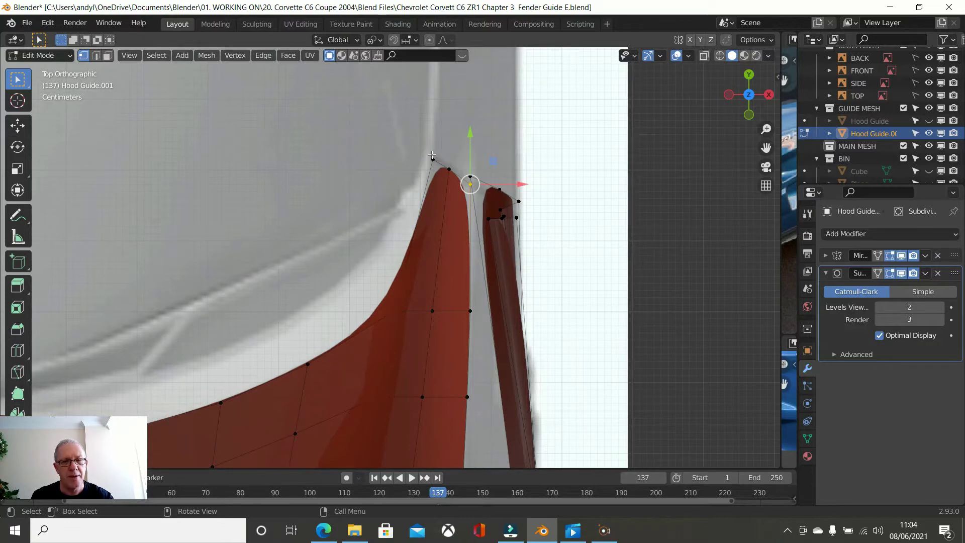
{"action": "left_click", "coordinate": [432, 158]}
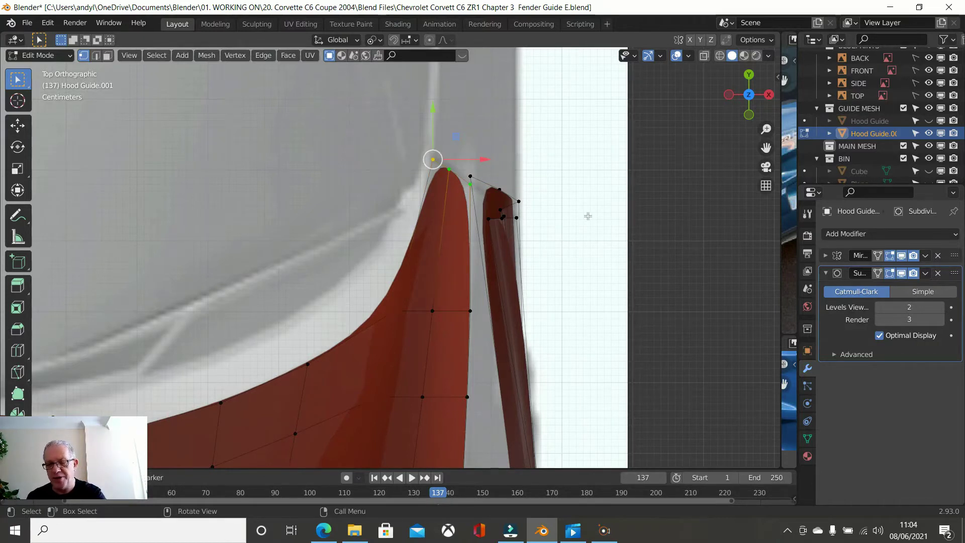
{"action": "key", "text": "KP_3"}
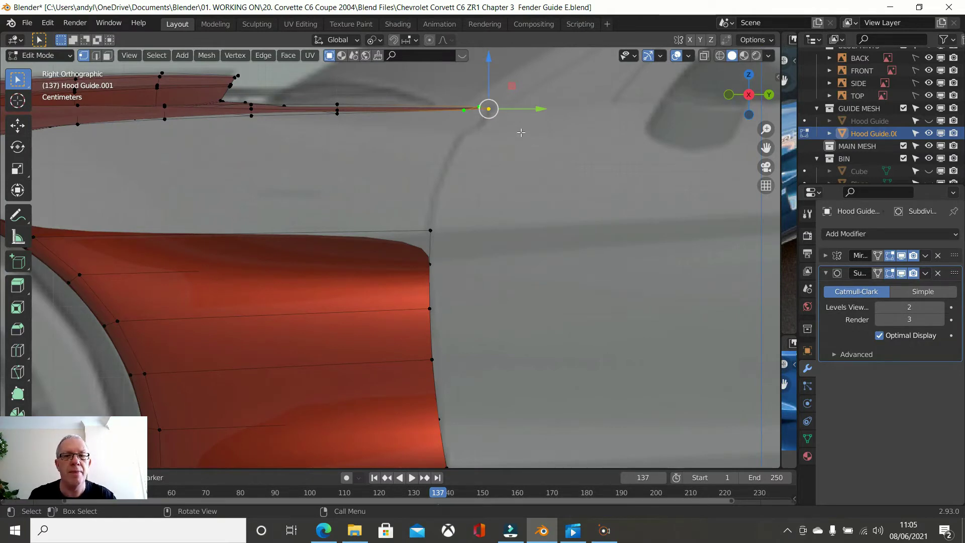
{"action": "scroll", "coordinate": [514, 146], "scroll_direction": "up", "scroll_amount": 4}
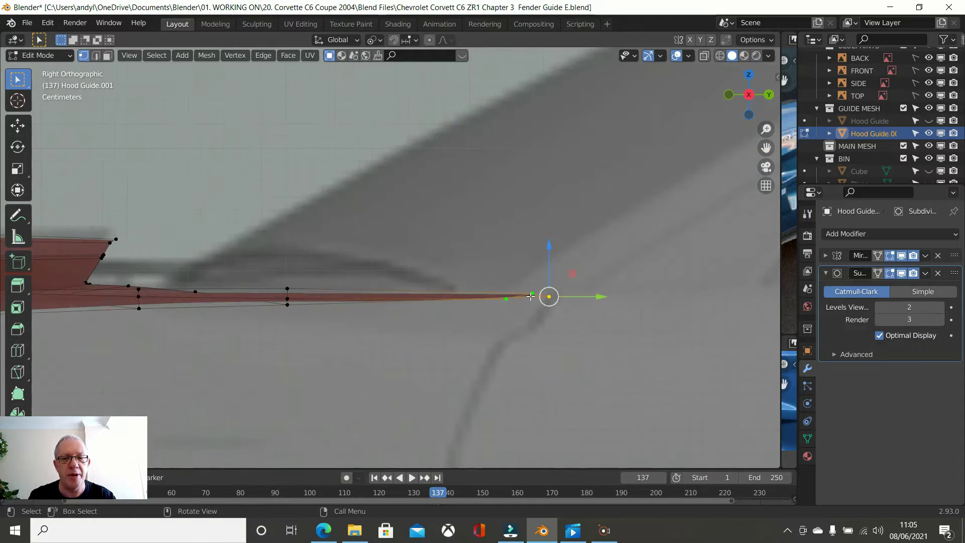
{"action": "scroll", "coordinate": [531, 297], "scroll_direction": "up", "scroll_amount": 2}
{"action": "mouse_move", "coordinate": [620, 278]}
{"action": "left_mouse_down"}
{"action": "mouse_move", "coordinate": [610, 233]}
{"action": "mouse_move", "coordinate": [610, 276]}
{"action": "left_mouse_up"}
{"action": "scroll", "coordinate": [611, 287], "scroll_direction": "down", "scroll_amount": 5}
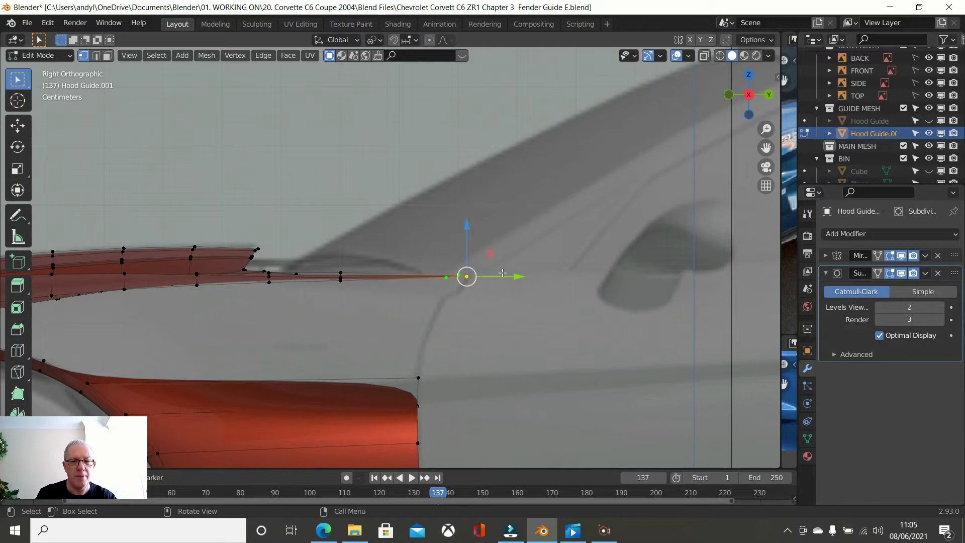
In the top view, move the outer end vertex of the strip slightly rearward to even out the end edge
{"action": "left_click", "coordinate": [444, 279]}
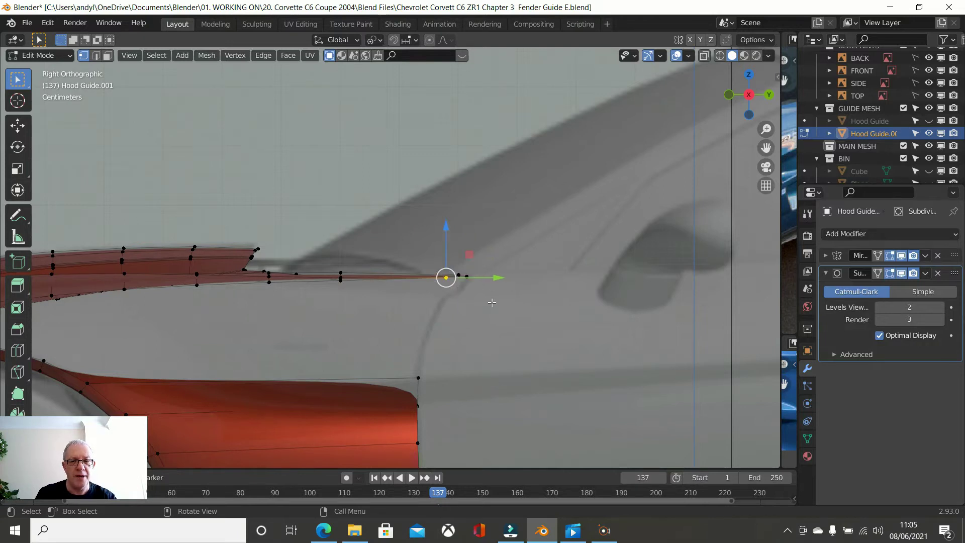
{"action": "key", "text": "KP_7"}
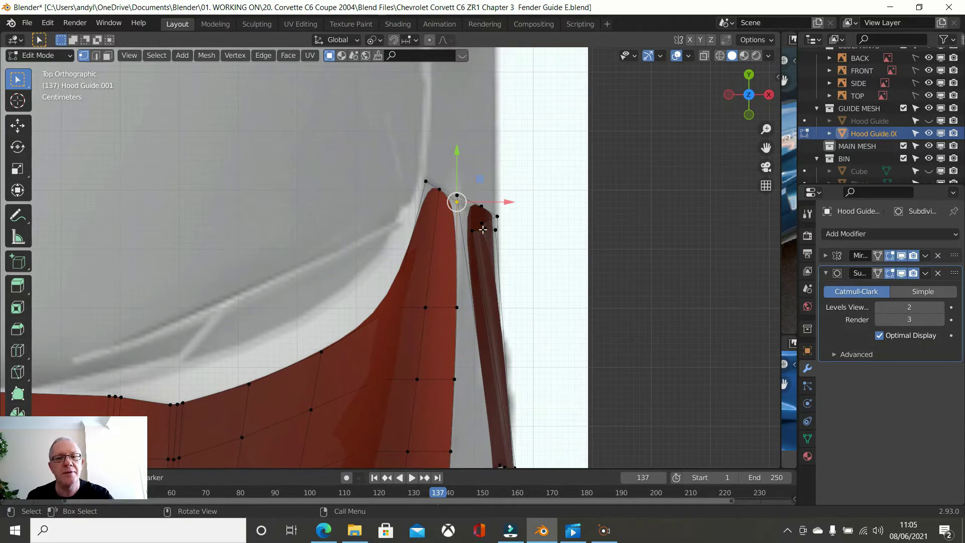
{"action": "scroll", "coordinate": [483, 229], "scroll_direction": "up", "scroll_amount": 1}
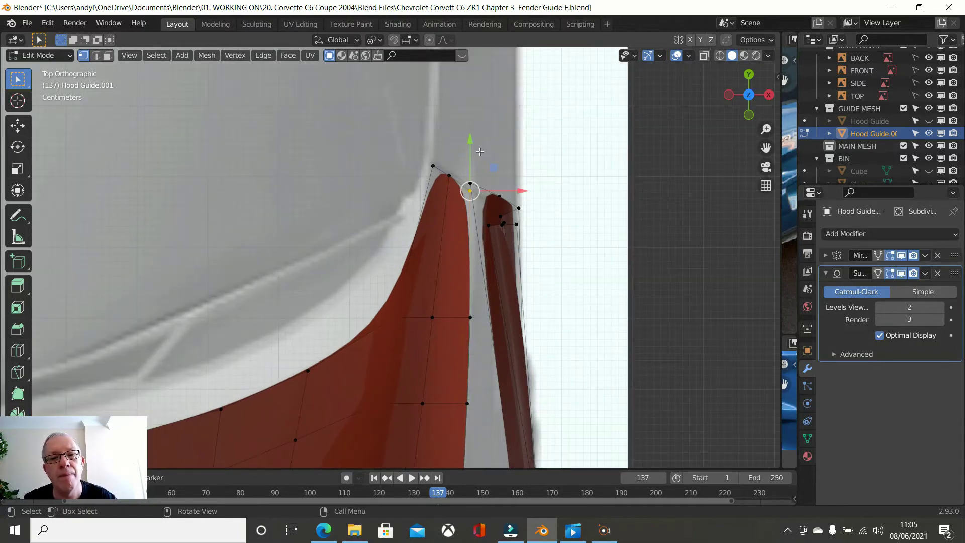
{"action": "left_click_drag", "start_coordinate": [475, 143], "coordinate": [449, 146]}
{"action": "left_click", "coordinate": [449, 175]}
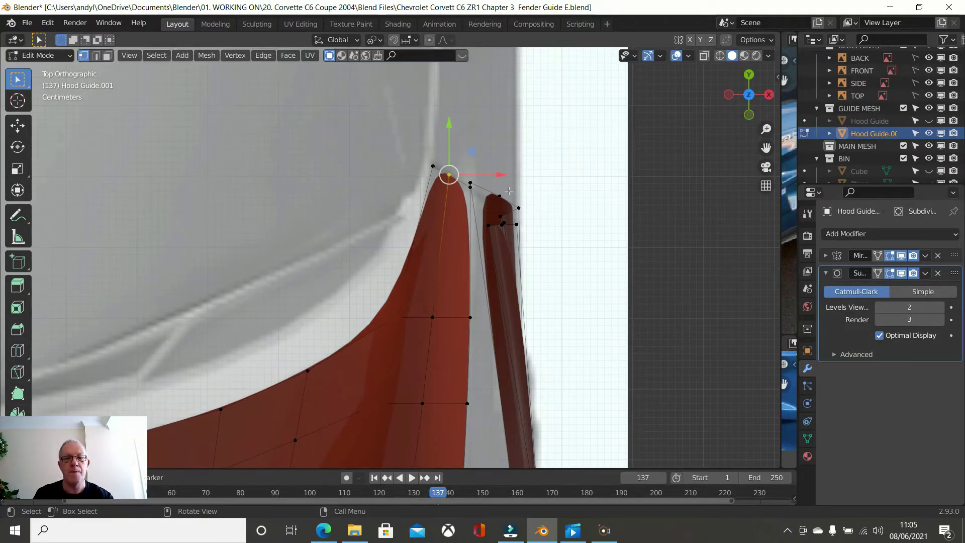
{"action": "left_click", "coordinate": [469, 190]}
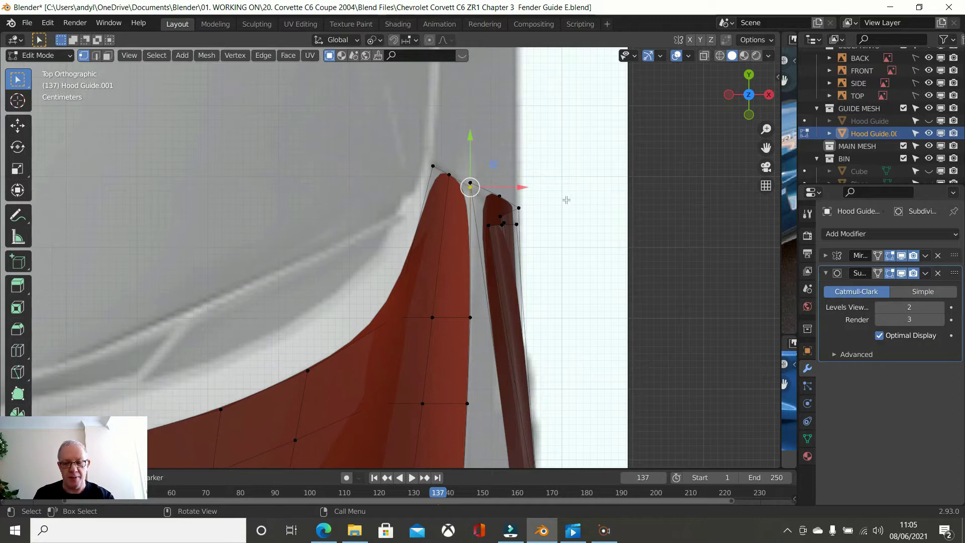
In the side view, lower the strip's outer and middle end vertices and nudge the outer one forward to follow the door gap line
{"action": "key", "text": "KP_3"}
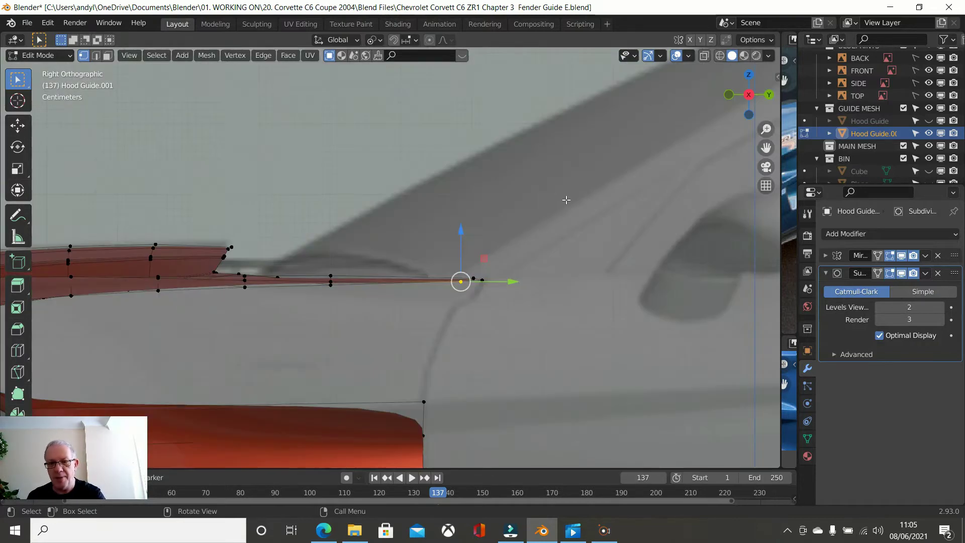
{"action": "left_click_drag", "start_coordinate": [461, 236], "coordinate": [476, 251]}
{"action": "left_click", "coordinate": [476, 274]}
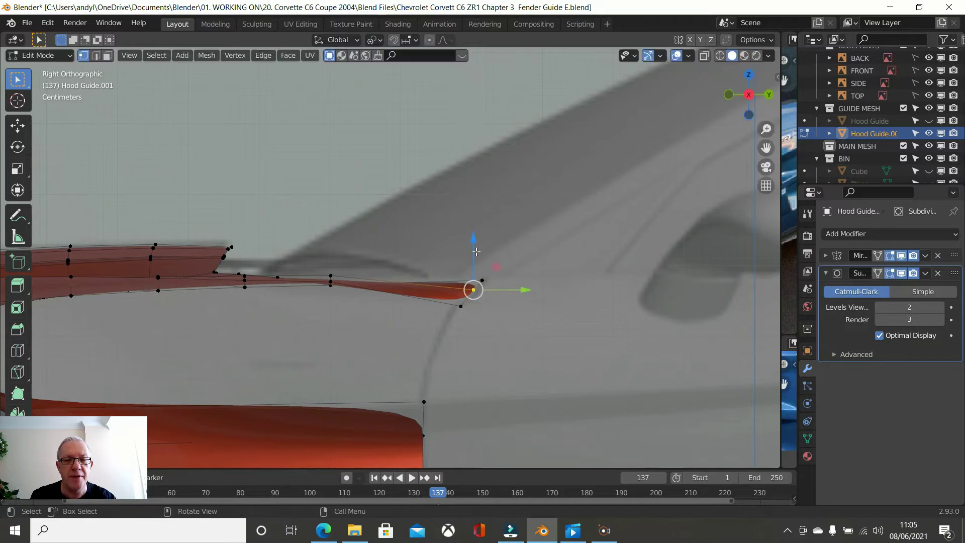
{"action": "left_click", "coordinate": [467, 306]}
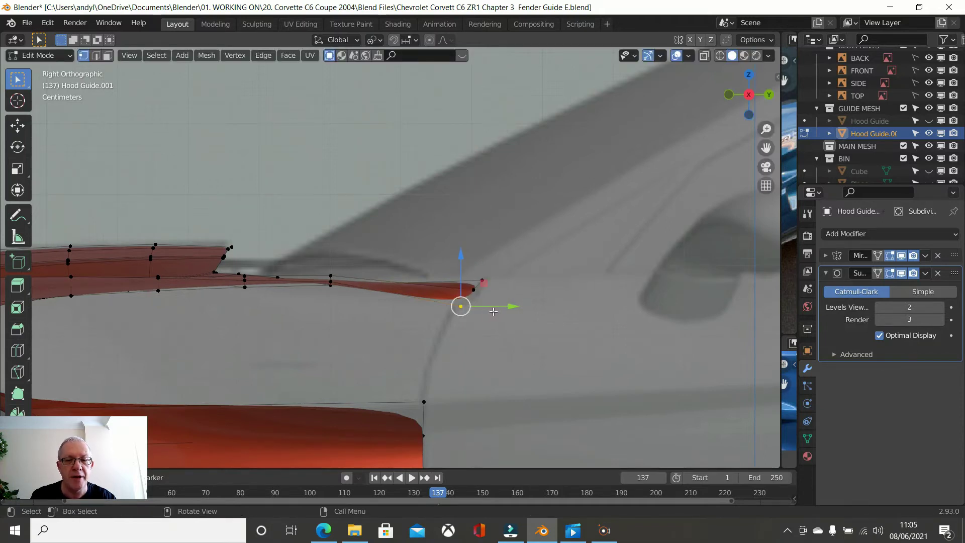
{"action": "left_click_drag", "start_coordinate": [513, 308], "coordinate": [505, 309]}
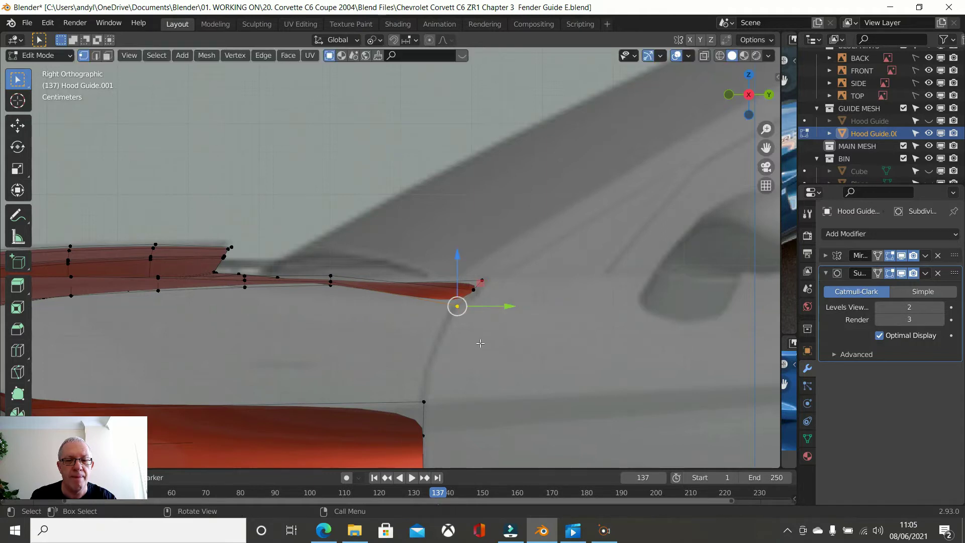
Connect the wheel arch panel's upper rear corner vertex to the strip's outer end vertex with an edge
{"action": "left_click", "coordinate": [429, 388]}
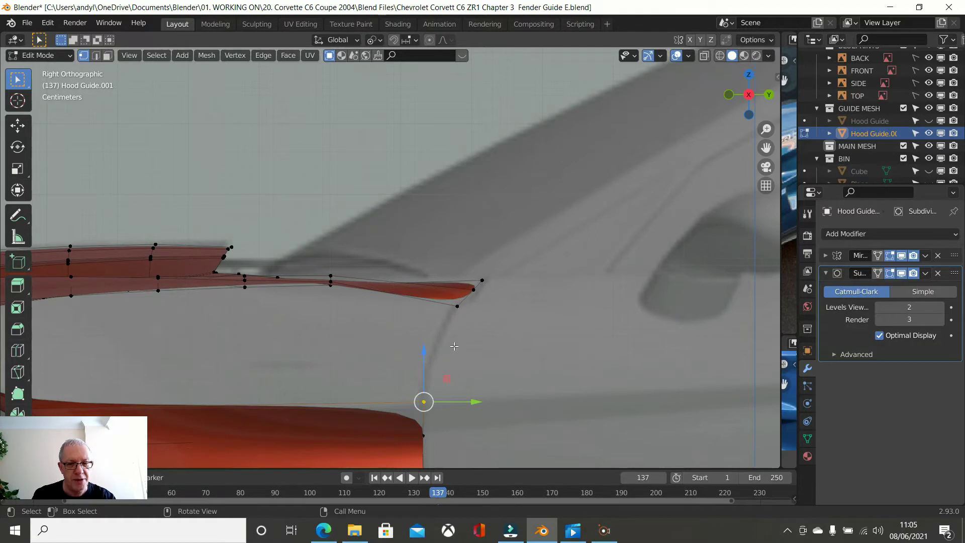
{"action": "left_click", "coordinate": [461, 306], "text": "shift"}
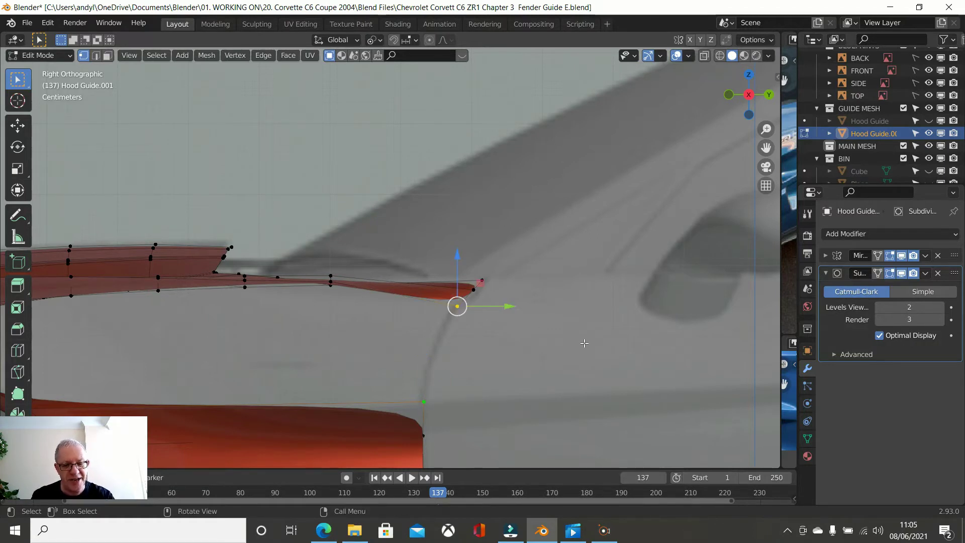
{"action": "key", "text": "f"}
{"action": "scroll", "coordinate": [534, 358], "scroll_direction": "down", "scroll_amount": 2}
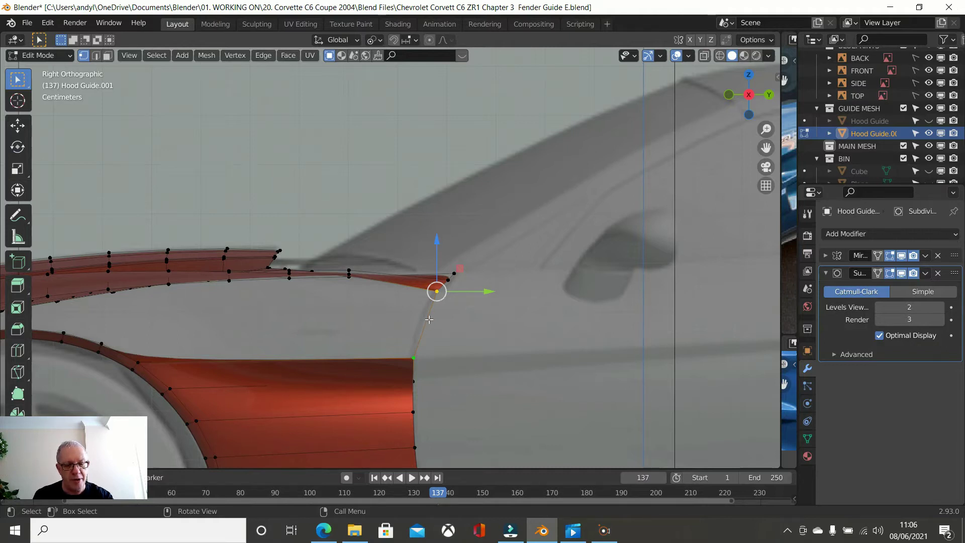
Add two evenly spaced vertices to the new edge with a loop cut
{"action": "key", "text": "ctrl+r"}
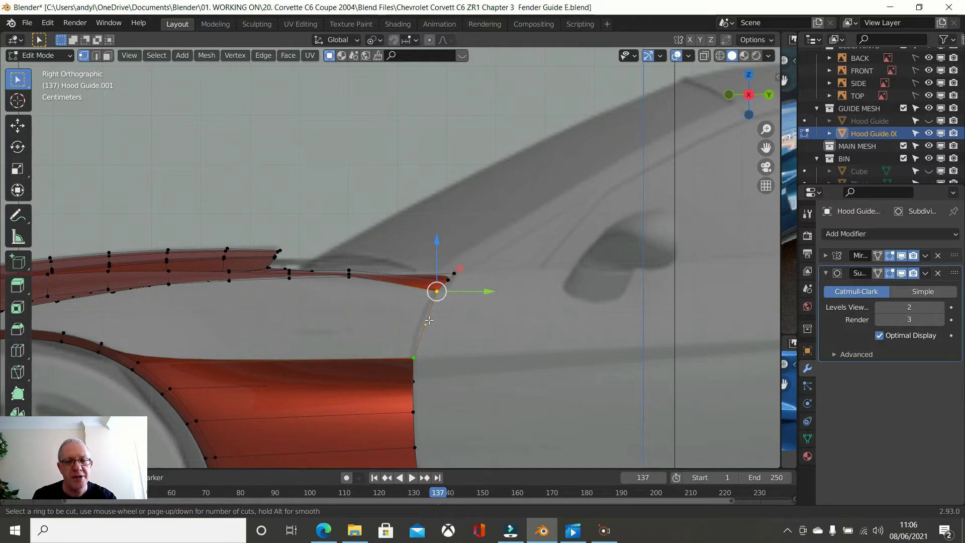
{"action": "left_click", "coordinate": [429, 321]}
{"action": "left_click", "coordinate": [429, 322]}
Move the two new vertices slightly forward along Y in the side view to follow the curved door gap line
{"action": "scroll", "coordinate": [463, 324], "scroll_direction": "up", "scroll_amount": 3}
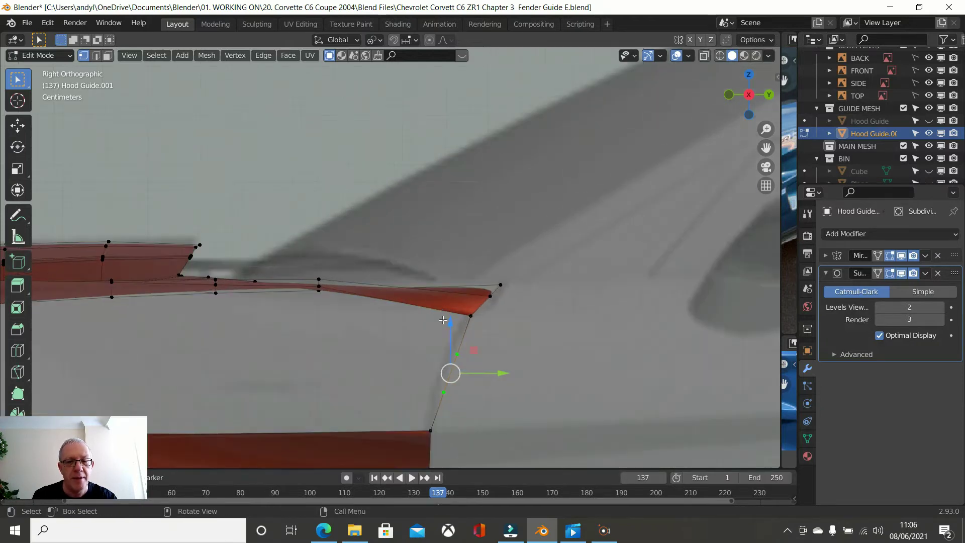
{"action": "scroll", "coordinate": [451, 335], "scroll_direction": "up", "scroll_amount": 3}
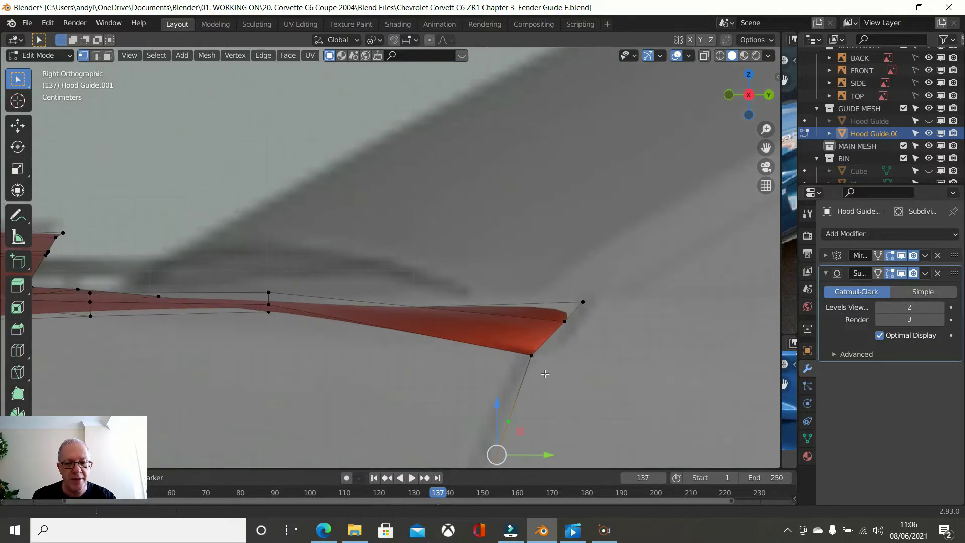
{"action": "scroll", "coordinate": [538, 382], "scroll_direction": "down", "scroll_amount": 4, "text": "shift"}
{"action": "left_click_drag", "start_coordinate": [554, 358], "coordinate": [536, 360]}
{"action": "scroll", "coordinate": [538, 342], "scroll_direction": "down", "scroll_amount": 2}
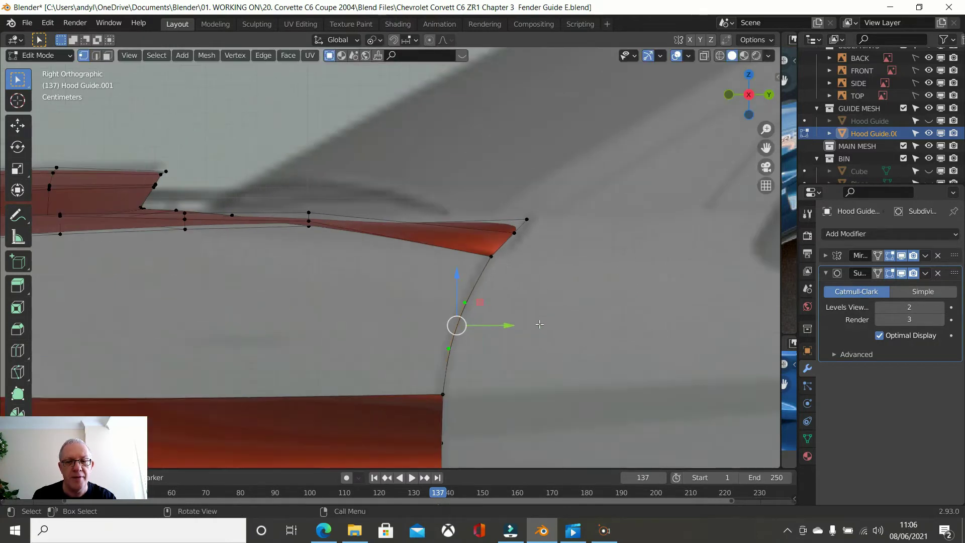
{"action": "scroll", "coordinate": [539, 324], "scroll_direction": "down", "scroll_amount": 3}
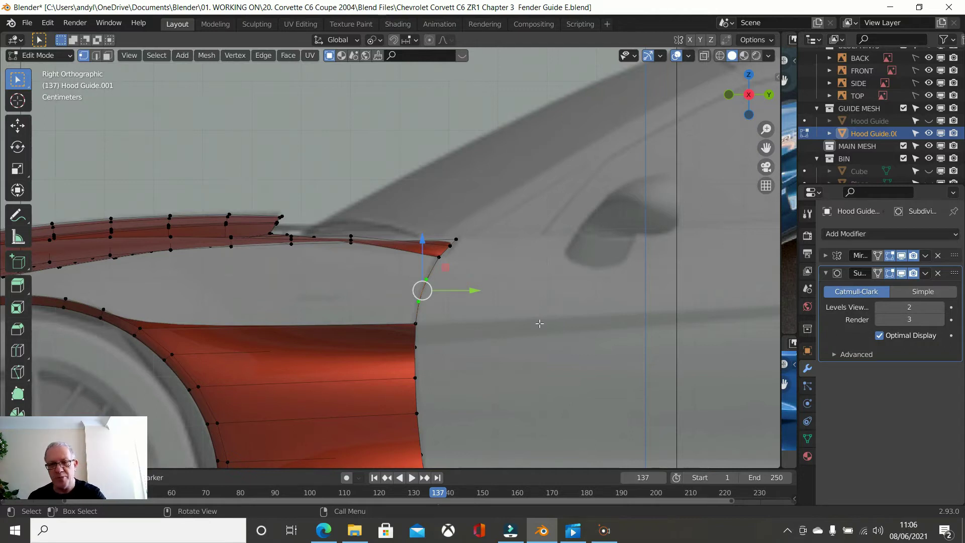
In the front view, move the two connecting vertices slightly outward along X, and select the lower one
{"action": "key", "text": "KP_1"}
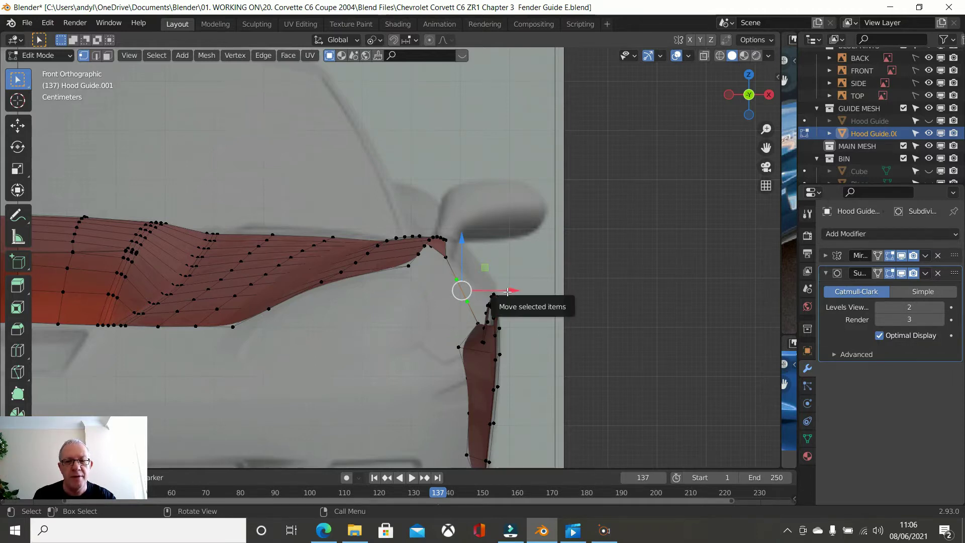
{"action": "left_click_drag", "start_coordinate": [509, 292], "coordinate": [501, 305]}
{"action": "left_click", "coordinate": [474, 302]}
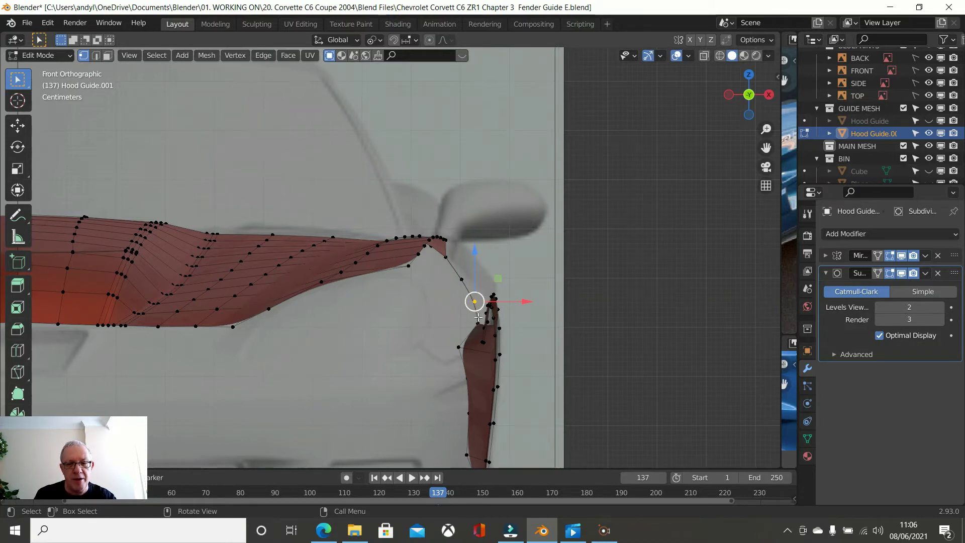
{"action": "scroll", "coordinate": [497, 345], "scroll_direction": "down", "scroll_amount": 3}
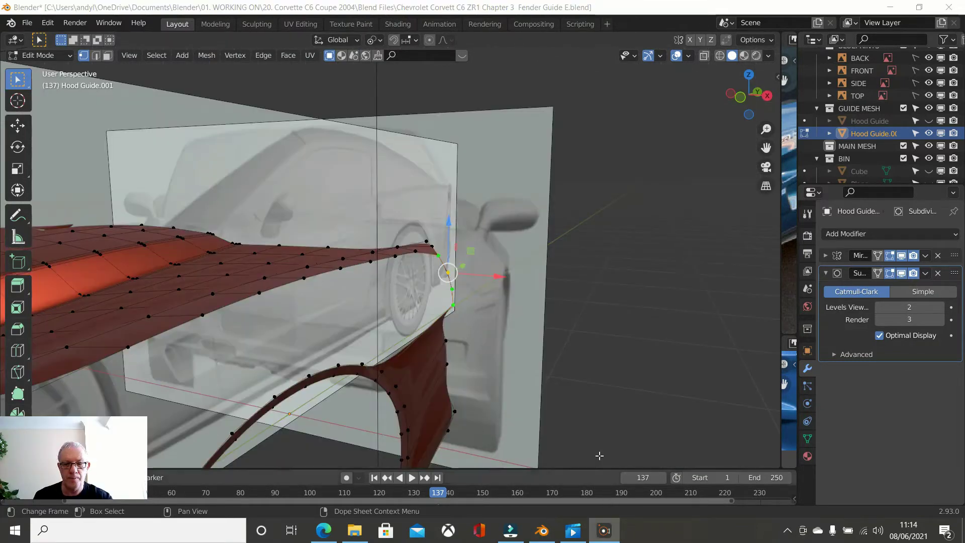
Frame the rear part of the wheel arch lip in the side view and widen the 3D viewport over the reference images
{"action": "scroll", "coordinate": [553, 320], "scroll_direction": "up", "scroll_amount": 1}
{"action": "middle_click_drag", "start_coordinate": [528, 294], "coordinate": [487, 265]}
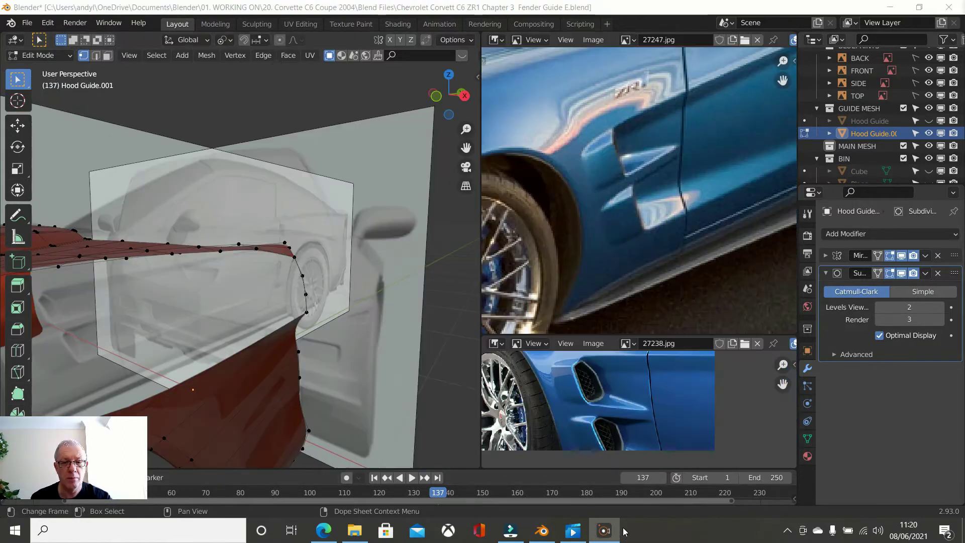
{"action": "middle_click_drag", "start_coordinate": [161, 302], "coordinate": [197, 291]}
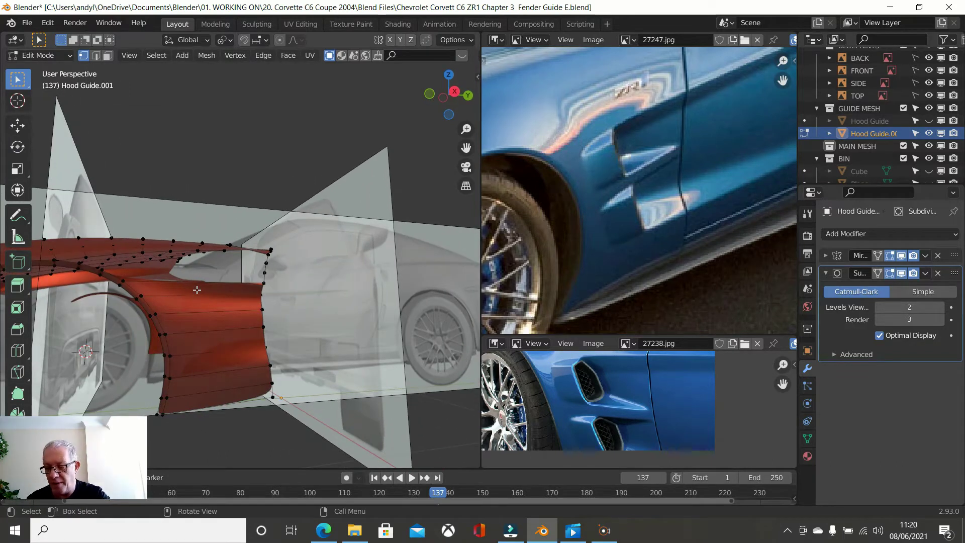
{"action": "key", "text": "KP_3"}
{"action": "scroll", "coordinate": [198, 287], "scroll_direction": "up", "scroll_amount": 3}
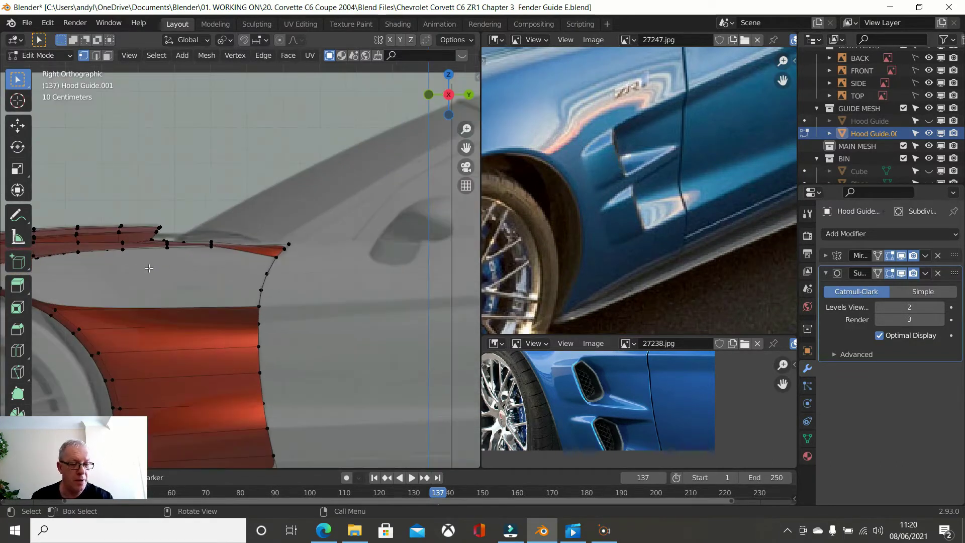
{"action": "scroll", "coordinate": [190, 251], "scroll_direction": "up", "scroll_amount": 4}
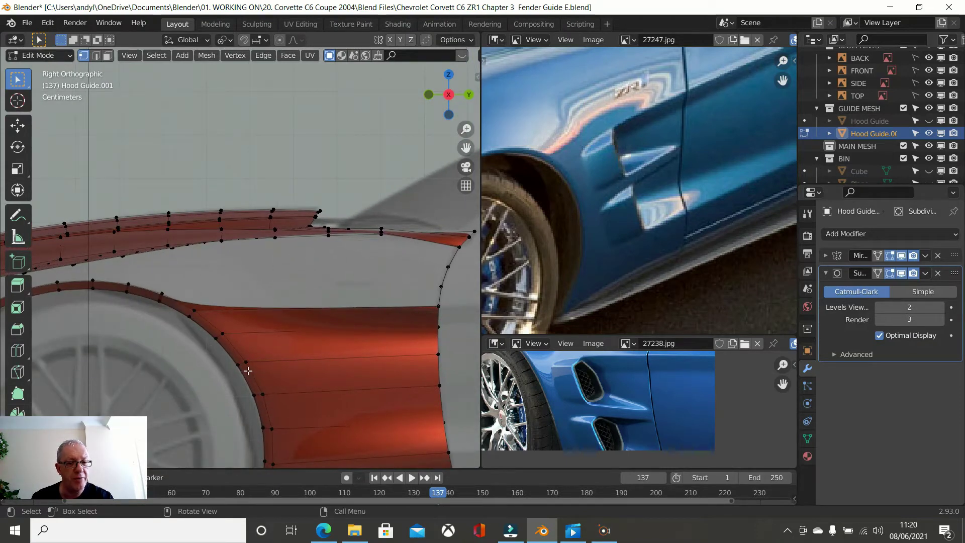
{"action": "scroll", "coordinate": [243, 362], "scroll_direction": "up", "scroll_amount": 3}
{"action": "middle_click_drag", "start_coordinate": [242, 352], "coordinate": [306, 220], "text": "shift"}
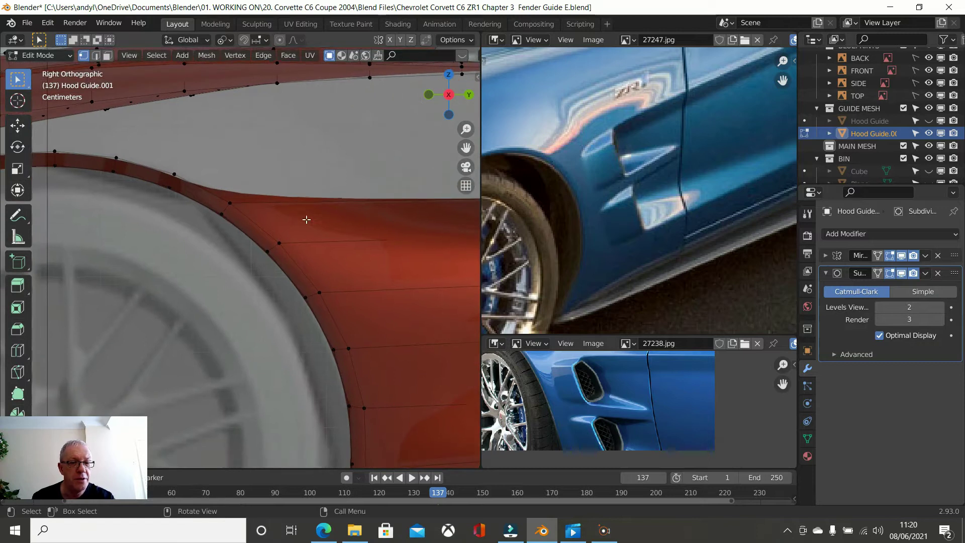
{"action": "scroll", "coordinate": [306, 220], "scroll_direction": "up", "scroll_amount": 3}
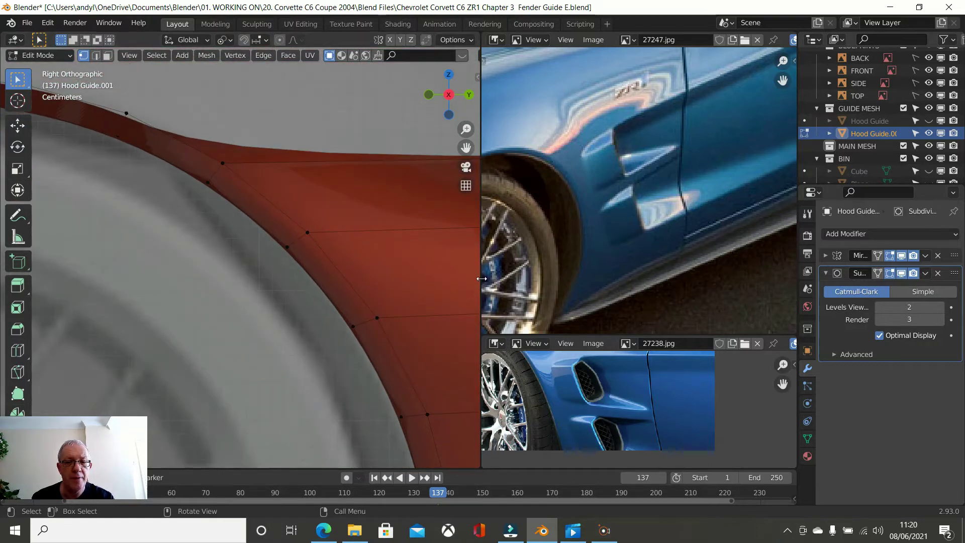
{"action": "left_click_drag", "start_coordinate": [482, 279], "coordinate": [714, 279]}
{"action": "scroll", "coordinate": [481, 268], "scroll_direction": "up", "scroll_amount": 2}
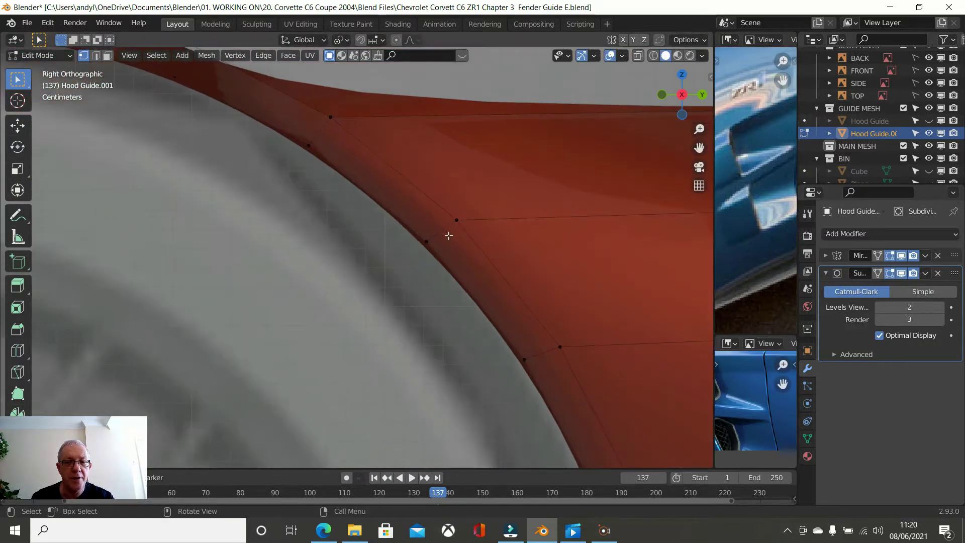
Add a loop cut along the wheel arch lip and slide it close to the outer edge with Even and Flipped on
{"action": "key", "text": "ctrl"}
{"action": "key", "text": "ctrl+r"}
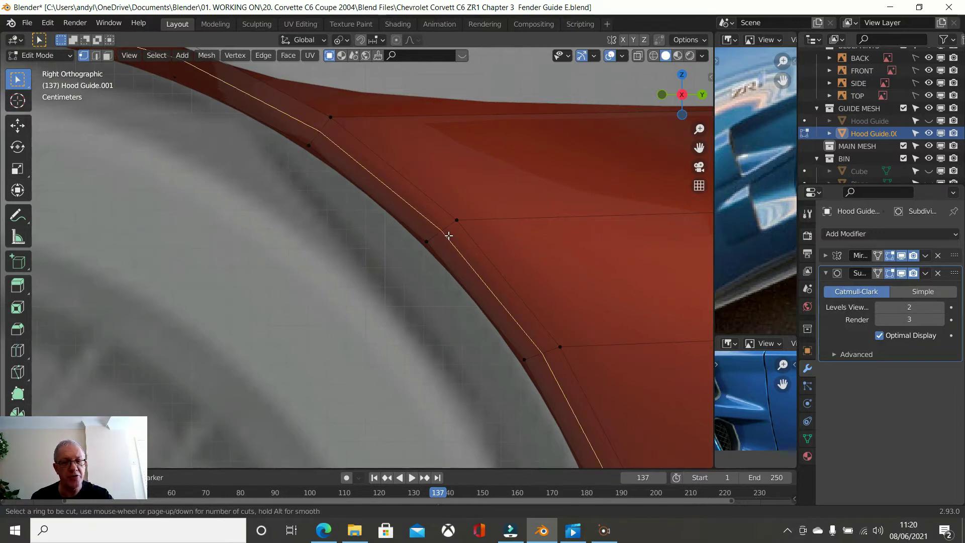
{"action": "left_click", "coordinate": [448, 235]}
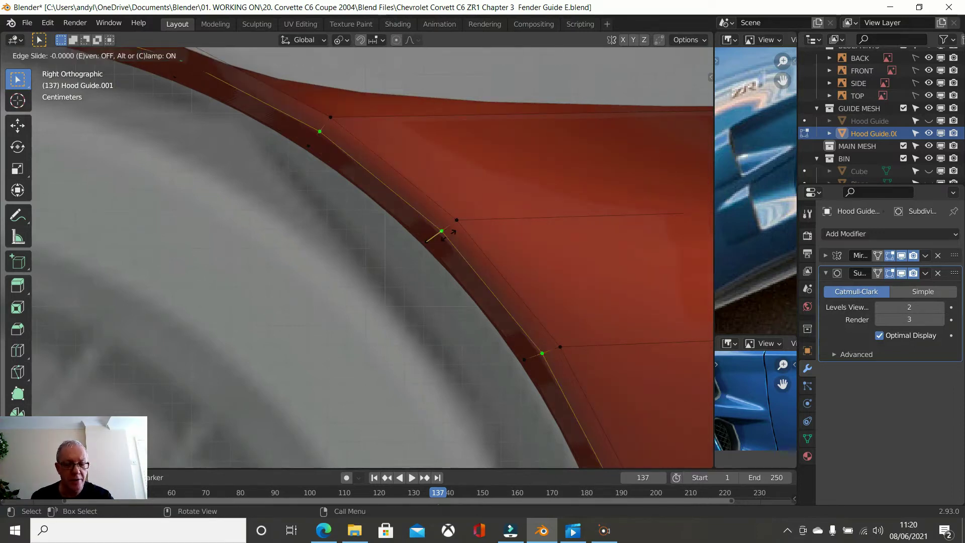
{"action": "key", "text": "e"}
{"action": "key", "text": "f"}
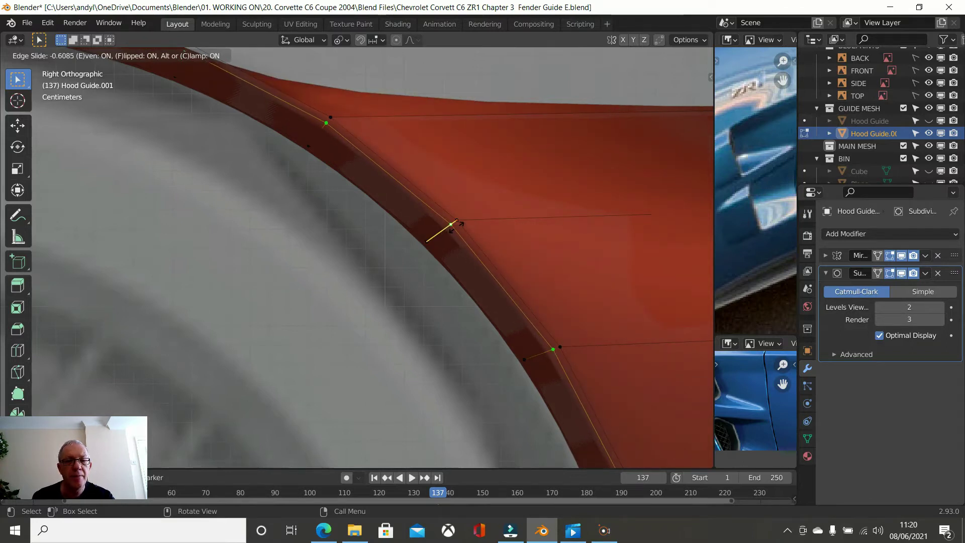
{"action": "left_click", "coordinate": [455, 225]}
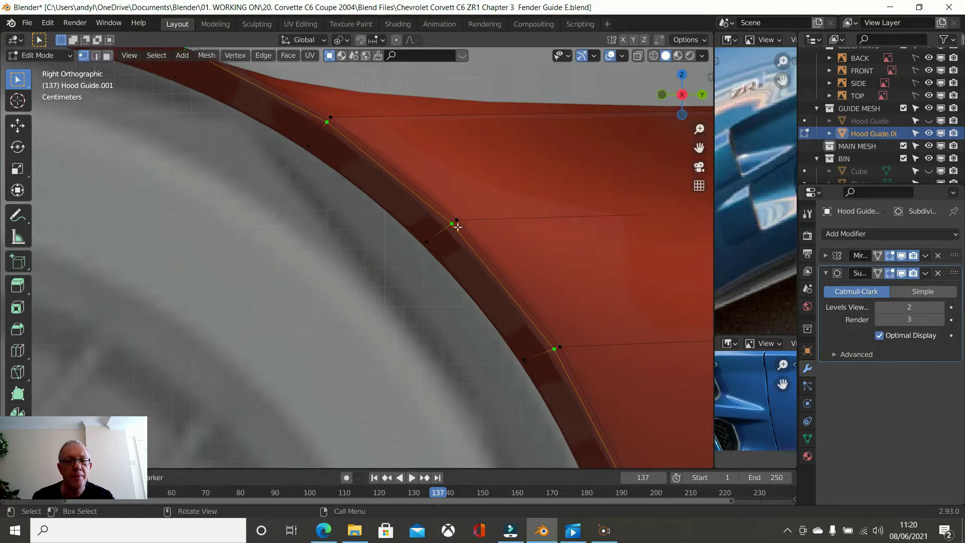
{"action": "scroll", "coordinate": [471, 244], "scroll_direction": "down", "scroll_amount": 5}
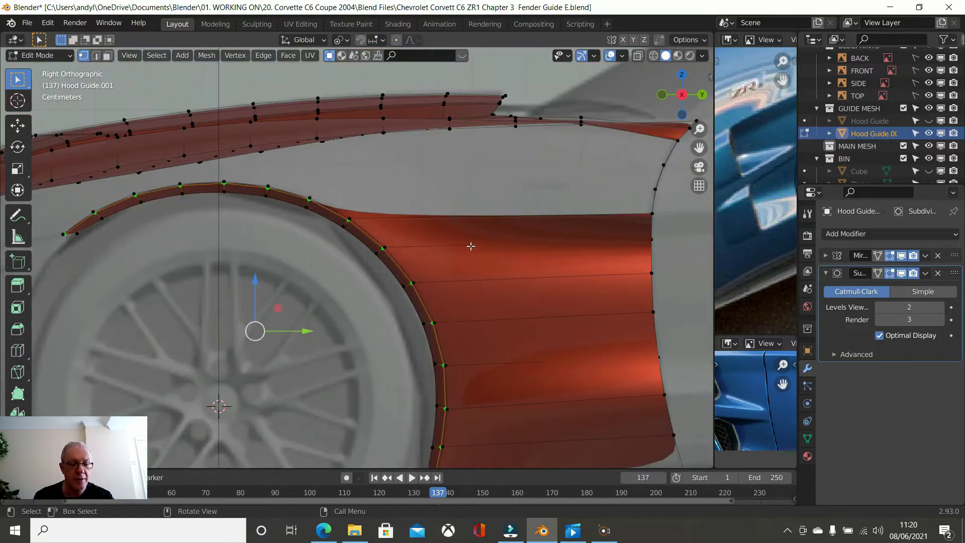
Inspect the sharpened wheel arch lip and fender surface in Object Mode and from several angles in Edit Mode
{"action": "key", "text": "Tab"}
{"action": "middle_click_drag", "start_coordinate": [462, 247], "coordinate": [502, 248]}
{"action": "key", "text": "Tab"}
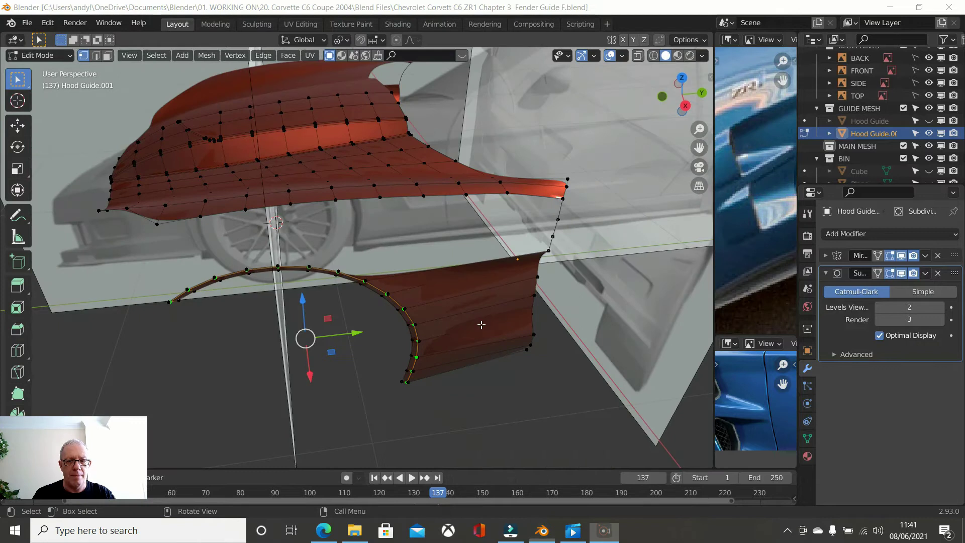
{"action": "middle_click_drag", "start_coordinate": [478, 323], "coordinate": [451, 255]}
{"action": "scroll", "coordinate": [450, 255], "scroll_direction": "up", "scroll_amount": 5}
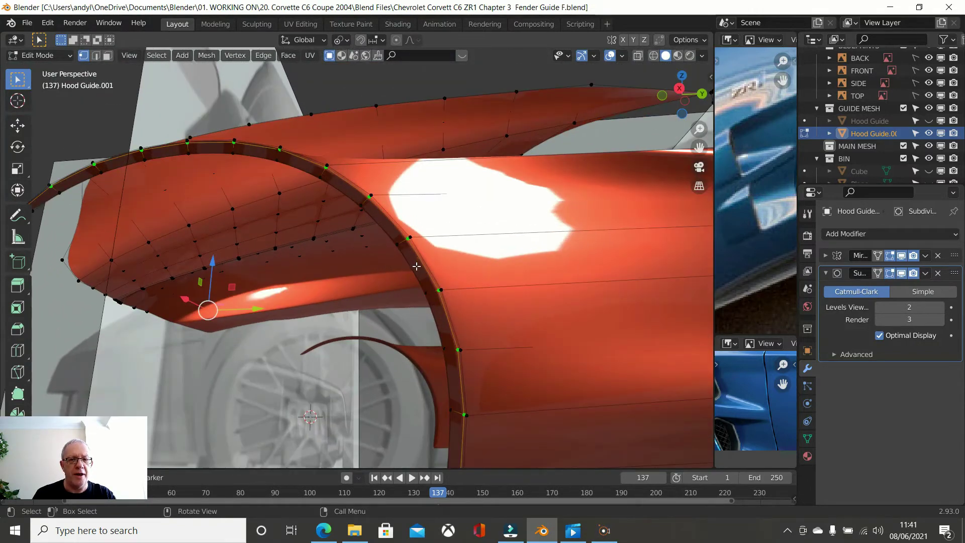
{"action": "scroll", "coordinate": [417, 266], "scroll_direction": "down", "scroll_amount": 5}
{"action": "scroll", "coordinate": [478, 292], "scroll_direction": "down", "scroll_amount": 2}
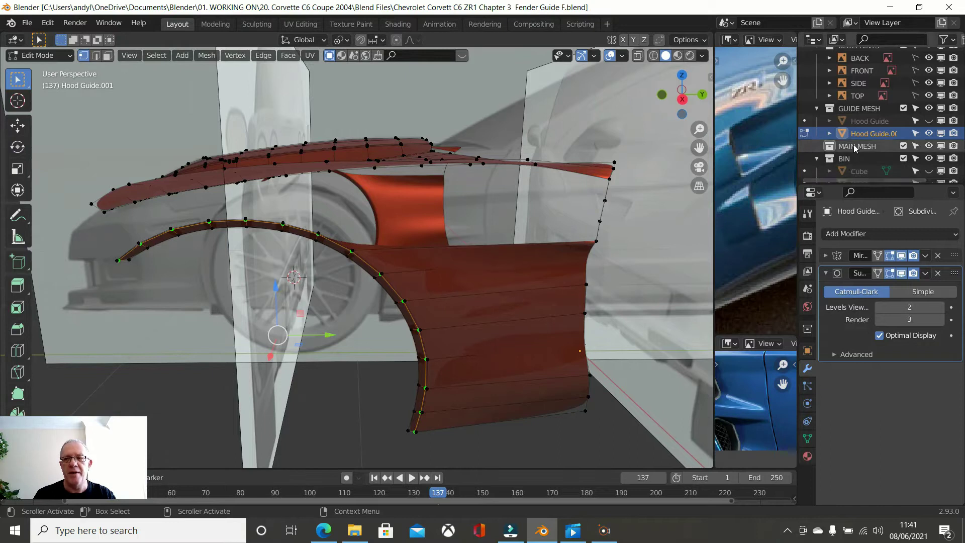
Exclude the BLUEPRINTS collection from the view layer to leave only the guide mesh in view
{"action": "scroll", "coordinate": [855, 135], "scroll_direction": "up", "scroll_amount": 2}
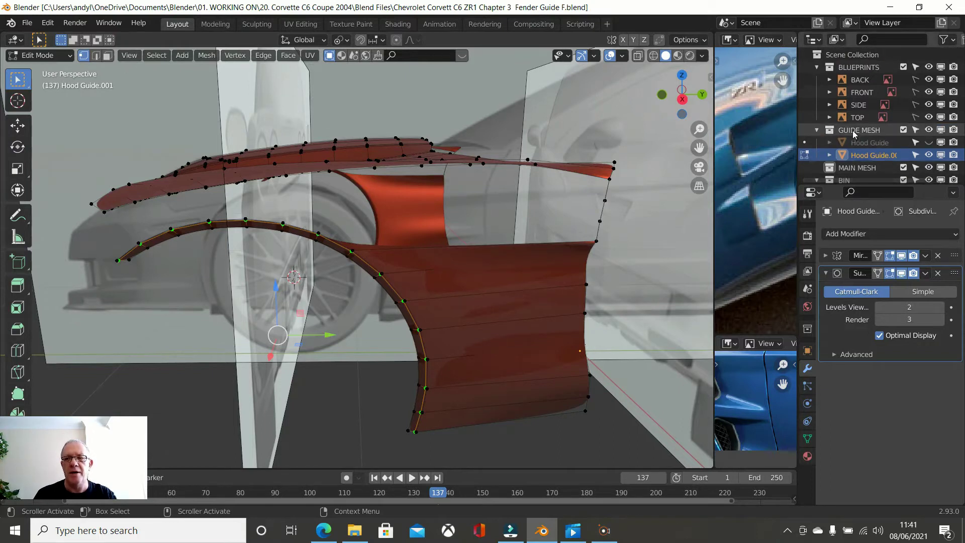
{"action": "left_click", "coordinate": [904, 67]}
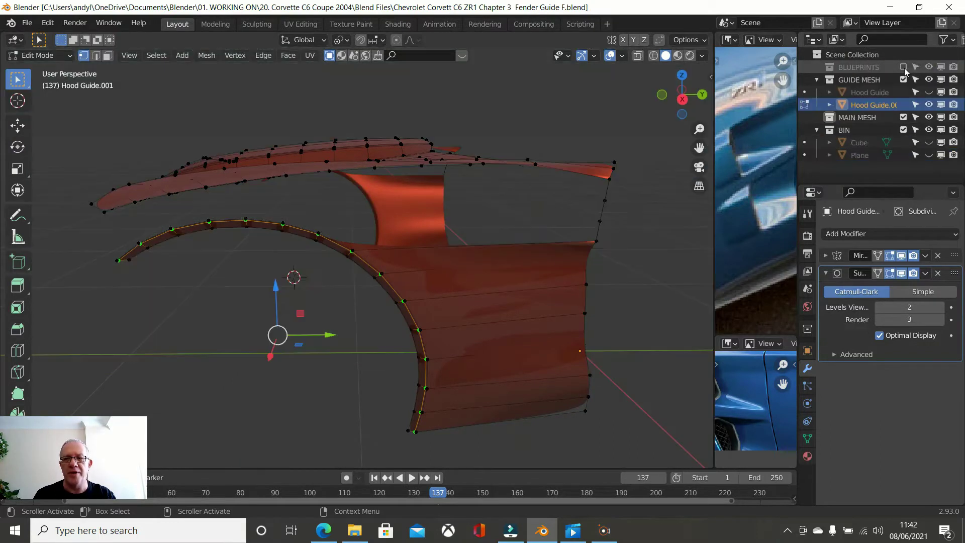
{"action": "scroll", "coordinate": [390, 199], "scroll_direction": "up", "scroll_amount": 1}
{"action": "middle_click_drag", "start_coordinate": [387, 199], "coordinate": [417, 212]}
{"action": "middle_click_drag", "start_coordinate": [256, 196], "coordinate": [255, 230]}
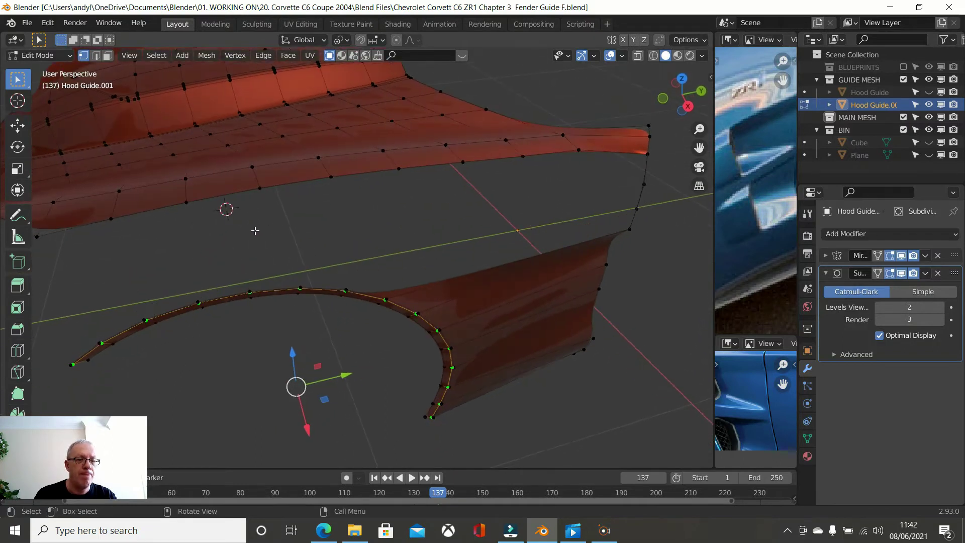
Fill a face between two neighbouring hood edge vertices and the two vertices below them on top of the wheel arch
{"action": "left_click", "coordinate": [186, 202]}
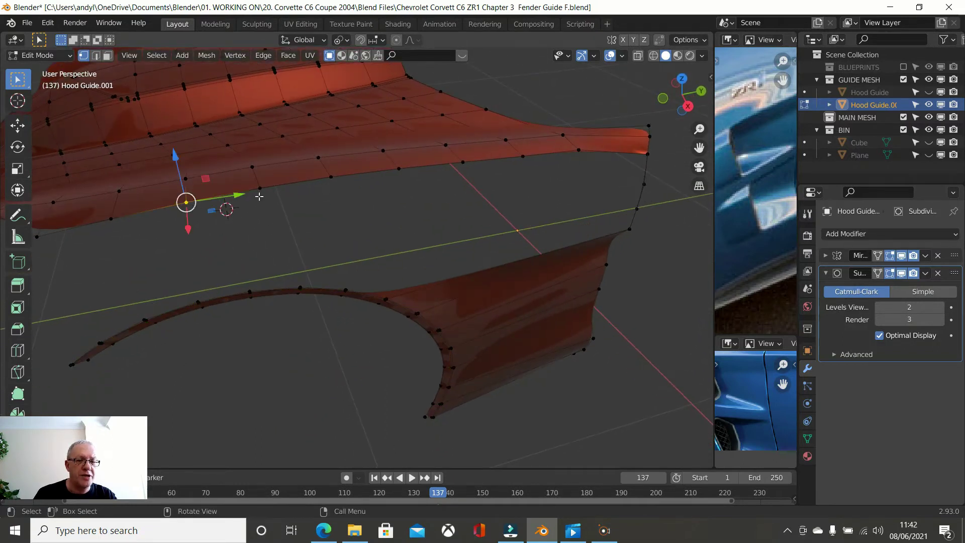
{"action": "left_click", "coordinate": [260, 193]}
{"action": "middle_click_drag", "start_coordinate": [259, 195], "coordinate": [240, 217]}
{"action": "scroll", "coordinate": [243, 243], "scroll_direction": "up", "scroll_amount": 2}
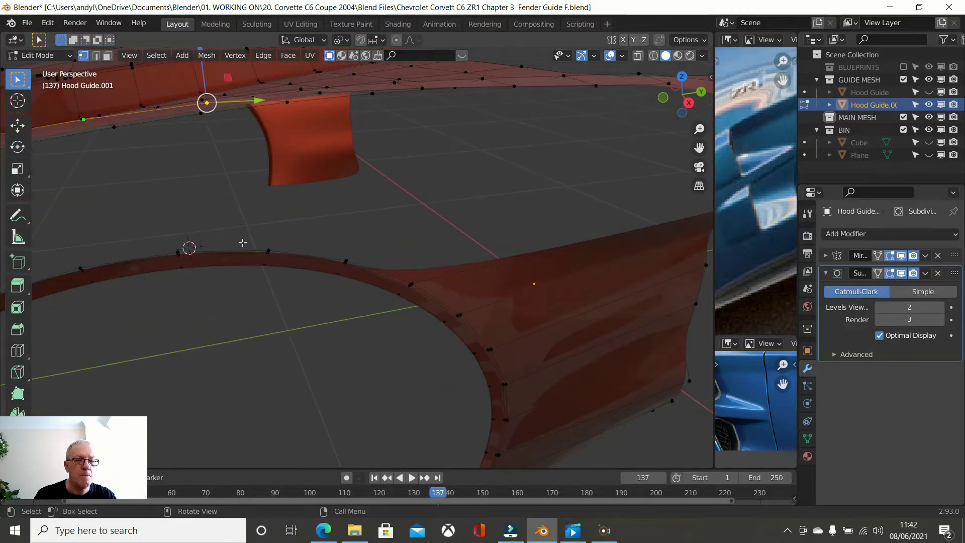
{"action": "left_click", "coordinate": [178, 252], "text": "shift"}
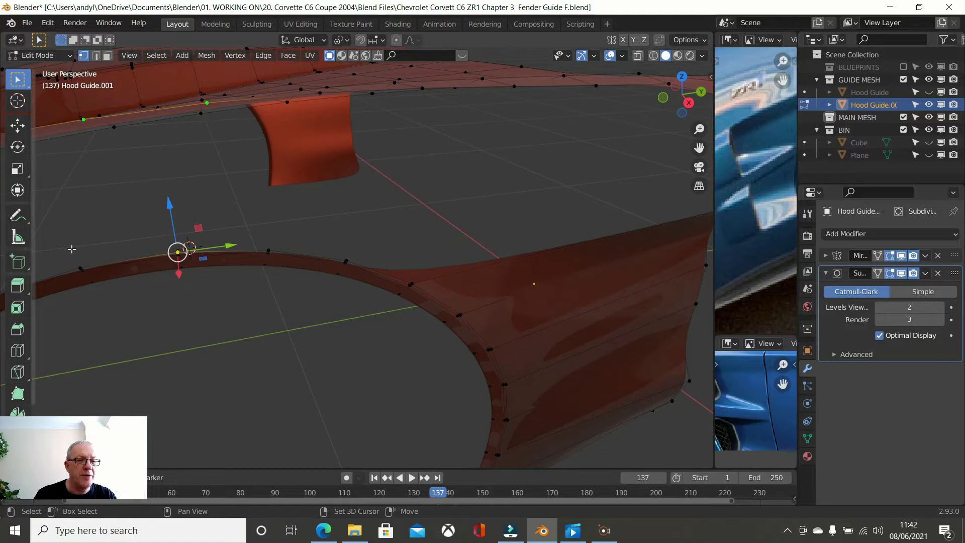
{"action": "left_click", "coordinate": [80, 268], "text": "shift"}
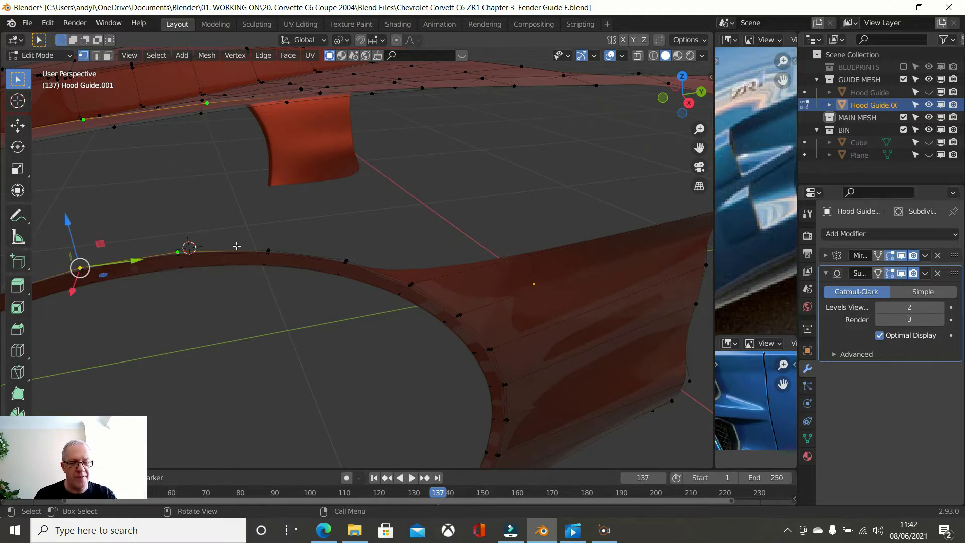
{"action": "key", "text": "f"}
{"action": "scroll", "coordinate": [120, 168], "scroll_direction": "down", "scroll_amount": 3}
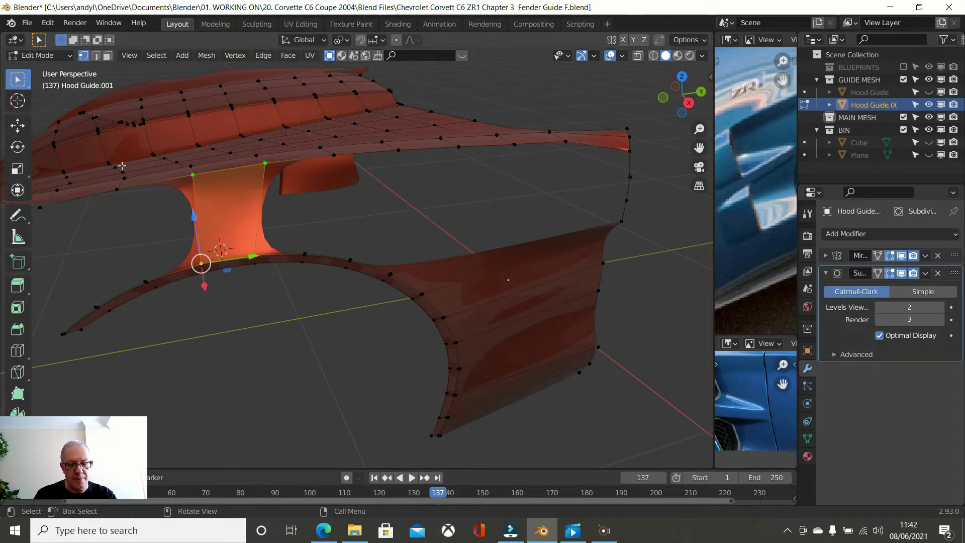
Fill the next face towards the door between the hood edge and the top of the wheel arch
{"action": "key", "text": "b"}
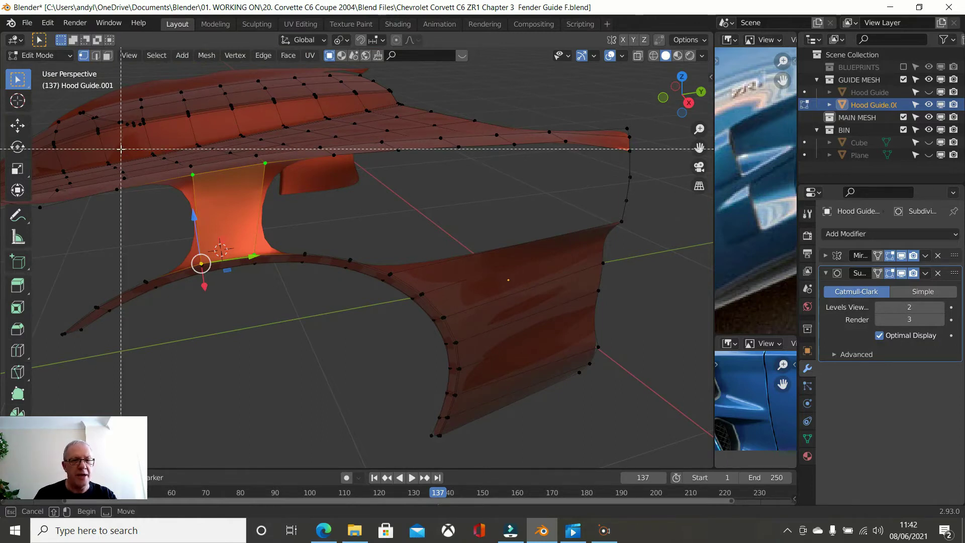
{"action": "left_click_drag", "start_coordinate": [126, 152], "coordinate": [231, 308]}
{"action": "scroll", "coordinate": [281, 229], "scroll_direction": "up", "scroll_amount": 2}
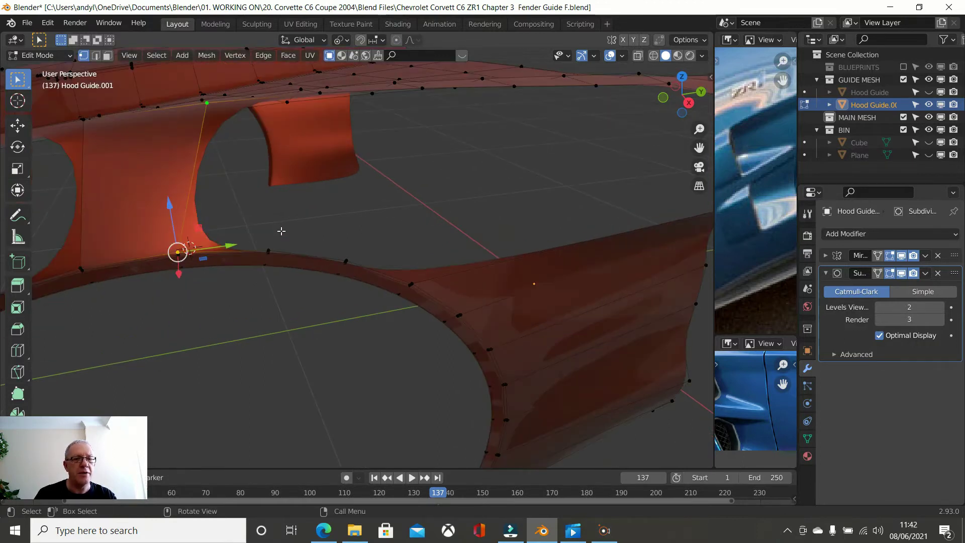
{"action": "scroll", "coordinate": [280, 324], "scroll_direction": "down", "scroll_amount": 4}
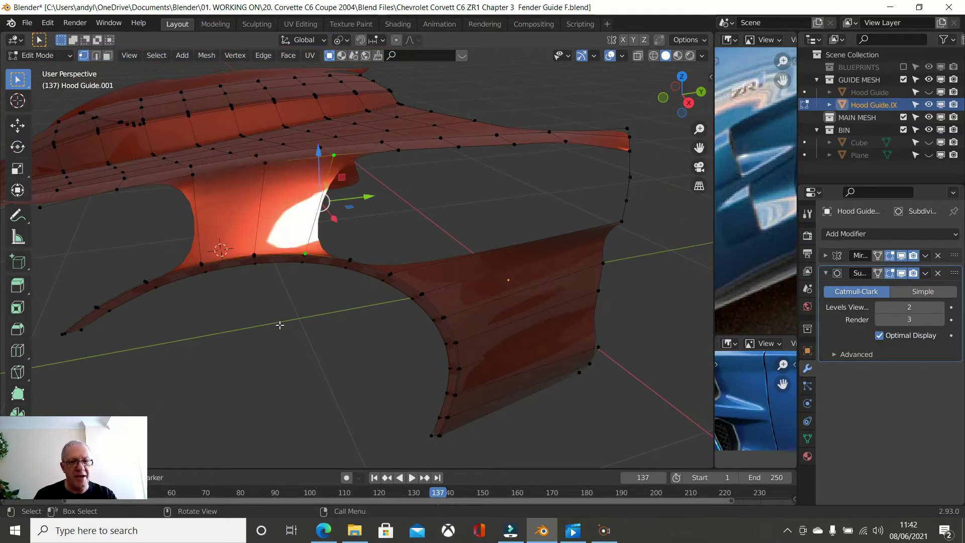
Fill another face at the front end of the strip, joining the next hood edge vertex to the wheel arch
{"action": "middle_click_drag", "start_coordinate": [280, 320], "coordinate": [244, 296]}
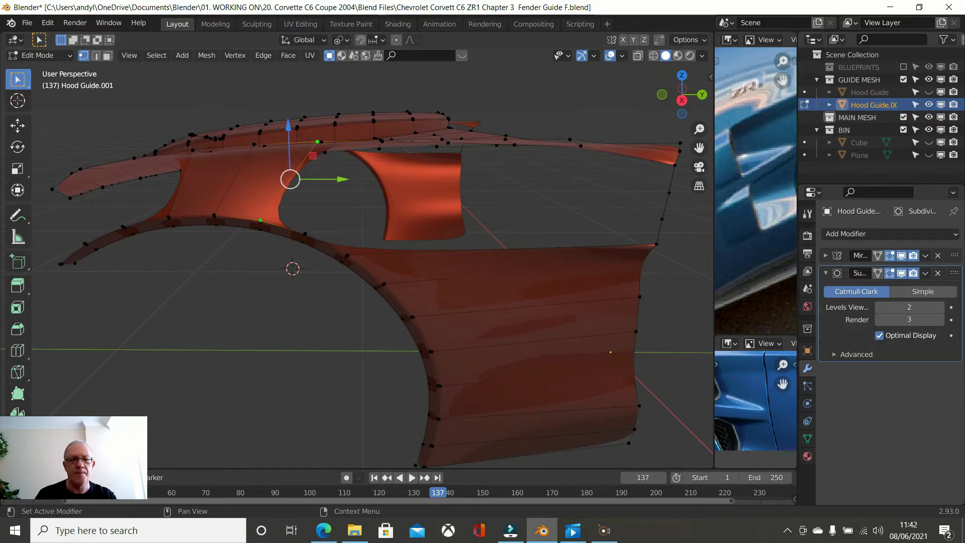
{"action": "middle_click_drag", "start_coordinate": [424, 287], "coordinate": [387, 246]}
{"action": "left_click", "coordinate": [207, 199]}
{"action": "left_click", "coordinate": [233, 293]}
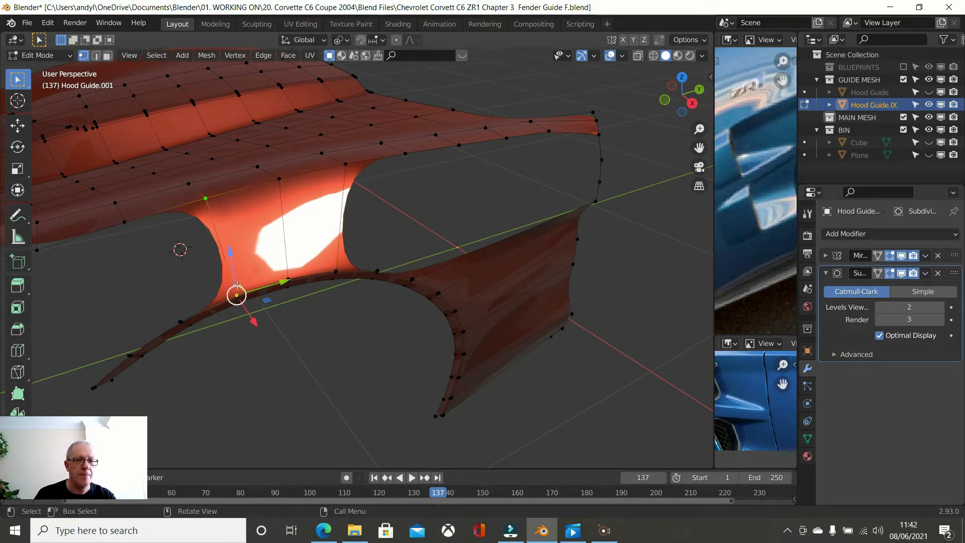
{"action": "key", "text": "f"}
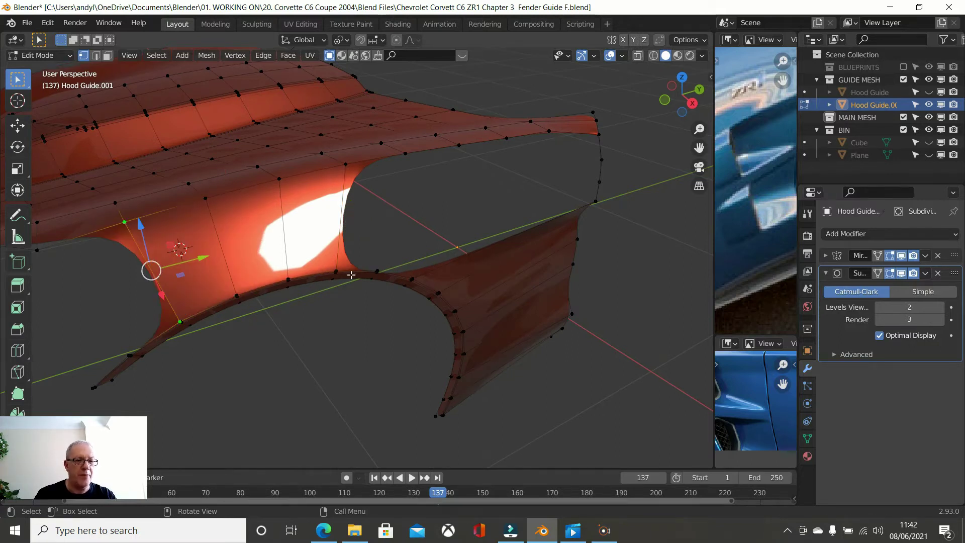
{"action": "scroll", "coordinate": [350, 275], "scroll_direction": "down", "scroll_amount": 2}
{"action": "middle_click_drag", "start_coordinate": [351, 275], "coordinate": [385, 285]}
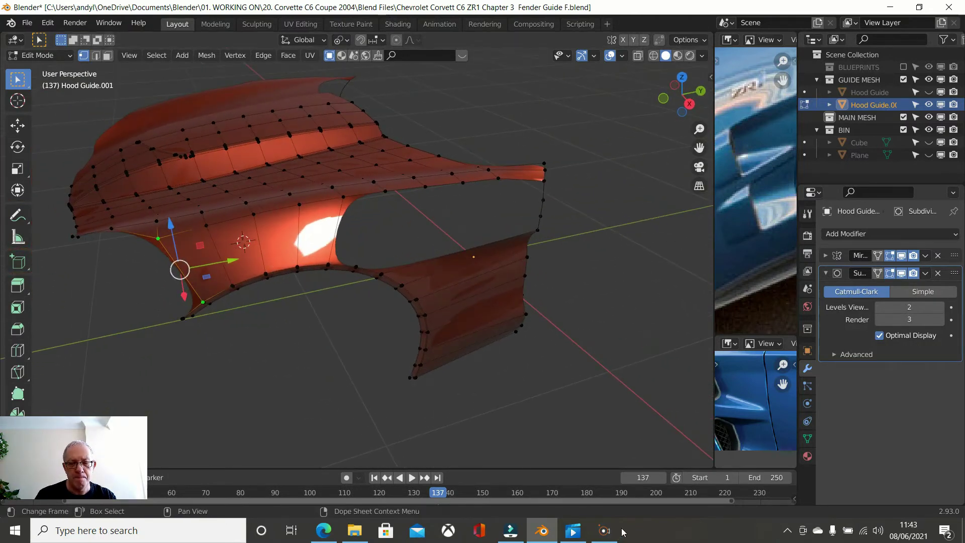
{"action": "left_click", "coordinate": [604, 531]}
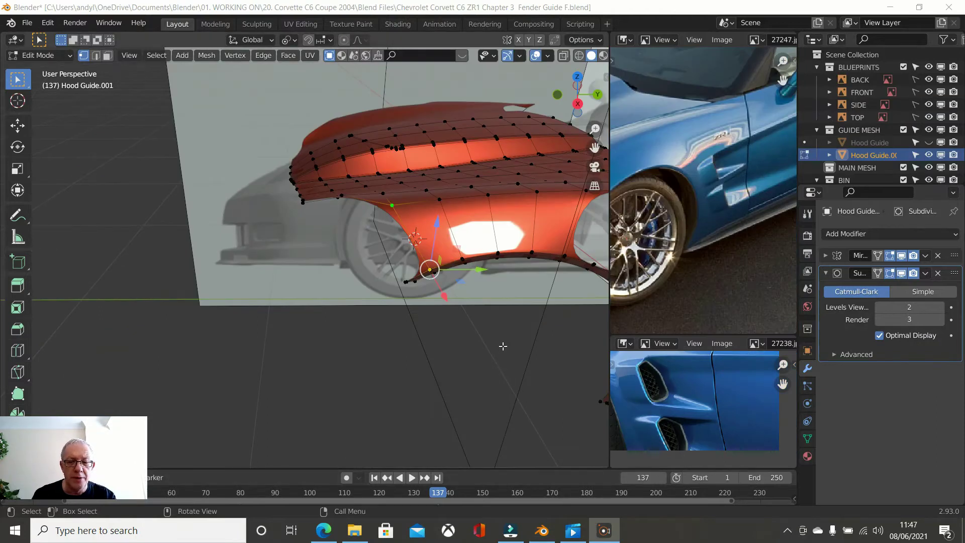
{"action": "scroll", "coordinate": [501, 342], "scroll_direction": "up", "scroll_amount": 1}
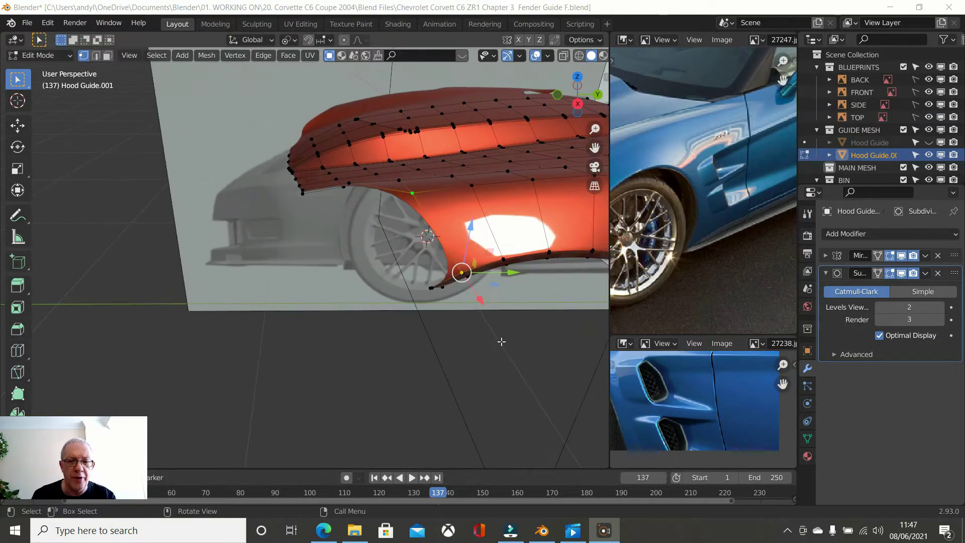
{"action": "scroll", "coordinate": [502, 342], "scroll_direction": "down", "scroll_amount": 1}
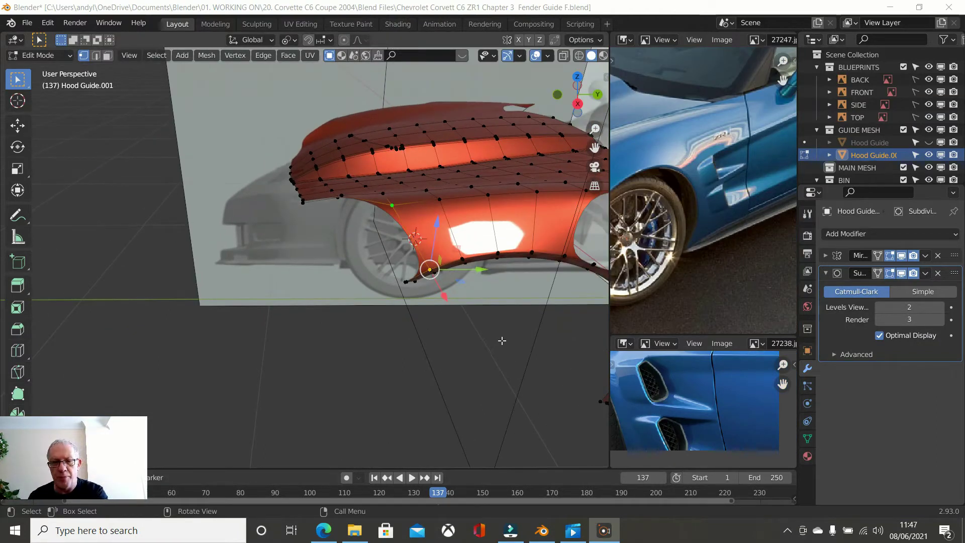
{"action": "left_click", "coordinate": [382, 372]}
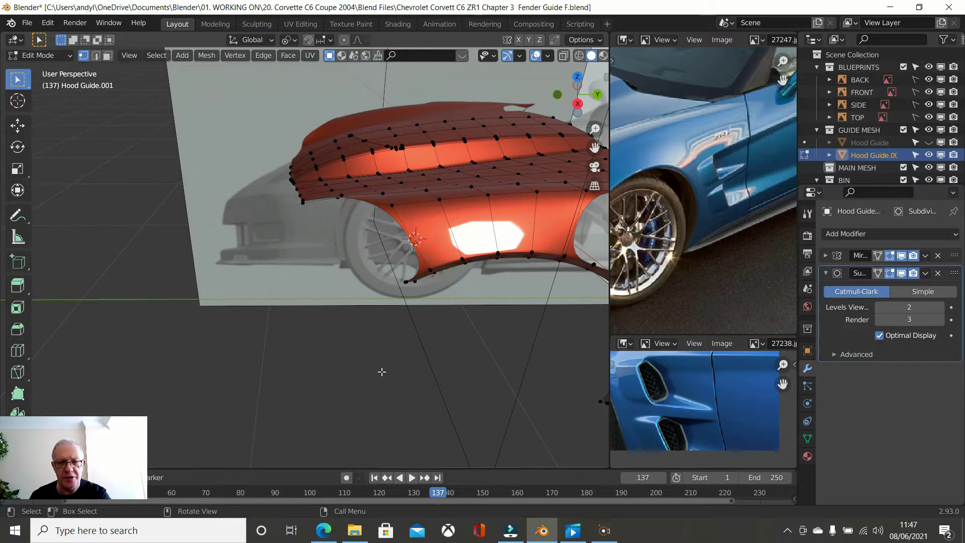
Select the hood edge vertex at the front end of the filled fender faces, near the headlight's rear corner
{"action": "key", "text": "KP_3"}
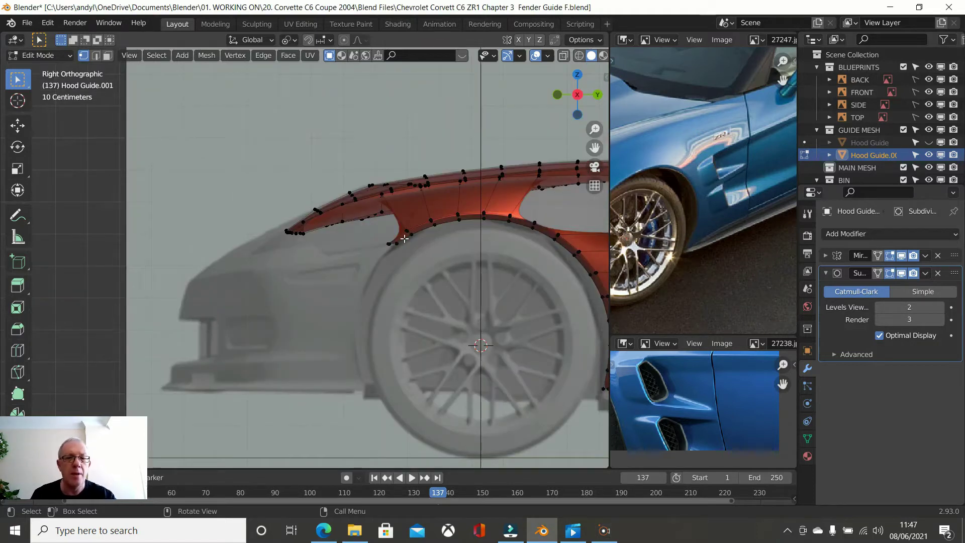
{"action": "left_click", "coordinate": [383, 195]}
{"action": "middle_click_drag", "start_coordinate": [384, 194], "coordinate": [520, 272]}
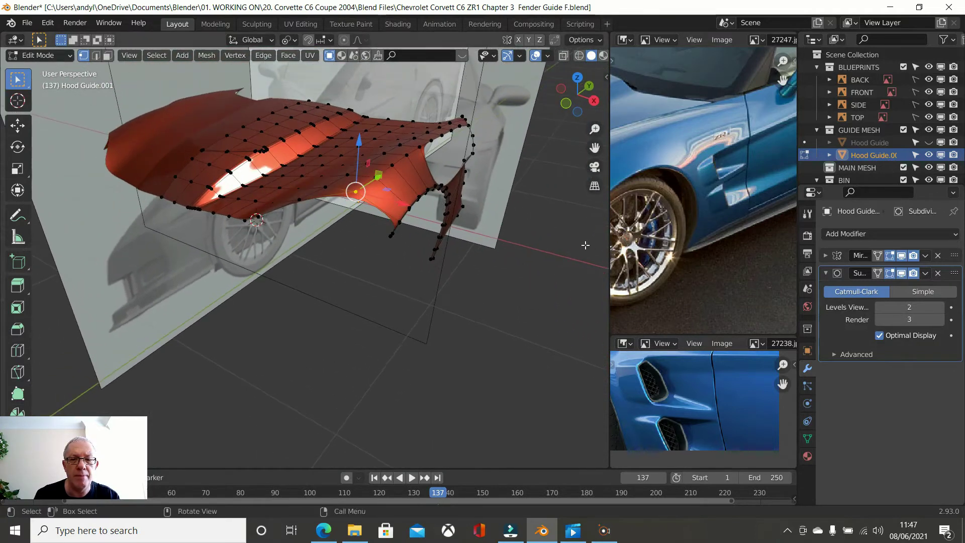
Enlarge the reference photos to examine the headlight and front fender, and restore the wide 3D view
{"action": "left_click_drag", "start_coordinate": [610, 248], "coordinate": [433, 242]}
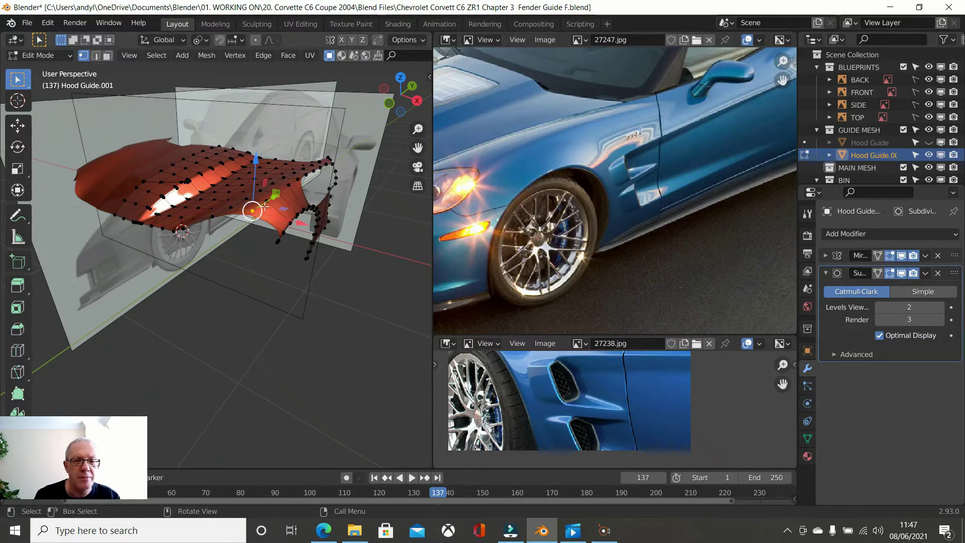
{"action": "scroll", "coordinate": [256, 206], "scroll_direction": "up", "scroll_amount": 1}
{"action": "scroll", "coordinate": [260, 203], "scroll_direction": "up", "scroll_amount": 1}
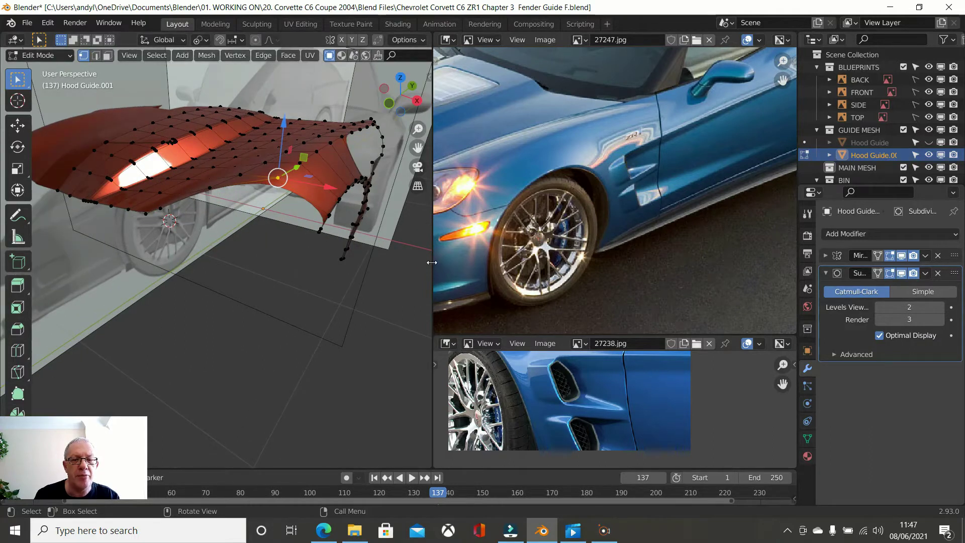
{"action": "left_click_drag", "start_coordinate": [432, 262], "coordinate": [748, 262]}
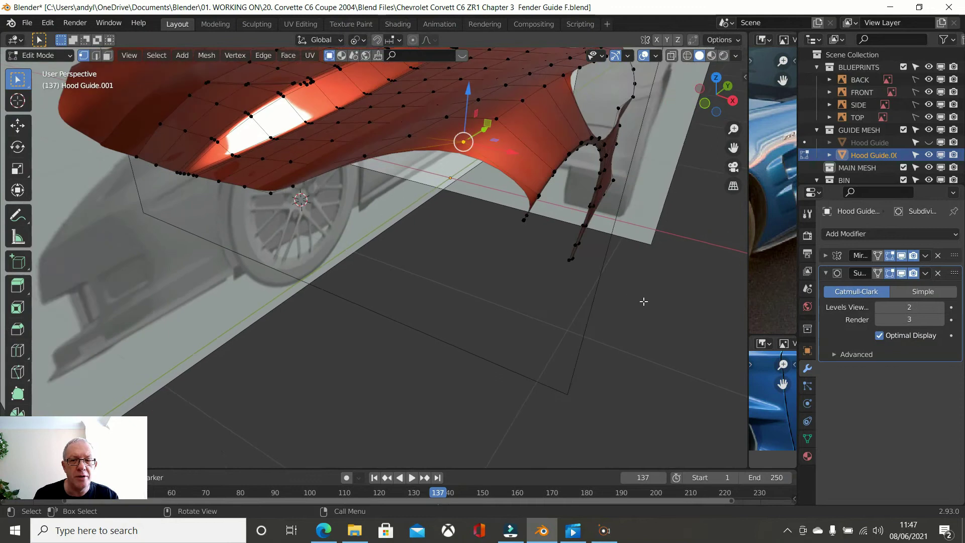
Invert the selection, hide the rest of the guide mesh, and select the one remaining hood edge vertex
{"action": "key", "text": "ctrl"}
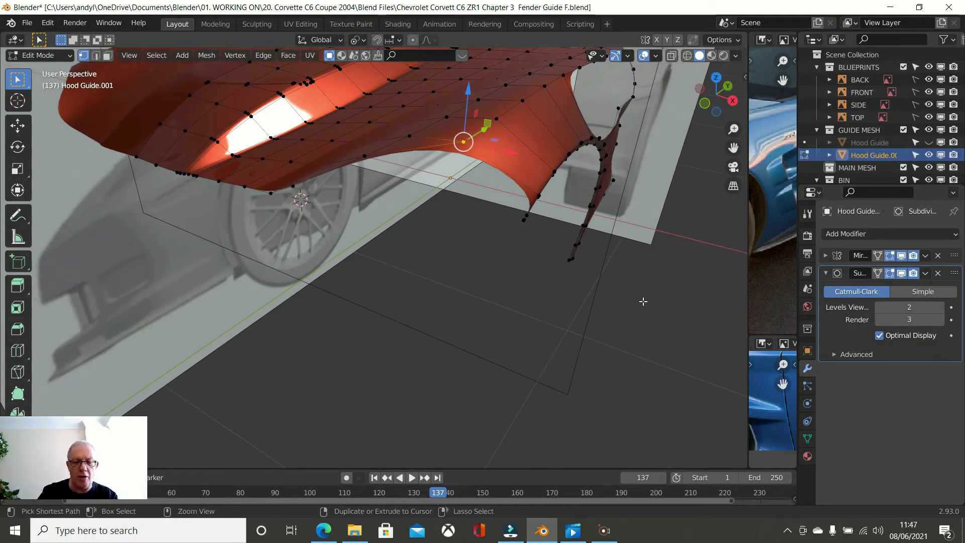
{"action": "key", "text": "a"}
{"action": "middle_click_drag", "start_coordinate": [610, 306], "coordinate": [596, 294]}
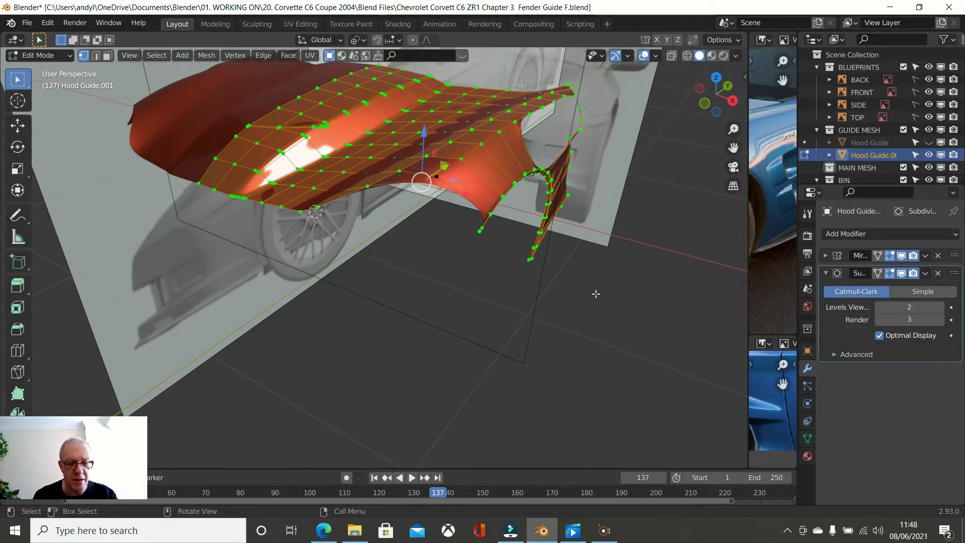
{"action": "key", "text": "h"}
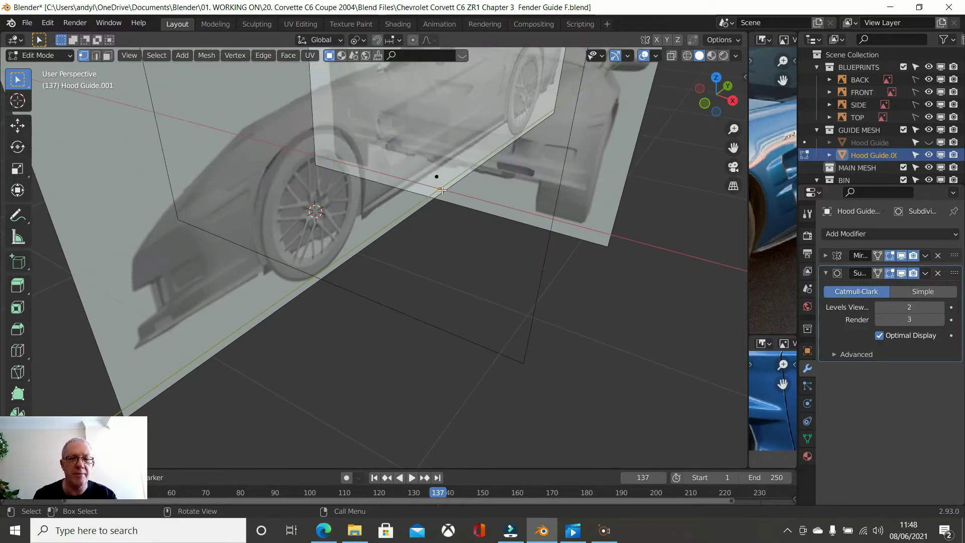
{"action": "left_click", "coordinate": [439, 175]}
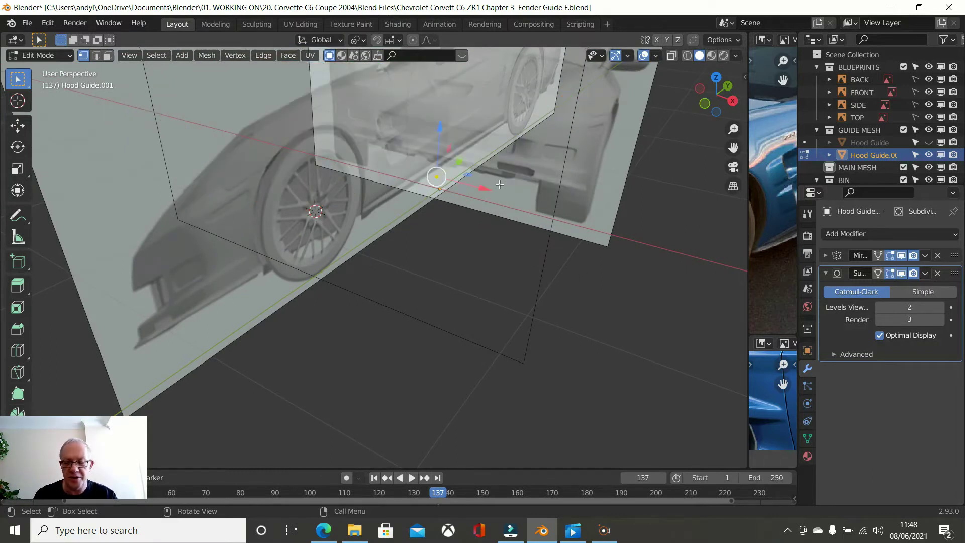
In right side view, extrude the vertex four times forward and down along the headlight's outer edge to its lower corner
{"action": "key", "text": "KP_3"}
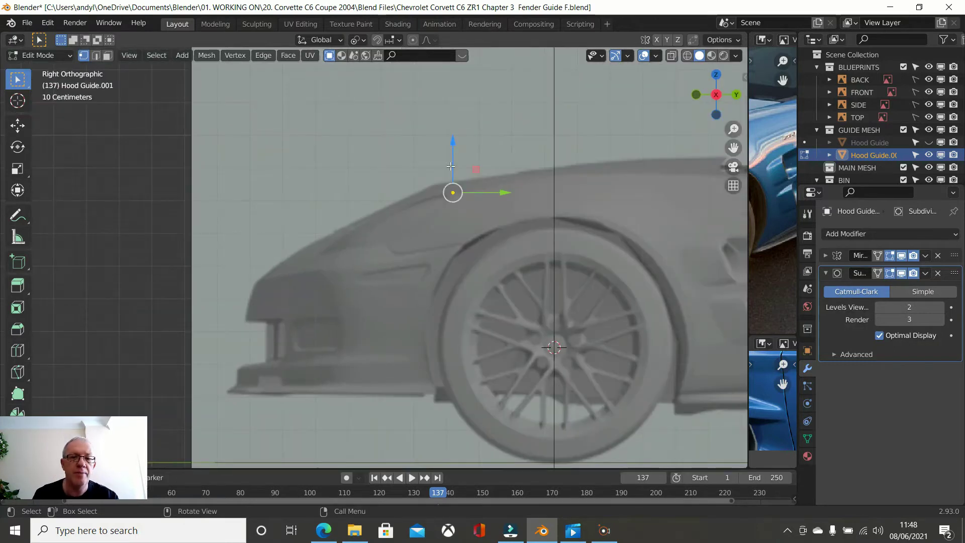
{"action": "scroll", "coordinate": [451, 165], "scroll_direction": "up", "scroll_amount": 2}
{"action": "scroll", "coordinate": [527, 149], "scroll_direction": "up", "scroll_amount": 3}
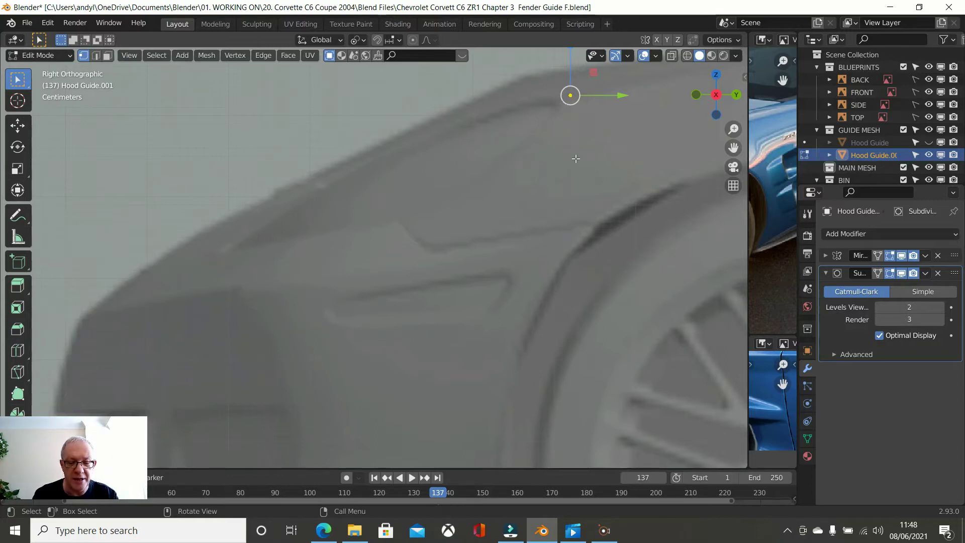
{"action": "key", "text": "g"}
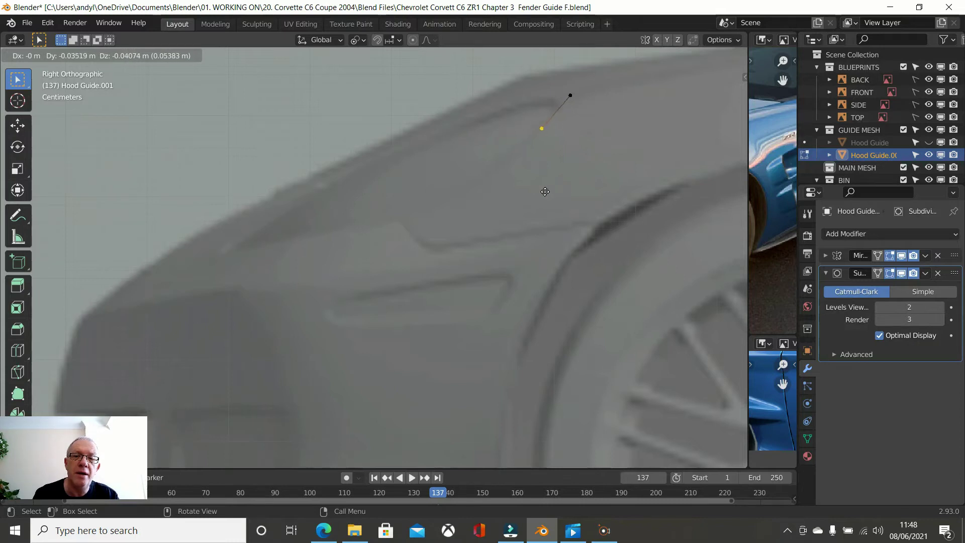
{"action": "left_click", "coordinate": [545, 191]}
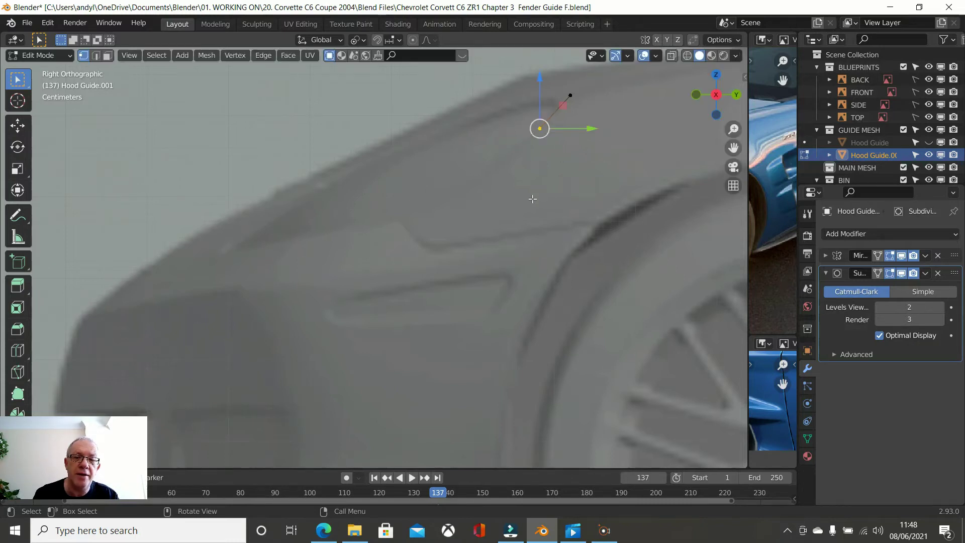
{"action": "key", "text": "e"}
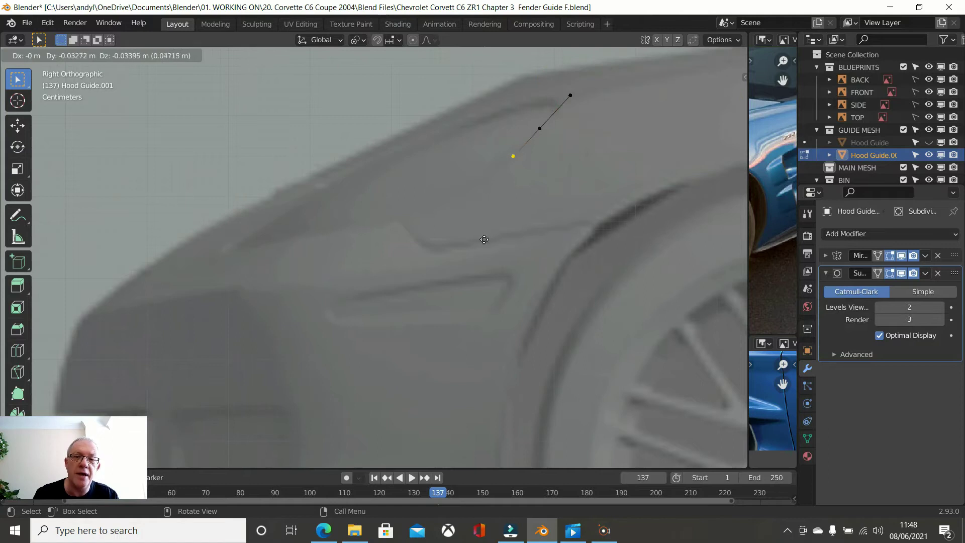
{"action": "left_click", "coordinate": [468, 251]}
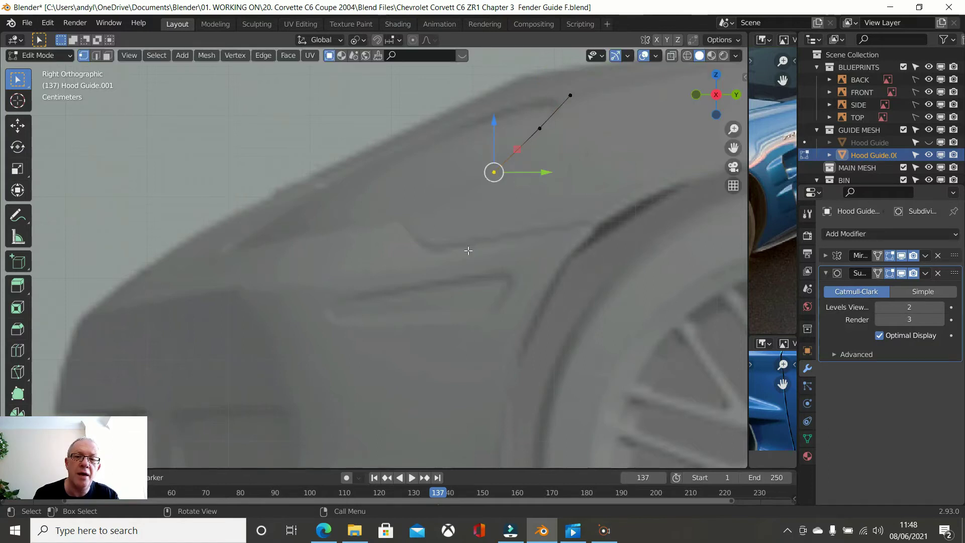
{"action": "key", "text": "e"}
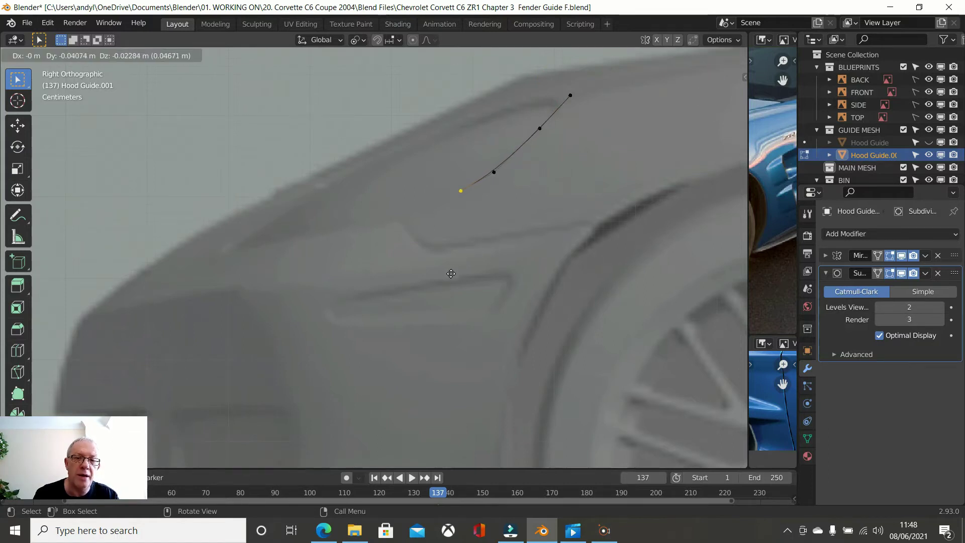
{"action": "left_click", "coordinate": [443, 277]}
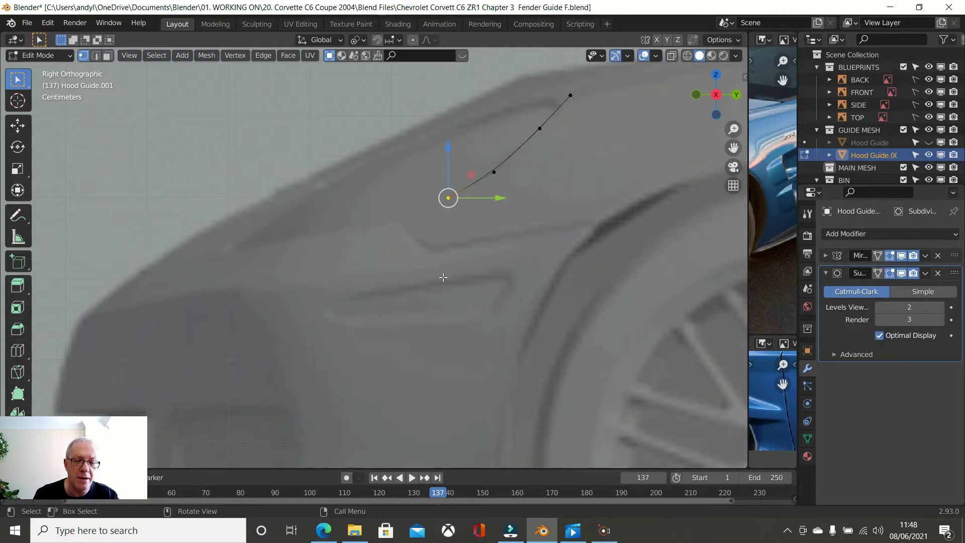
{"action": "key", "text": "e"}
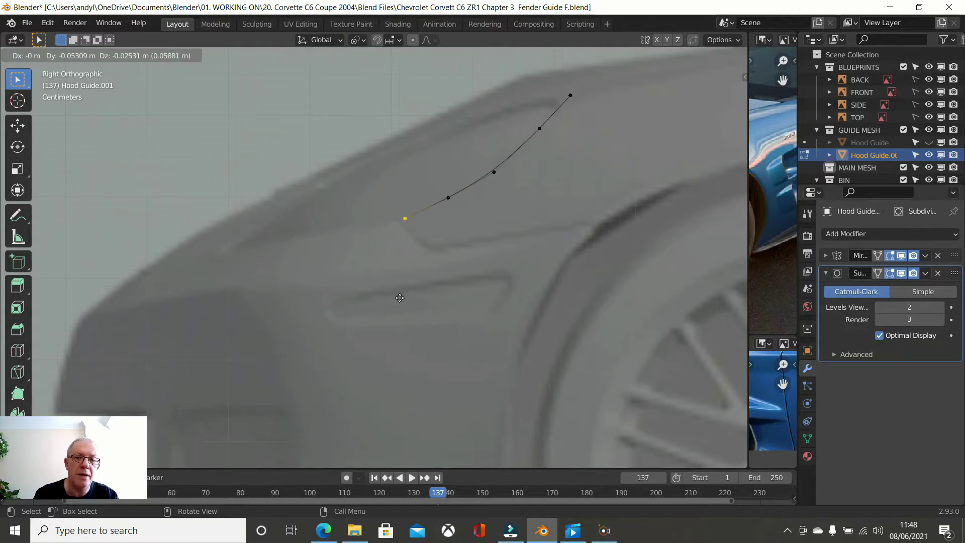
{"action": "left_click", "coordinate": [400, 298]}
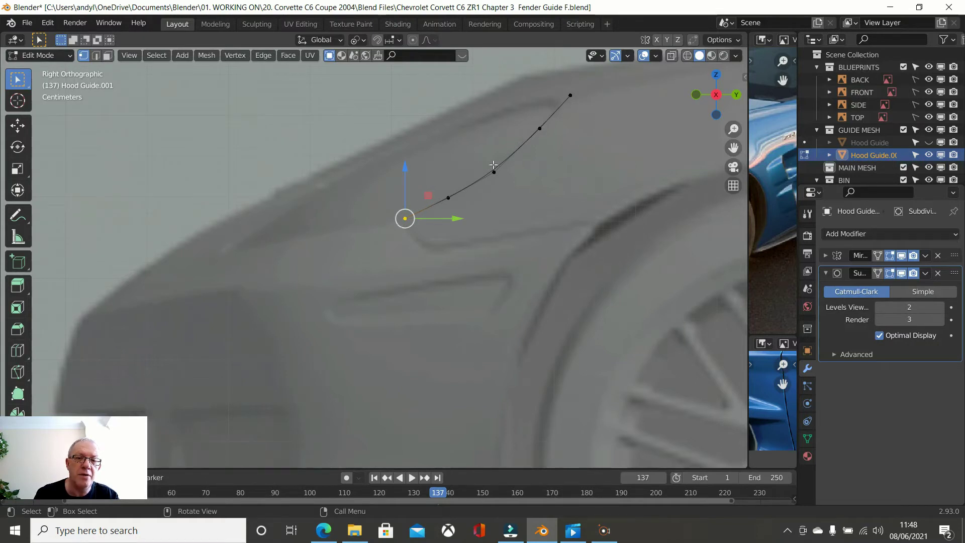
In top view, move the second and third vertices of the headlight chain outward along X by about 0.03 m and 0.04 m
{"action": "left_click", "coordinate": [570, 99]}
{"action": "scroll", "coordinate": [597, 150], "scroll_direction": "down", "scroll_amount": 3}
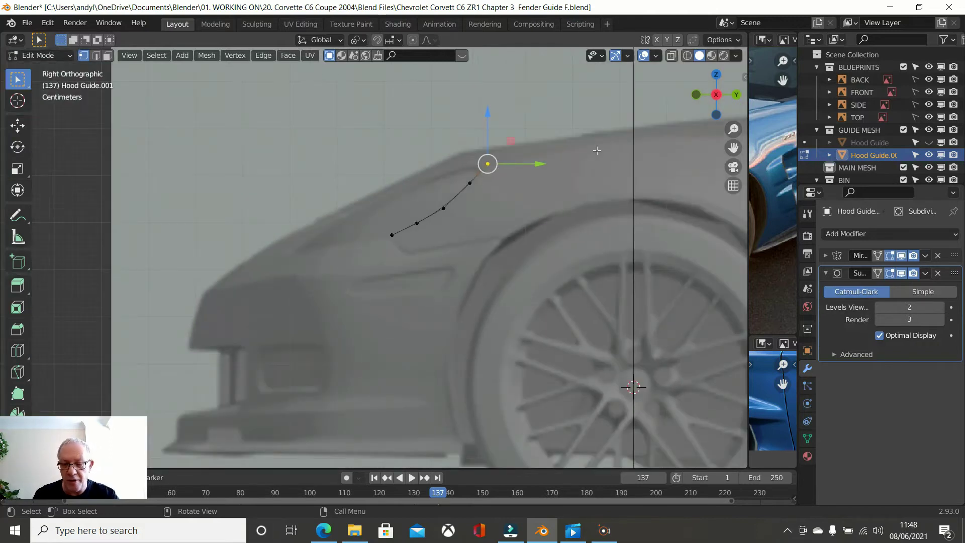
{"action": "key", "text": "KP_7"}
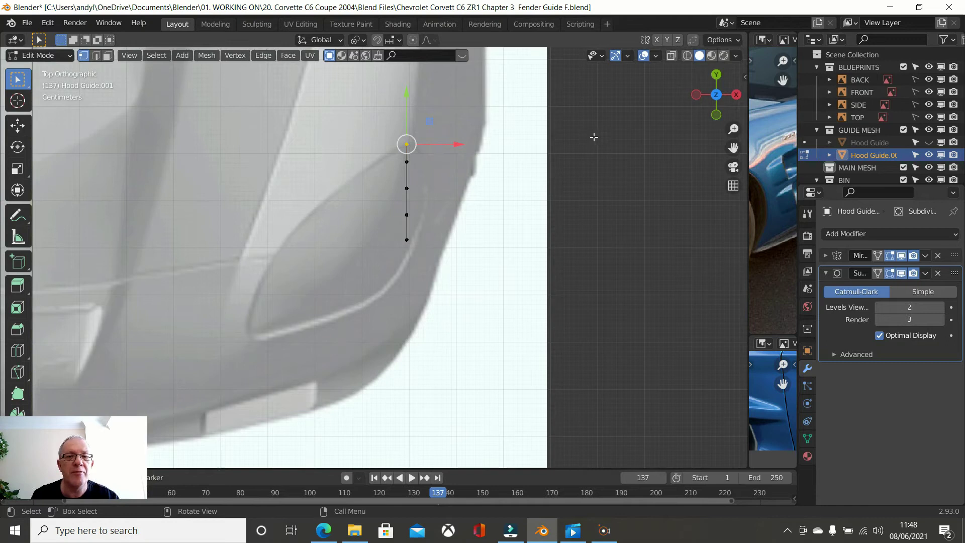
{"action": "left_click", "coordinate": [408, 162]}
{"action": "key", "text": "g"}
{"action": "key", "text": "x"}
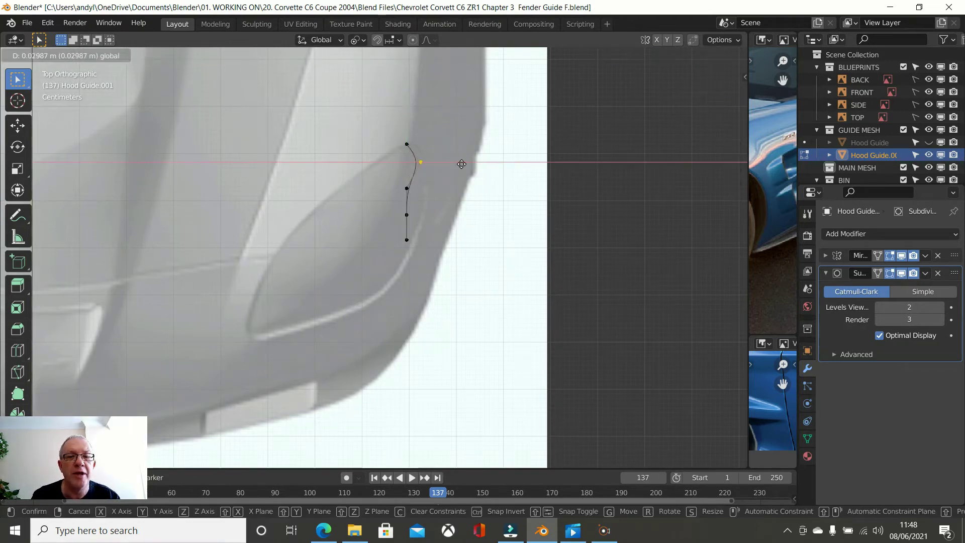
{"action": "left_click", "coordinate": [463, 164]}
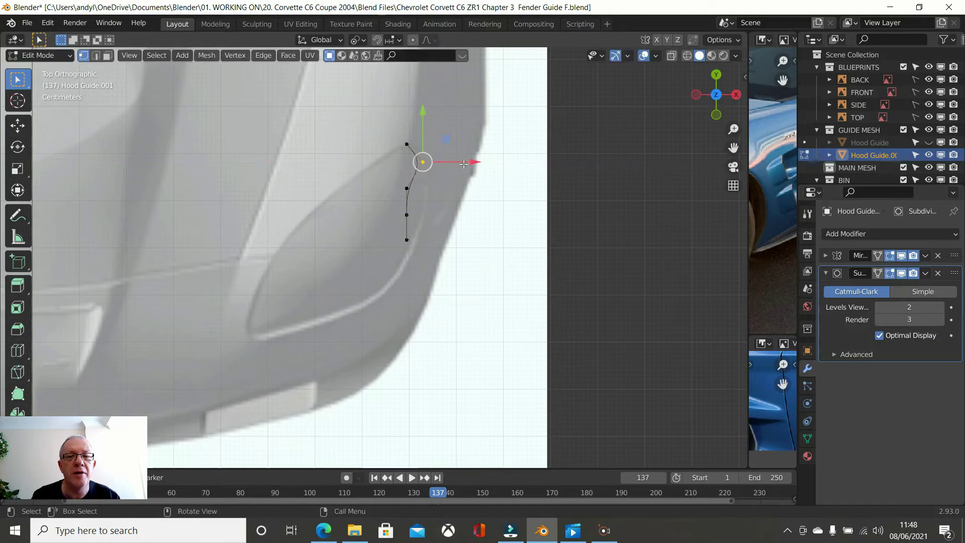
{"action": "left_click", "coordinate": [408, 189]}
{"action": "key", "text": "g"}
{"action": "key", "text": "x"}
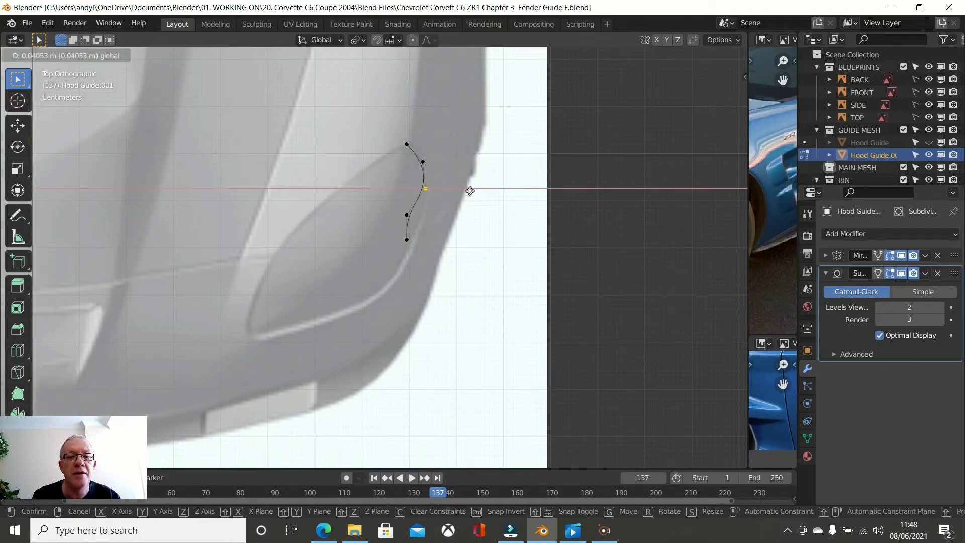
{"action": "left_click", "coordinate": [470, 190]}
Move the fourth headlight chain vertex outward along X by about 0.038 m, and shift the end vertex slightly outward onto the headlight outline
{"action": "left_click", "coordinate": [415, 215]}
{"action": "key", "text": "g"}
{"action": "key", "text": "x"}
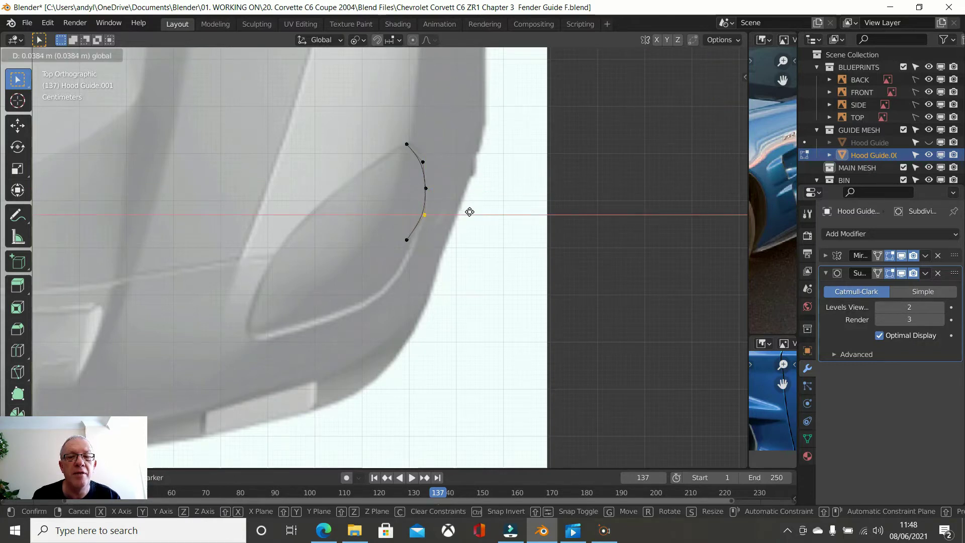
{"action": "left_click", "coordinate": [469, 212]}
{"action": "left_click", "coordinate": [407, 239]}
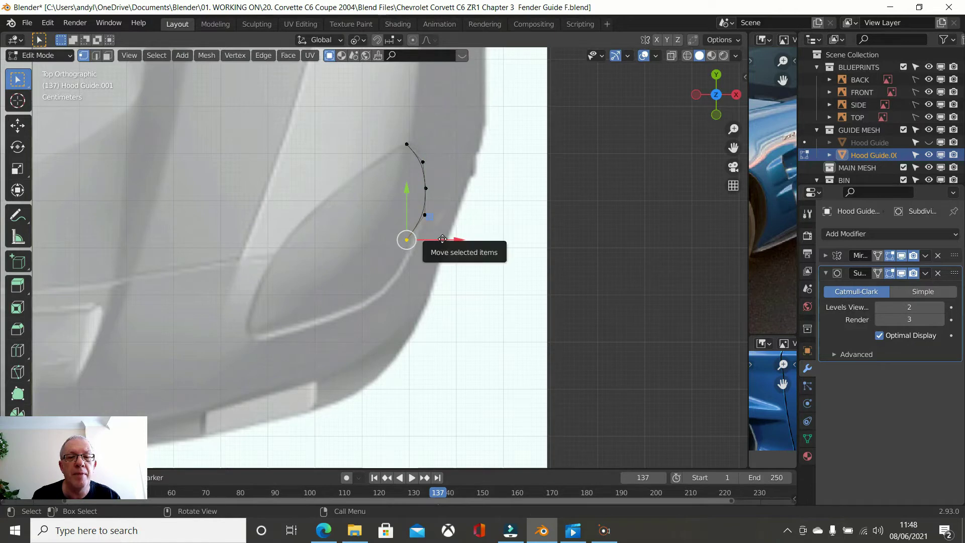
{"action": "left_click_drag", "start_coordinate": [443, 240], "coordinate": [452, 240]}
{"action": "left_click", "coordinate": [451, 240]}
{"action": "scroll", "coordinate": [469, 195], "scroll_direction": "down", "scroll_amount": 2}
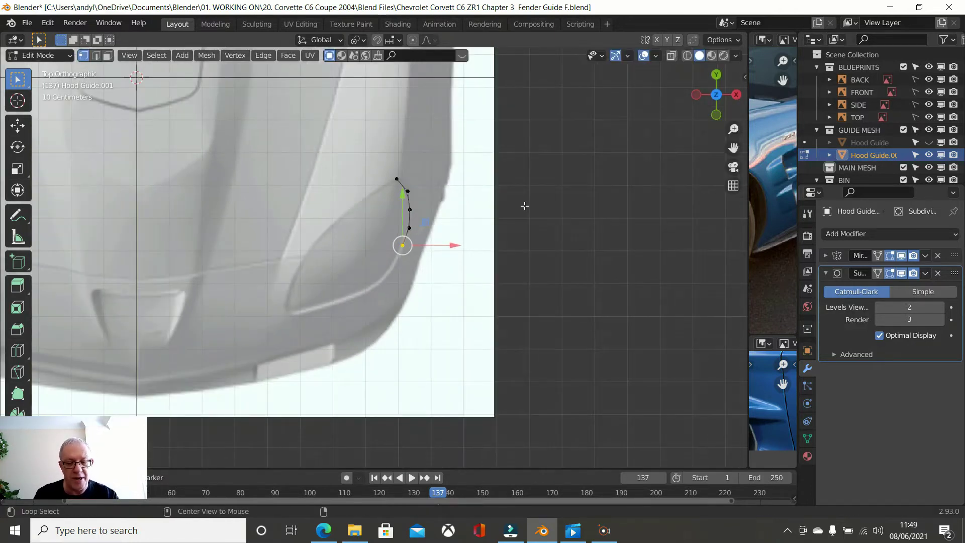
Unhide the guide mesh and join the hood edge vertex at the headlight's rear corner to the front wheel arch vertex with an edge
{"action": "key", "text": "alt+h"}
{"action": "middle_click_drag", "start_coordinate": [522, 198], "coordinate": [475, 133]}
{"action": "scroll", "coordinate": [480, 177], "scroll_direction": "up", "scroll_amount": 1}
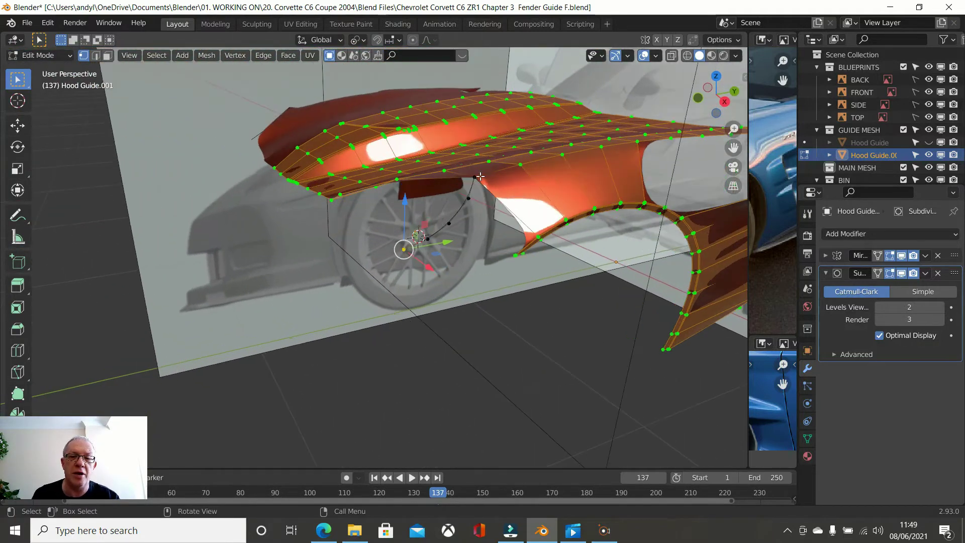
{"action": "middle_click_drag", "start_coordinate": [483, 183], "coordinate": [463, 244]}
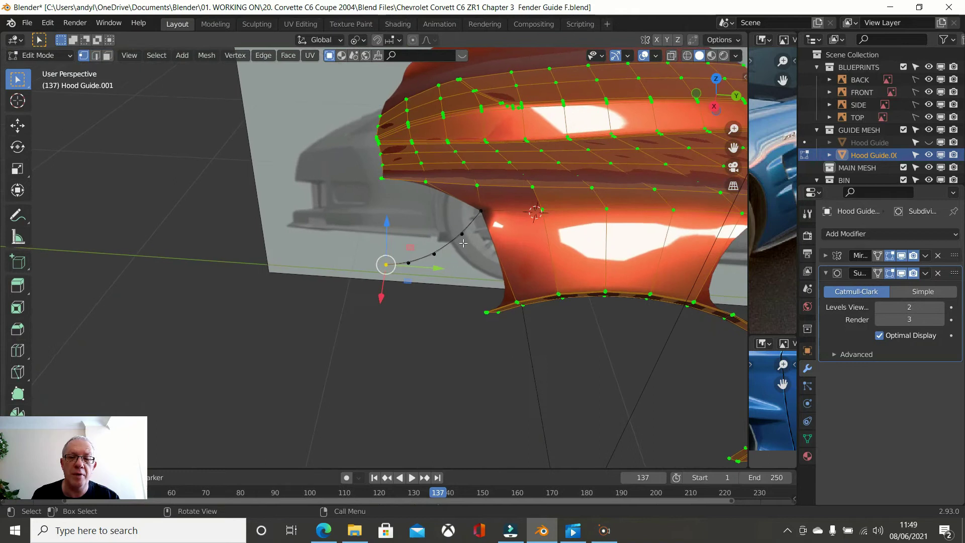
{"action": "left_click", "coordinate": [482, 211]}
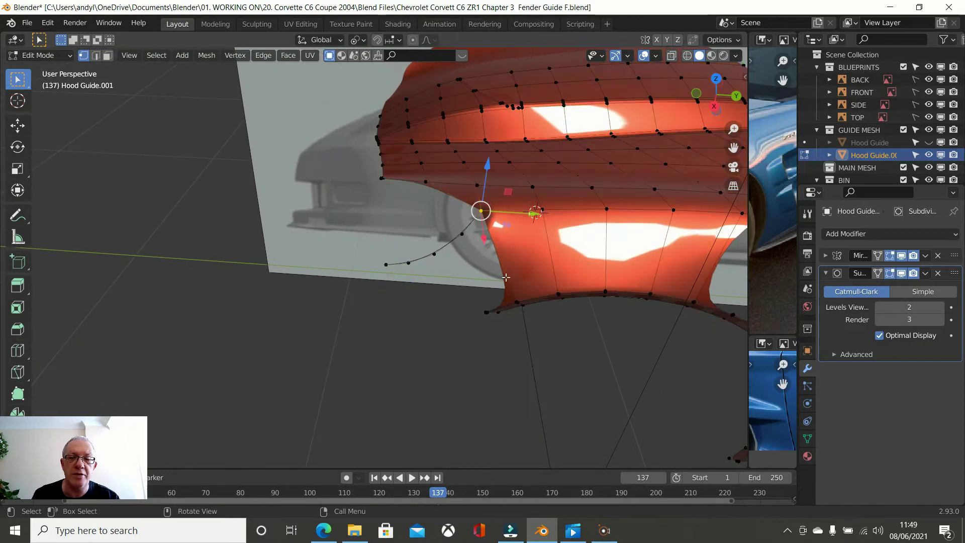
{"action": "middle_click_drag", "start_coordinate": [507, 248], "coordinate": [509, 221]}
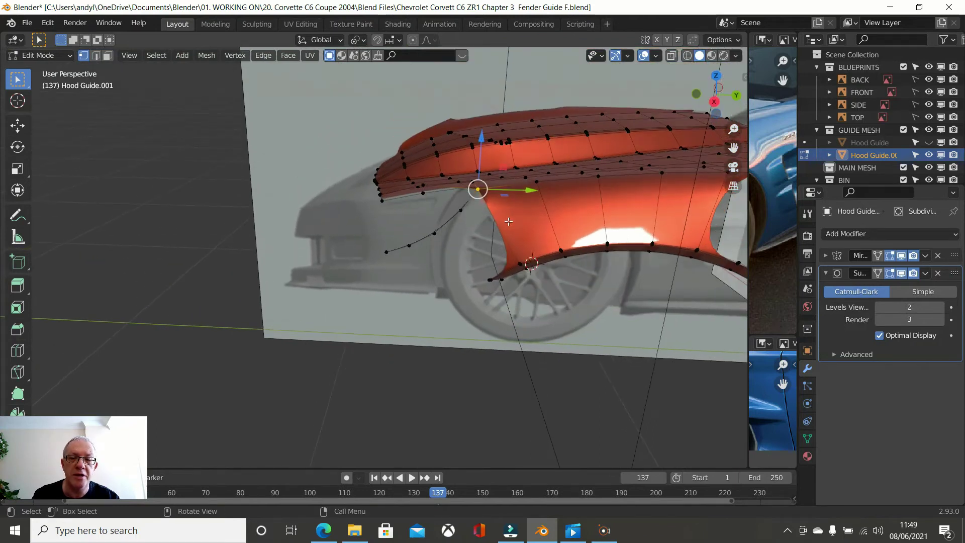
{"action": "left_click", "coordinate": [520, 263], "text": "shift"}
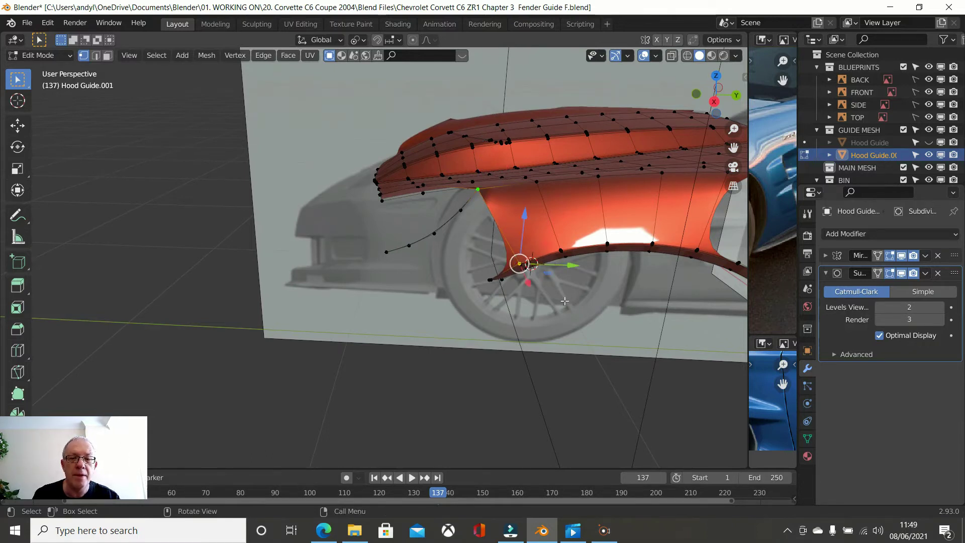
{"action": "key", "text": "f"}
{"action": "middle_click_drag", "start_coordinate": [577, 304], "coordinate": [630, 308]}
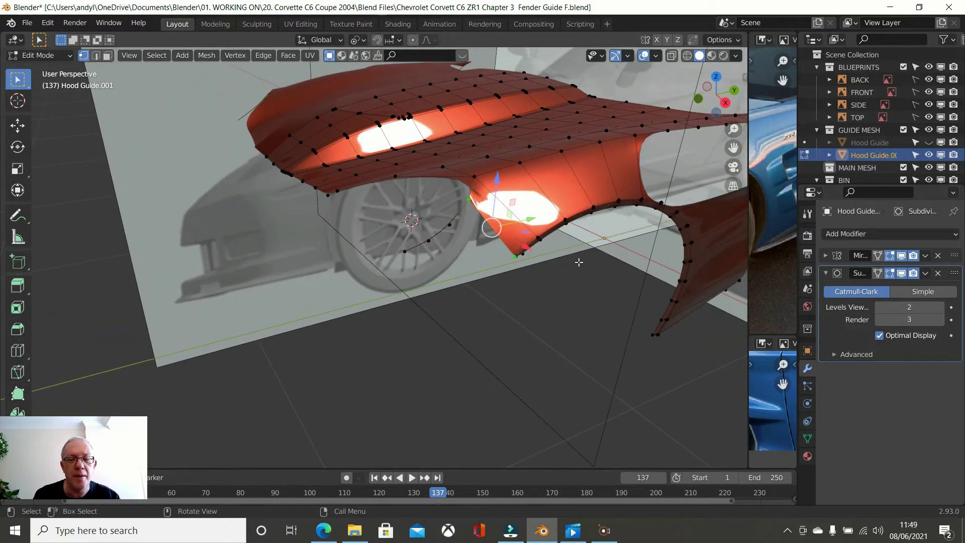
Extrude the front wheel arch vertex forward along the seam below the headlight, and shift it inward along X onto the body outline
{"action": "key", "text": "KP_3"}
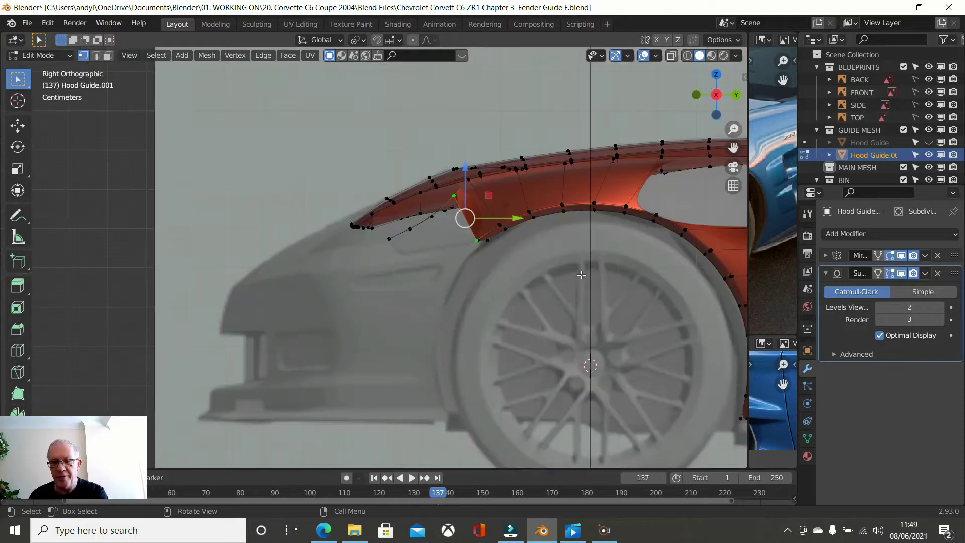
{"action": "scroll", "coordinate": [491, 250], "scroll_direction": "up", "scroll_amount": 2}
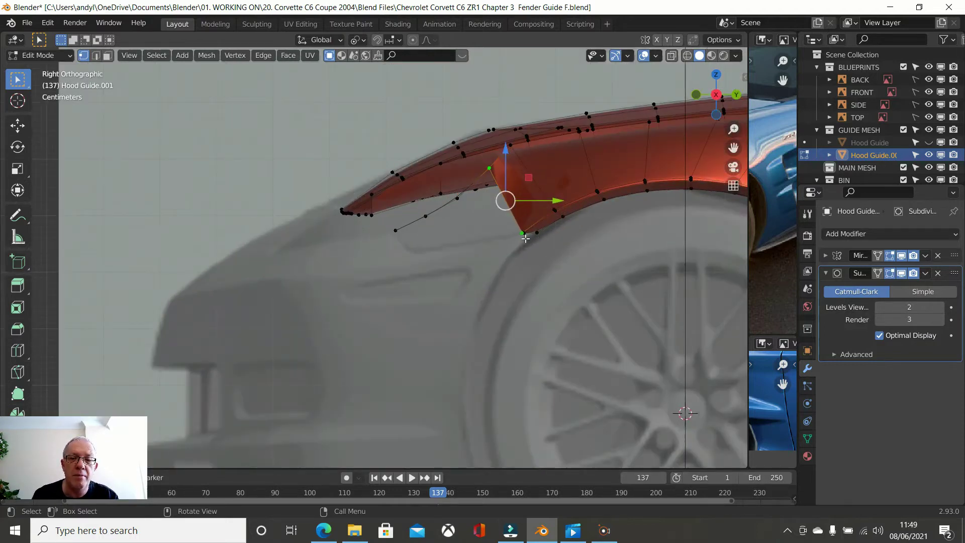
{"action": "left_click", "coordinate": [523, 235]}
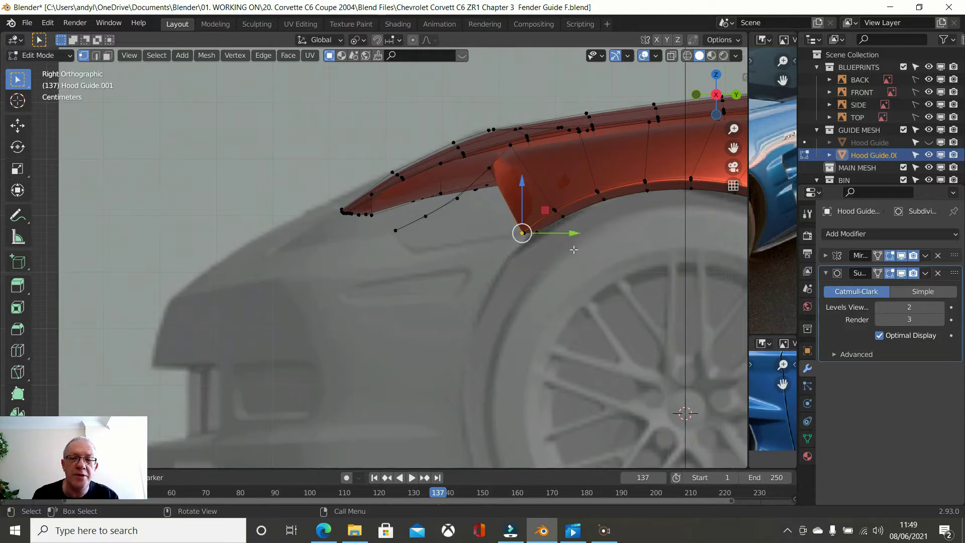
{"action": "key", "text": "g"}
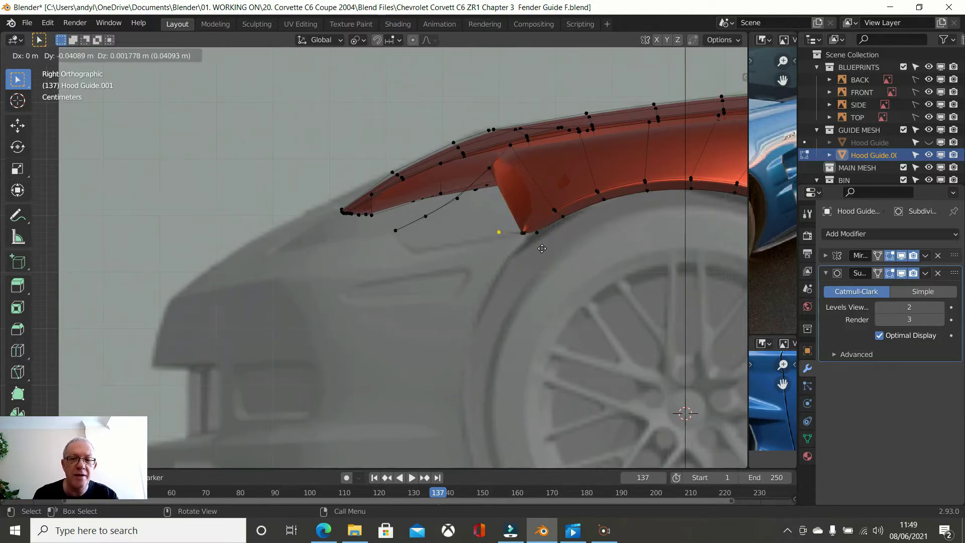
{"action": "left_click", "coordinate": [469, 269]}
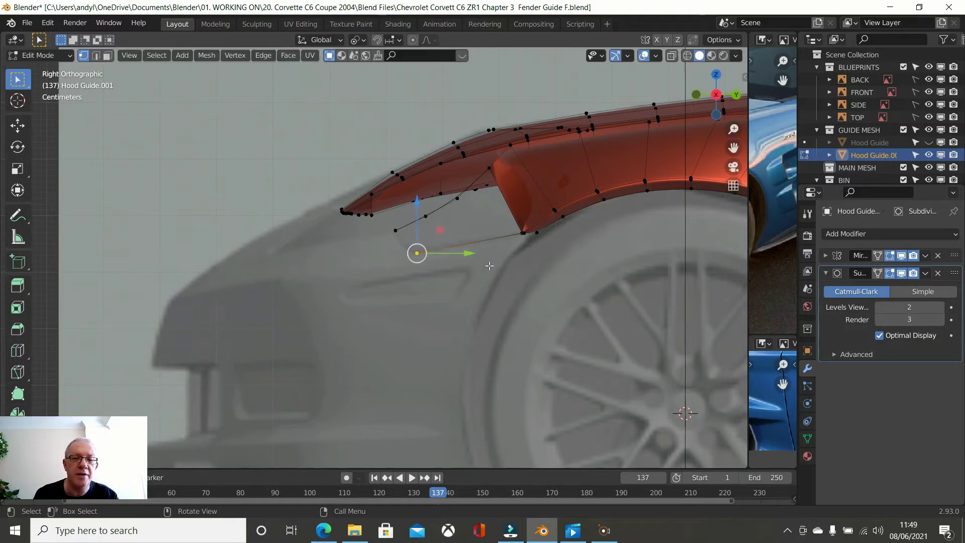
{"action": "key", "text": "KP_7"}
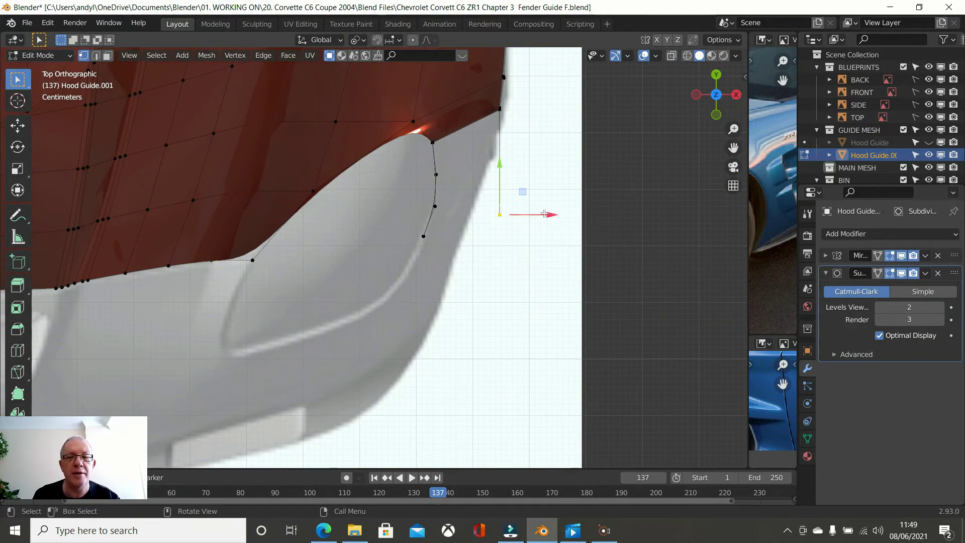
{"action": "left_click_drag", "start_coordinate": [555, 216], "coordinate": [524, 213]}
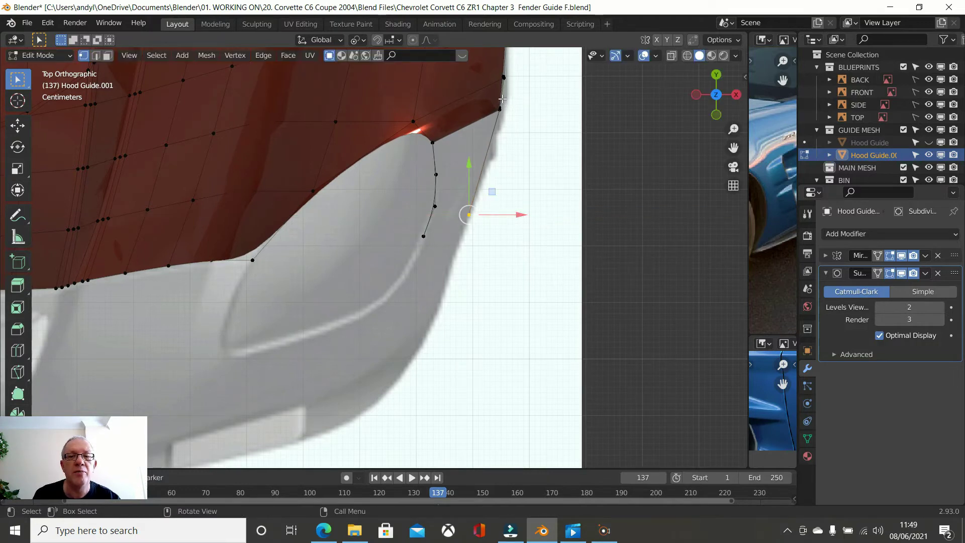
In wireframe shading, box-select the front wheel arch vertices, move them about 0.006 m outward along X to the body outline, and restore solid shading
{"action": "scroll", "coordinate": [505, 100], "scroll_direction": "up", "scroll_amount": 1}
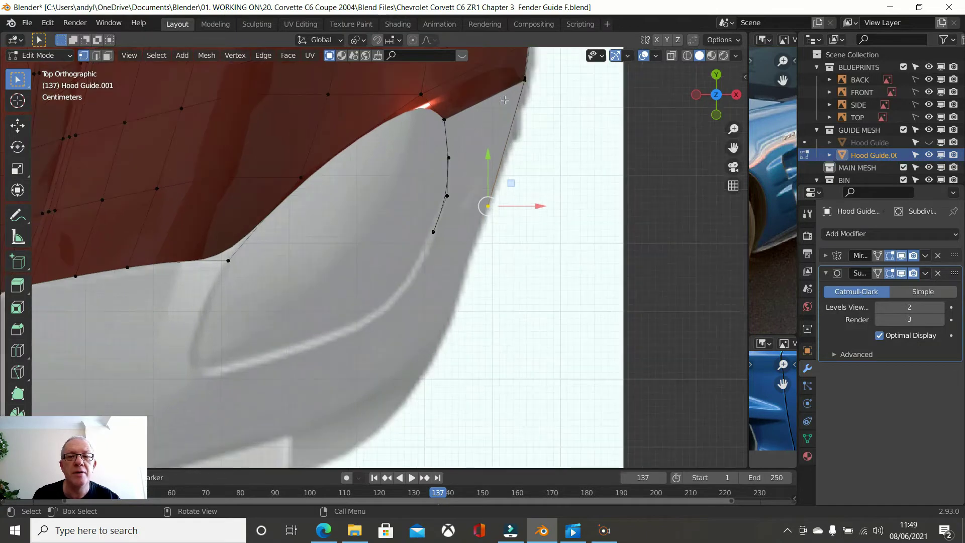
{"action": "scroll", "coordinate": [533, 92], "scroll_direction": "down", "scroll_amount": 1}
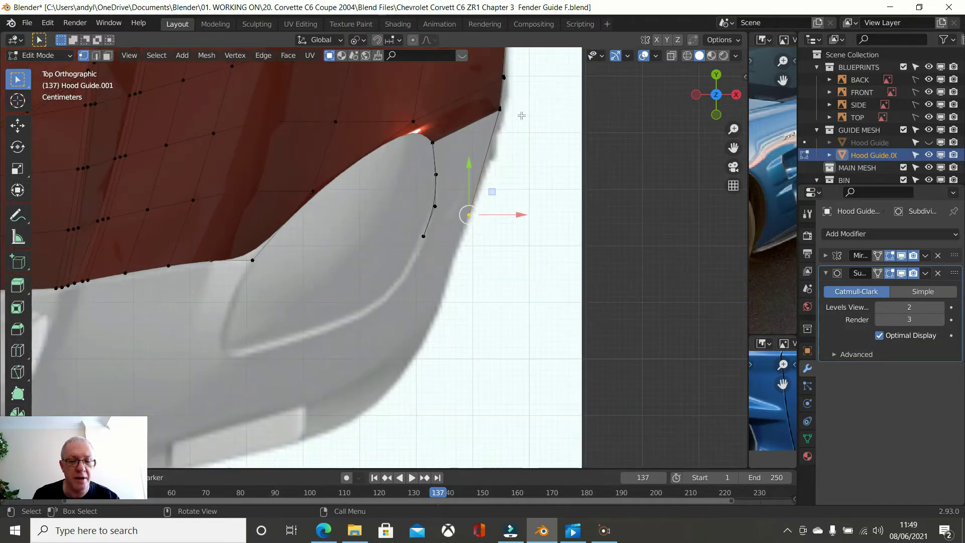
{"action": "key", "text": "z"}
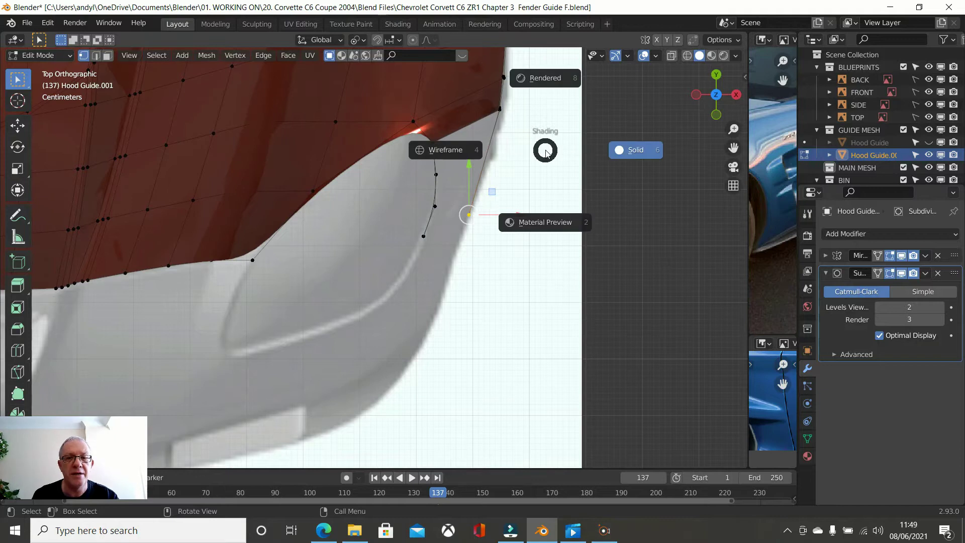
{"action": "left_click", "coordinate": [454, 150]}
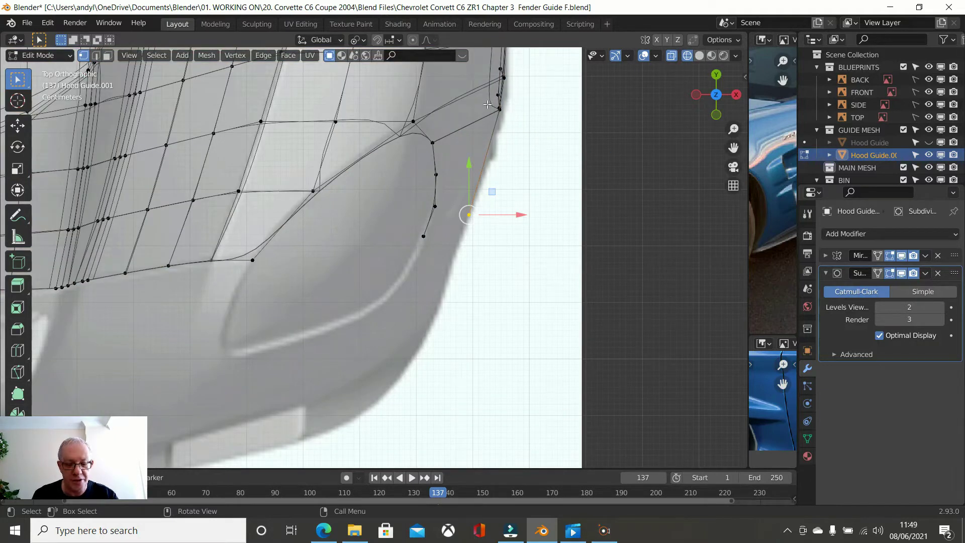
{"action": "key", "text": "b"}
{"action": "left_click_drag", "start_coordinate": [487, 104], "coordinate": [521, 122]}
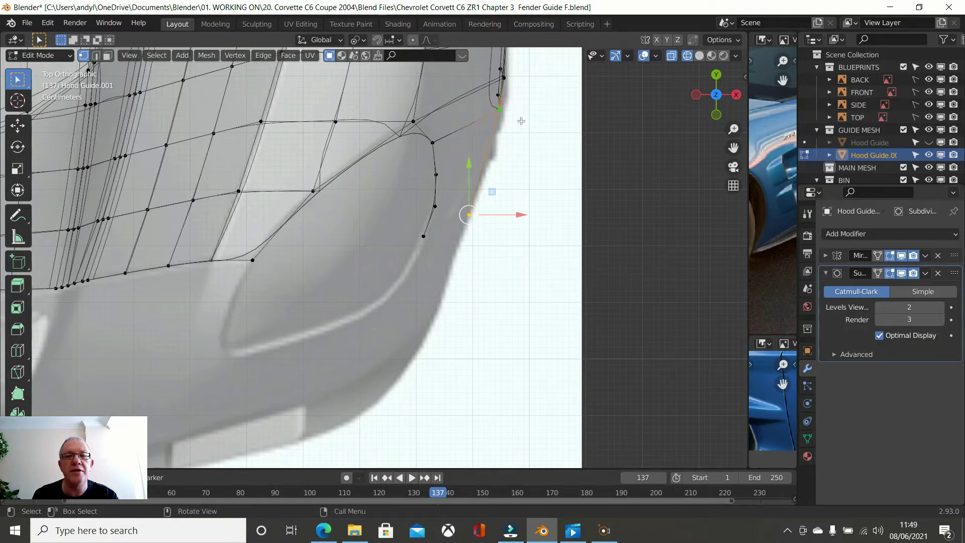
{"action": "left_click", "coordinate": [468, 216], "text": "shift"}
{"action": "key", "text": "g"}
{"action": "key", "text": "x"}
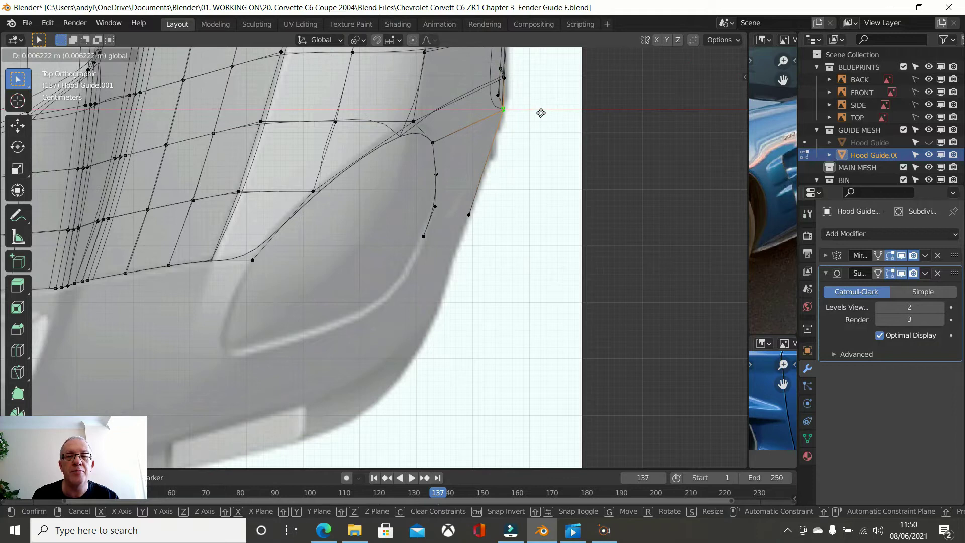
{"action": "left_click", "coordinate": [540, 114]}
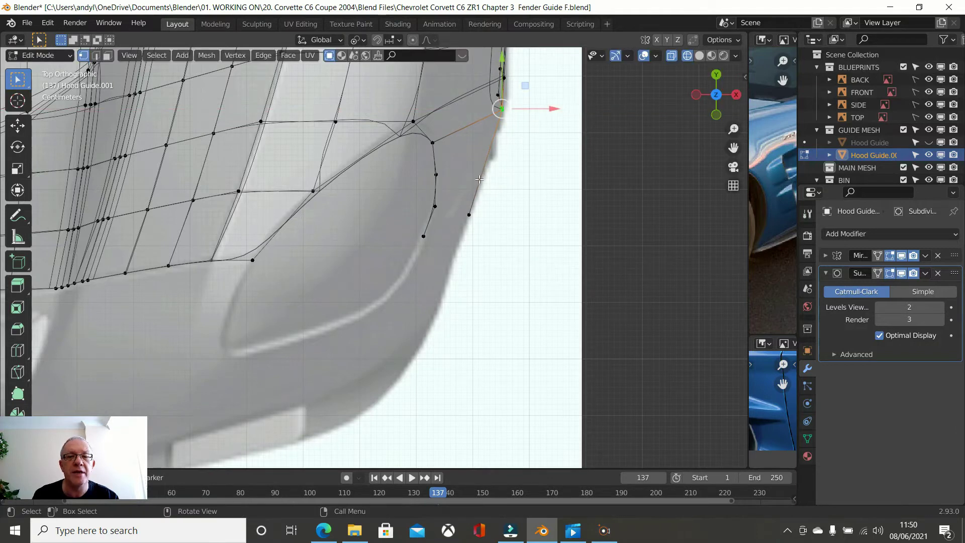
{"action": "key", "text": "z"}
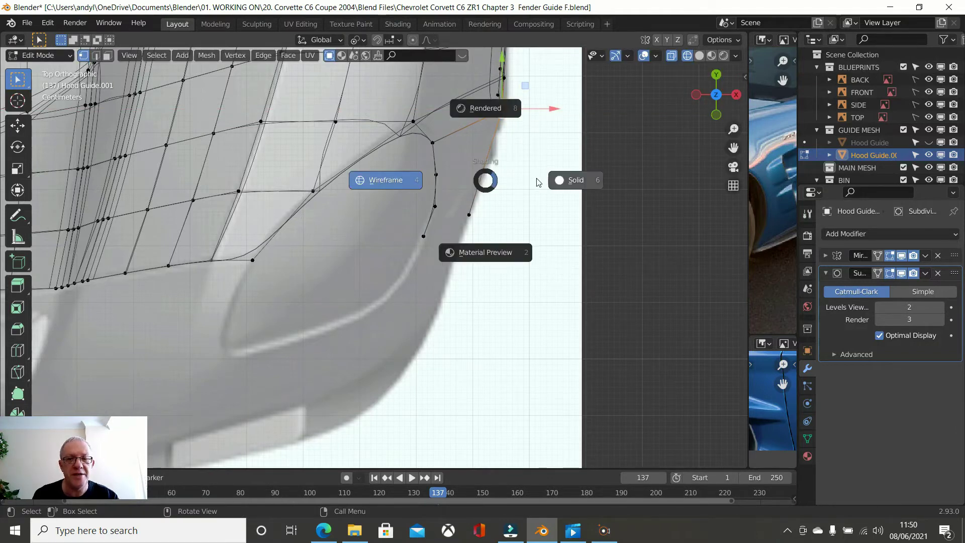
{"action": "left_click", "coordinate": [560, 180]}
Add two evenly spaced cuts to the new seam edge running forward from the wheel arch
{"action": "mouse_move", "coordinate": [558, 179]}
{"action": "middle_mouse_down"}
{"action": "mouse_move", "coordinate": [541, 176]}
{"action": "mouse_move", "coordinate": [467, 96]}
{"action": "mouse_move", "coordinate": [445, 133]}
{"action": "middle_mouse_up"}
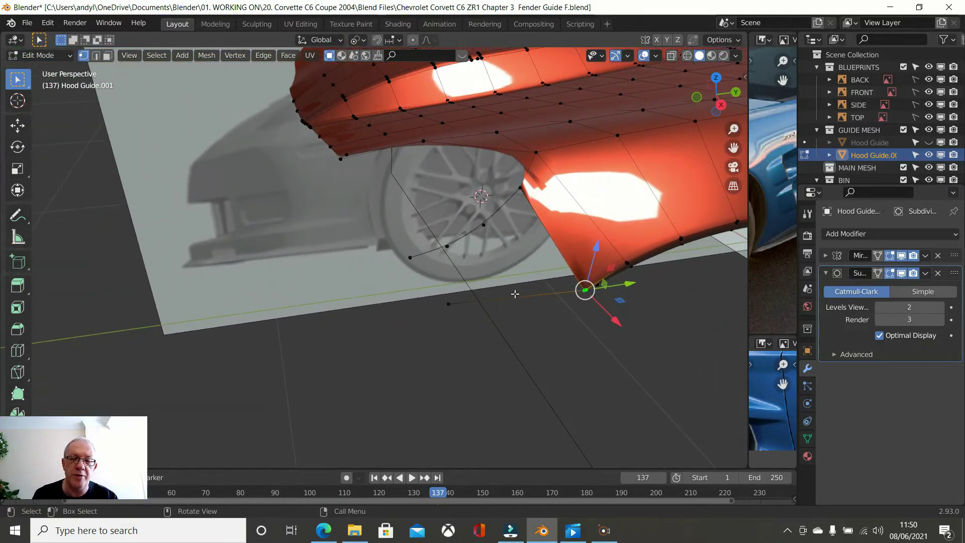
{"action": "key", "text": "ctrl"}
{"action": "key", "text": "ctrl+r"}
{"action": "scroll", "coordinate": [505, 297], "scroll_direction": "up", "scroll_amount": 1}
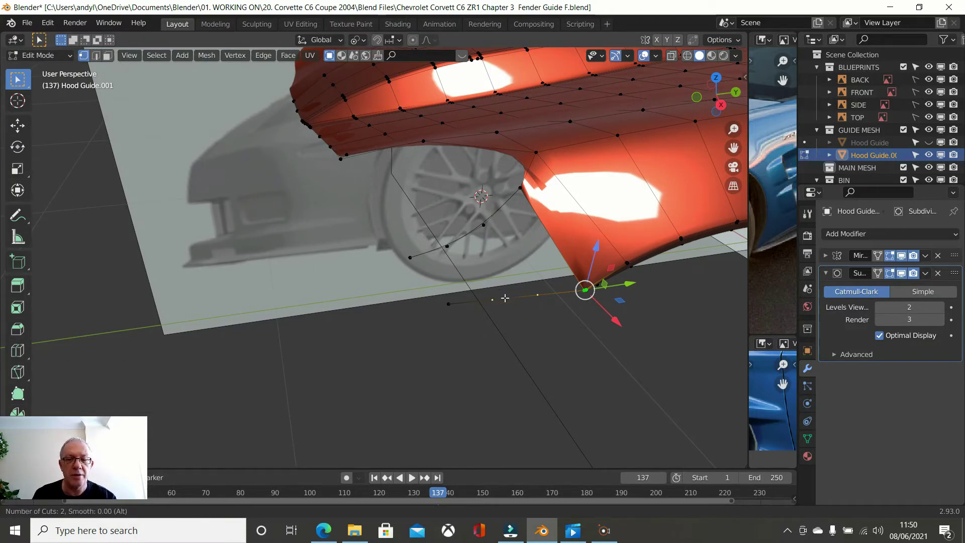
{"action": "left_click", "coordinate": [505, 298]}
{"action": "middle_click_drag", "start_coordinate": [513, 294], "coordinate": [541, 243]}
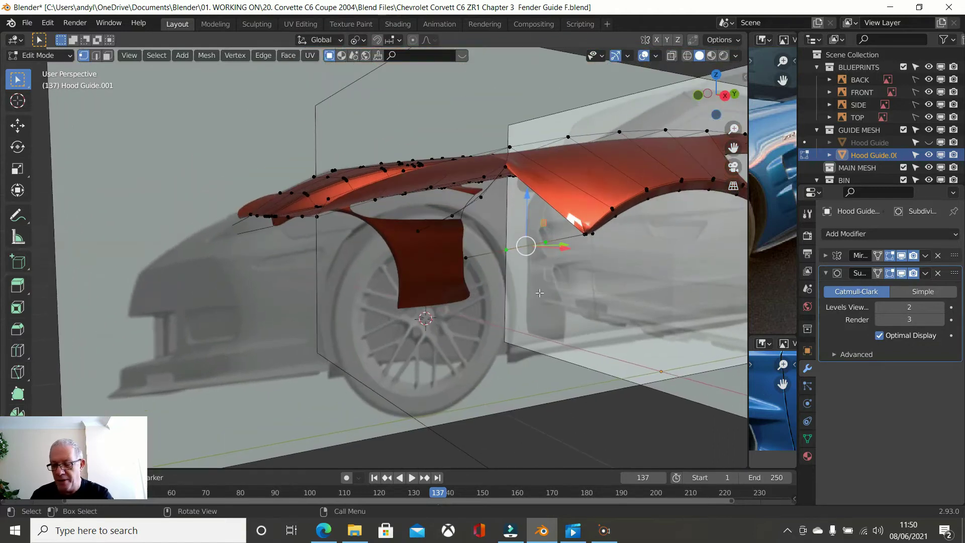
In right side view, raise the front end vertex of the seam edge slightly along Z
{"action": "key", "text": "KP_3"}
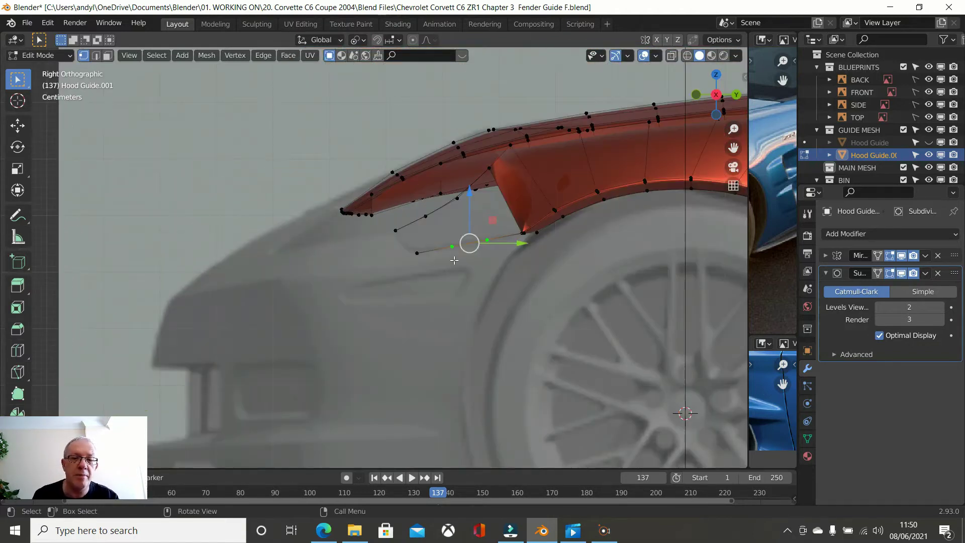
{"action": "left_click", "coordinate": [414, 253]}
{"action": "key", "text": "g"}
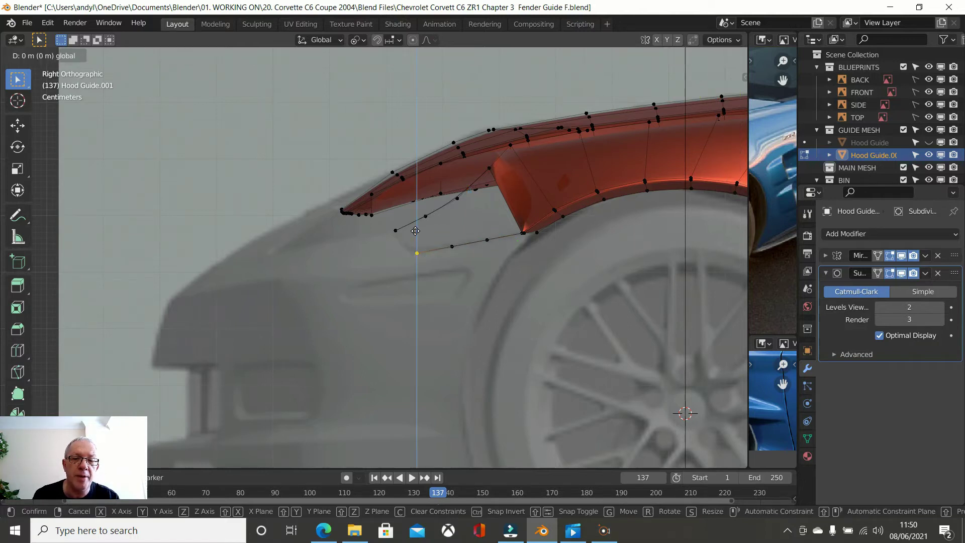
{"action": "left_click", "coordinate": [416, 229]}
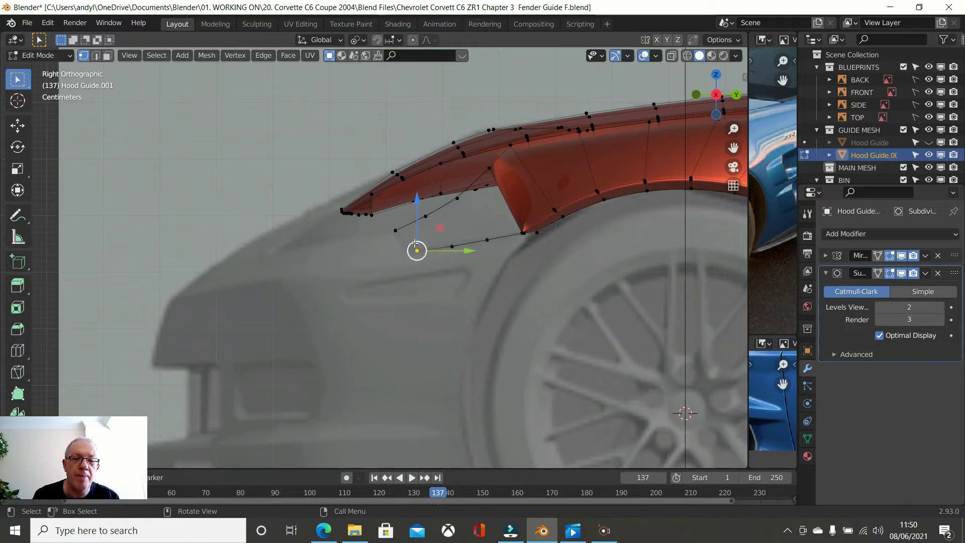
Join the front end vertices of the headlight edge and the seam edge, and fill the gap between both edges with faces
{"action": "key", "text": "shift"}
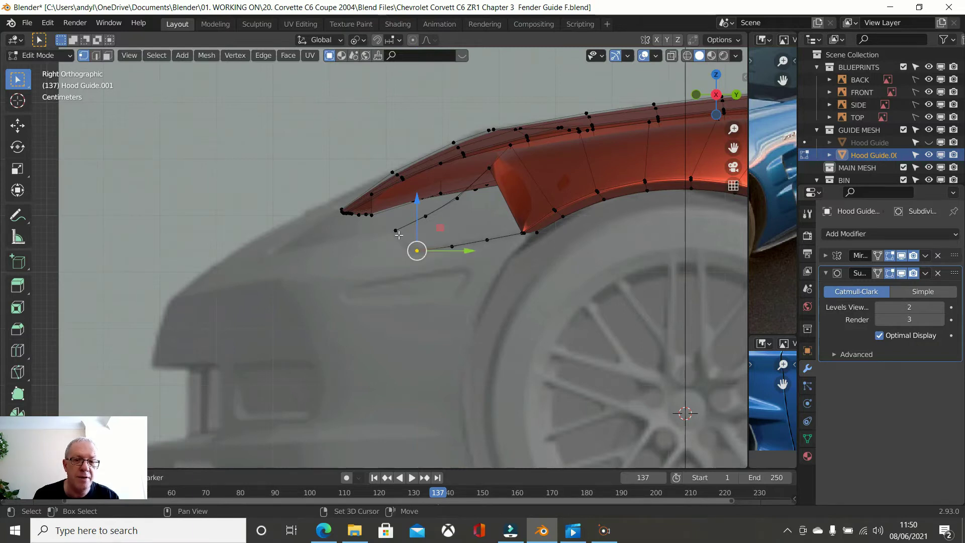
{"action": "left_click", "coordinate": [397, 231], "text": "shift"}
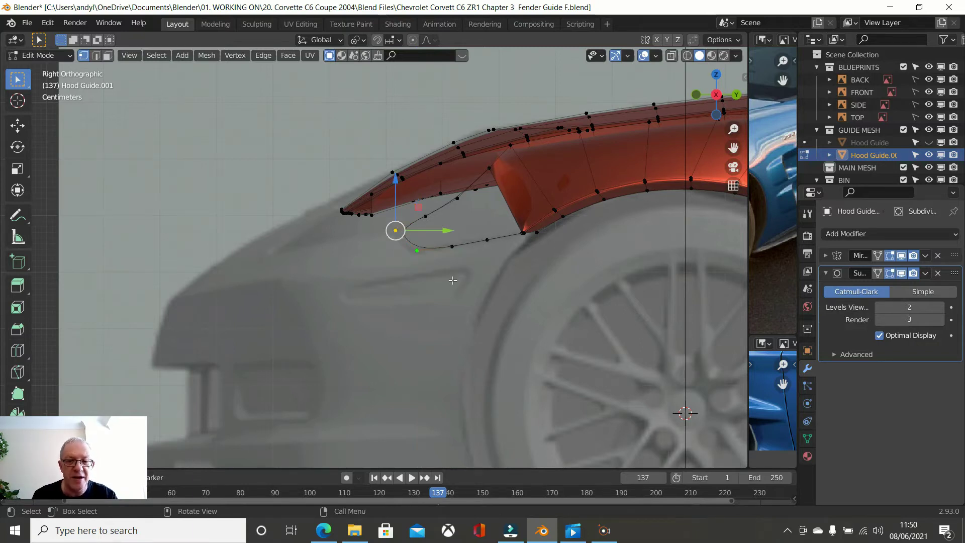
{"action": "left_click", "coordinate": [488, 170]}
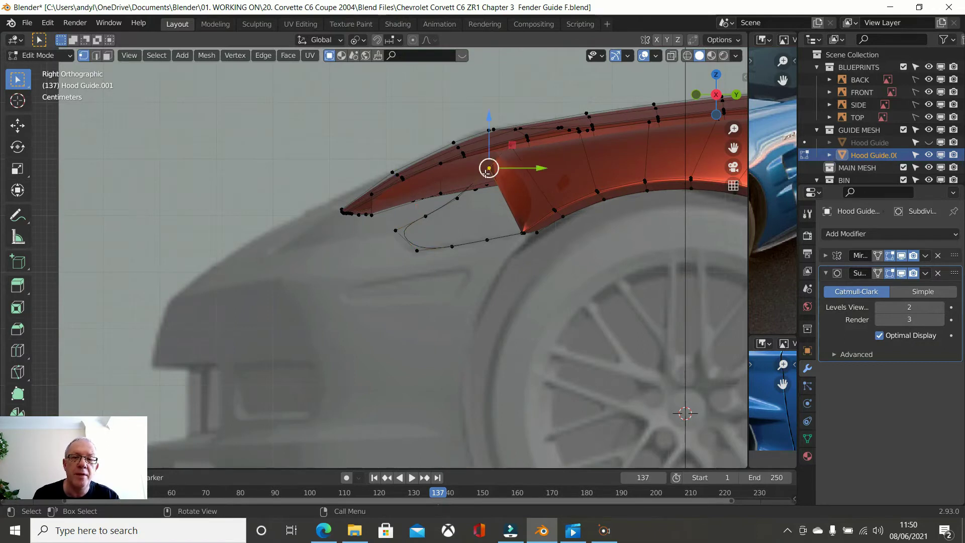
{"action": "left_click", "coordinate": [523, 233], "text": "shift"}
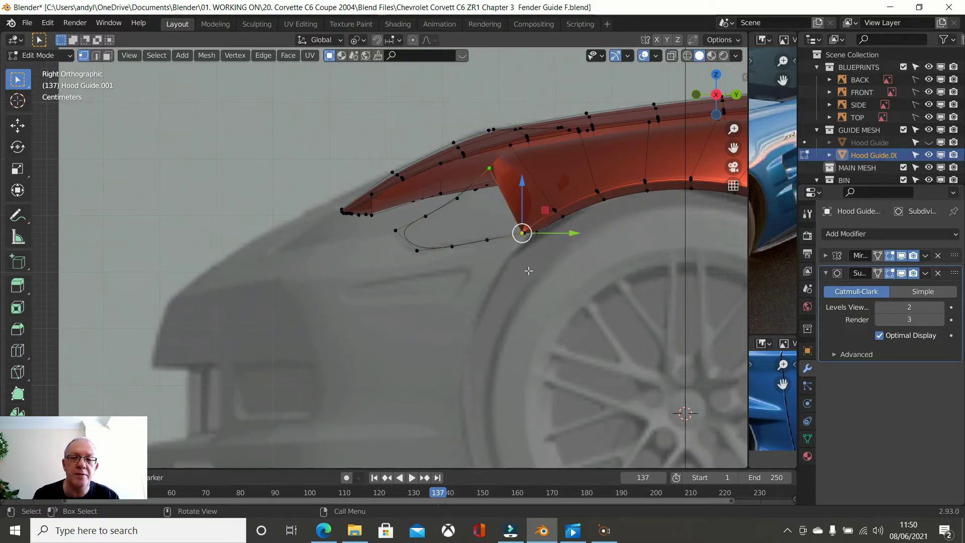
{"action": "key", "text": "f"}
{"action": "key", "text": "f"}
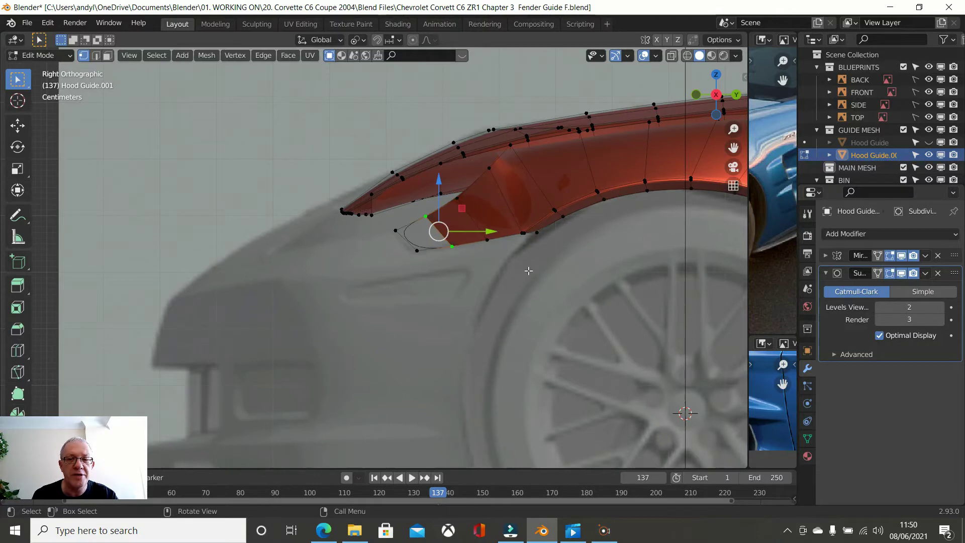
{"action": "key", "text": "f"}
In front view, shift the new strip's lower front vertex inward along X and slightly down, and lower its upper front vertex slightly along Z
{"action": "middle_click_drag", "start_coordinate": [528, 270], "coordinate": [477, 252]}
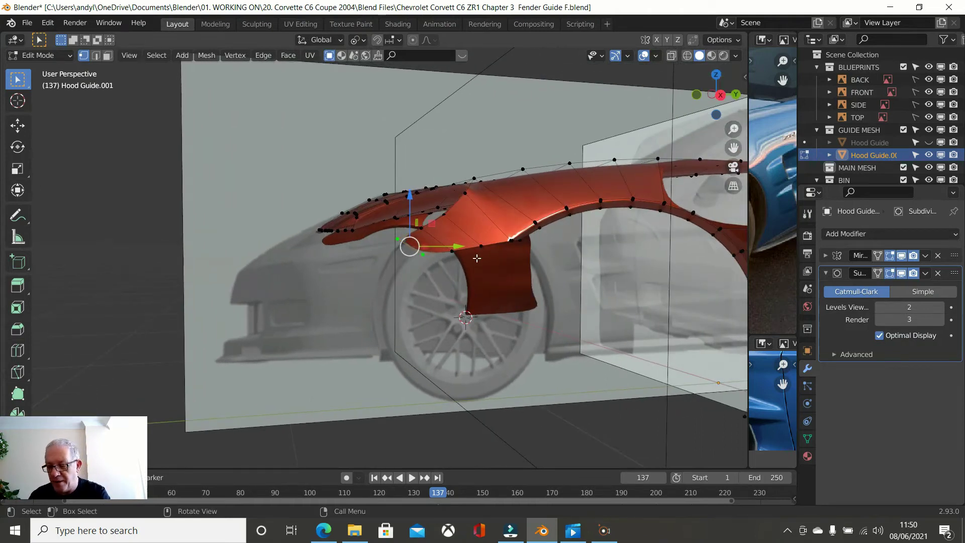
{"action": "key", "text": "KP_3"}
{"action": "scroll", "coordinate": [476, 251], "scroll_direction": "up", "scroll_amount": 1}
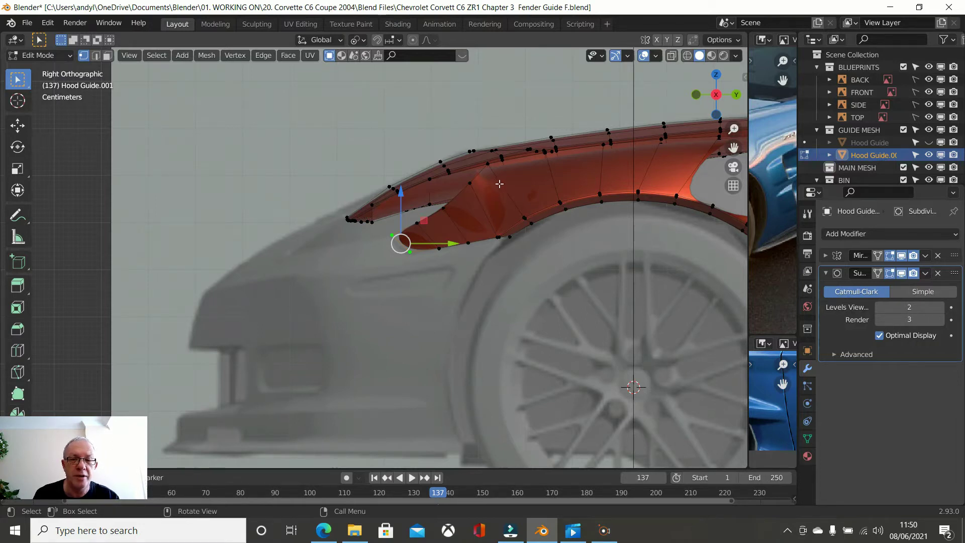
{"action": "key", "text": "KP_7"}
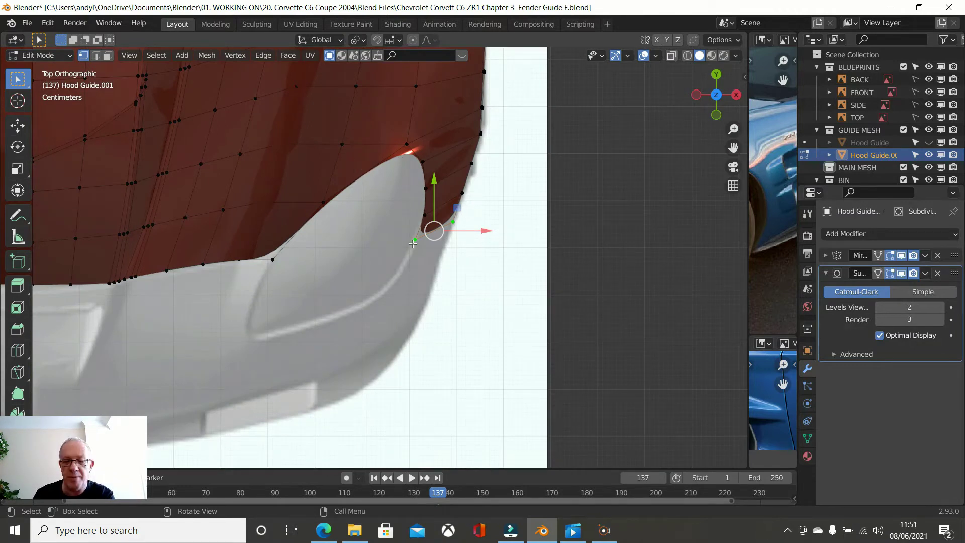
{"action": "key", "text": "KP_1"}
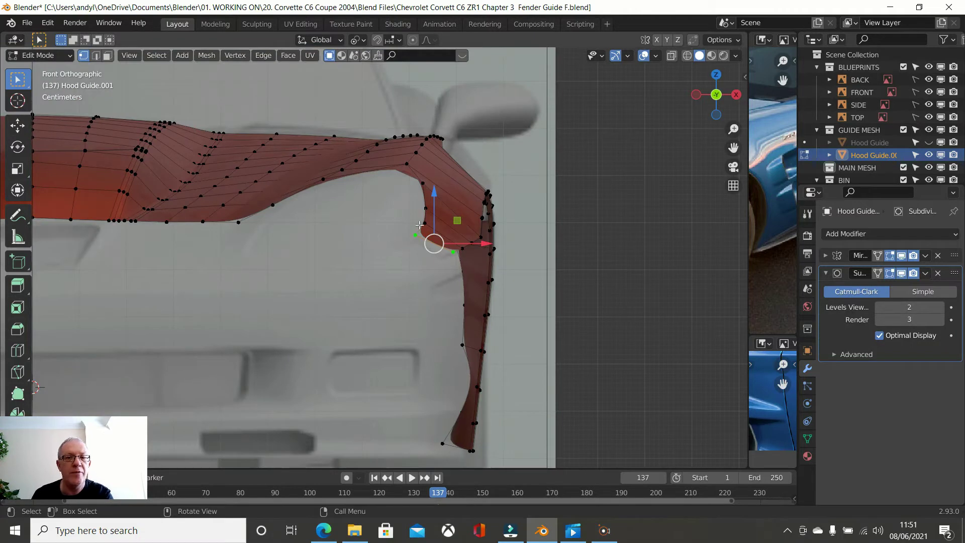
{"action": "scroll", "coordinate": [447, 226], "scroll_direction": "up", "scroll_amount": 1}
{"action": "left_click", "coordinate": [469, 253]}
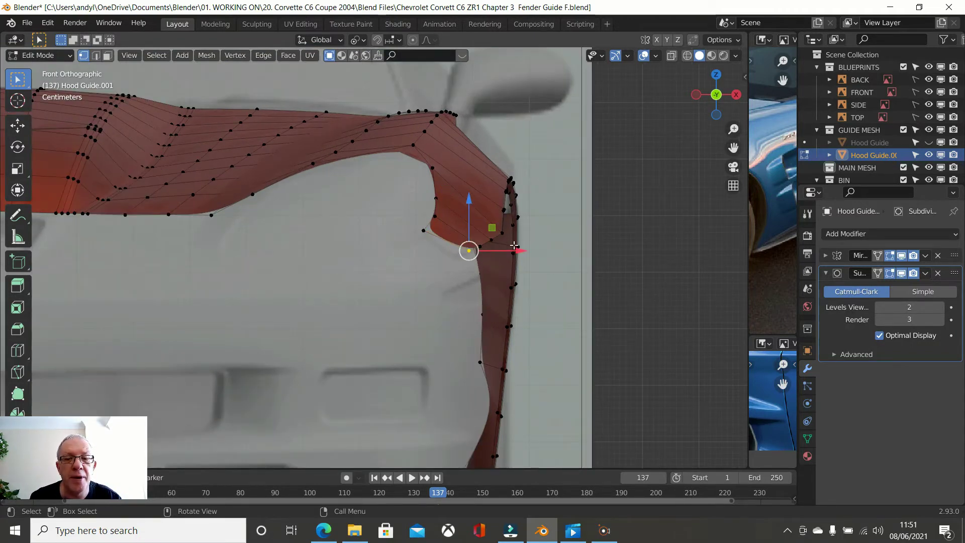
{"action": "left_click_drag", "start_coordinate": [514, 247], "coordinate": [499, 248]}
{"action": "left_click_drag", "start_coordinate": [462, 209], "coordinate": [461, 215]}
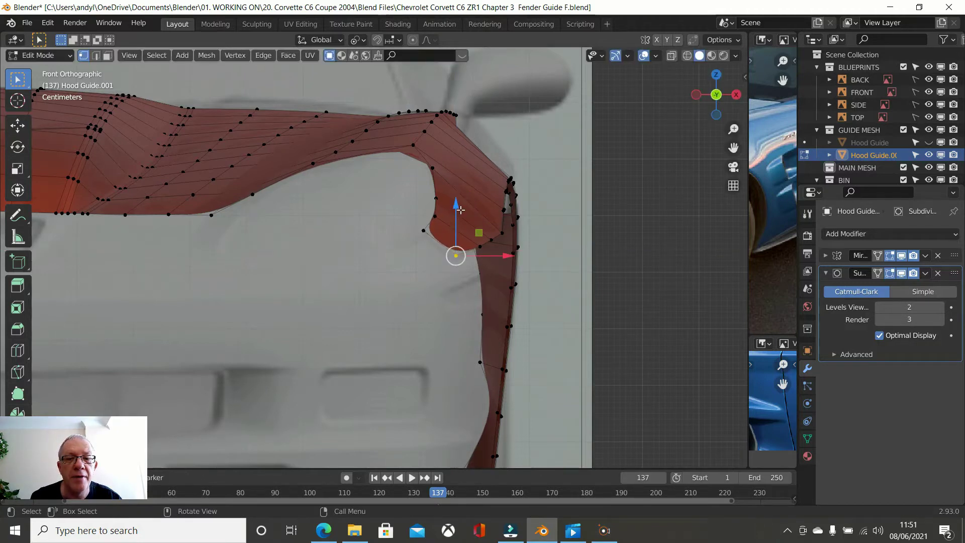
{"action": "left_click", "coordinate": [428, 228]}
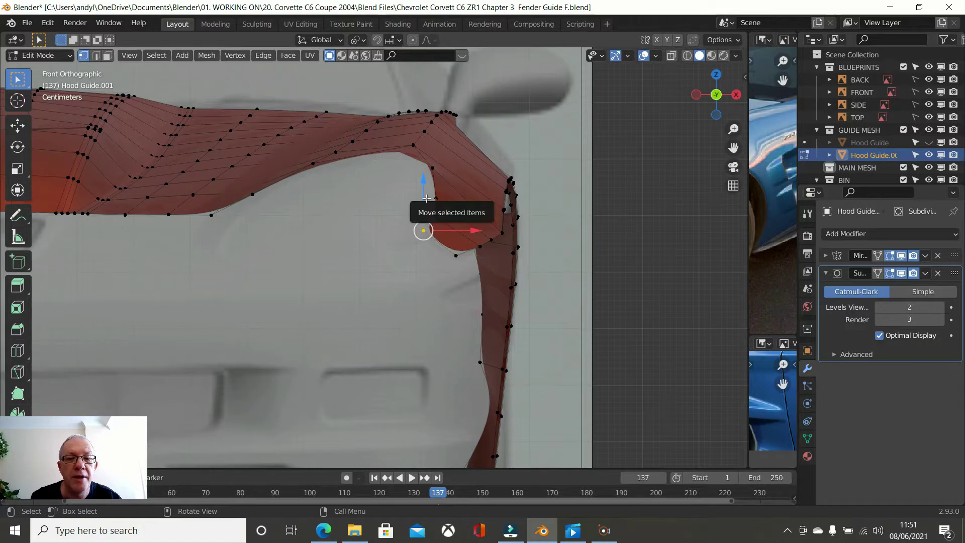
{"action": "left_click_drag", "start_coordinate": [426, 200], "coordinate": [428, 203]}
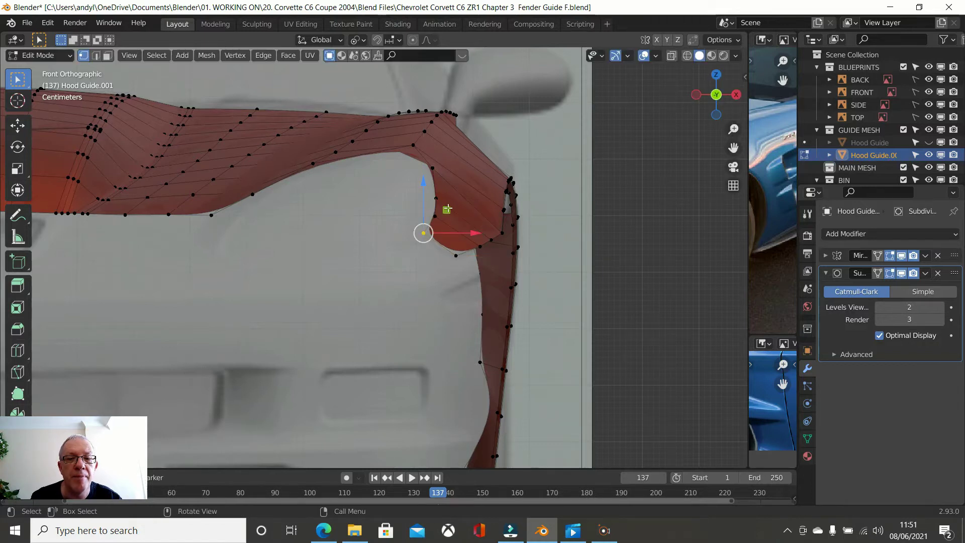
Hide the Subdivision modifier in the viewport and delete the face between the new headlight strip and the fender section behind it
{"action": "scroll", "coordinate": [447, 209], "scroll_direction": "down", "scroll_amount": 2}
{"action": "middle_click_drag", "start_coordinate": [447, 209], "coordinate": [402, 272]}
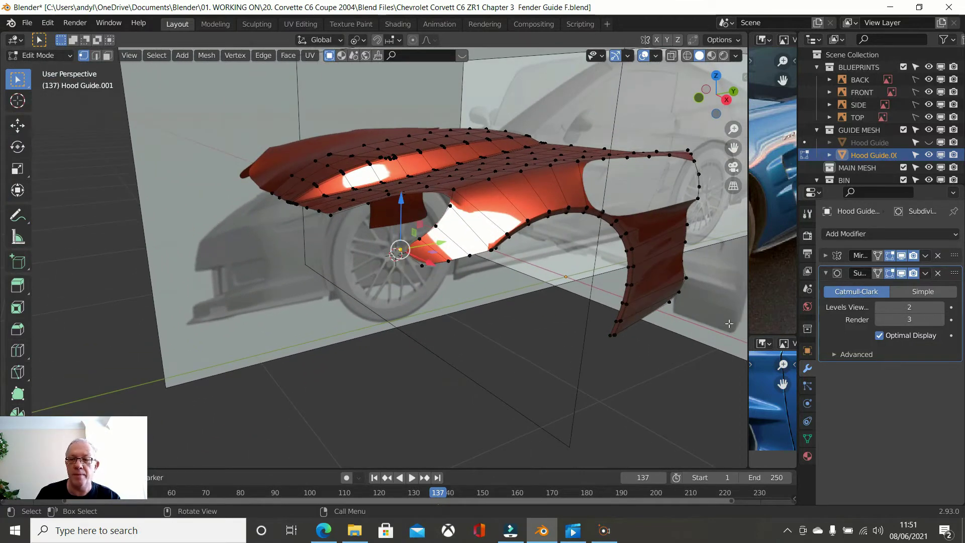
{"action": "left_click", "coordinate": [900, 274]}
{"action": "middle_click_drag", "start_coordinate": [593, 252], "coordinate": [511, 226]}
{"action": "mouse_move", "coordinate": [524, 190]}
{"action": "middle_mouse_down"}
{"action": "mouse_move", "coordinate": [497, 183]}
{"action": "mouse_move", "coordinate": [507, 182]}
{"action": "middle_mouse_up"}
{"action": "left_click", "coordinate": [512, 182]}
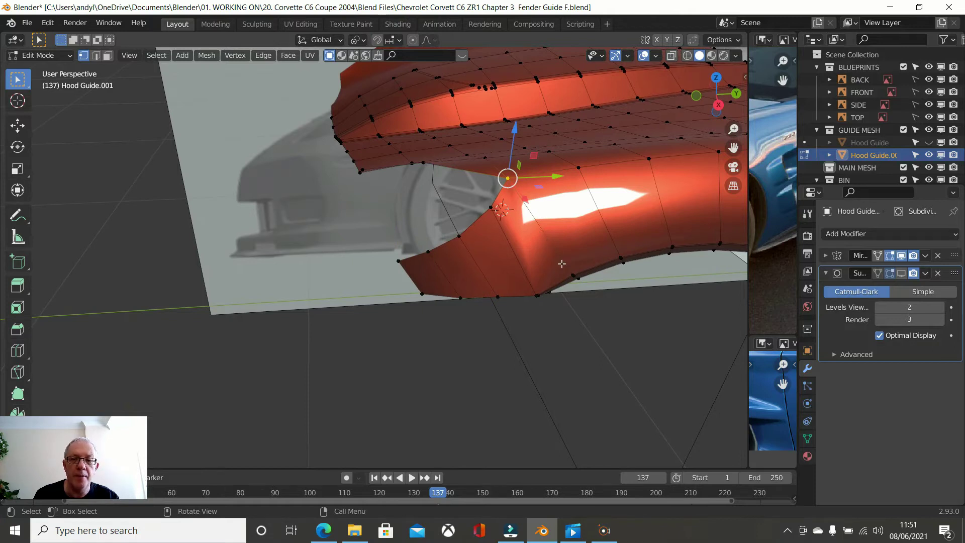
{"action": "left_click", "coordinate": [492, 207], "text": "shift"}
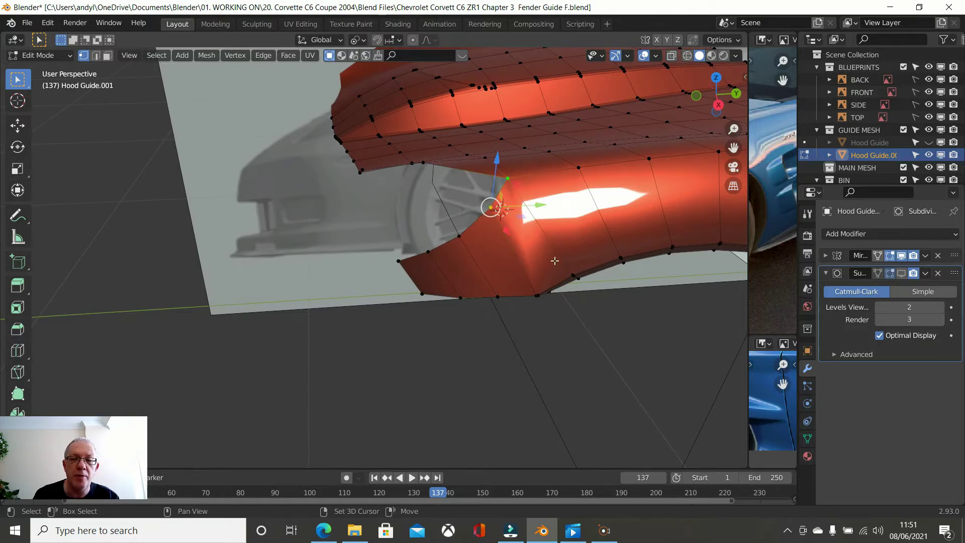
{"action": "left_click", "coordinate": [572, 275], "text": "shift"}
{"action": "left_click", "coordinate": [537, 295], "text": "shift"}
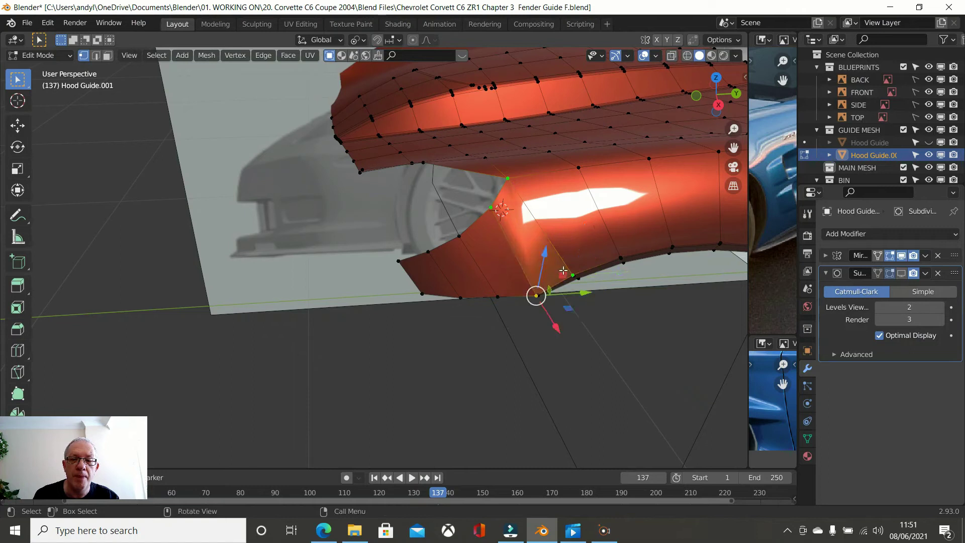
{"action": "key", "text": "x"}
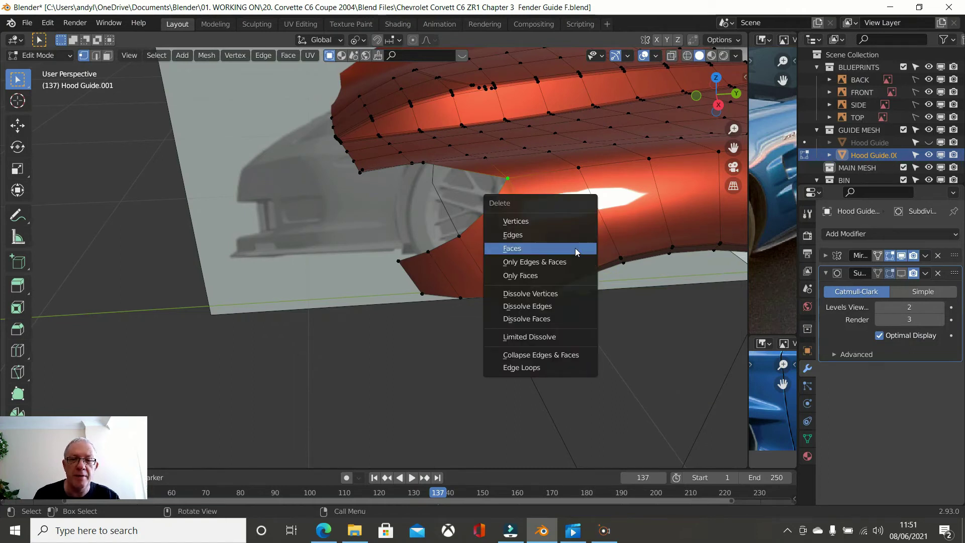
{"action": "left_click", "coordinate": [575, 246]}
Fill the gap between the headlight strip and the fender with a new face across its four corner vertices
{"action": "left_click", "coordinate": [490, 207], "text": "shift"}
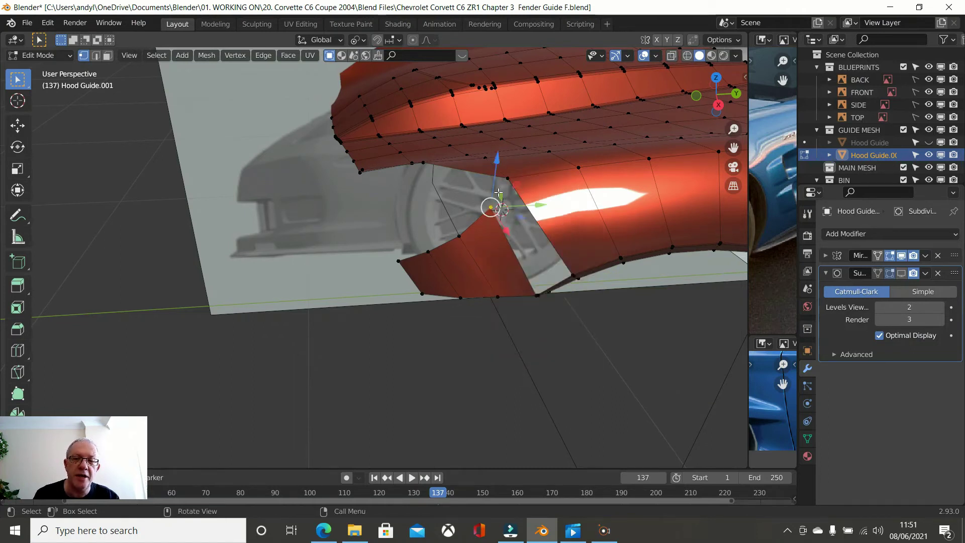
{"action": "left_click", "coordinate": [508, 179]}
{"action": "left_click", "coordinate": [576, 276], "text": "shift"}
{"action": "middle_click_drag", "start_coordinate": [573, 276], "coordinate": [535, 208]}
{"action": "scroll", "coordinate": [592, 139], "scroll_direction": "up", "scroll_amount": 2}
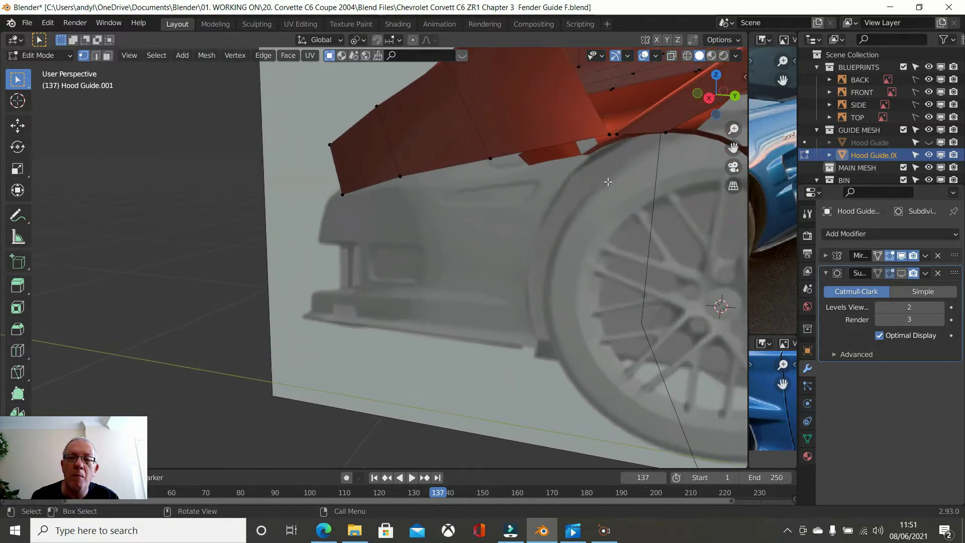
{"action": "scroll", "coordinate": [615, 185], "scroll_direction": "down", "scroll_amount": 2}
{"action": "scroll", "coordinate": [614, 185], "scroll_direction": "down", "scroll_amount": 2}
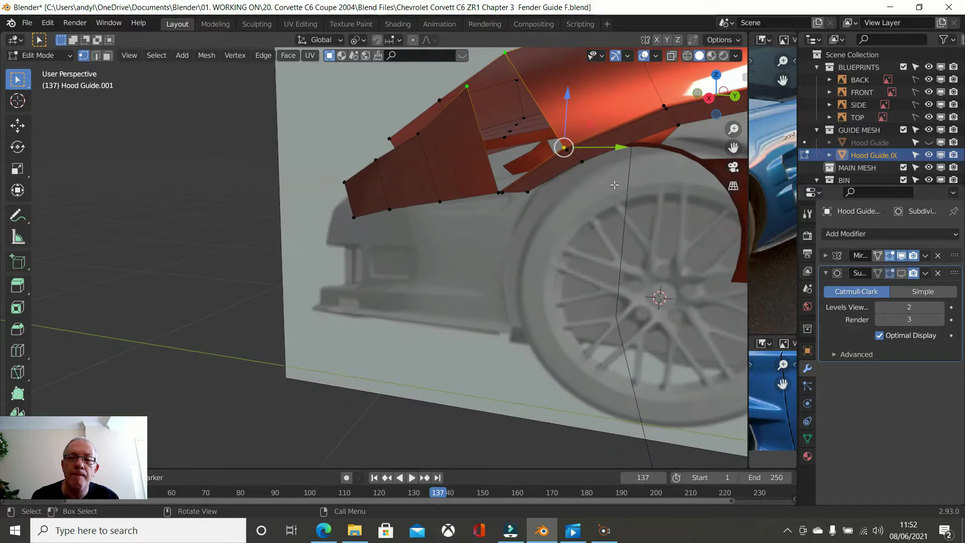
{"action": "left_click", "coordinate": [497, 193], "text": "shift"}
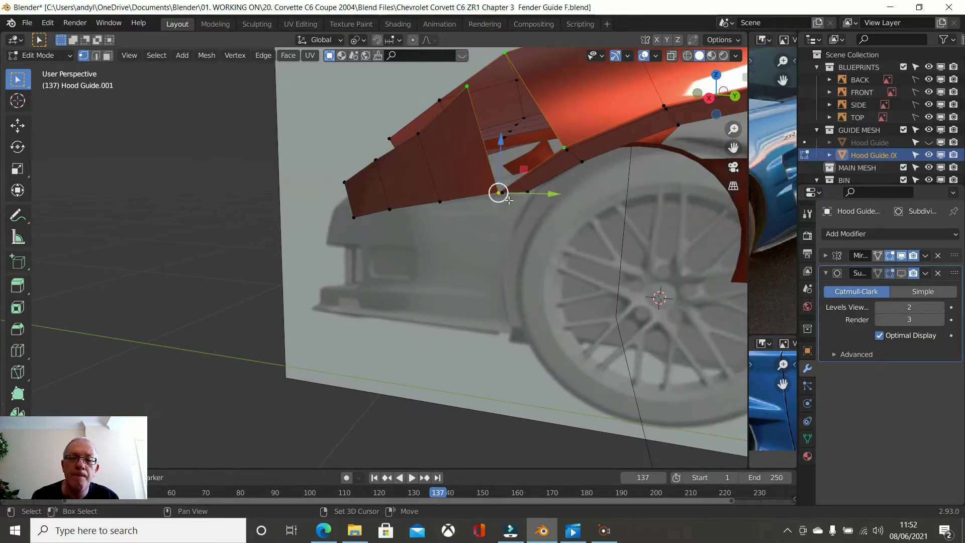
{"action": "key", "text": "f"}
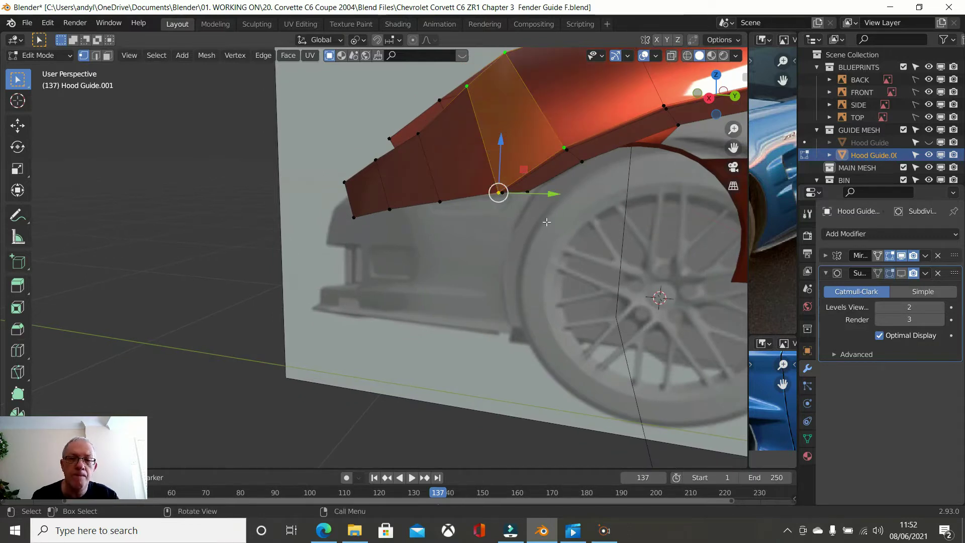
Inspect the filled fender strip around the wheel arch and restore the Subdivision modifier's viewport display
{"action": "middle_click_drag", "start_coordinate": [547, 222], "coordinate": [524, 162]}
{"action": "scroll", "coordinate": [525, 160], "scroll_direction": "up", "scroll_amount": 1}
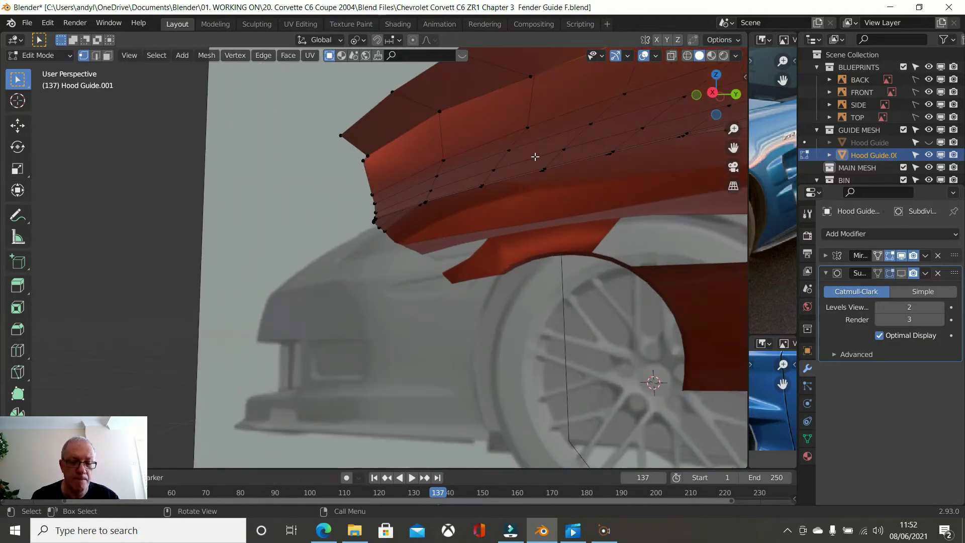
{"action": "scroll", "coordinate": [502, 207], "scroll_direction": "up", "scroll_amount": 1}
{"action": "middle_click_drag", "start_coordinate": [502, 207], "coordinate": [502, 229]}
{"action": "left_click", "coordinate": [413, 301]}
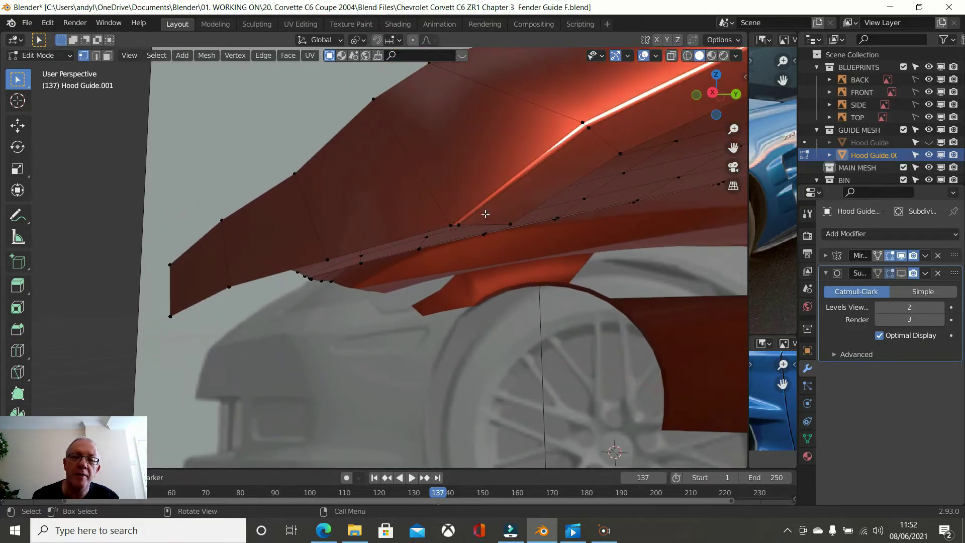
{"action": "middle_click_drag", "start_coordinate": [465, 192], "coordinate": [526, 241]}
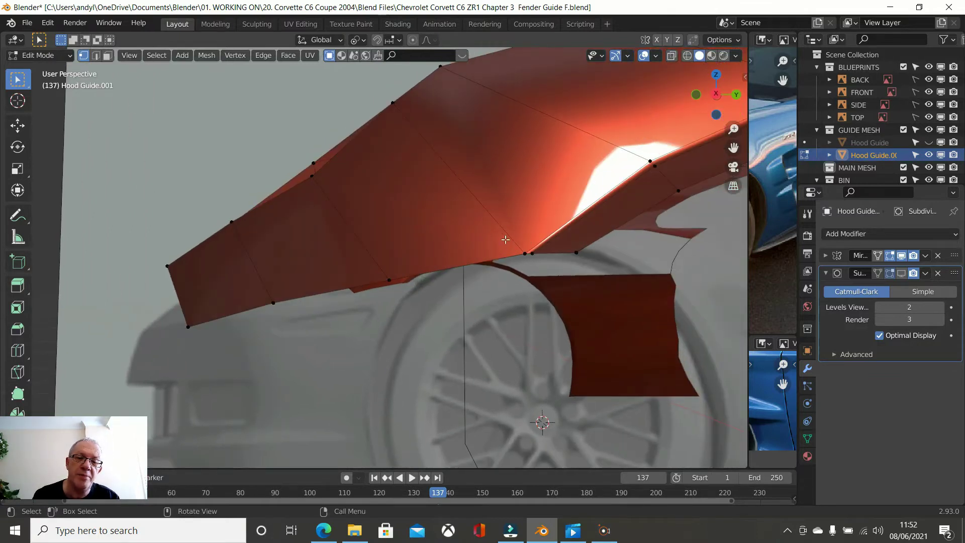
{"action": "middle_click_drag", "start_coordinate": [490, 198], "coordinate": [526, 245]}
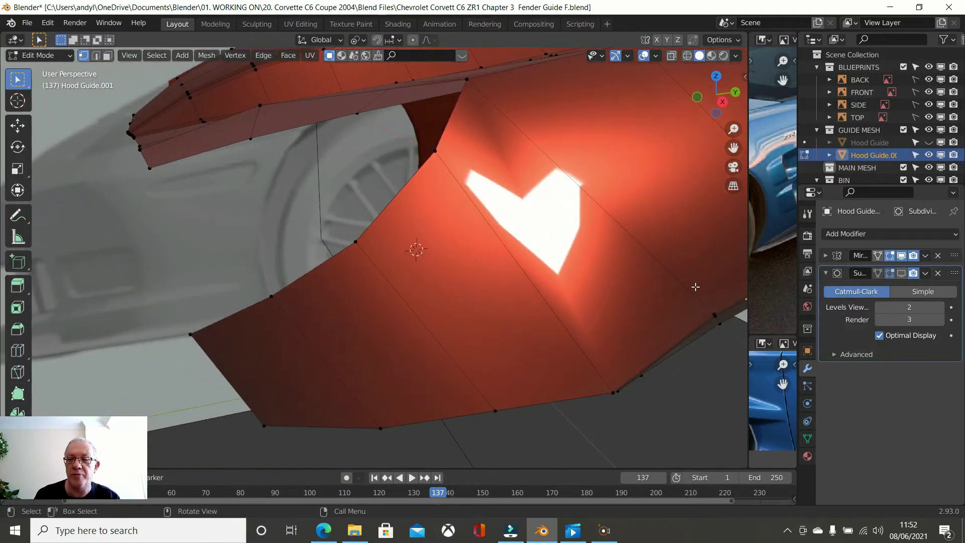
{"action": "left_click", "coordinate": [901, 273]}
Recalculate the normals of the entire mesh and check the smoothed fender surface in Object Mode
{"action": "middle_click_drag", "start_coordinate": [508, 211], "coordinate": [470, 220]}
{"action": "key", "text": "a"}
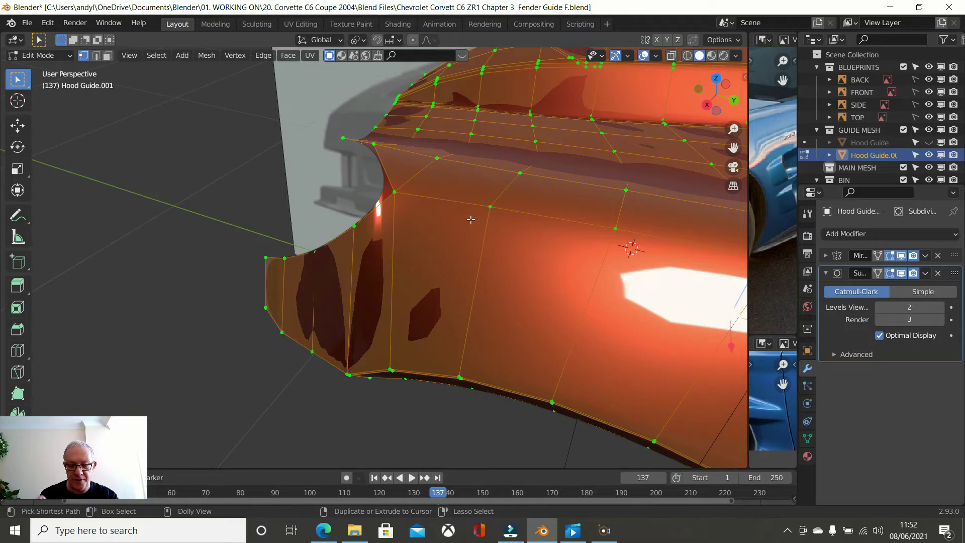
{"action": "key", "text": "ctrl+n"}
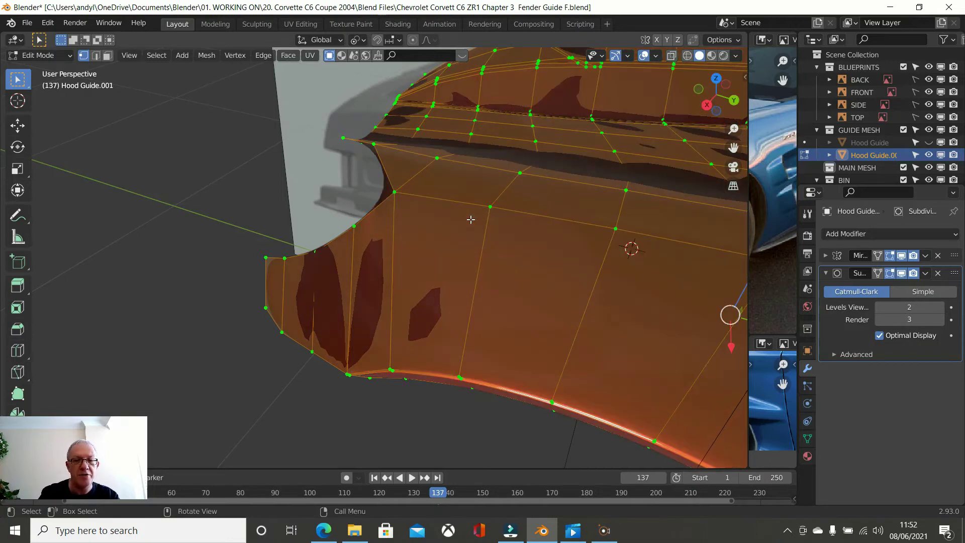
{"action": "middle_click_drag", "start_coordinate": [485, 212], "coordinate": [543, 190]}
{"action": "middle_click_drag", "start_coordinate": [542, 224], "coordinate": [486, 317]}
{"action": "key", "text": "Tab"}
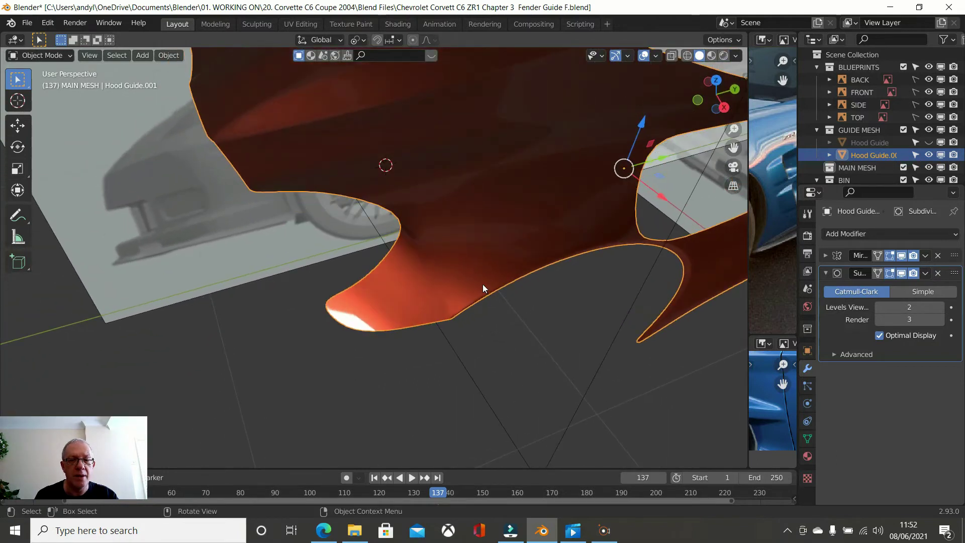
Back in Edit Mode, reorient the normals of the fully selected mesh so the fender surface faces outward
{"action": "key", "text": "Tab"}
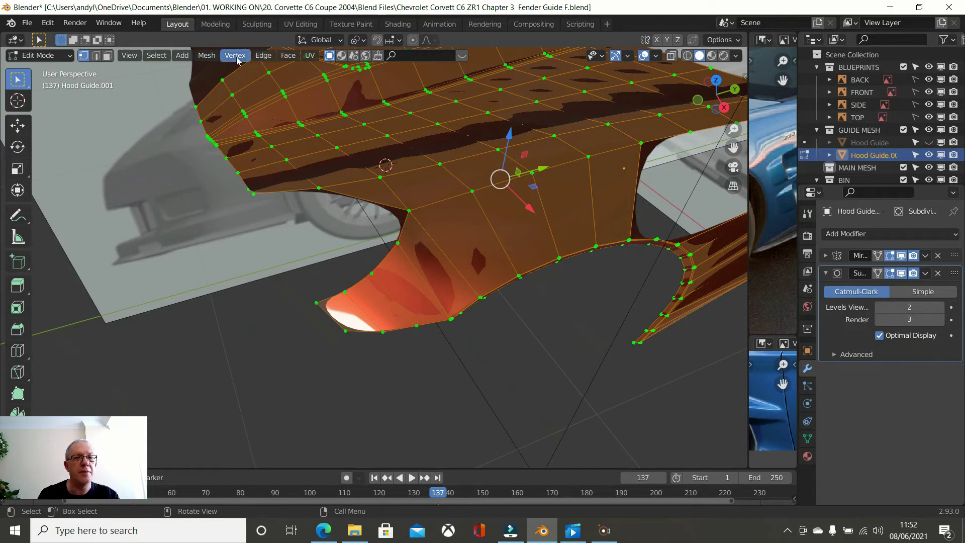
{"action": "left_click", "coordinate": [288, 55]}
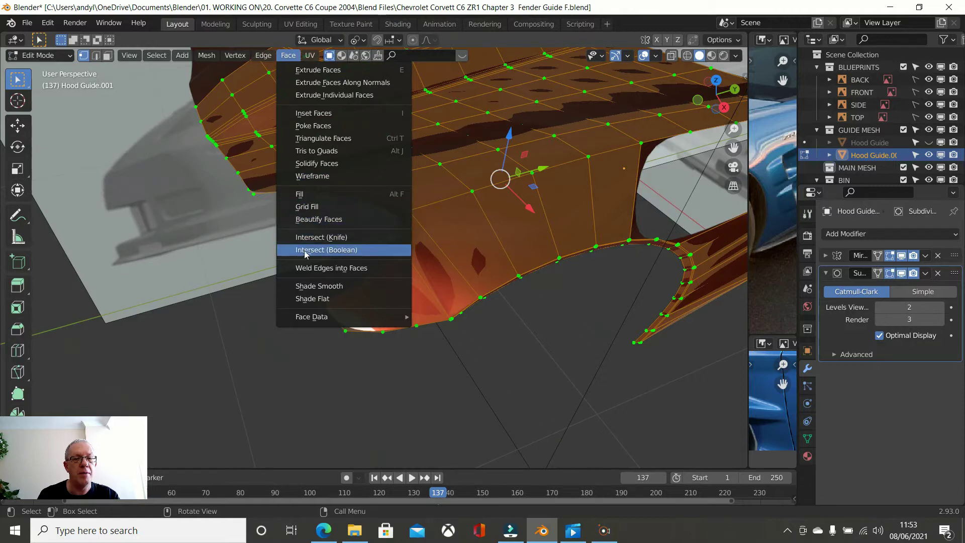
{"action": "left_click", "coordinate": [206, 55]}
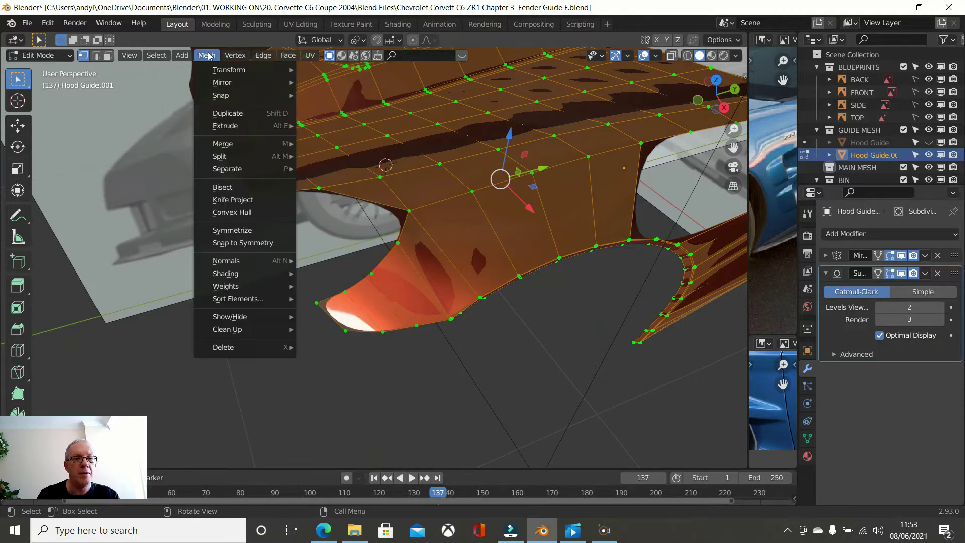
{"action": "mouse_move", "coordinate": [232, 261]}
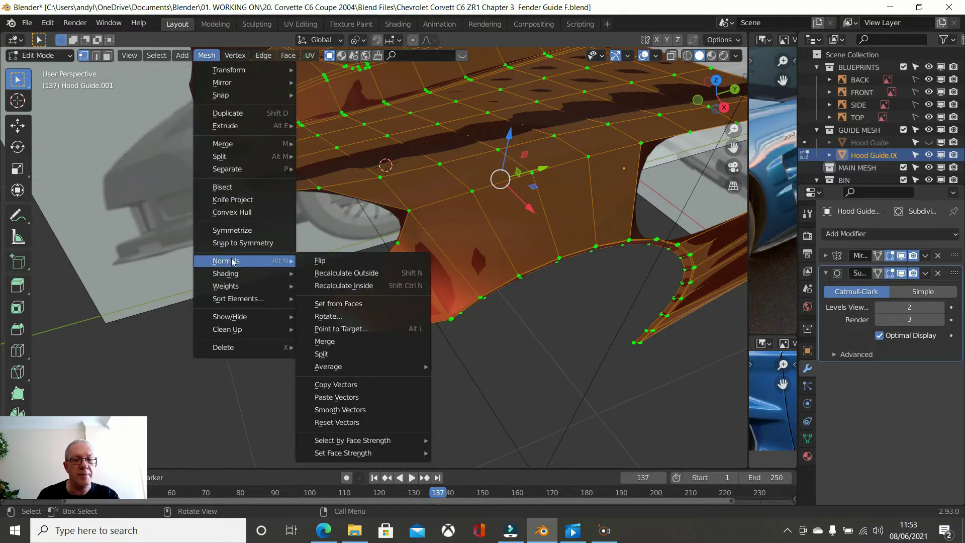
{"action": "middle_click_drag", "start_coordinate": [376, 255], "coordinate": [350, 189]}
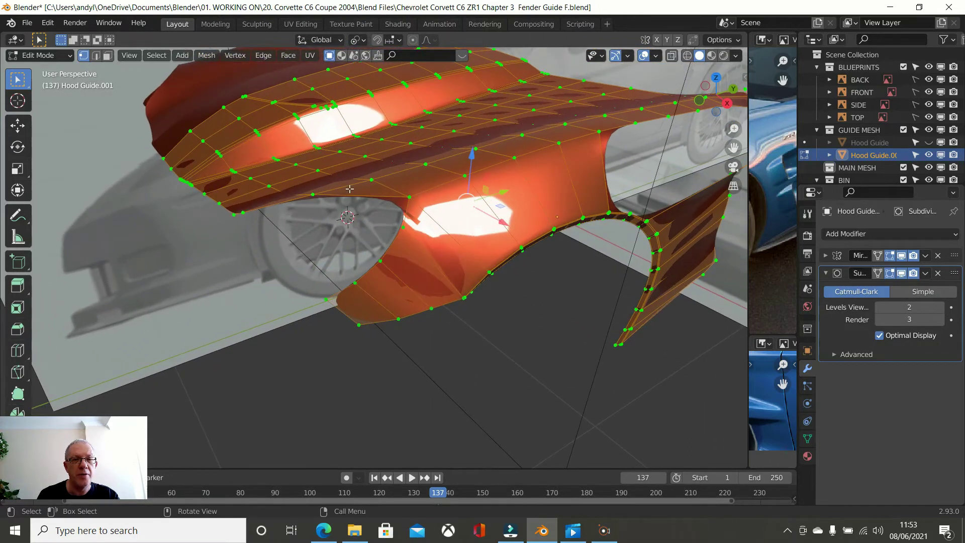
Recalculate the selected guide mesh's normals to the outside
{"action": "left_click", "coordinate": [207, 57]}
{"action": "mouse_move", "coordinate": [228, 264]}
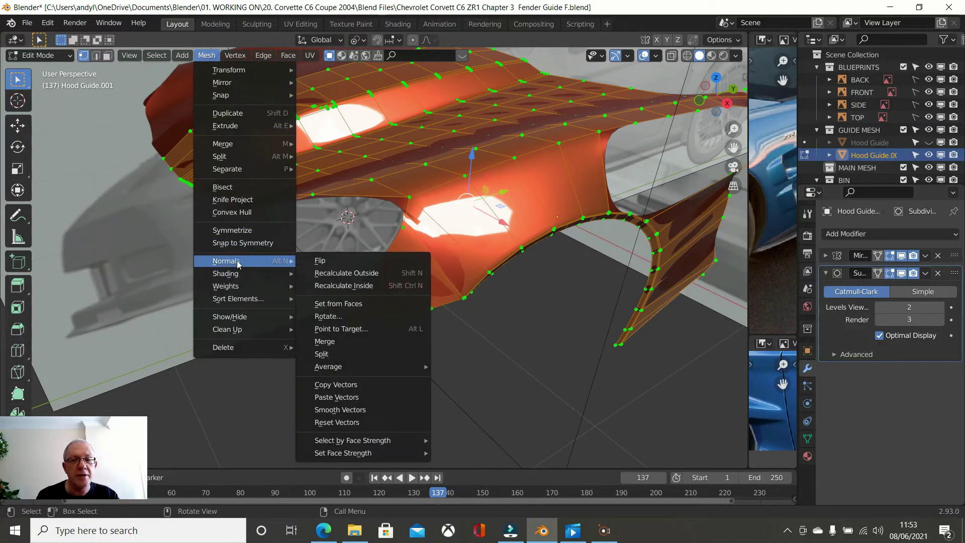
{"action": "left_click", "coordinate": [342, 273]}
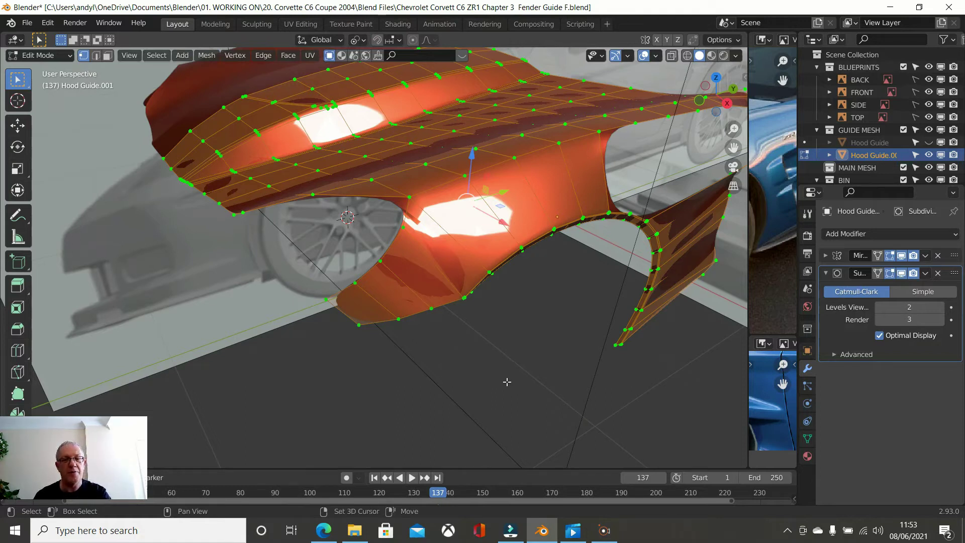
Nudge the single vertex on the headlight-side edge of the front fender strip slightly upward along Z
{"action": "middle_click_drag", "start_coordinate": [445, 313], "coordinate": [465, 322]}
{"action": "middle_click_drag", "start_coordinate": [405, 212], "coordinate": [428, 233]}
{"action": "left_click", "coordinate": [428, 232]}
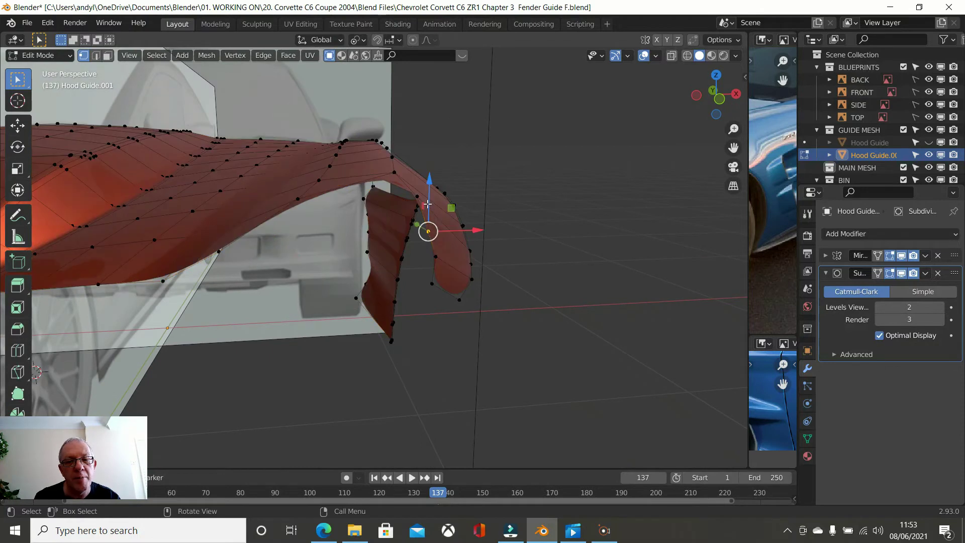
{"action": "left_click_drag", "start_coordinate": [427, 204], "coordinate": [427, 201]}
{"action": "middle_click_drag", "start_coordinate": [427, 201], "coordinate": [385, 227]}
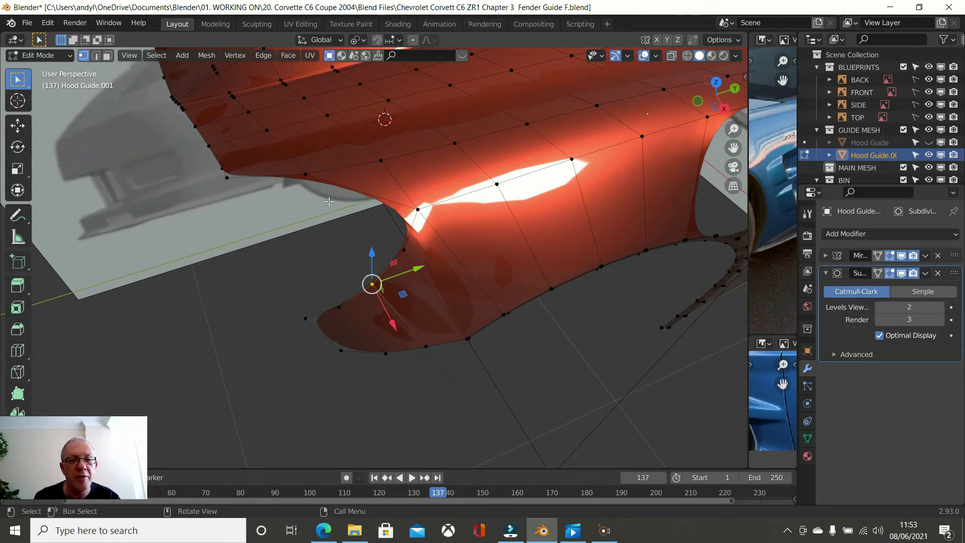
{"action": "right_click", "coordinate": [405, 247]}
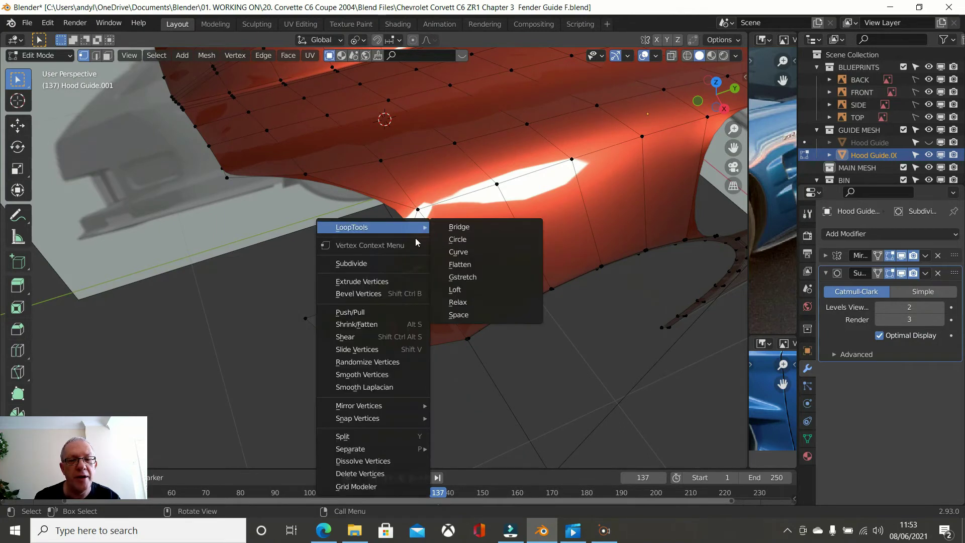
{"action": "middle_click_drag", "start_coordinate": [308, 278], "coordinate": [403, 297]}
Check the front fender surface and change the viewport shading's lighting from MatCap to Studio
{"action": "scroll", "coordinate": [411, 307], "scroll_direction": "down", "scroll_amount": 2}
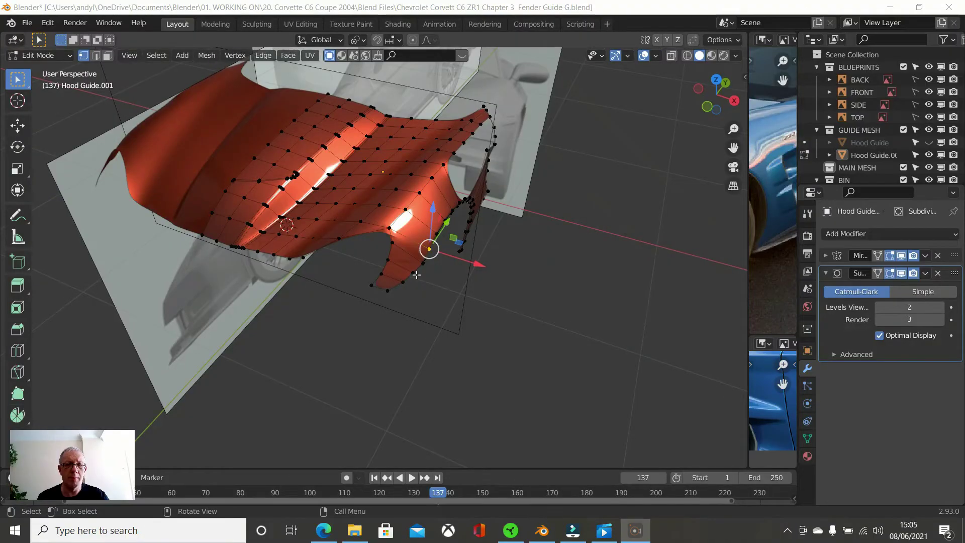
{"action": "scroll", "coordinate": [417, 274], "scroll_direction": "up", "scroll_amount": 4}
{"action": "middle_click_drag", "start_coordinate": [432, 267], "coordinate": [382, 262]}
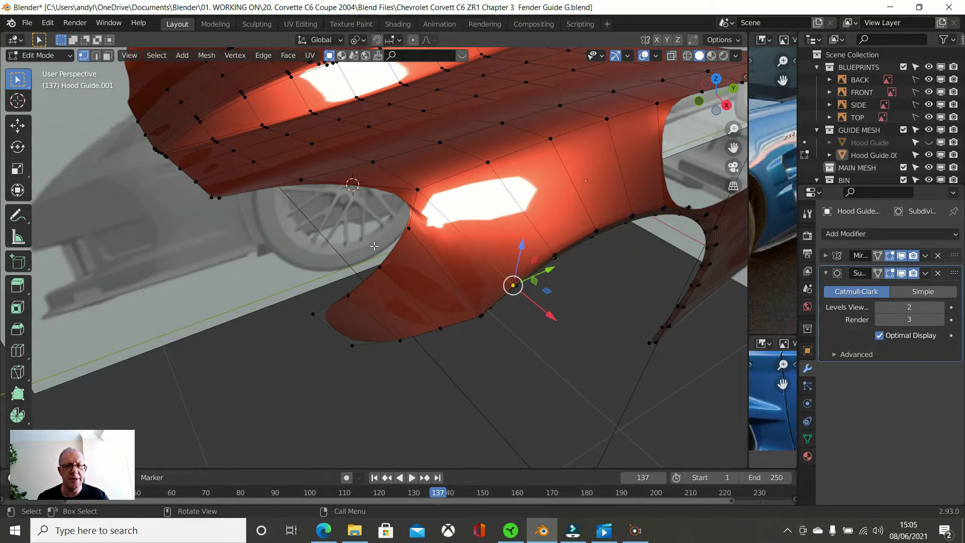
{"action": "scroll", "coordinate": [374, 246], "scroll_direction": "down", "scroll_amount": 1}
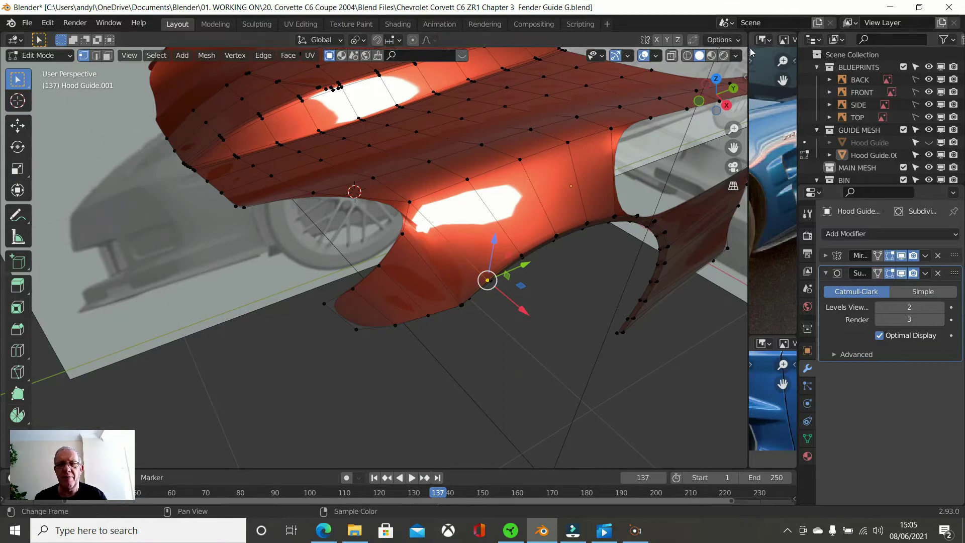
{"action": "left_click", "coordinate": [736, 56]}
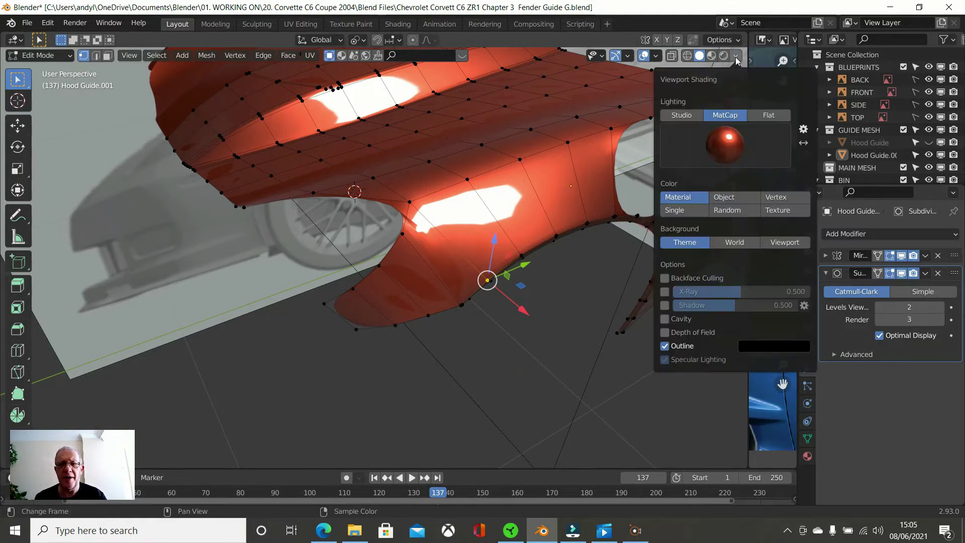
{"action": "left_click", "coordinate": [681, 116]}
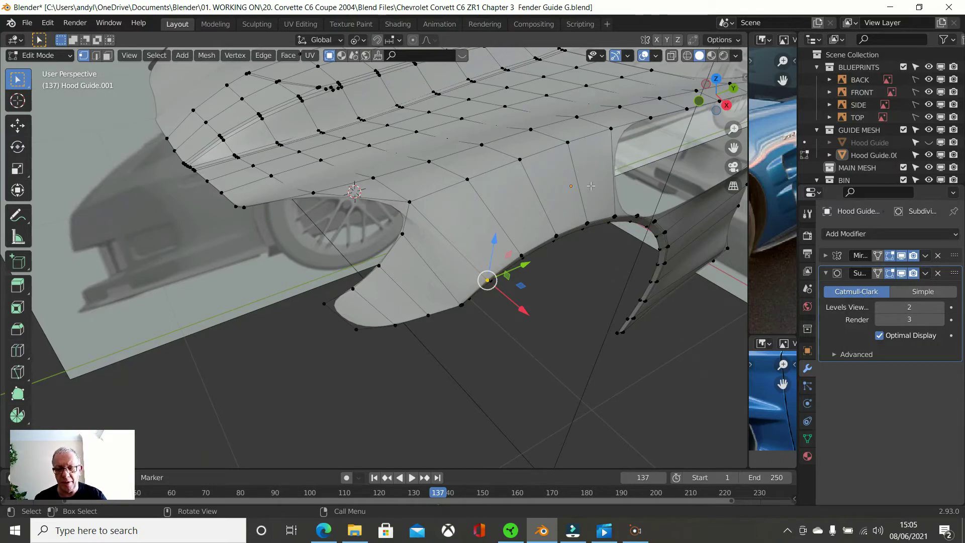
In top view, extrude the vertex at the headlight's rear corner forward over the headlight twice, about 0.13 m each time
{"action": "key", "text": "KP_7"}
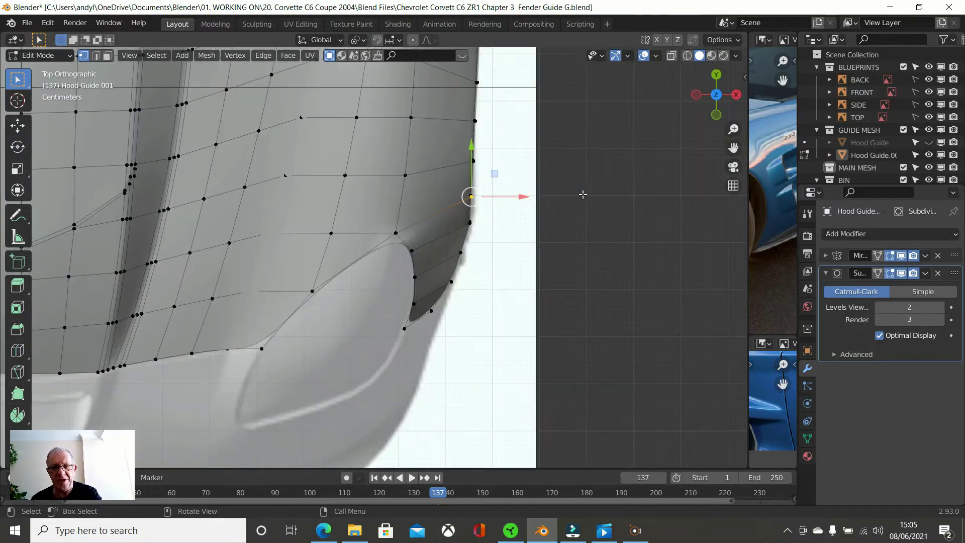
{"action": "scroll", "coordinate": [573, 196], "scroll_direction": "up", "scroll_amount": 1}
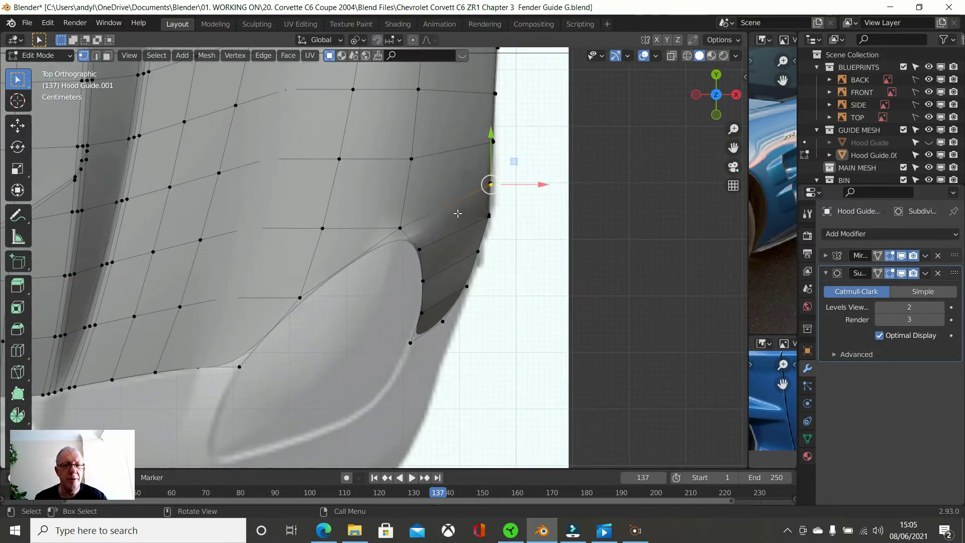
{"action": "left_click", "coordinate": [402, 232]}
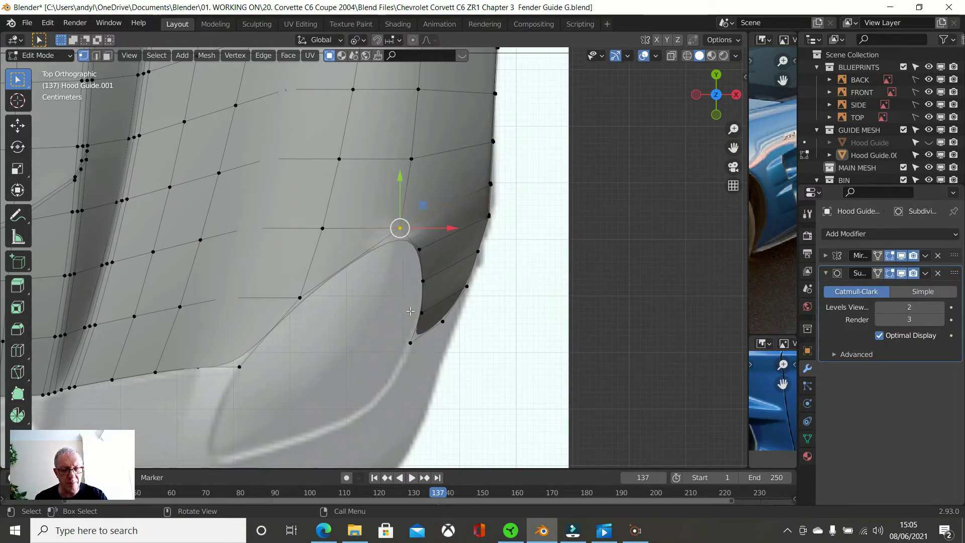
{"action": "key", "text": "g"}
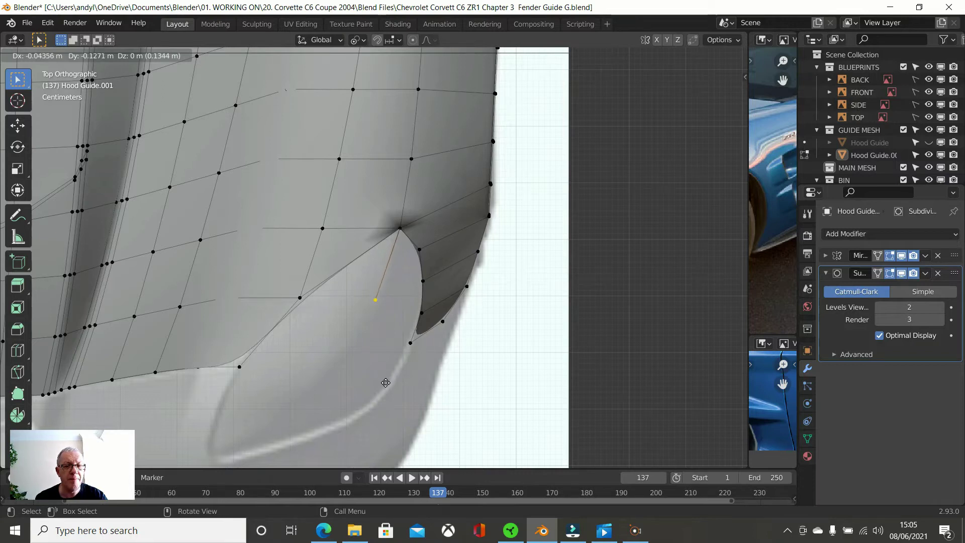
{"action": "left_click", "coordinate": [385, 382]}
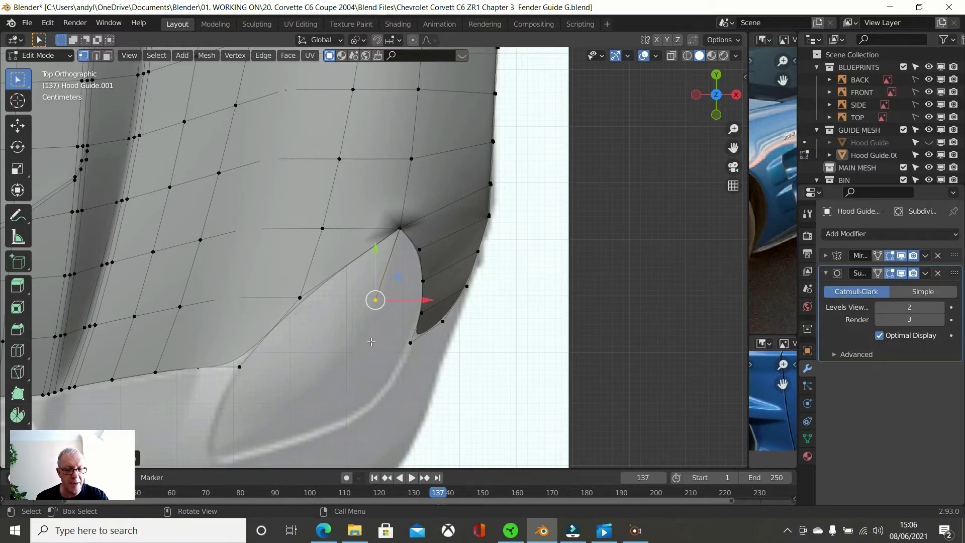
{"action": "key", "text": "g"}
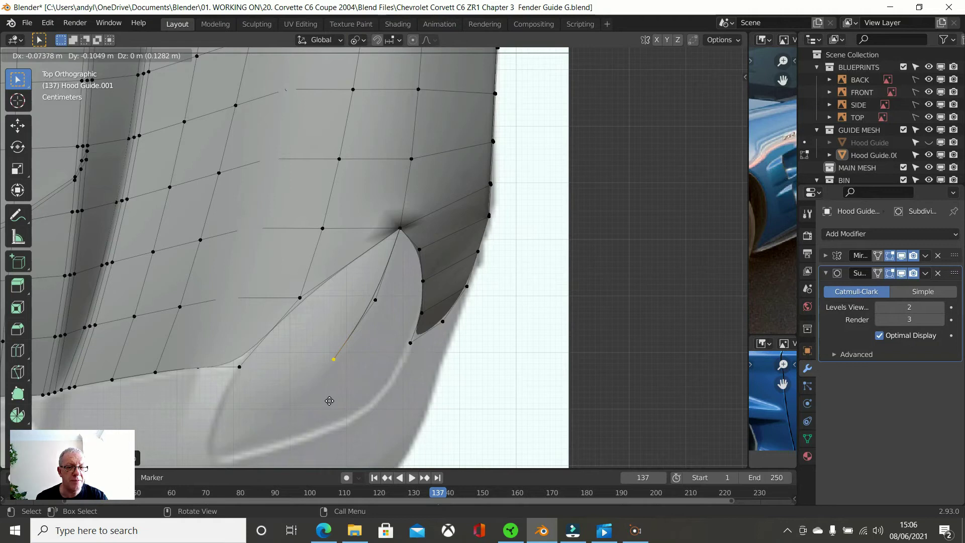
{"action": "left_click", "coordinate": [330, 401]}
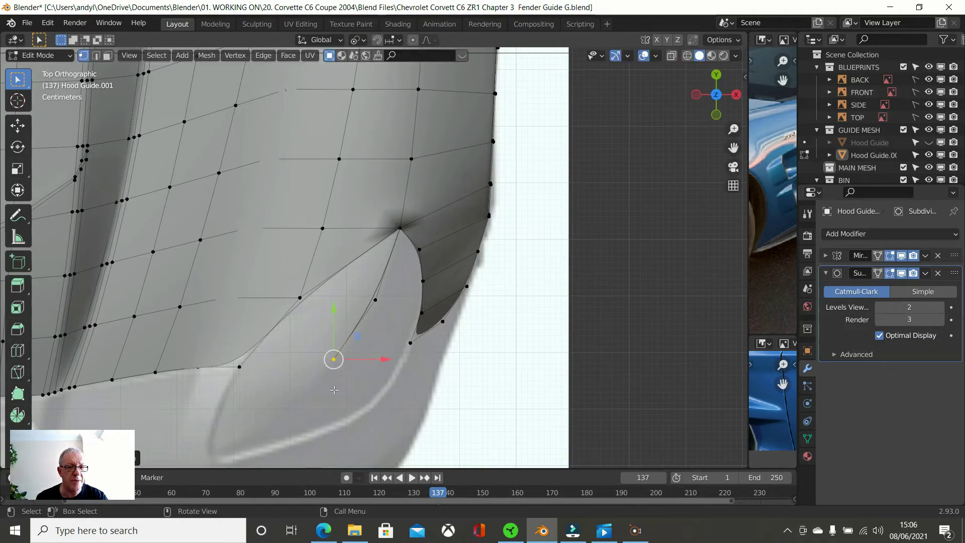
{"action": "left_click", "coordinate": [328, 226]}
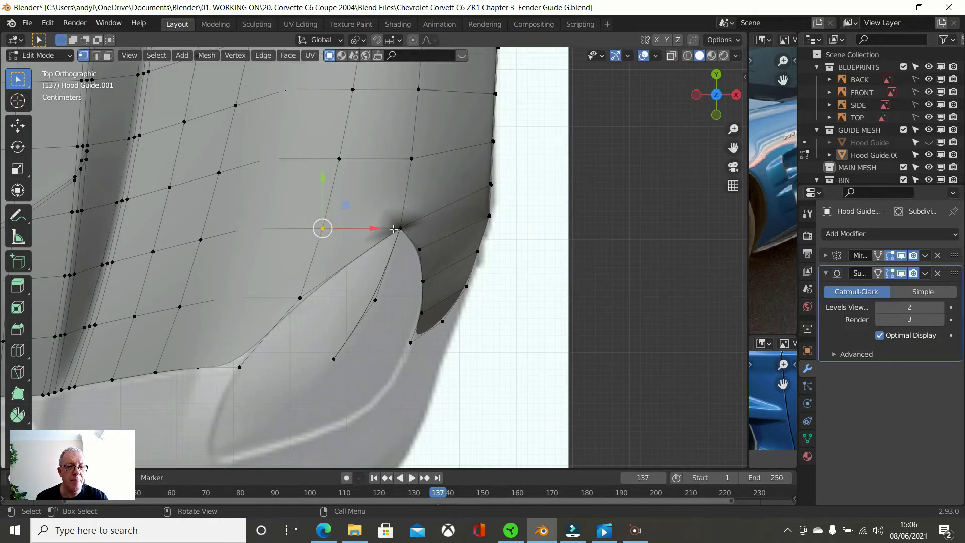
{"action": "left_click", "coordinate": [400, 228], "text": "shift"}
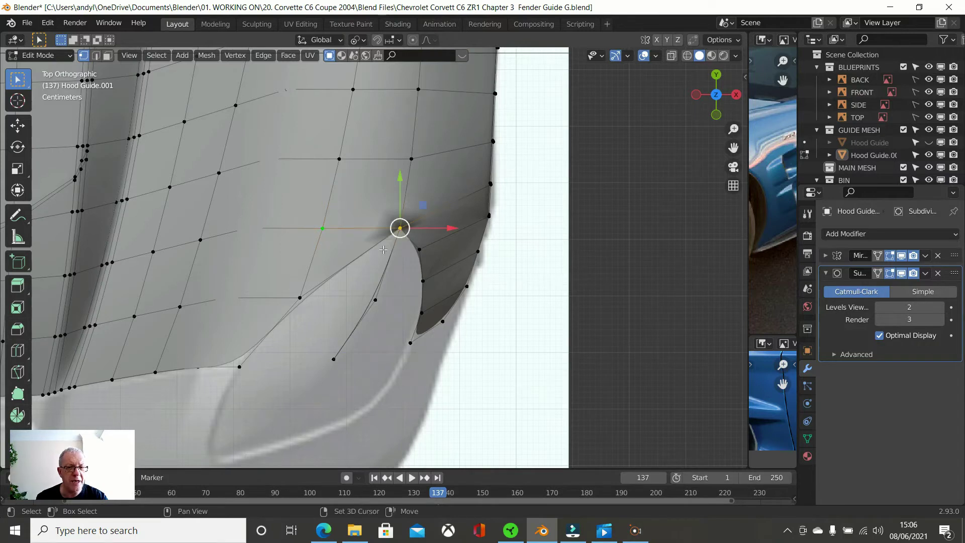
{"action": "left_click", "coordinate": [375, 300], "text": "shift"}
{"action": "left_click", "coordinate": [300, 298], "text": "shift"}
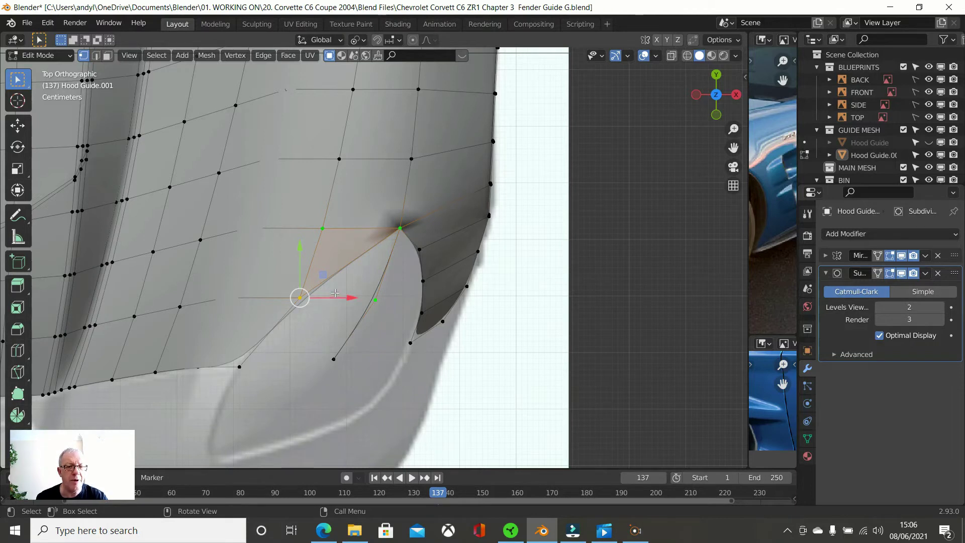
Fill a triangular face between the headlight's rear corner vertex, the first extruded vertex and the neighbouring hood edge vertex
{"action": "left_click", "coordinate": [300, 298]}
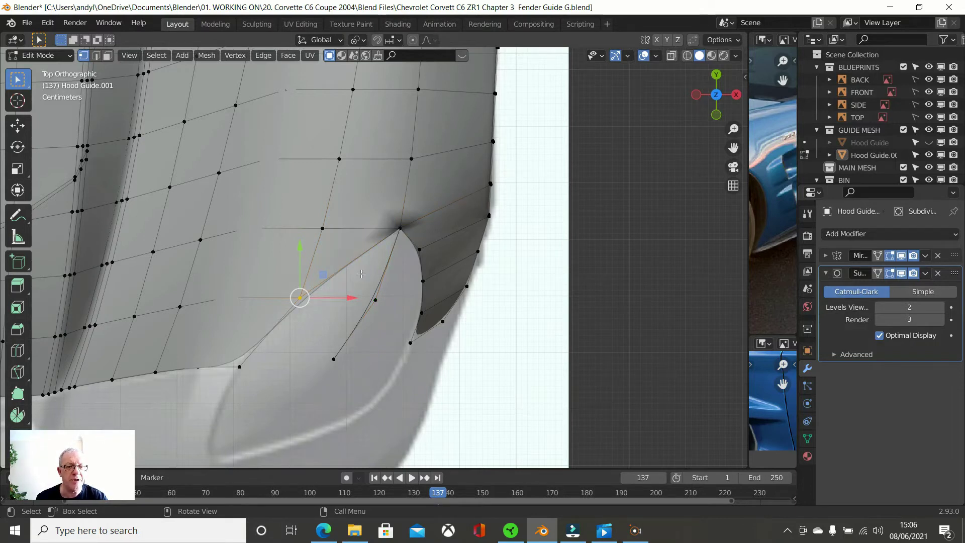
{"action": "left_click", "coordinate": [398, 230], "text": "shift"}
{"action": "left_click", "coordinate": [376, 300], "text": "shift"}
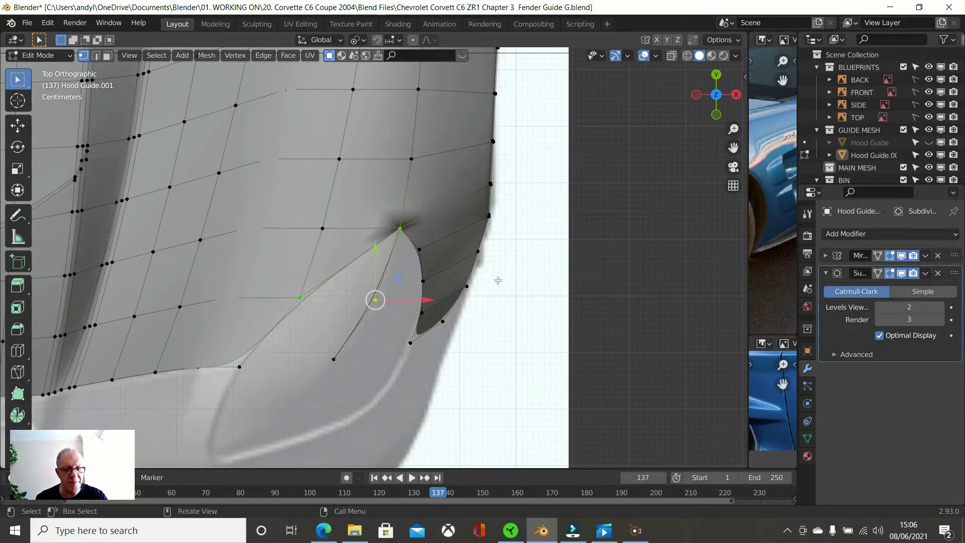
{"action": "key", "text": "f"}
Select the four corner vertices around the new triangle and the adjoining hood triangle
{"action": "left_click", "coordinate": [320, 228]}
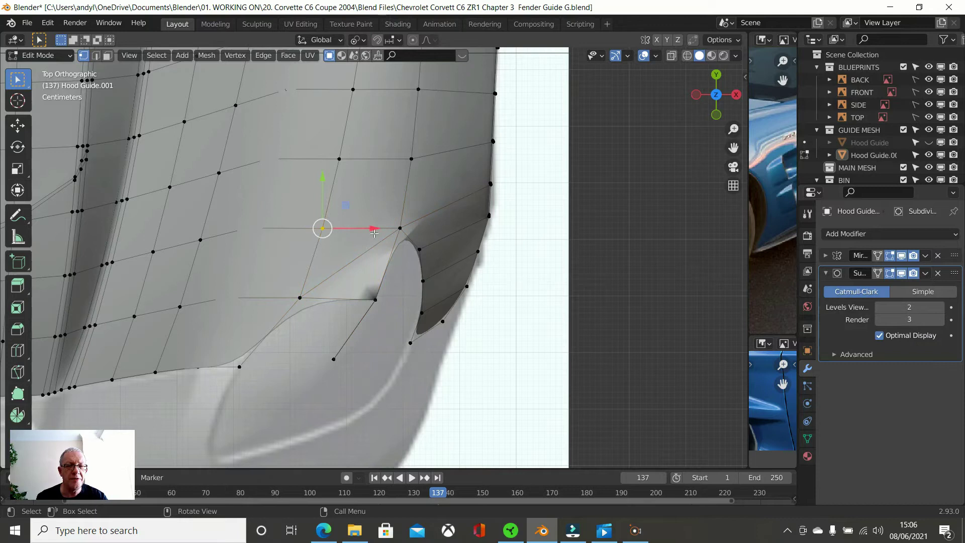
{"action": "left_click", "coordinate": [391, 233], "text": "shift"}
{"action": "left_click", "coordinate": [376, 297], "text": "shift"}
{"action": "left_click", "coordinate": [301, 295], "text": "shift"}
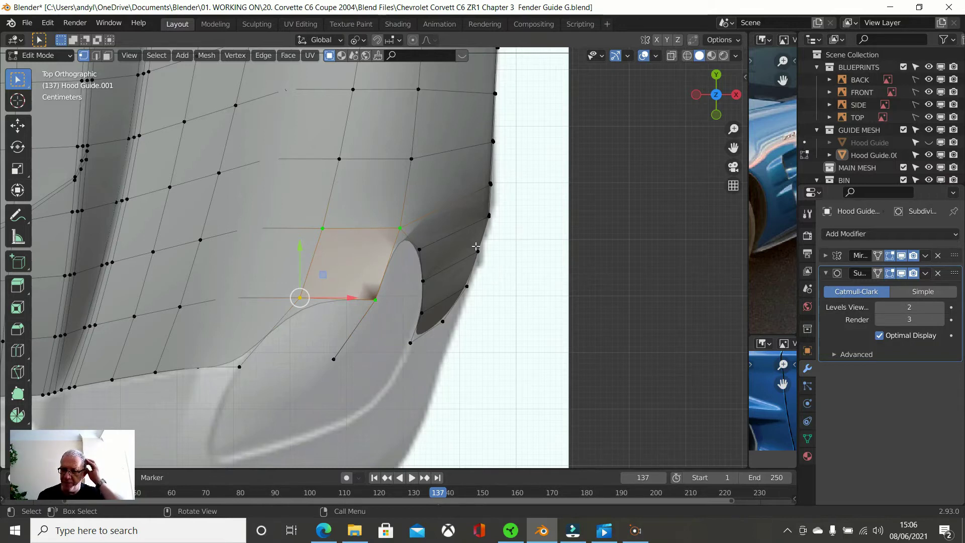
Lower the corner vertex of the hood's front edge beside the headlight opening in side view
{"action": "middle_click_drag", "start_coordinate": [406, 237], "coordinate": [261, 160]}
{"action": "left_click", "coordinate": [336, 206]}
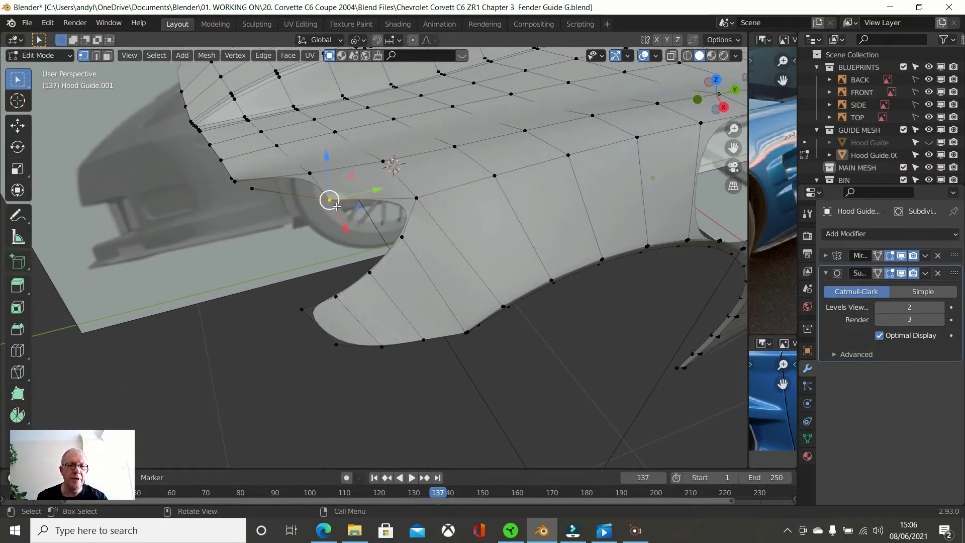
{"action": "key", "text": "KP_3"}
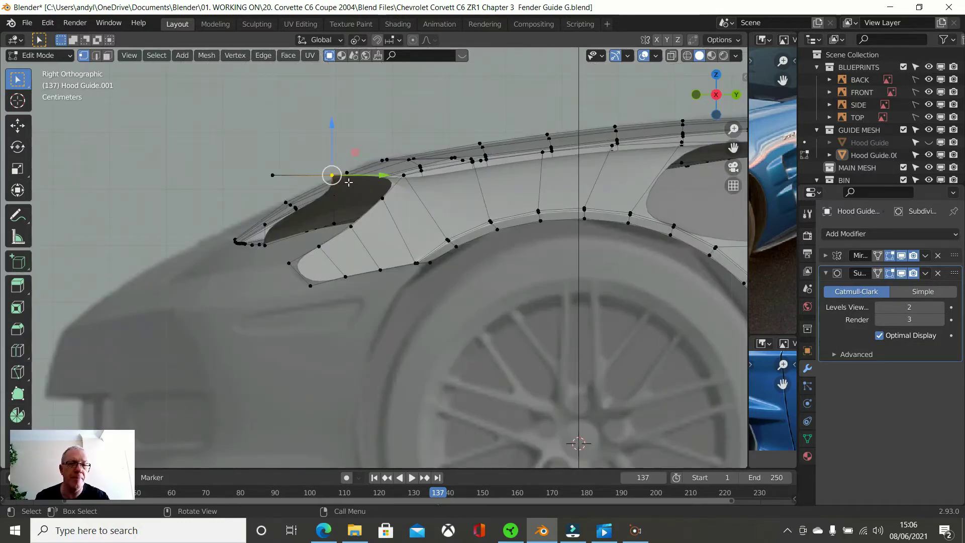
{"action": "left_click_drag", "start_coordinate": [332, 142], "coordinate": [333, 168]}
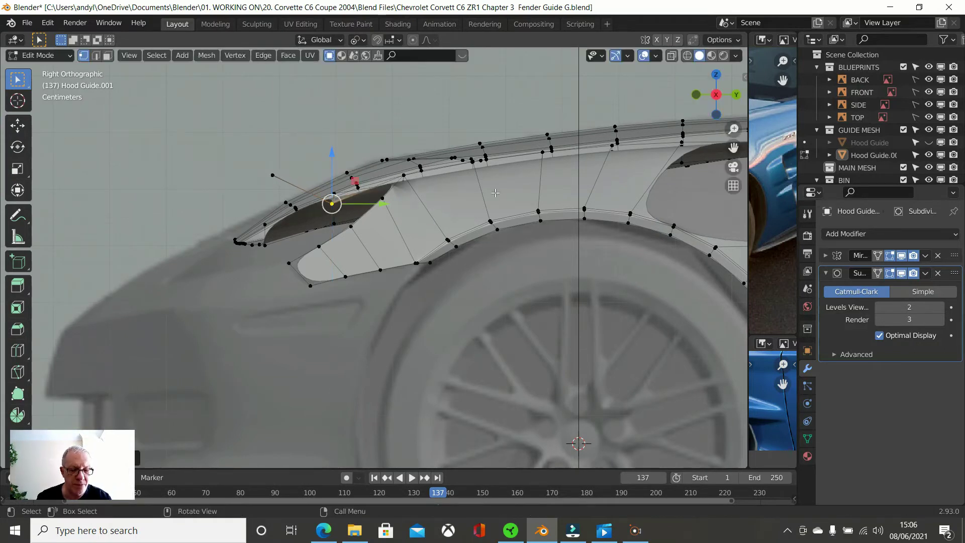
Fine-tune the height of the headlight-side corner vertex in front wireframe view, lowering it slightly against the blueprint
{"action": "key", "text": "shift+z"}
{"action": "scroll", "coordinate": [428, 192], "scroll_direction": "up", "scroll_amount": 1}
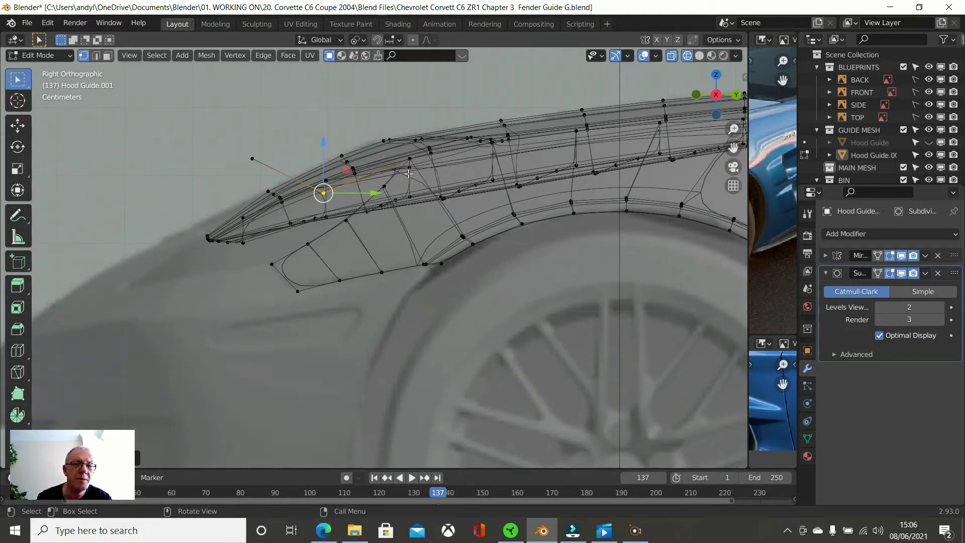
{"action": "scroll", "coordinate": [408, 173], "scroll_direction": "up", "scroll_amount": 2}
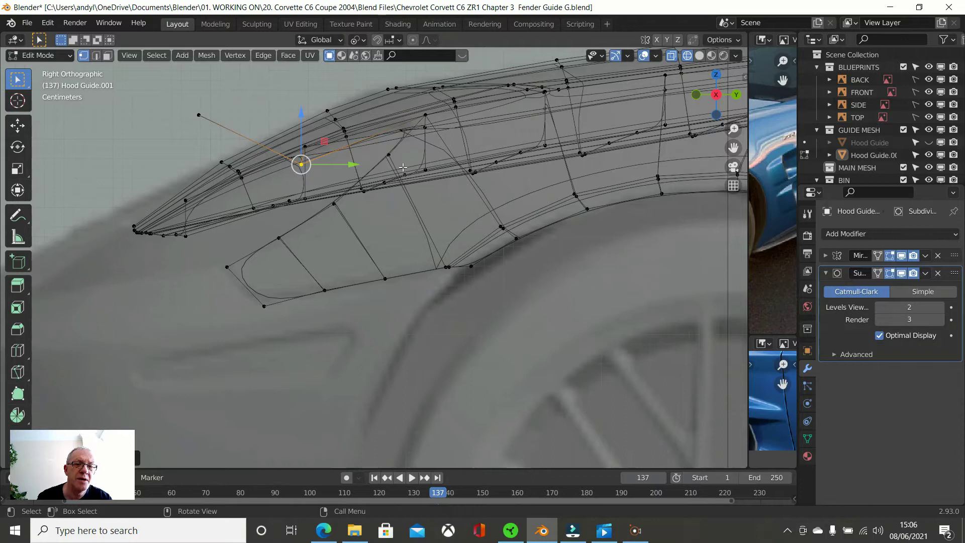
{"action": "scroll", "coordinate": [402, 167], "scroll_direction": "down", "scroll_amount": 1}
{"action": "key", "text": "KP_1"}
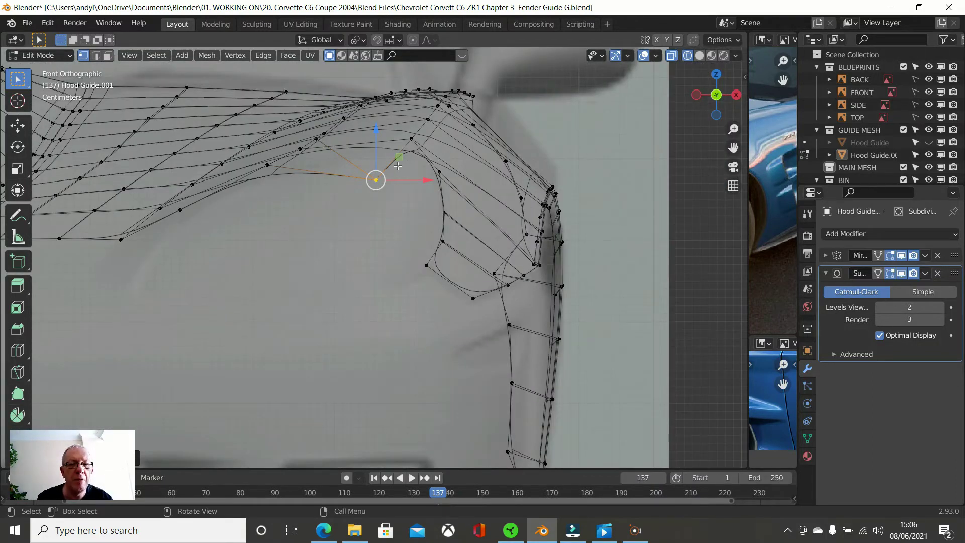
{"action": "scroll", "coordinate": [398, 166], "scroll_direction": "down", "scroll_amount": 1}
{"action": "scroll", "coordinate": [396, 170], "scroll_direction": "down", "scroll_amount": 1}
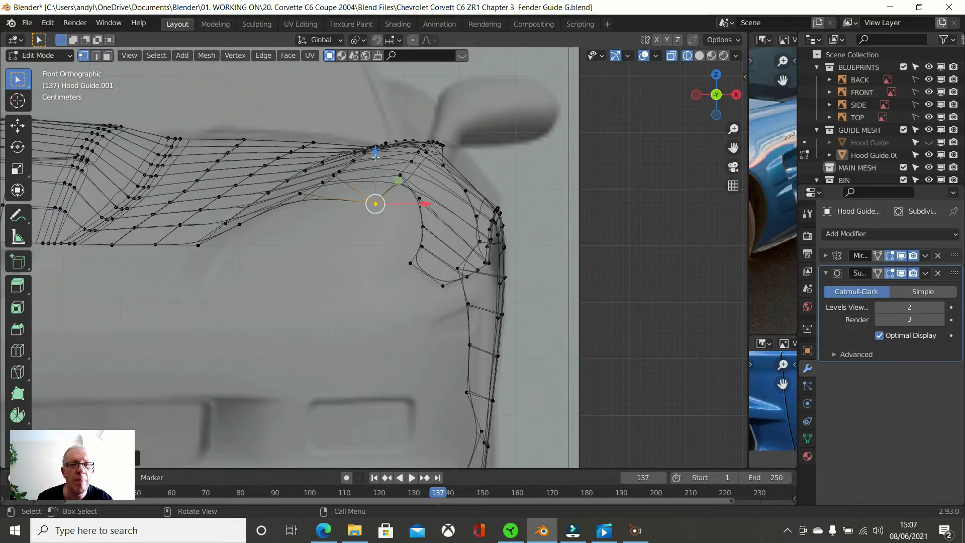
{"action": "left_click_drag", "start_coordinate": [376, 157], "coordinate": [377, 168]}
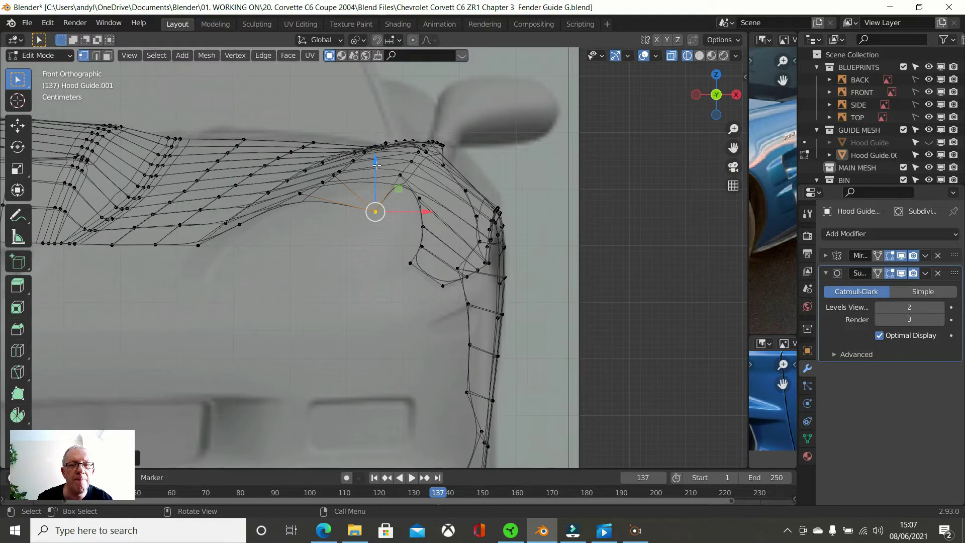
{"action": "left_click_drag", "start_coordinate": [376, 168], "coordinate": [376, 165]}
Dissolve the edge running across the front fender from the headlight opening to the wheel-arch side
{"action": "scroll", "coordinate": [391, 185], "scroll_direction": "down", "scroll_amount": 1}
{"action": "scroll", "coordinate": [391, 186], "scroll_direction": "down", "scroll_amount": 1}
{"action": "middle_click_drag", "start_coordinate": [391, 185], "coordinate": [390, 238]}
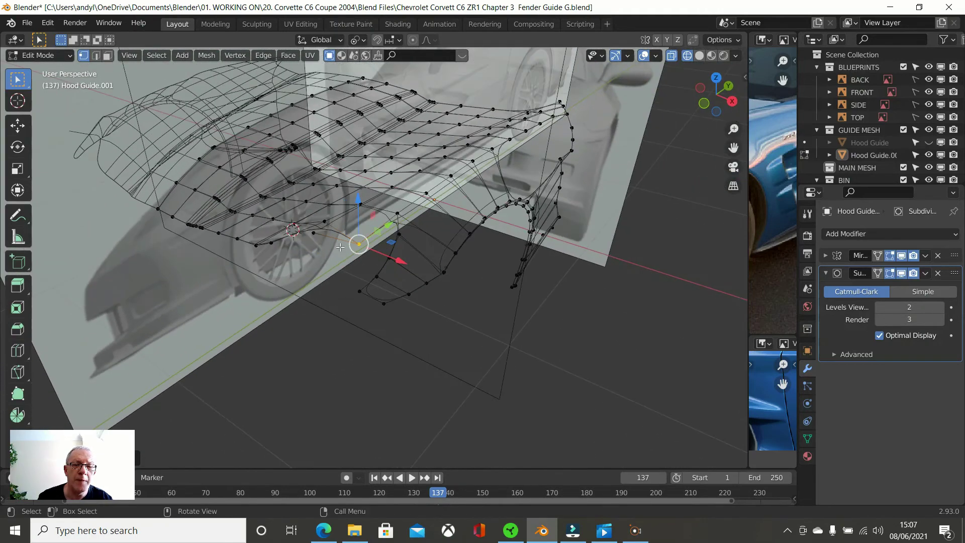
{"action": "left_click", "coordinate": [443, 273], "text": "shift"}
{"action": "key", "text": "x"}
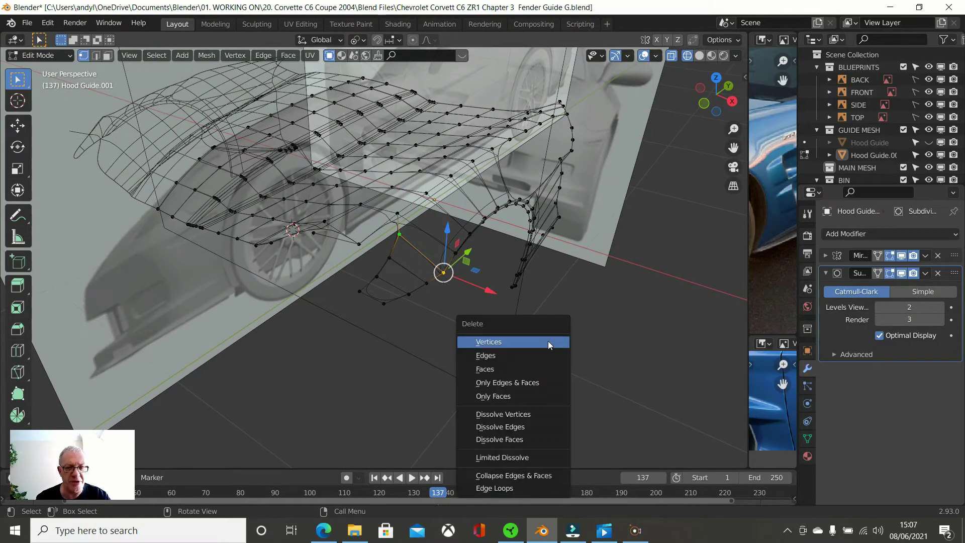
{"action": "left_click", "coordinate": [517, 427]}
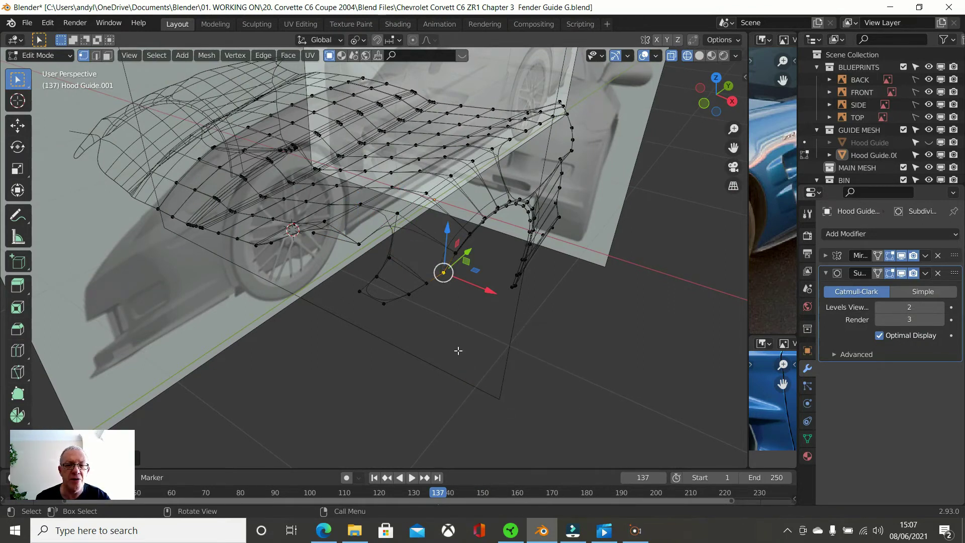
Dissolve the leftover vertex on the fender's lower edge in front of the wheel arch
{"action": "middle_click_drag", "start_coordinate": [442, 321], "coordinate": [445, 353]}
{"action": "left_click", "coordinate": [444, 370]}
{"action": "middle_click_drag", "start_coordinate": [416, 288], "coordinate": [491, 292]}
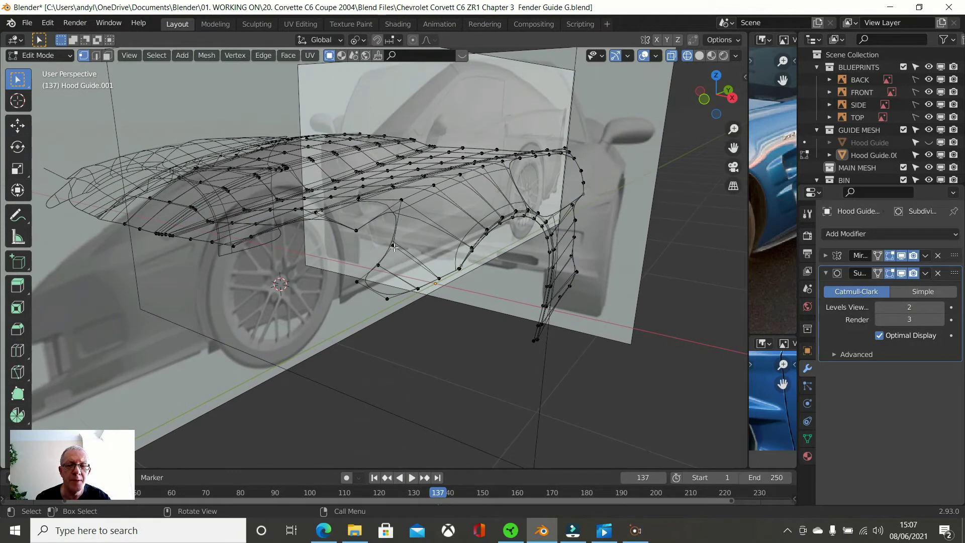
{"action": "left_click", "coordinate": [443, 278]}
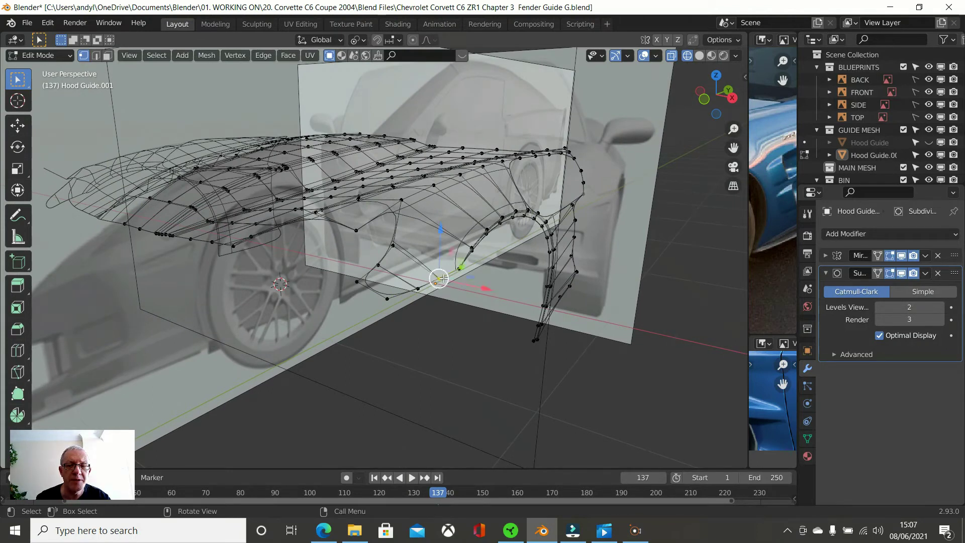
{"action": "key", "text": "x"}
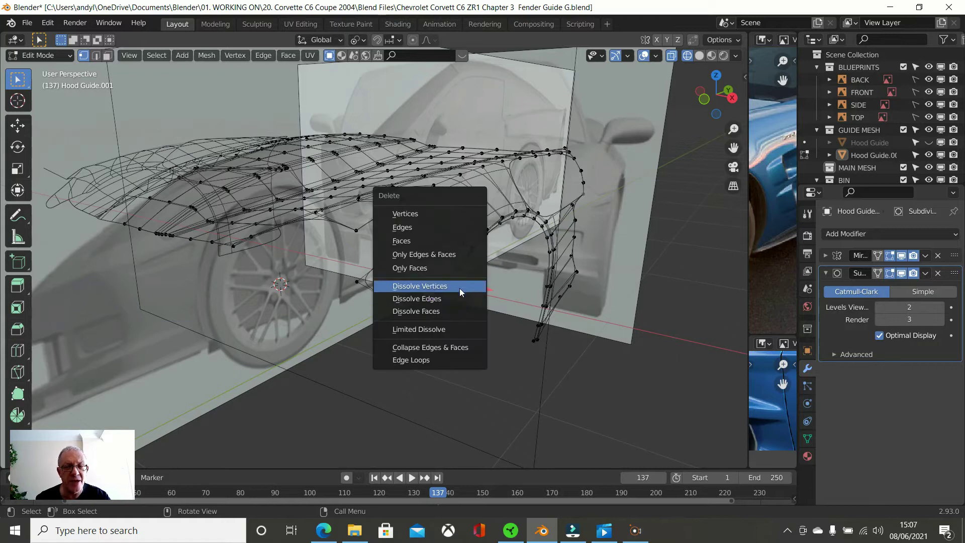
{"action": "left_click", "coordinate": [460, 286]}
Connect the vertex on the fender's inner headlight edge to the front wheel-arch vertex with a new edge
{"action": "left_click", "coordinate": [391, 246]}
{"action": "left_click", "coordinate": [458, 270]}
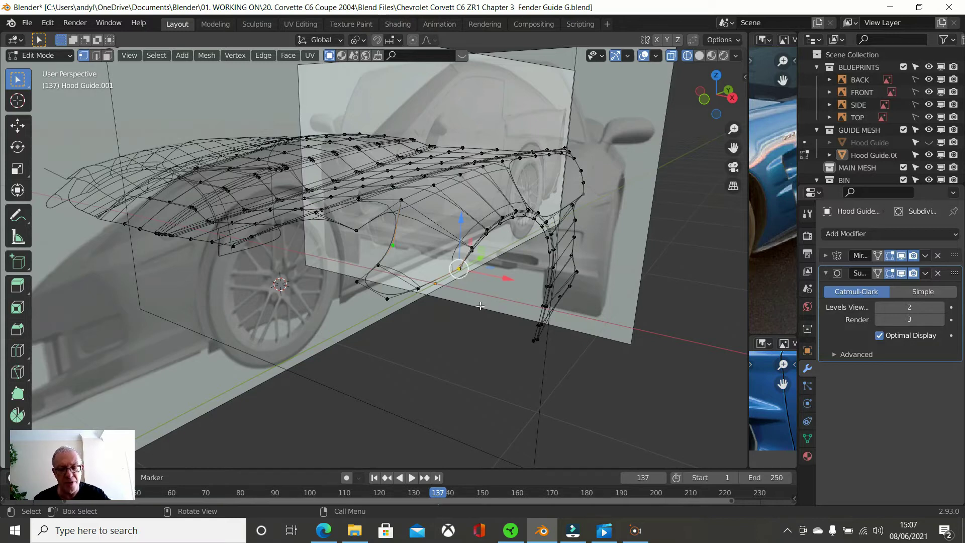
{"action": "mouse_move", "coordinate": [480, 306]}
{"action": "middle_mouse_down"}
{"action": "mouse_move", "coordinate": [433, 313]}
{"action": "mouse_move", "coordinate": [440, 301]}
{"action": "mouse_move", "coordinate": [481, 317]}
{"action": "middle_mouse_up"}
{"action": "middle_click_drag", "start_coordinate": [518, 325], "coordinate": [535, 318]}
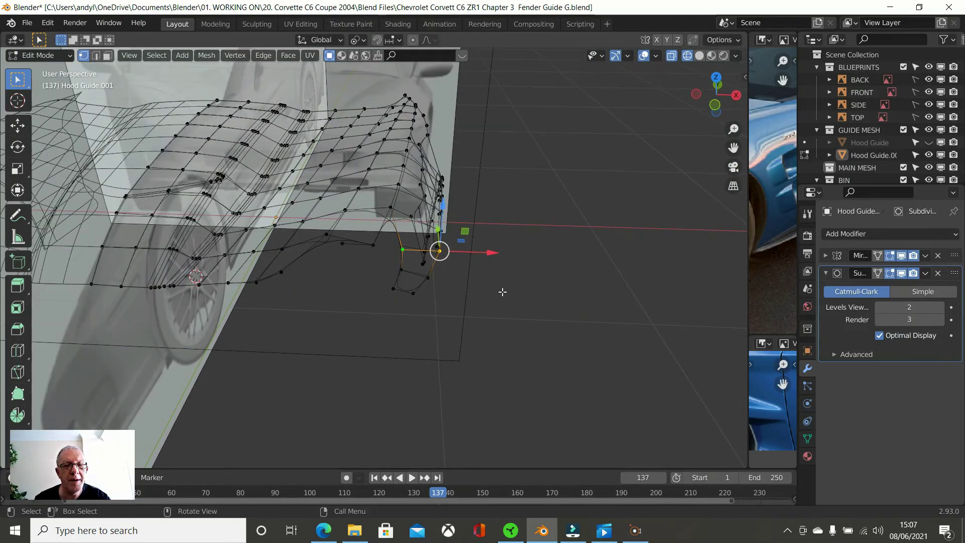
{"action": "mouse_move", "coordinate": [472, 345]}
{"action": "middle_mouse_down"}
{"action": "mouse_move", "coordinate": [442, 263]}
{"action": "mouse_move", "coordinate": [408, 257]}
{"action": "mouse_move", "coordinate": [555, 313]}
{"action": "mouse_move", "coordinate": [563, 306]}
{"action": "middle_mouse_up"}
In solid shading, merge the fender's inner-edge vertex into the hood's front corner vertex using At Last
{"action": "key", "text": "z"}
{"action": "left_click", "coordinate": [519, 281]}
{"action": "left_click", "coordinate": [396, 238]}
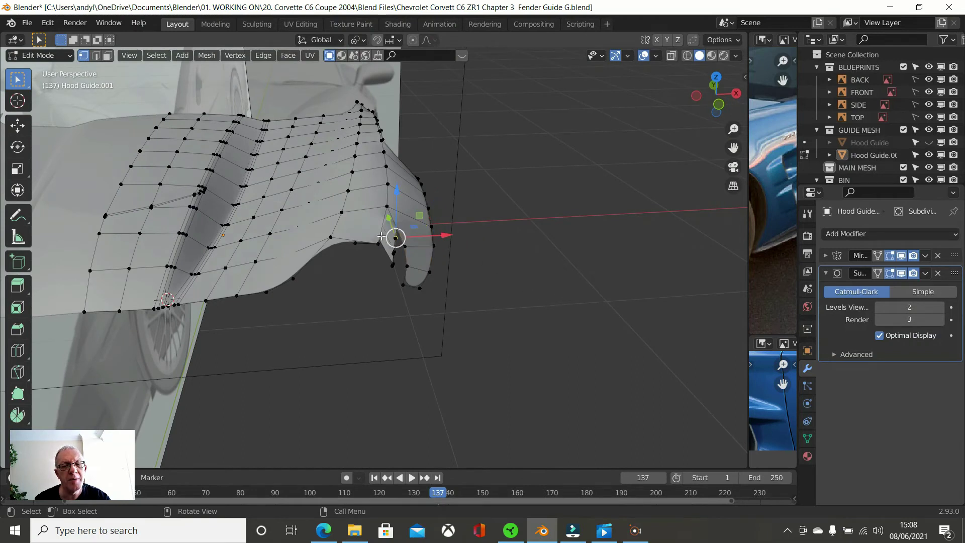
{"action": "middle_click_drag", "start_coordinate": [518, 262], "coordinate": [382, 249]}
{"action": "left_click", "coordinate": [392, 257]}
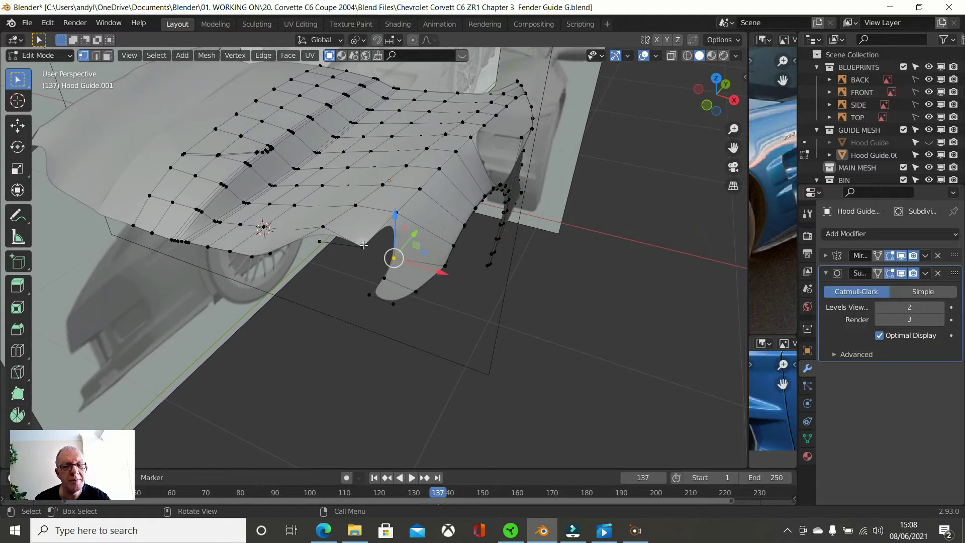
{"action": "left_click", "coordinate": [364, 245]}
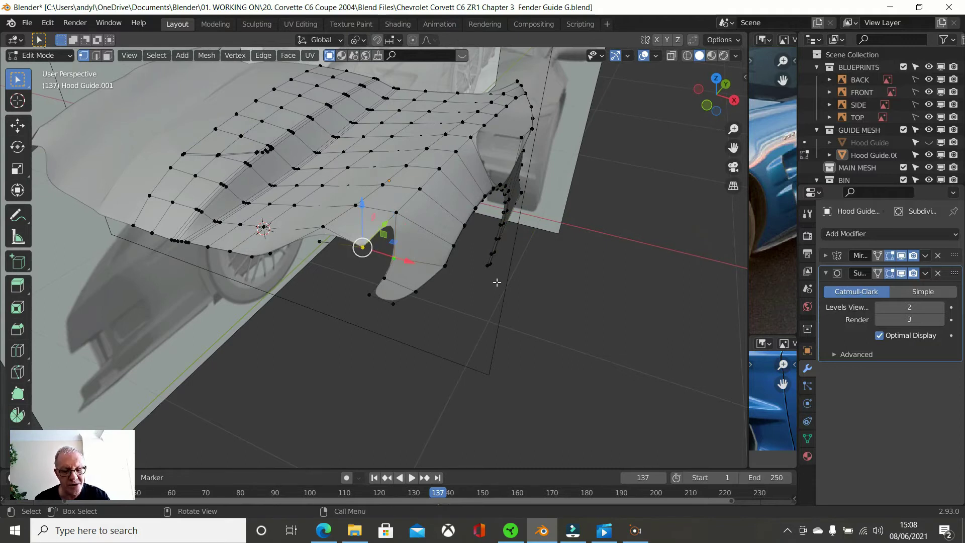
{"action": "key", "text": "m"}
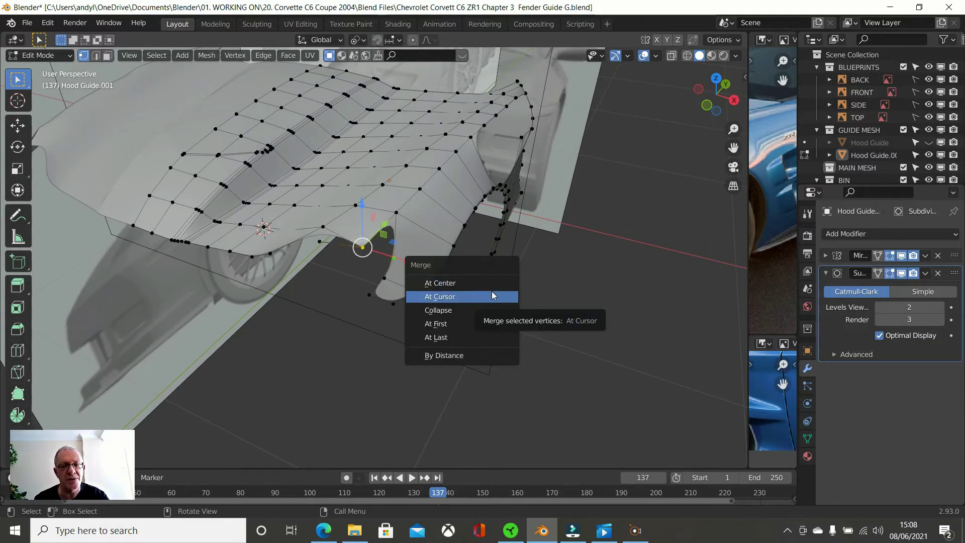
{"action": "left_click", "coordinate": [481, 336]}
Lower the loose headlight vertex by about 0.18 m in front view and nudge the fender tip's inner corner vertex slightly down
{"action": "middle_click_drag", "start_coordinate": [480, 330], "coordinate": [543, 313]}
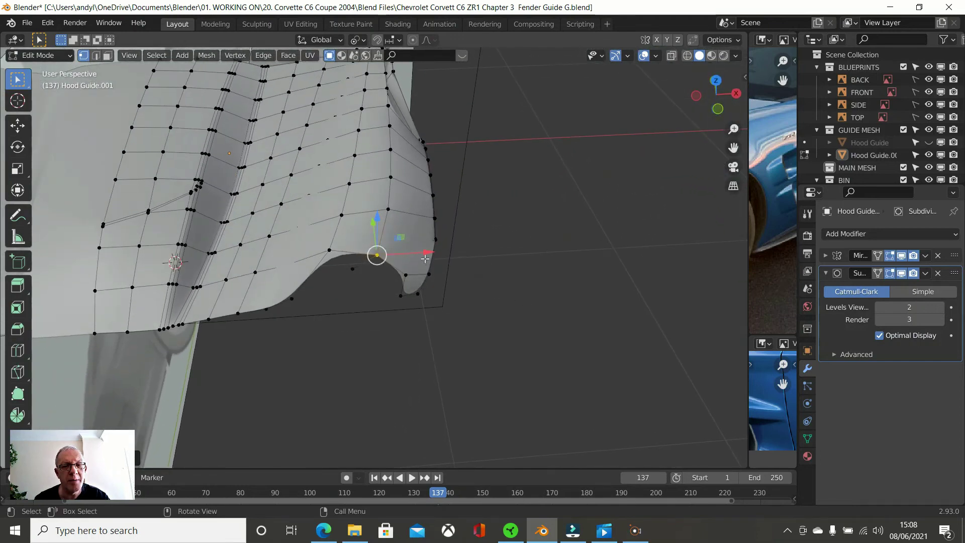
{"action": "scroll", "coordinate": [425, 258], "scroll_direction": "up", "scroll_amount": 2}
{"action": "left_click", "coordinate": [350, 271]}
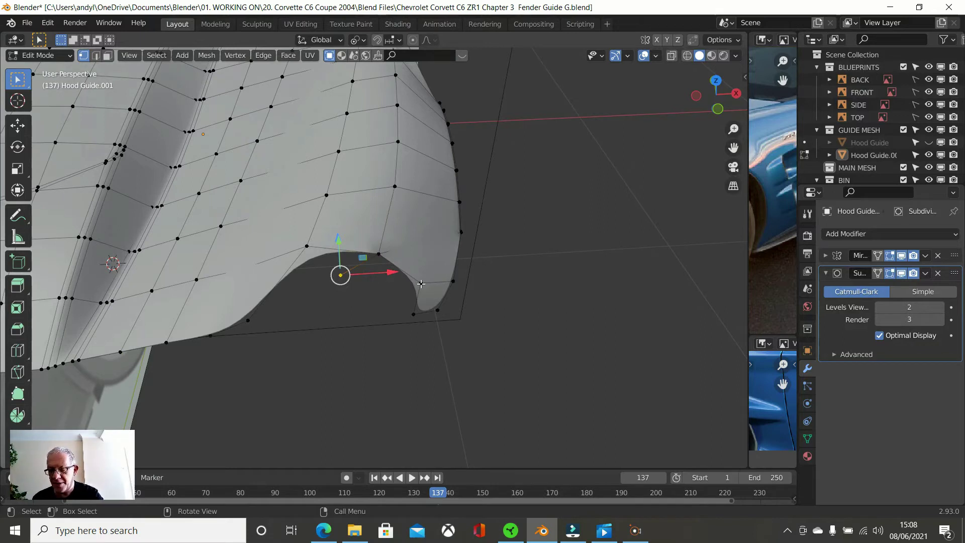
{"action": "key", "text": "KP_7"}
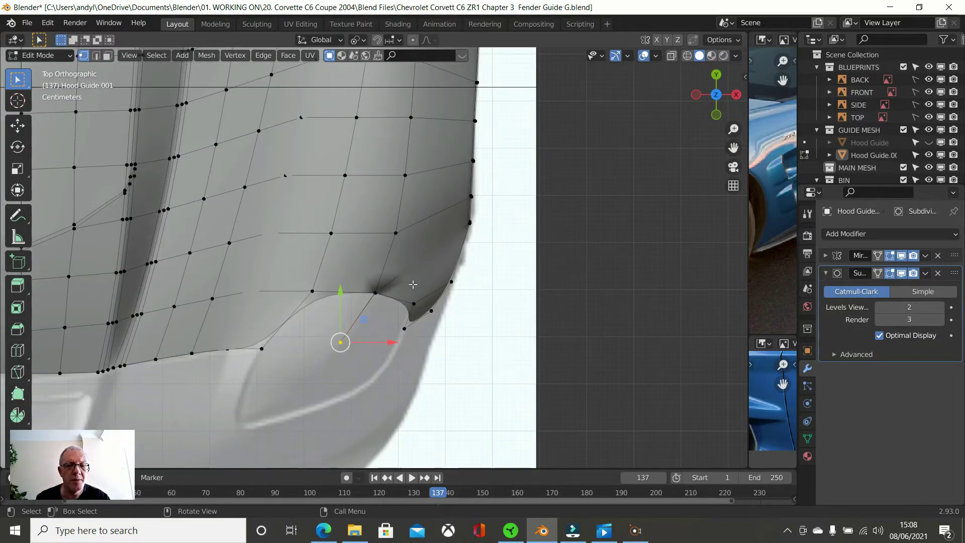
{"action": "left_click", "coordinate": [380, 298]}
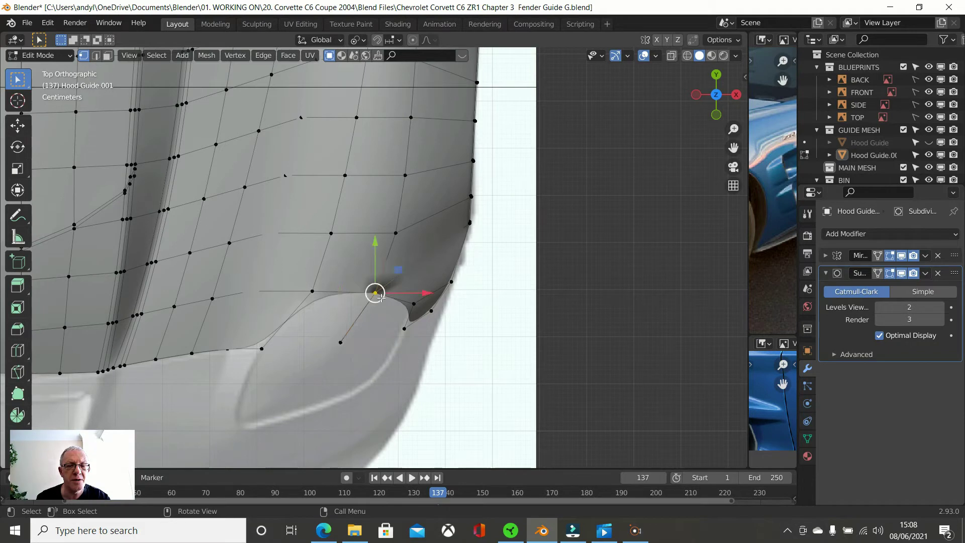
{"action": "left_click", "coordinate": [414, 305]}
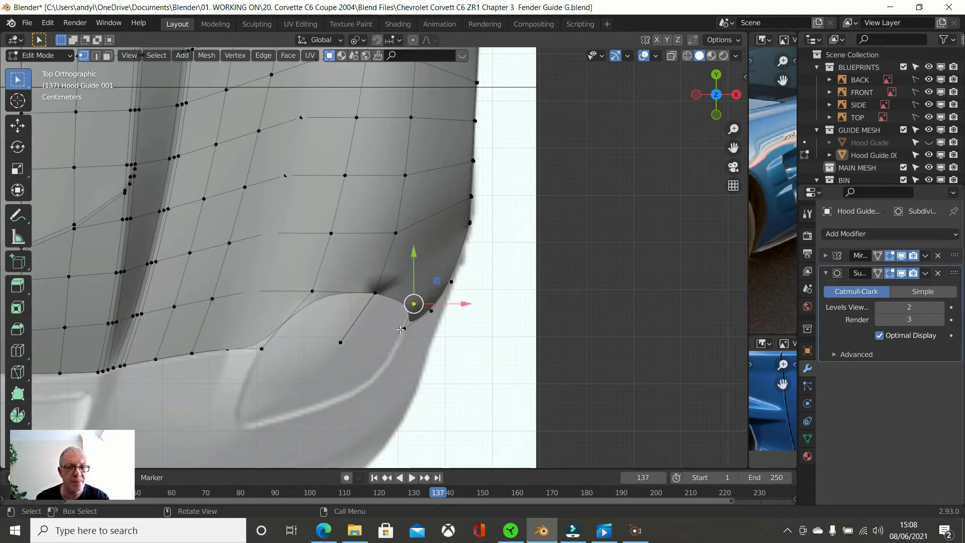
{"action": "left_click", "coordinate": [351, 334]}
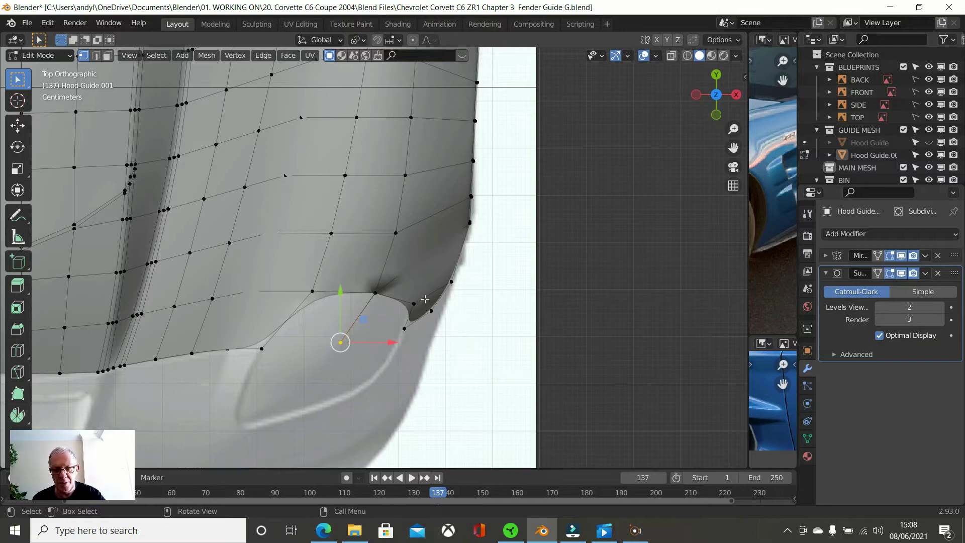
{"action": "key", "text": "KP_1"}
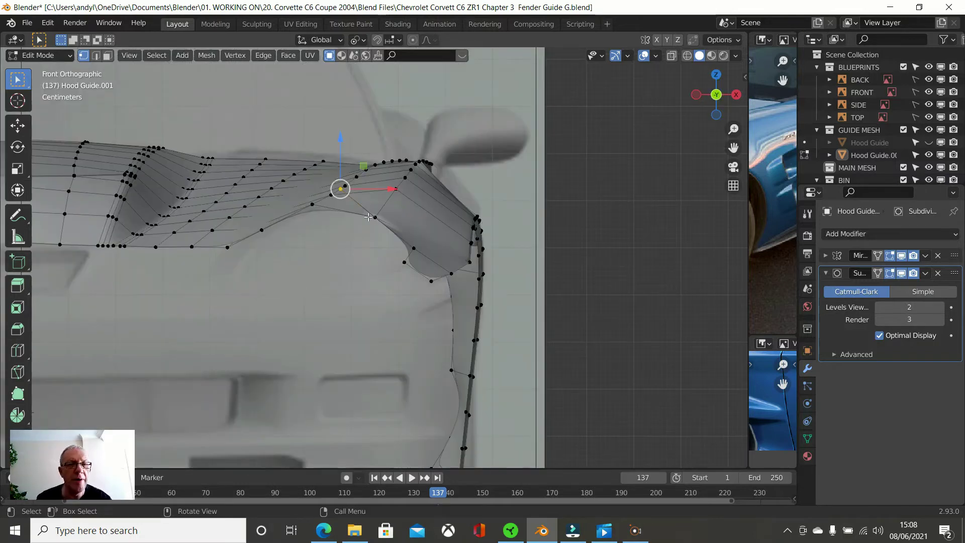
{"action": "left_click_drag", "start_coordinate": [341, 140], "coordinate": [340, 229]}
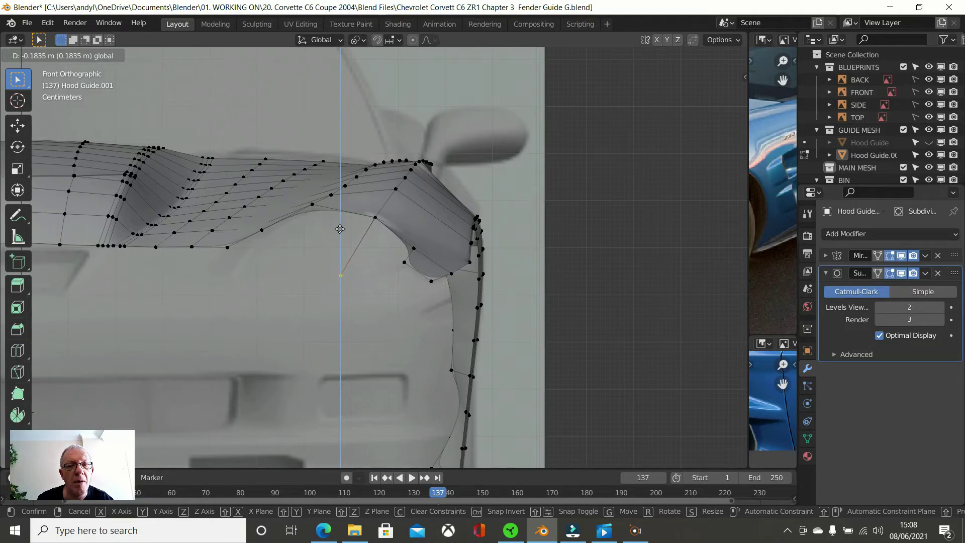
{"action": "left_click", "coordinate": [340, 228]}
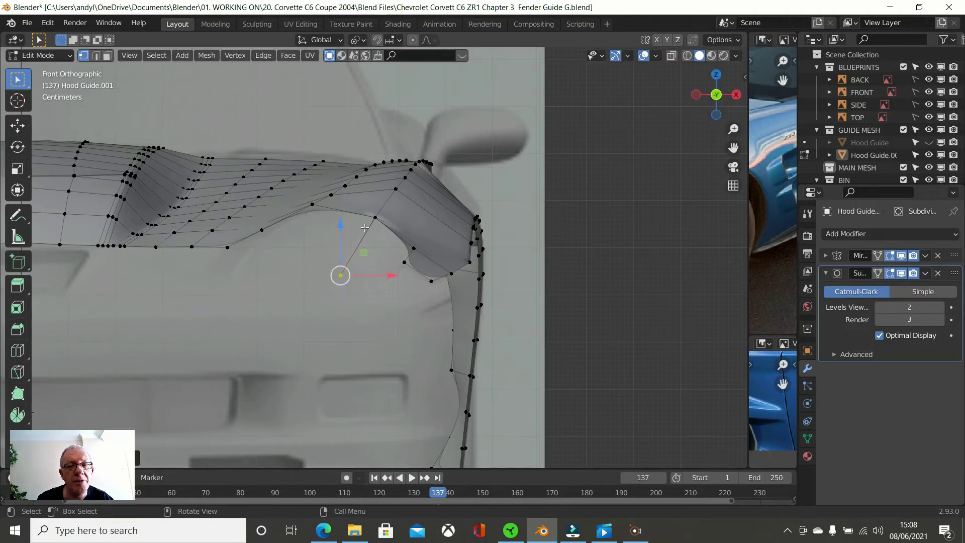
{"action": "left_click", "coordinate": [395, 251]}
{"action": "left_click_drag", "start_coordinate": [407, 210], "coordinate": [408, 216]}
Fill the headlight gap with faces between the hood's front edge, the loose vertex and the fender tip
{"action": "scroll", "coordinate": [410, 219], "scroll_direction": "down", "scroll_amount": 2}
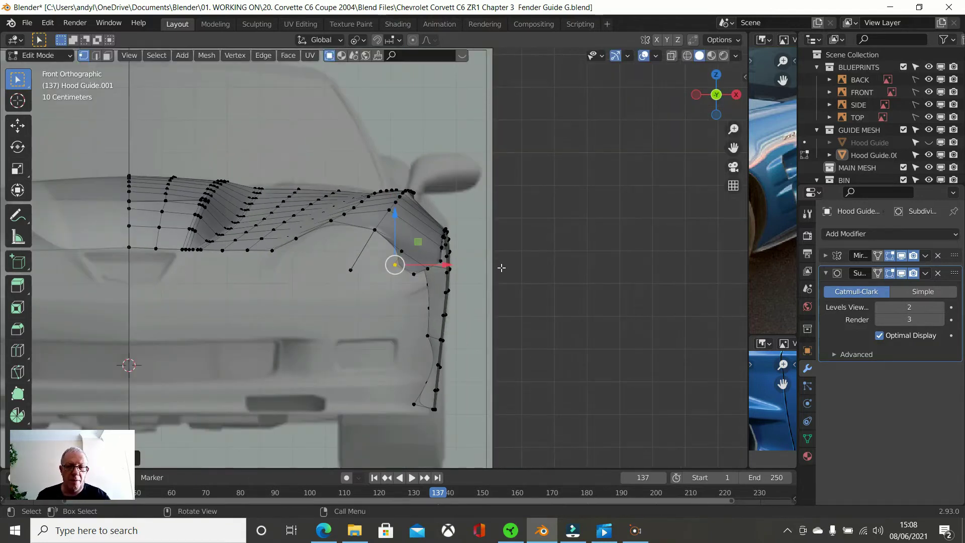
{"action": "middle_click_drag", "start_coordinate": [509, 257], "coordinate": [354, 220]}
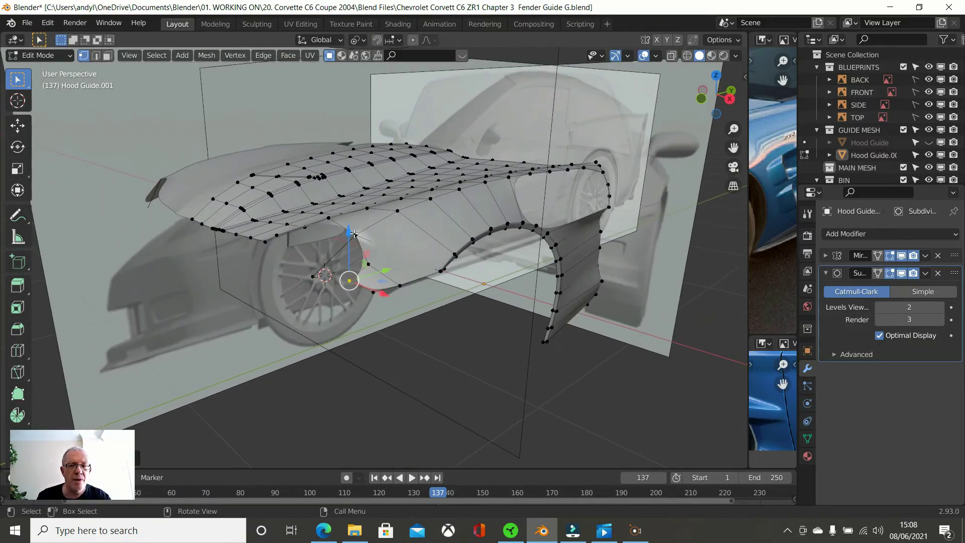
{"action": "left_click", "coordinate": [365, 238]}
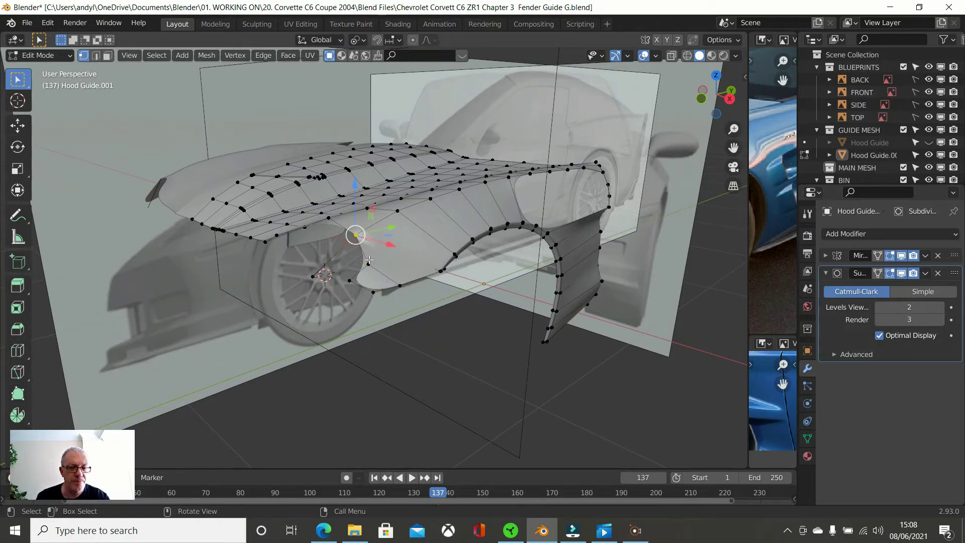
{"action": "left_click", "coordinate": [347, 277]}
{"action": "left_click", "coordinate": [310, 273]}
{"action": "middle_click_drag", "start_coordinate": [438, 269], "coordinate": [554, 286]}
{"action": "scroll", "coordinate": [550, 287], "scroll_direction": "up", "scroll_amount": 4}
{"action": "left_click", "coordinate": [339, 249]}
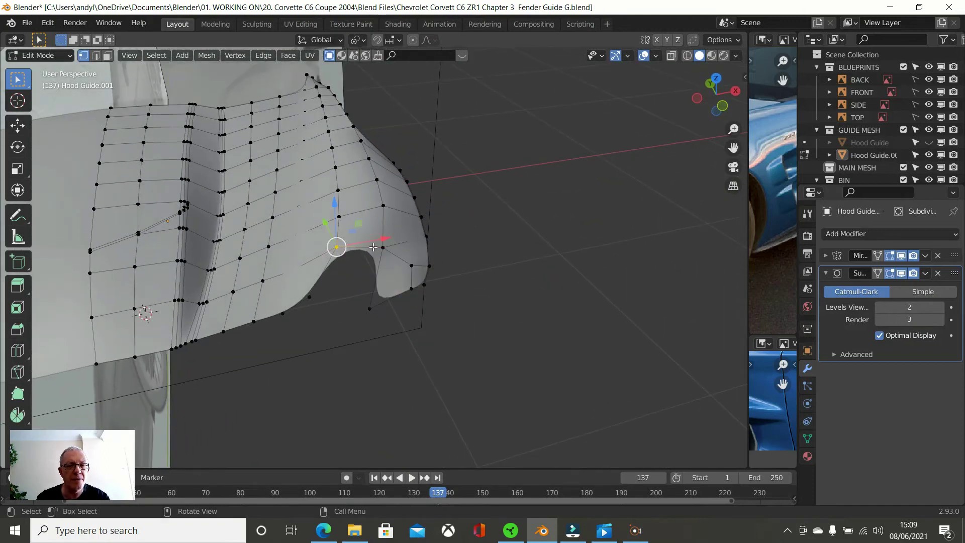
{"action": "left_click", "coordinate": [383, 248]}
{"action": "left_click", "coordinate": [338, 248]}
{"action": "key", "text": "f"}
{"action": "middle_click_drag", "start_coordinate": [485, 282], "coordinate": [403, 244]}
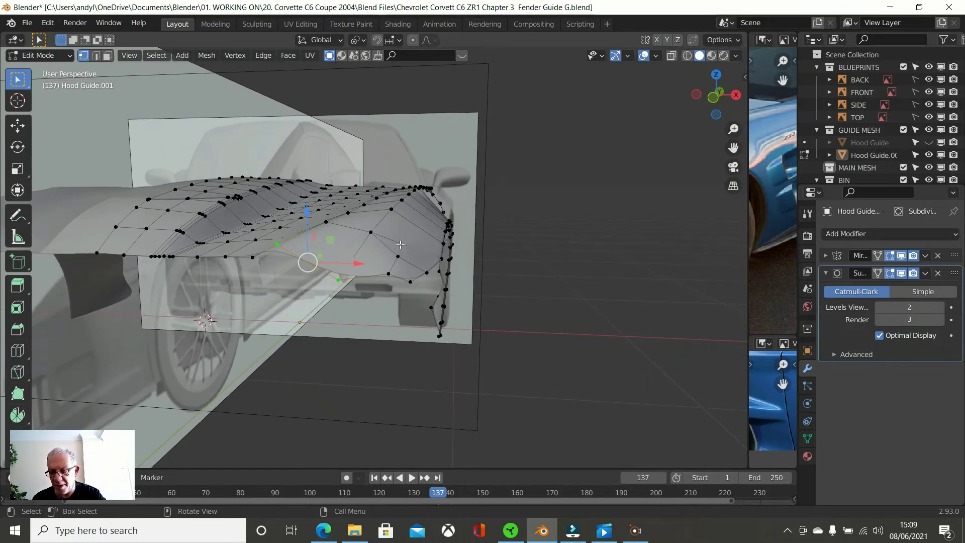
{"action": "key", "text": "KP_1"}
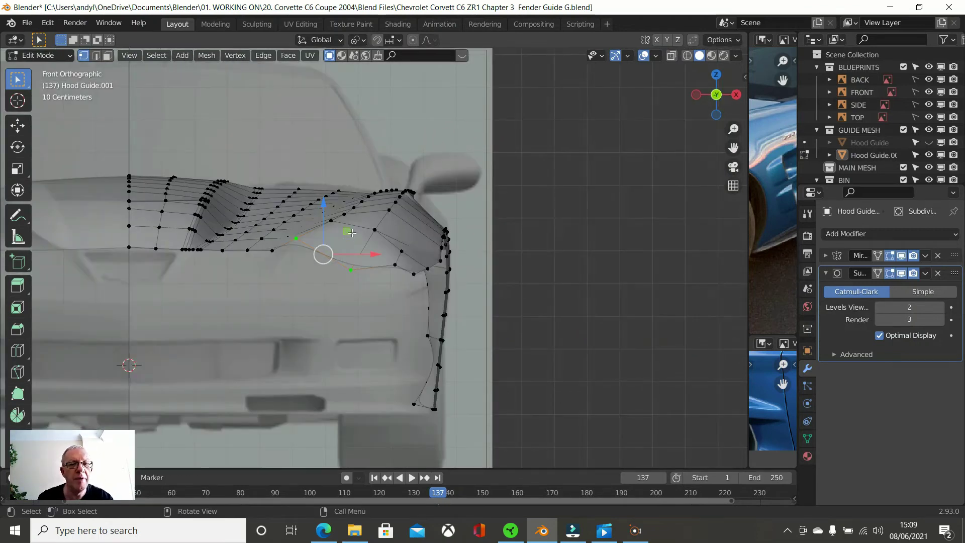
In front view, raise the middle vertex of the headlight edge onto the hood-fender line and shift it slightly outboard
{"action": "left_click", "coordinate": [349, 268]}
{"action": "left_click_drag", "start_coordinate": [348, 226], "coordinate": [349, 201]}
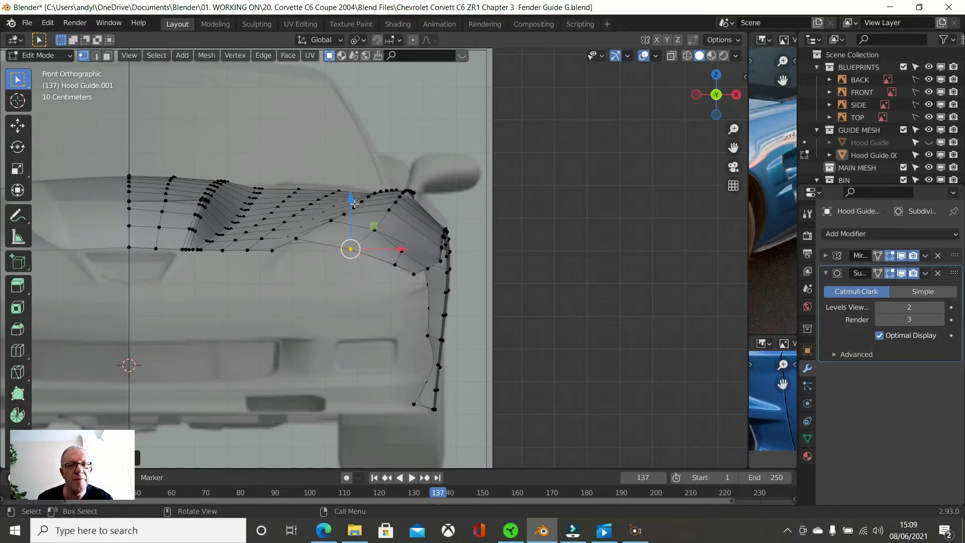
{"action": "left_click_drag", "start_coordinate": [370, 251], "coordinate": [375, 249]}
{"action": "left_click_drag", "start_coordinate": [358, 213], "coordinate": [359, 215]}
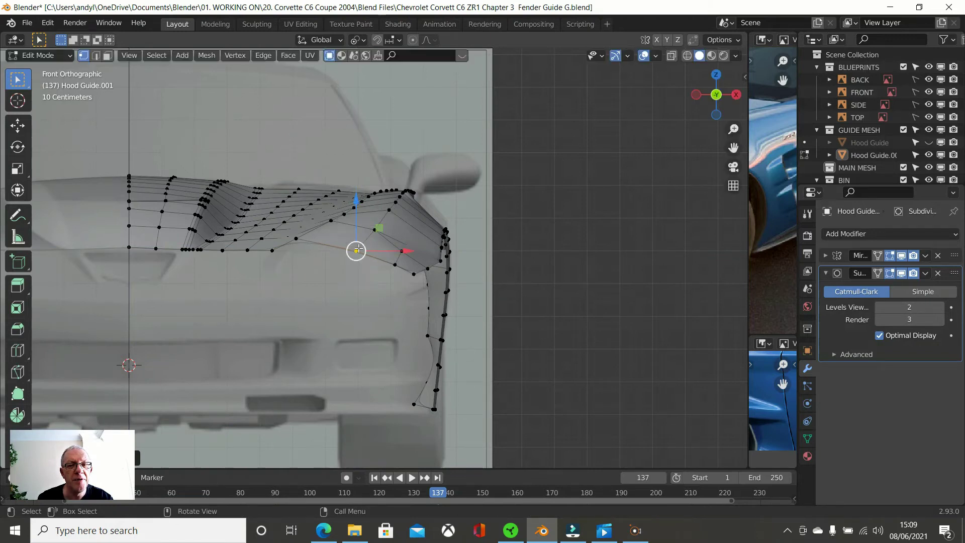
Slide the fender vertex just behind the headlight edge by about 0.21 toward the neighbouring rear vertex
{"action": "middle_click_drag", "start_coordinate": [416, 221], "coordinate": [334, 288]}
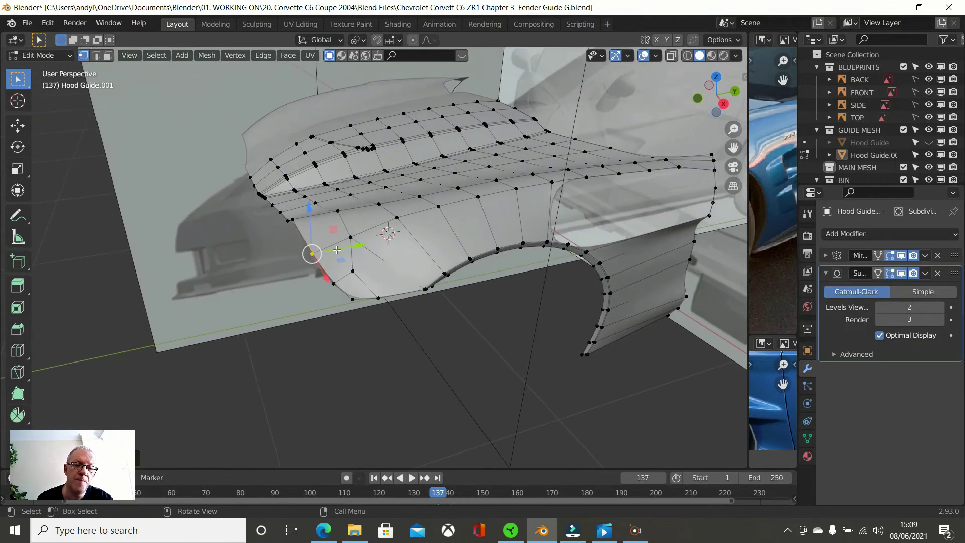
{"action": "middle_click_drag", "start_coordinate": [334, 254], "coordinate": [323, 267]}
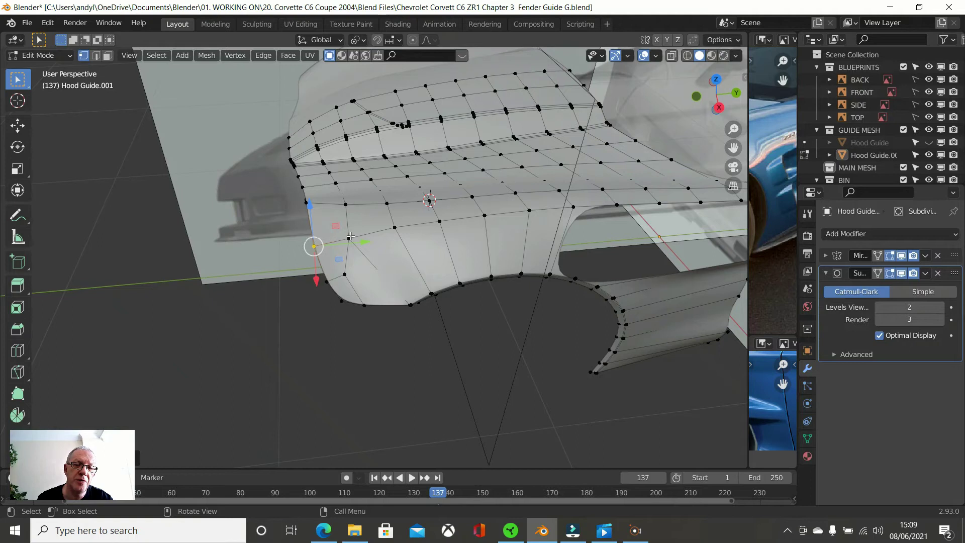
{"action": "middle_click_drag", "start_coordinate": [383, 235], "coordinate": [379, 248]}
{"action": "key", "text": "shift+v"}
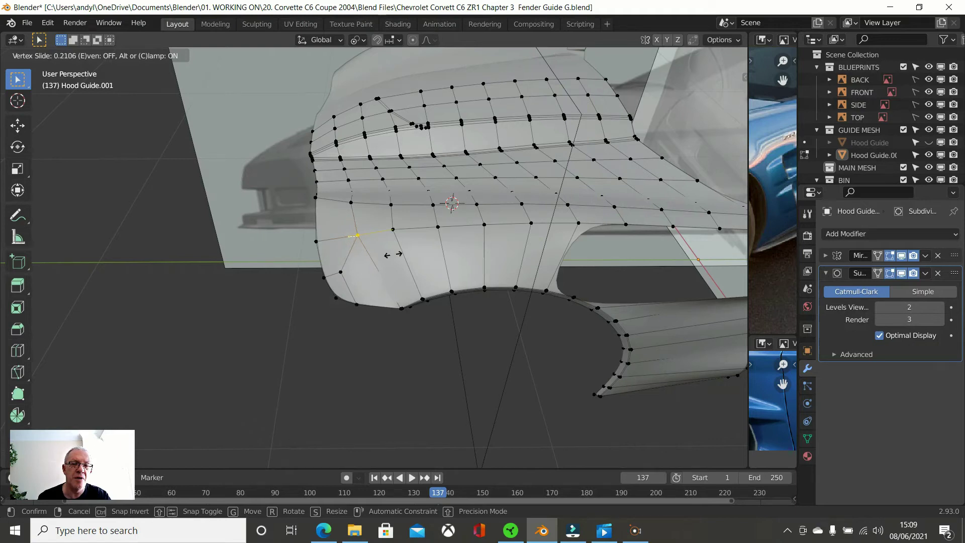
{"action": "left_click", "coordinate": [393, 255]}
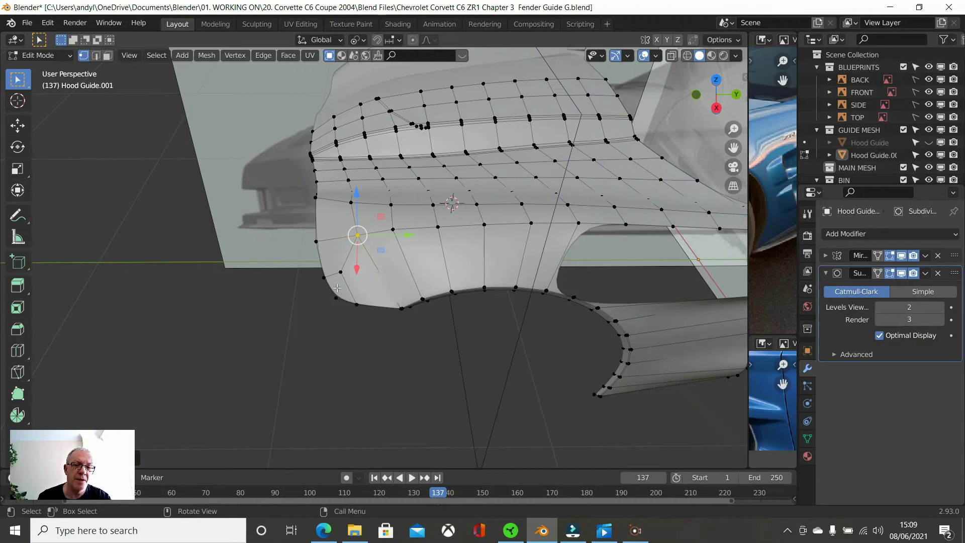
Dissolve the short edge between the interior vertex near the fender tip and the headlight-edge vertex
{"action": "scroll", "coordinate": [345, 273], "scroll_direction": "up", "scroll_amount": 1}
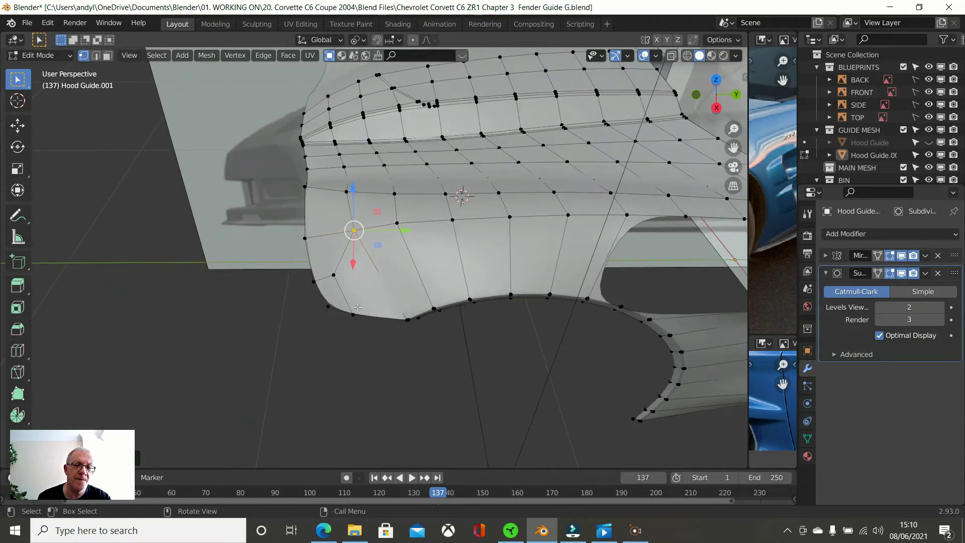
{"action": "middle_click_drag", "start_coordinate": [360, 263], "coordinate": [460, 230]}
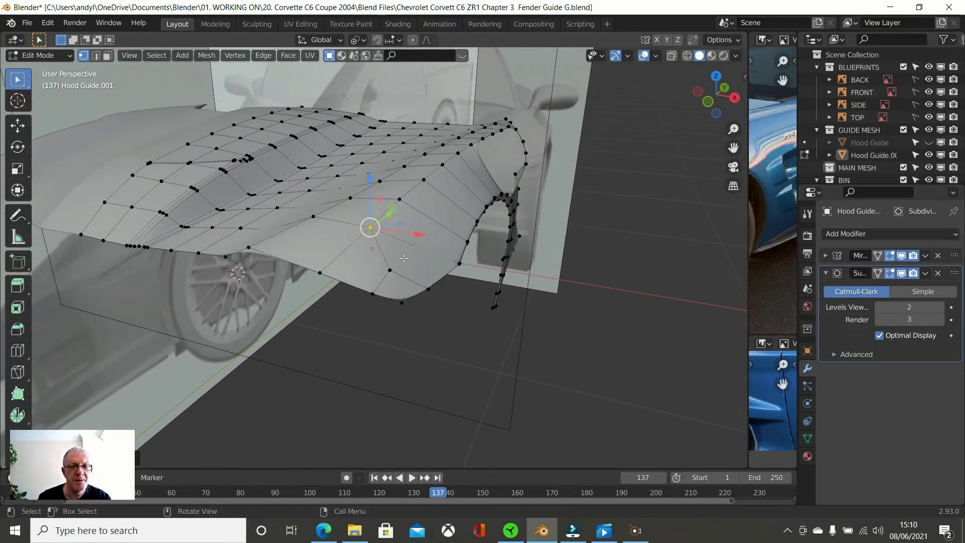
{"action": "left_click", "coordinate": [392, 269]}
{"action": "key", "text": "g"}
{"action": "left_click", "coordinate": [370, 297]}
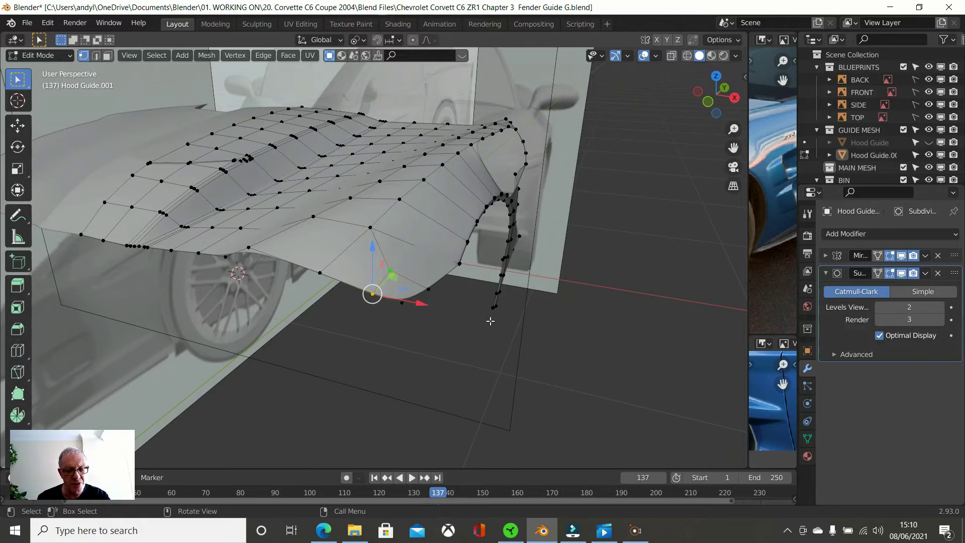
{"action": "key", "text": "x"}
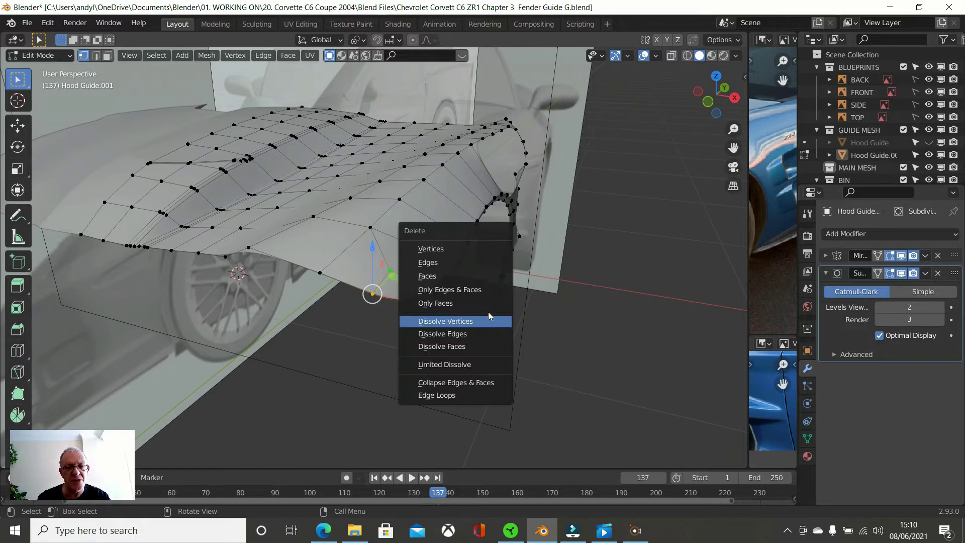
{"action": "left_click", "coordinate": [476, 334]}
Dissolve the edge running from the interior fender vertex down to the bottom-edge vertex between the tip and wheel arch
{"action": "middle_click_drag", "start_coordinate": [466, 299], "coordinate": [385, 286]}
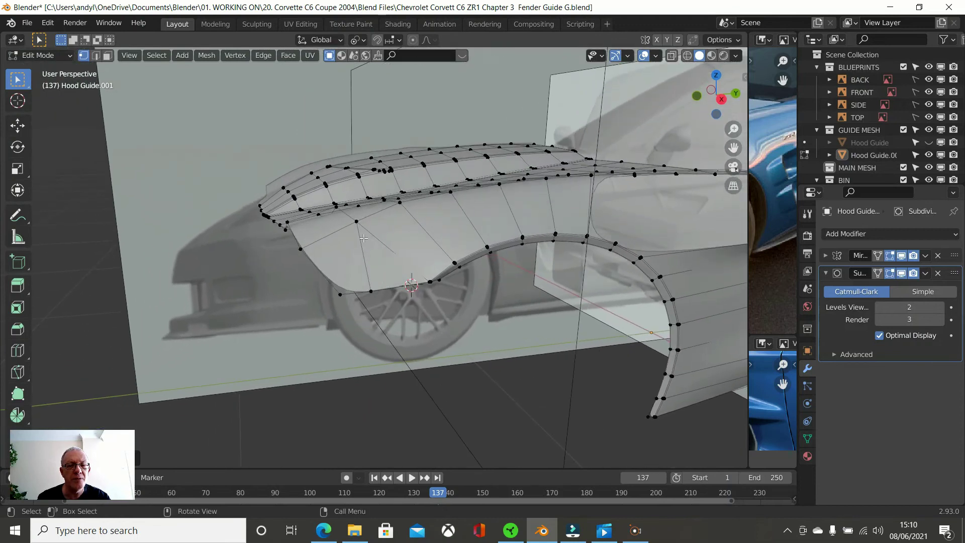
{"action": "left_click", "coordinate": [358, 224]}
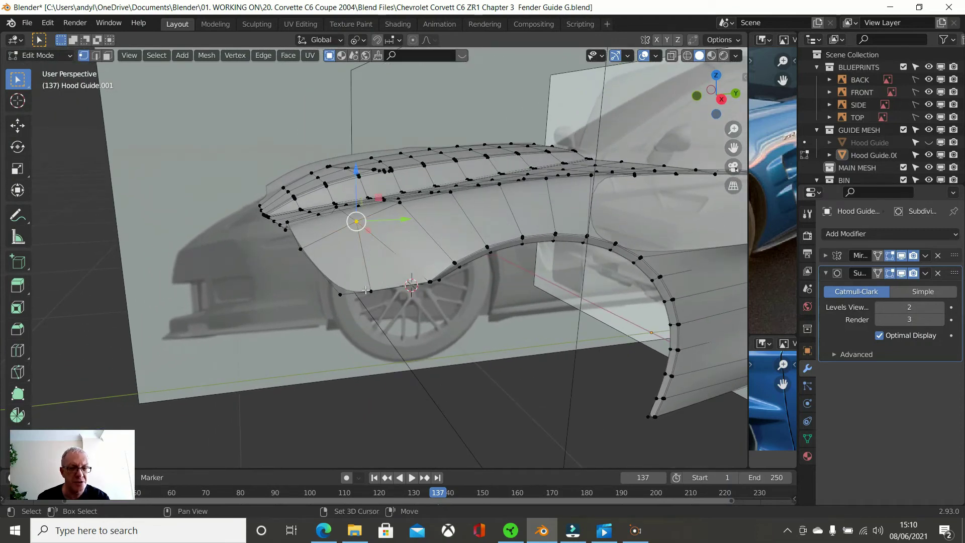
{"action": "left_click", "coordinate": [366, 290], "text": "shift"}
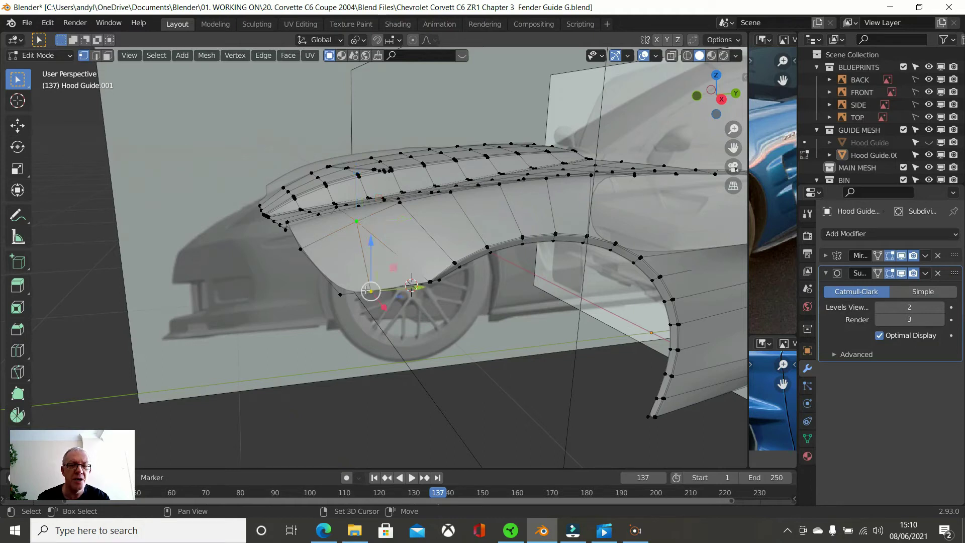
{"action": "key", "text": "x"}
{"action": "left_click", "coordinate": [460, 306]}
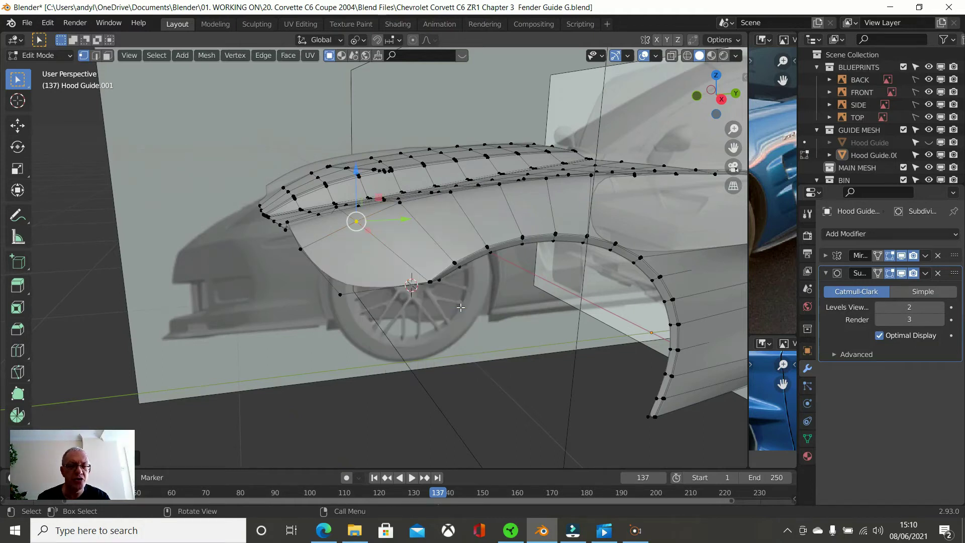
Examine the smoothed fender front against the side blueprint, with and without its mesh shown
{"action": "middle_click_drag", "start_coordinate": [462, 308], "coordinate": [448, 264]}
{"action": "scroll", "coordinate": [555, 315], "scroll_direction": "down", "scroll_amount": 2}
{"action": "key", "text": "Tab"}
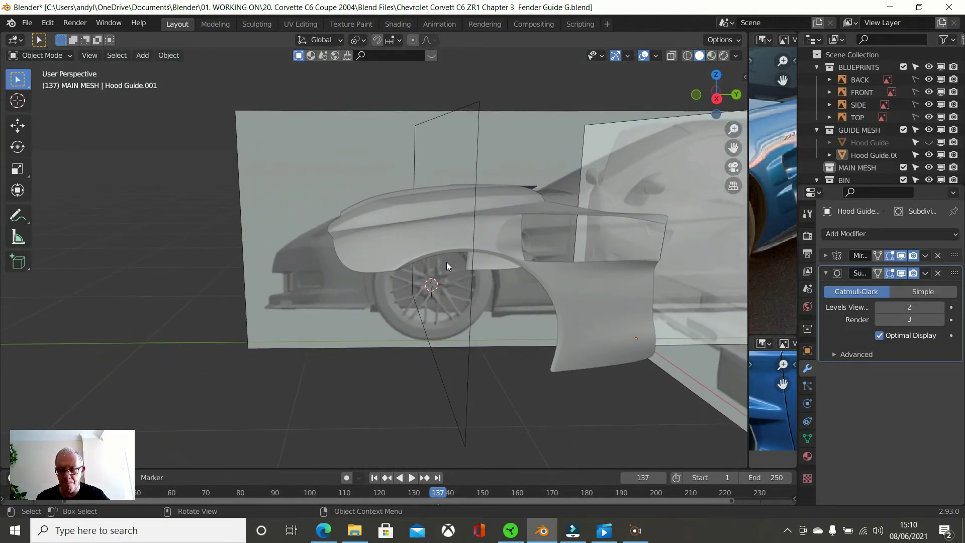
{"action": "key", "text": "KP_3"}
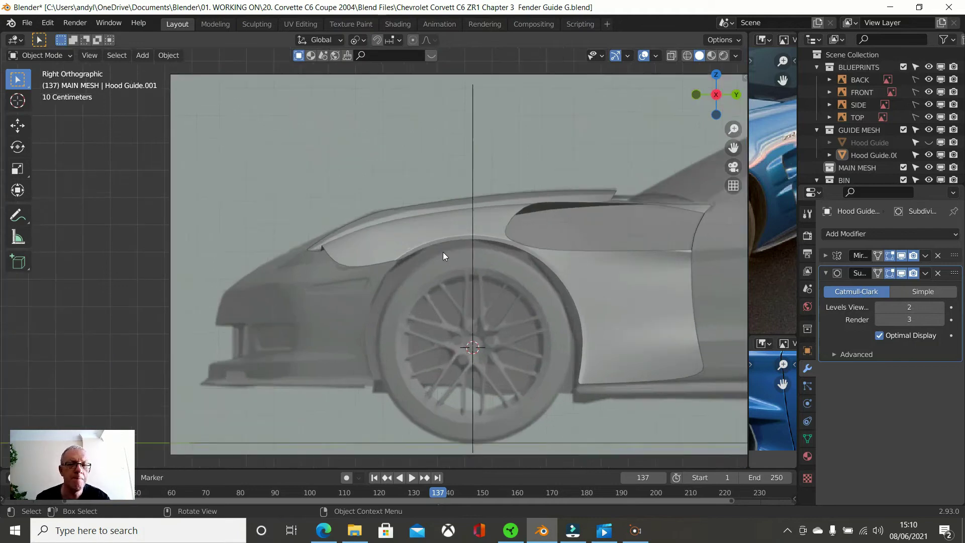
{"action": "scroll", "coordinate": [443, 252], "scroll_direction": "up", "scroll_amount": 4}
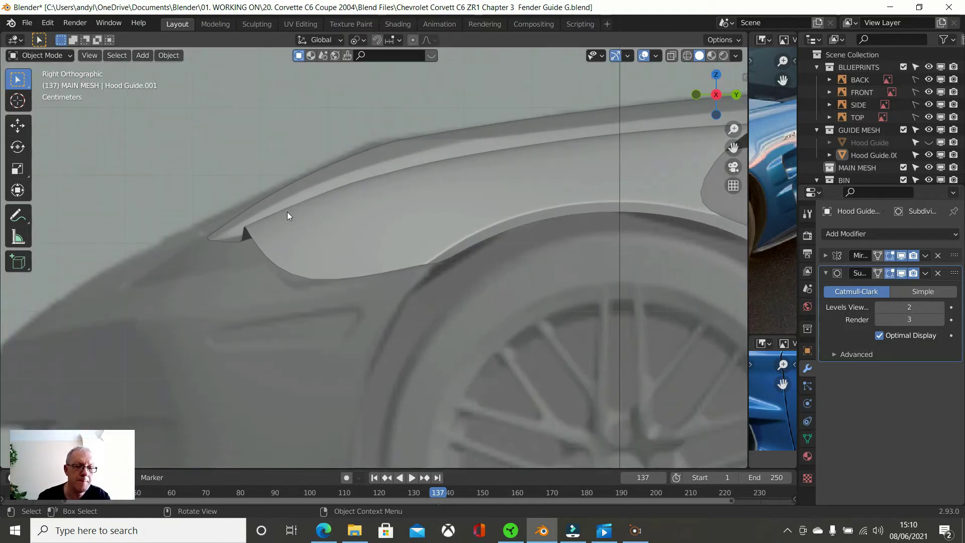
{"action": "key", "text": "Tab"}
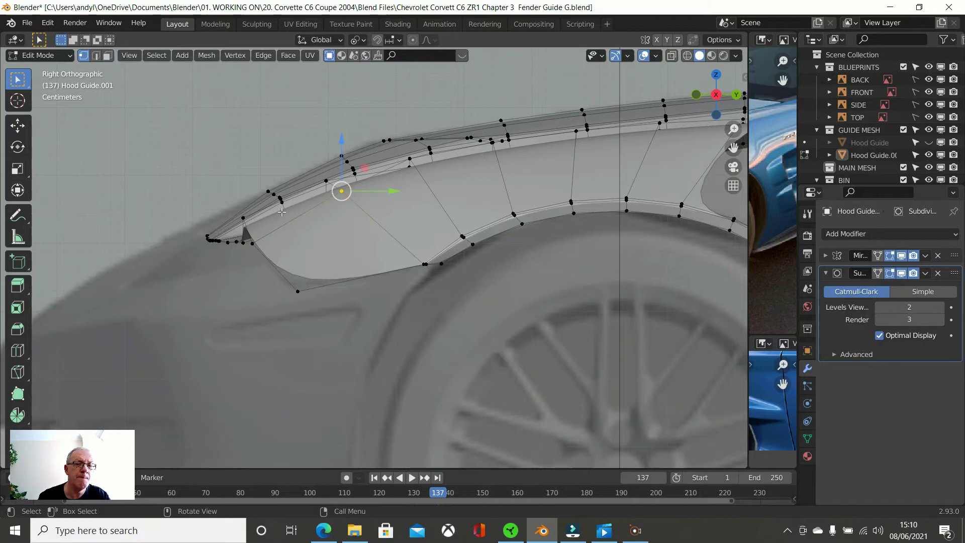
{"action": "key", "text": "Tab"}
{"action": "key", "text": "Tab"}
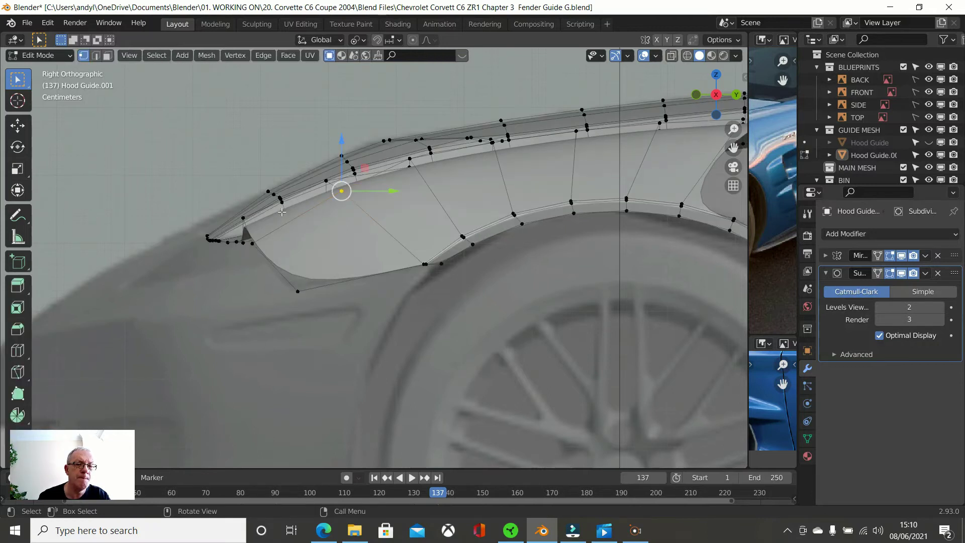
{"action": "middle_click_drag", "start_coordinate": [285, 214], "coordinate": [308, 231]}
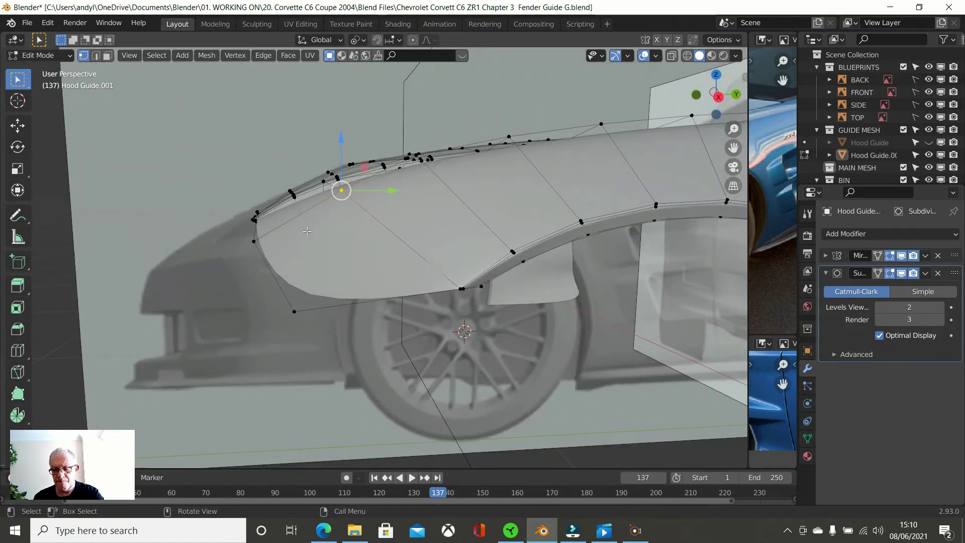
In right view, slightly raise the headlight-edge vertex and the interior fender vertex behind it
{"action": "key", "text": "KP_3"}
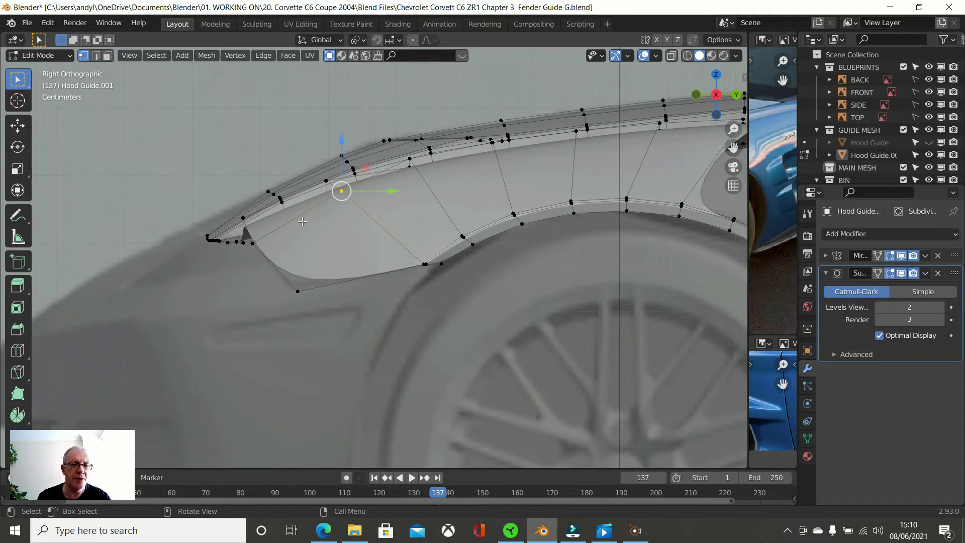
{"action": "left_click", "coordinate": [256, 241]}
{"action": "left_click_drag", "start_coordinate": [253, 217], "coordinate": [253, 213]}
{"action": "left_click", "coordinate": [343, 192]}
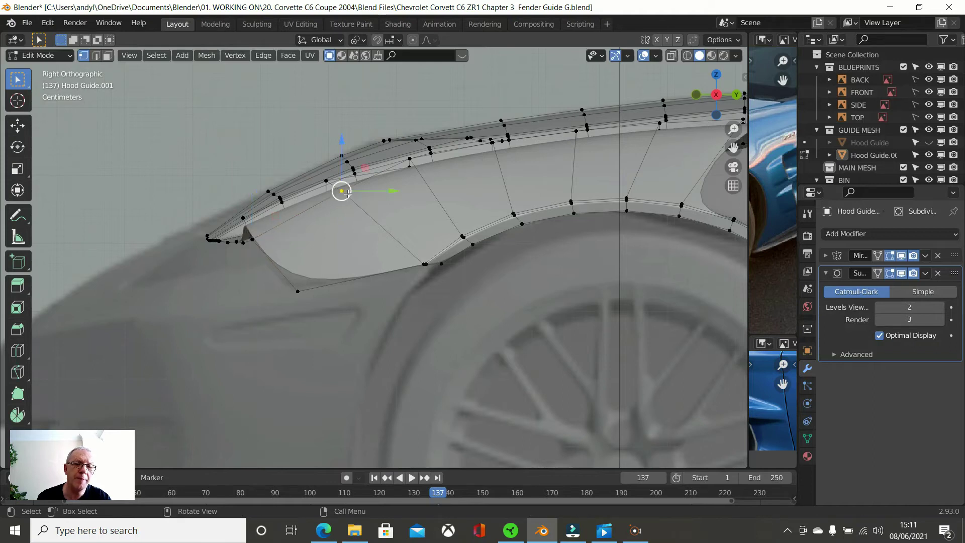
{"action": "left_click_drag", "start_coordinate": [342, 172], "coordinate": [344, 151]}
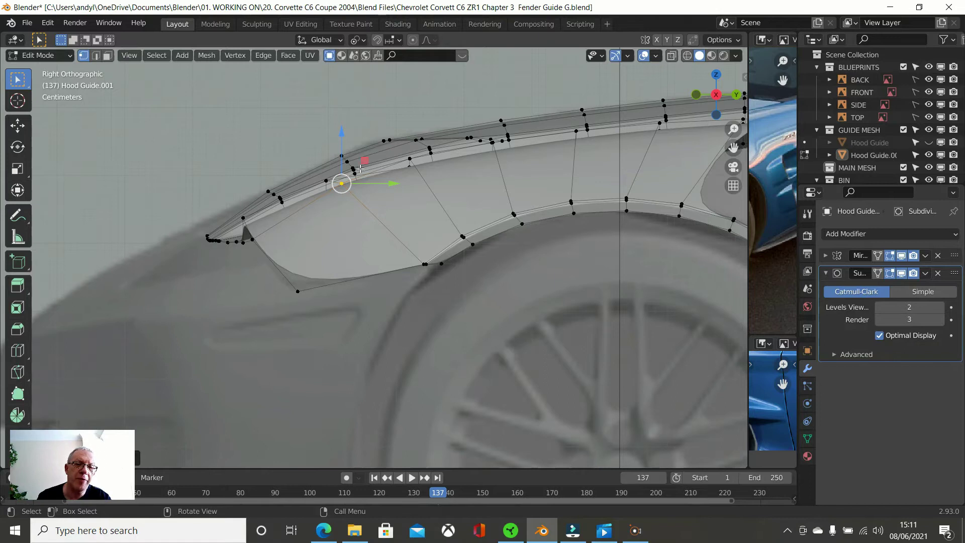
{"action": "left_click_drag", "start_coordinate": [254, 208], "coordinate": [254, 192]}
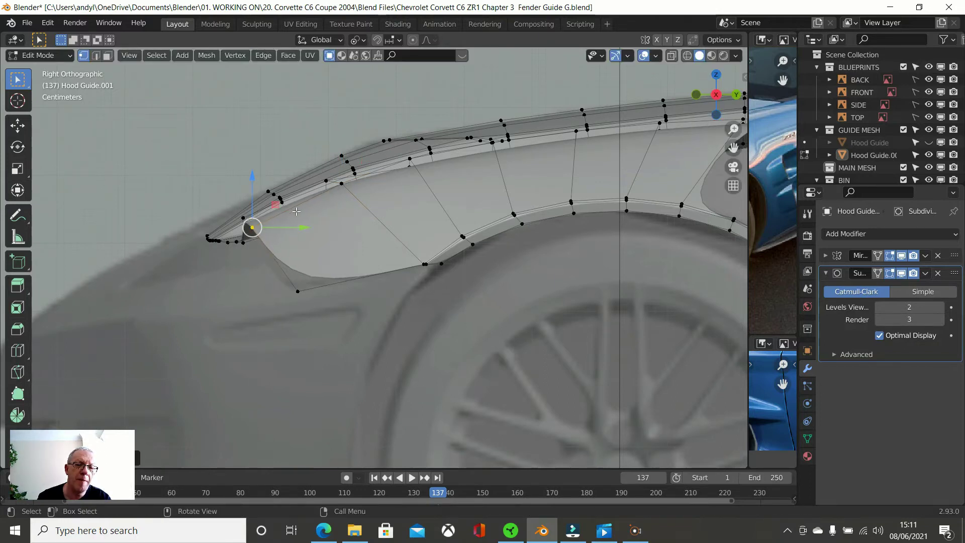
Switch the viewport's solid lighting to MatCap and examine the fender surface around the headlight from the side and front
{"action": "mouse_move", "coordinate": [353, 225]}
{"action": "middle_mouse_down"}
{"action": "mouse_move", "coordinate": [532, 242]}
{"action": "mouse_move", "coordinate": [545, 222]}
{"action": "mouse_move", "coordinate": [523, 214]}
{"action": "mouse_move", "coordinate": [485, 232]}
{"action": "mouse_move", "coordinate": [443, 274]}
{"action": "mouse_move", "coordinate": [465, 249]}
{"action": "middle_mouse_up"}
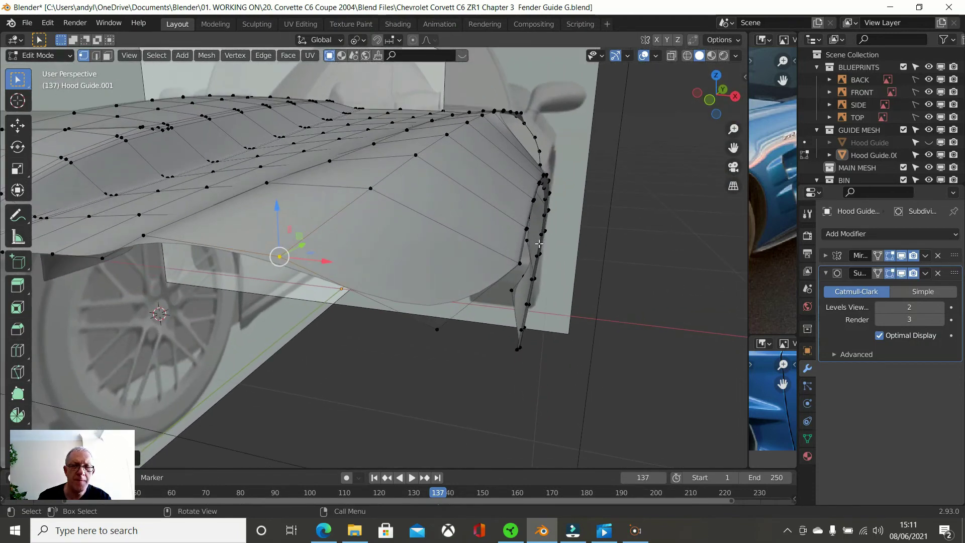
{"action": "left_click", "coordinate": [736, 56]}
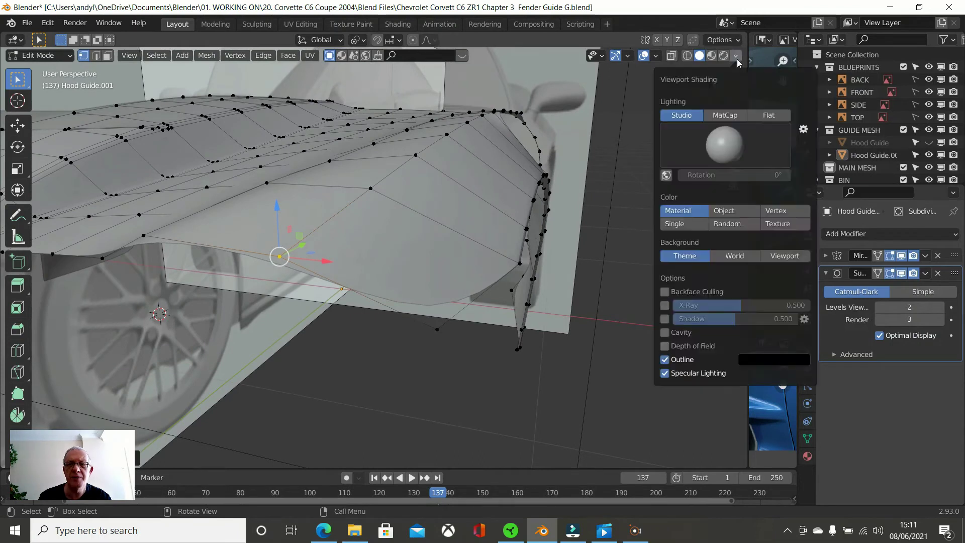
{"action": "left_click", "coordinate": [725, 114]}
{"action": "mouse_move", "coordinate": [513, 181]}
{"action": "middle_mouse_down"}
{"action": "mouse_move", "coordinate": [511, 220]}
{"action": "mouse_move", "coordinate": [419, 201]}
{"action": "mouse_move", "coordinate": [397, 221]}
{"action": "mouse_move", "coordinate": [399, 194]}
{"action": "middle_mouse_up"}
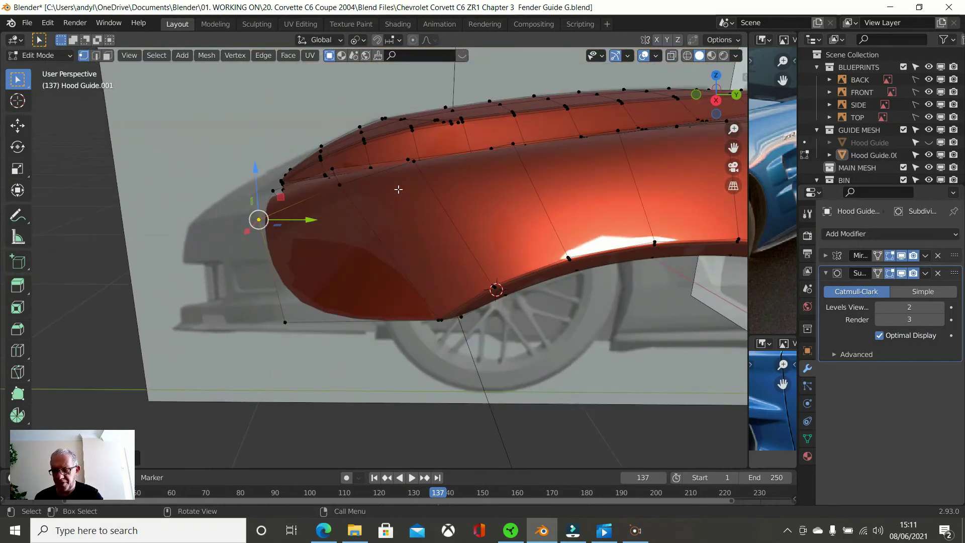
{"action": "key", "text": "KP_3"}
{"action": "scroll", "coordinate": [402, 188], "scroll_direction": "up", "scroll_amount": 2}
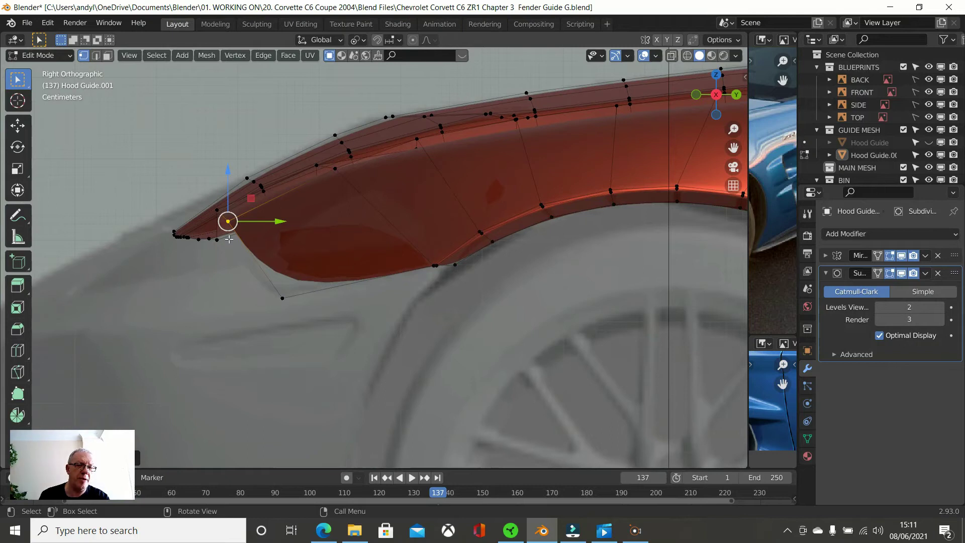
{"action": "scroll", "coordinate": [236, 236], "scroll_direction": "down", "scroll_amount": 2}
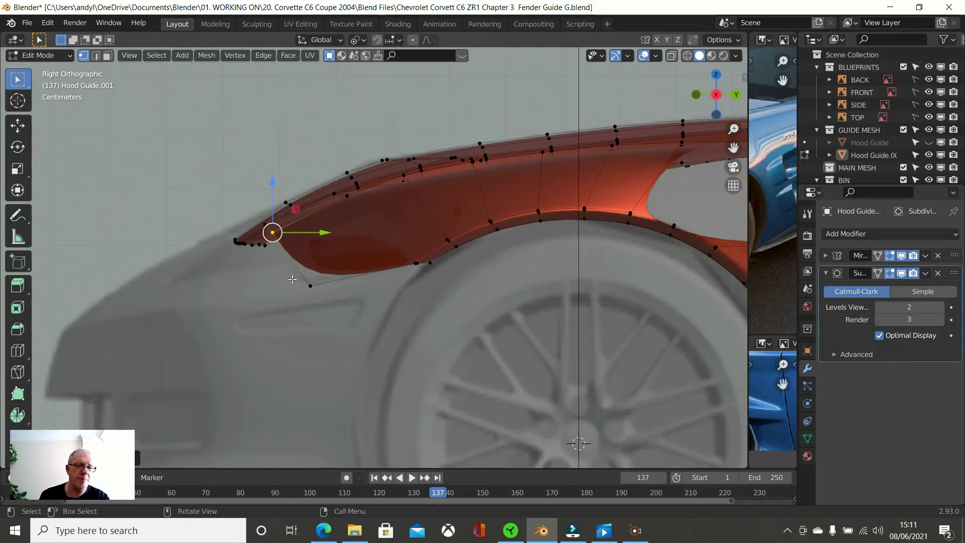
{"action": "middle_click_drag", "start_coordinate": [310, 263], "coordinate": [508, 297]}
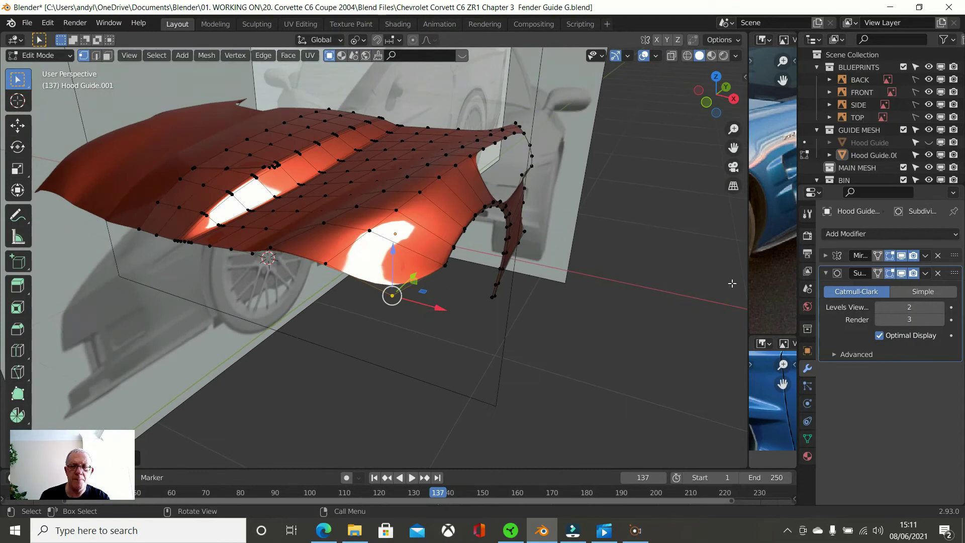
Widen the reference photo area and compare the fender's front and the panel behind the wheel arch with the photos
{"action": "left_click_drag", "start_coordinate": [748, 280], "coordinate": [514, 274]}
{"action": "middle_click_drag", "start_coordinate": [604, 228], "coordinate": [754, 230]}
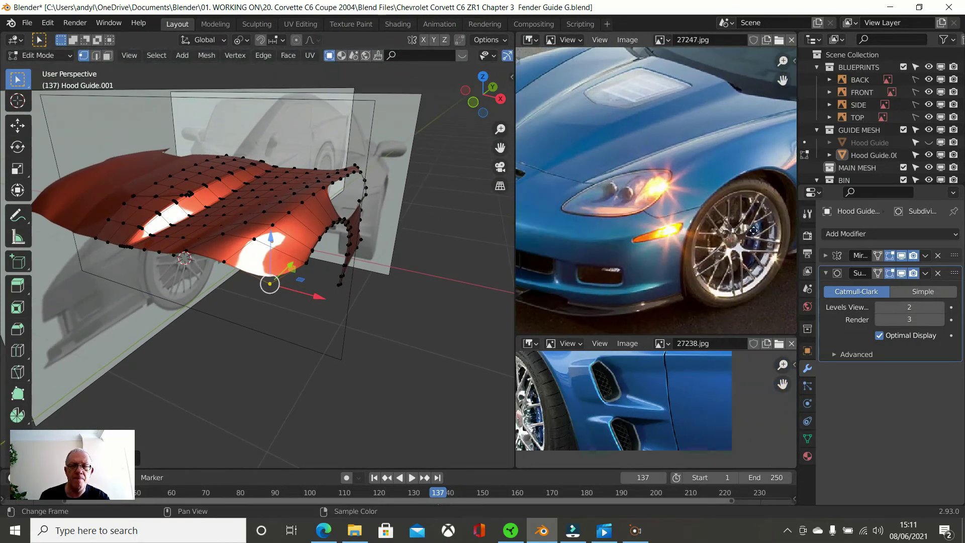
{"action": "middle_click_drag", "start_coordinate": [427, 232], "coordinate": [304, 219]}
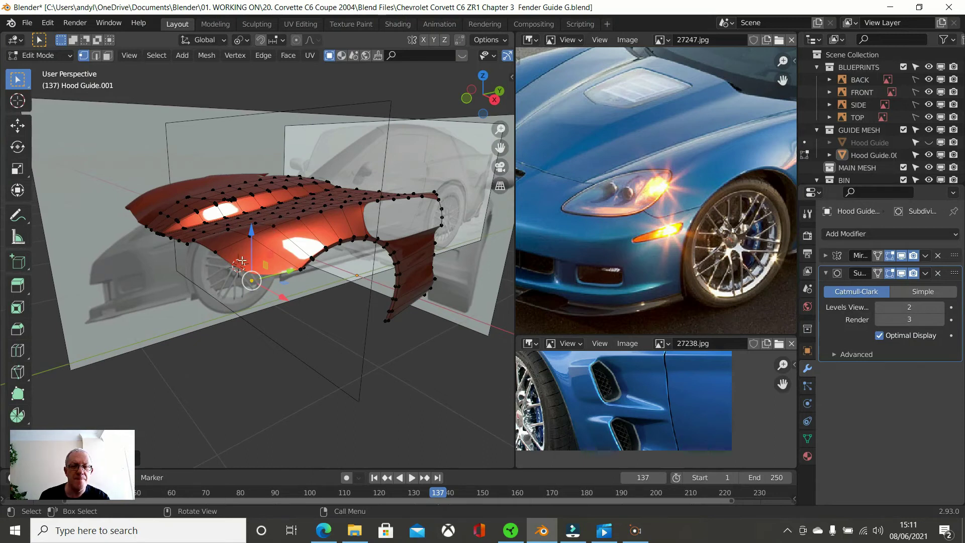
{"action": "middle_click_drag", "start_coordinate": [242, 259], "coordinate": [208, 257]}
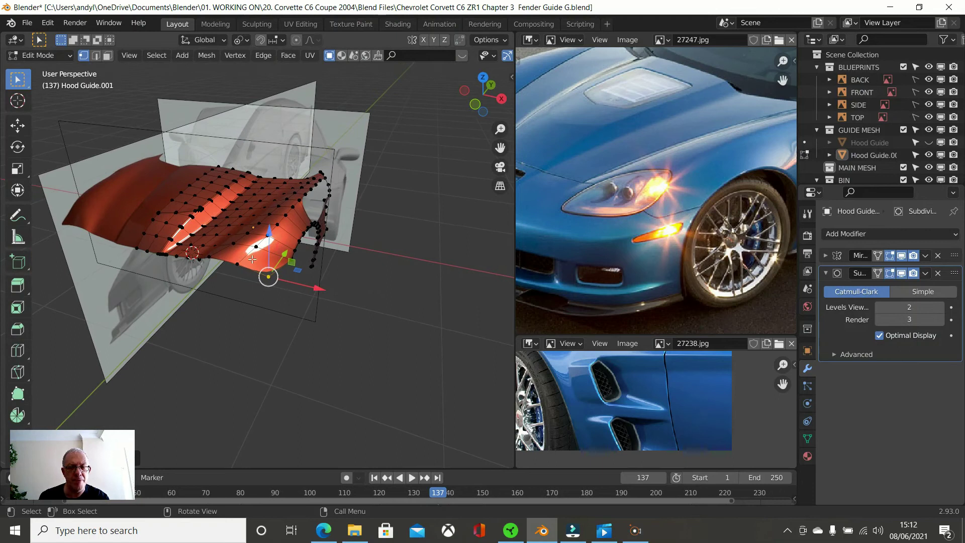
{"action": "middle_click_drag", "start_coordinate": [382, 259], "coordinate": [332, 256]}
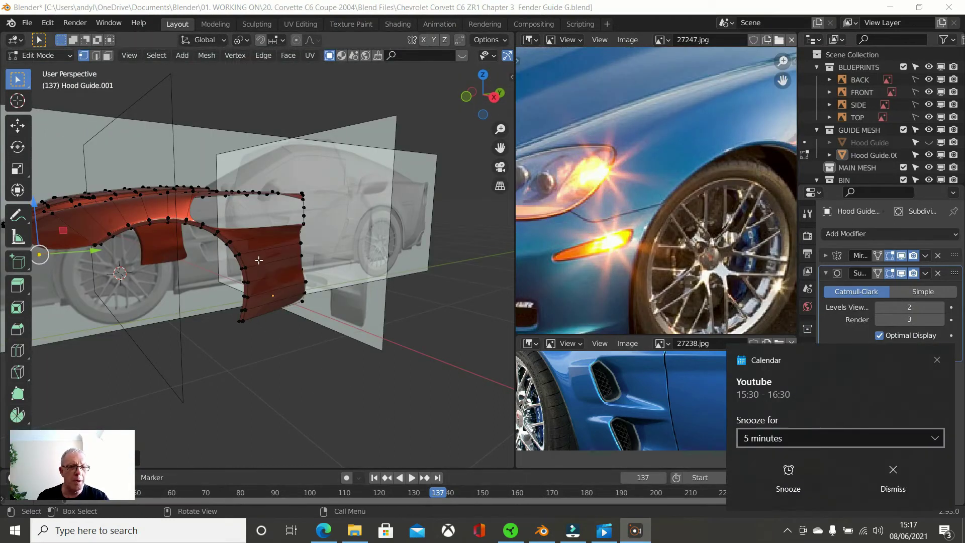
{"action": "mouse_move", "coordinate": [259, 260]}
{"action": "middle_mouse_down"}
{"action": "mouse_move", "coordinate": [240, 253]}
{"action": "mouse_move", "coordinate": [249, 255]}
{"action": "middle_mouse_up"}
{"action": "scroll", "coordinate": [276, 273], "scroll_direction": "up", "scroll_amount": 2}
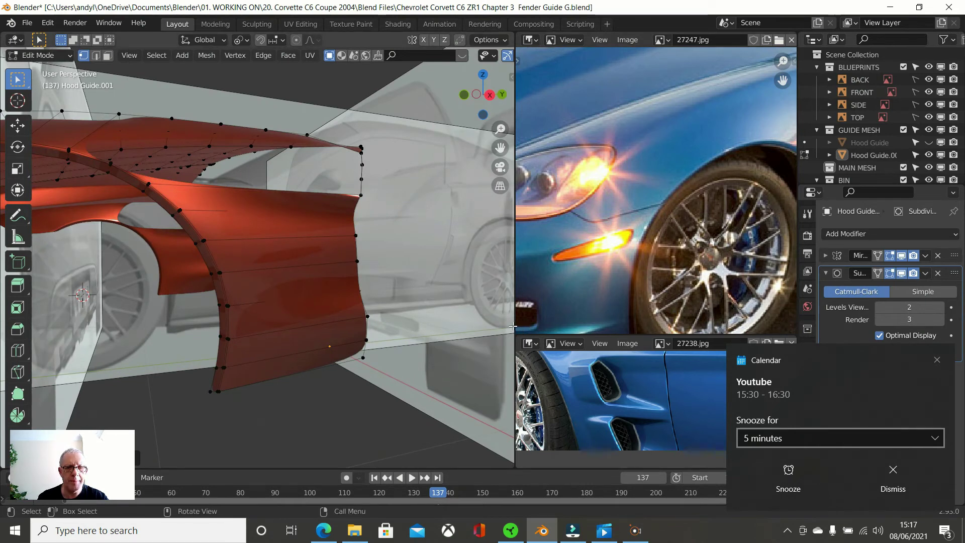
Enlarge the 3D viewport and compare the fender's outer edge with the top blueprint in wireframe shading
{"action": "left_click_drag", "start_coordinate": [516, 324], "coordinate": [781, 324]}
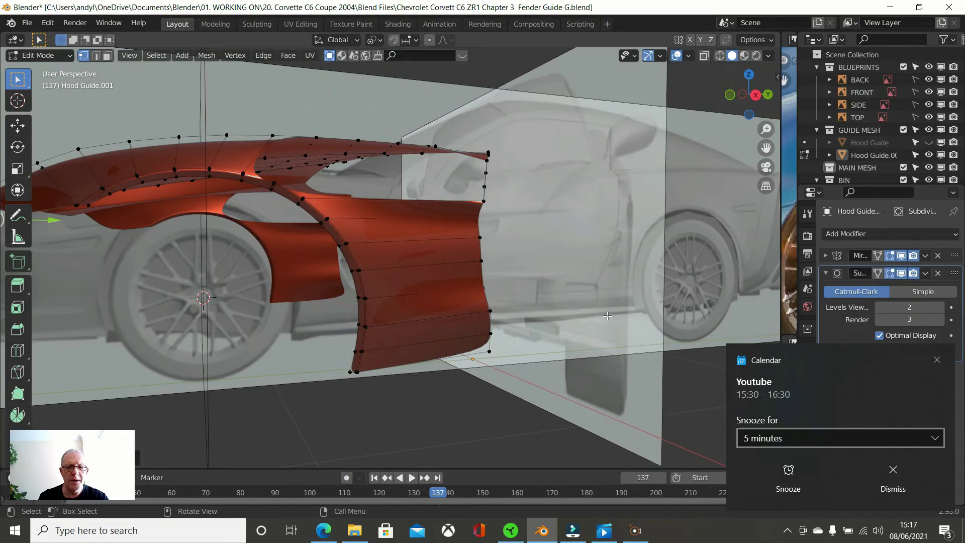
{"action": "key", "text": "KP_7"}
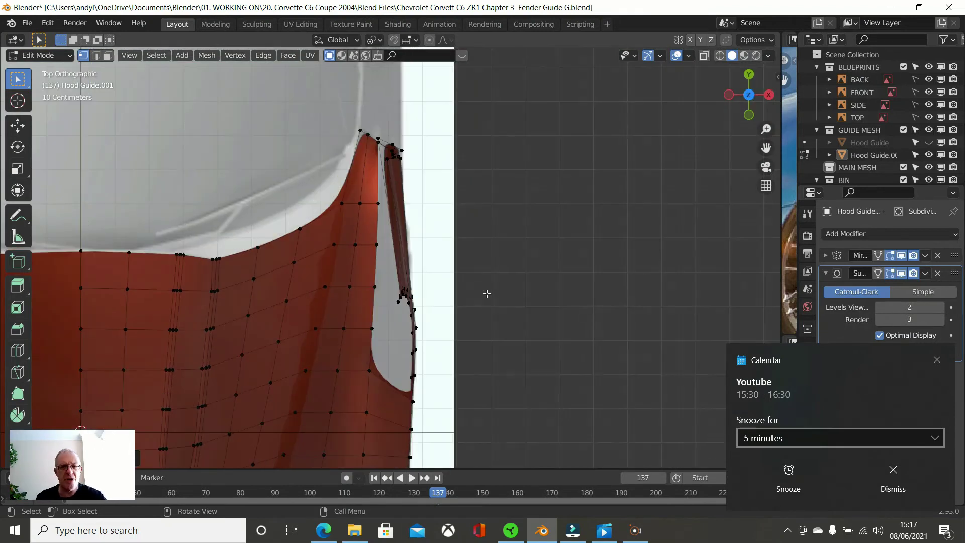
{"action": "key", "text": "z"}
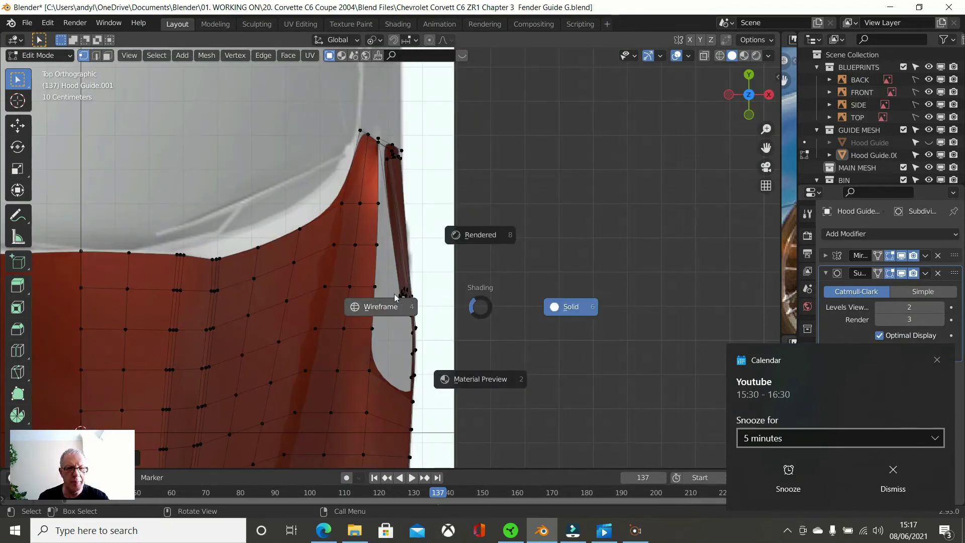
{"action": "left_click", "coordinate": [378, 306]}
{"action": "scroll", "coordinate": [436, 282], "scroll_direction": "up", "scroll_amount": 1}
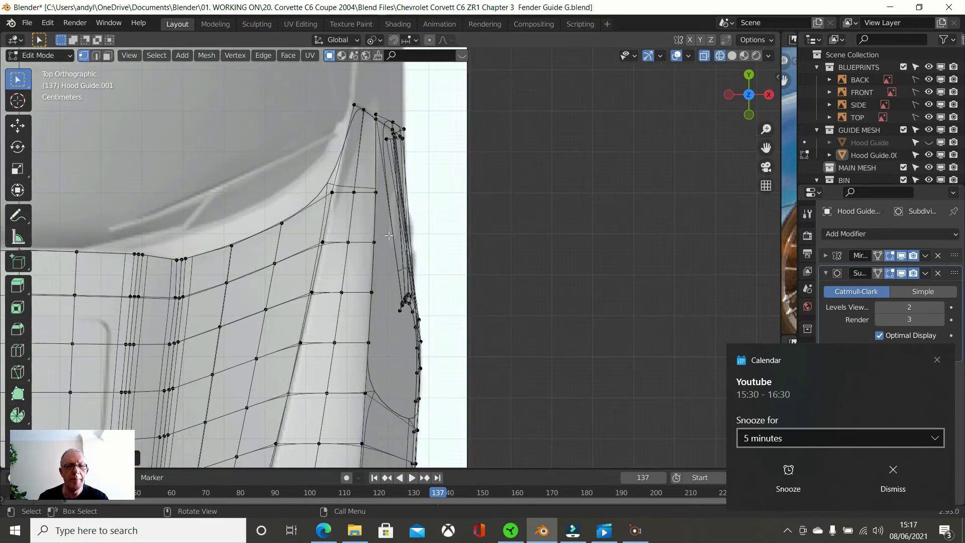
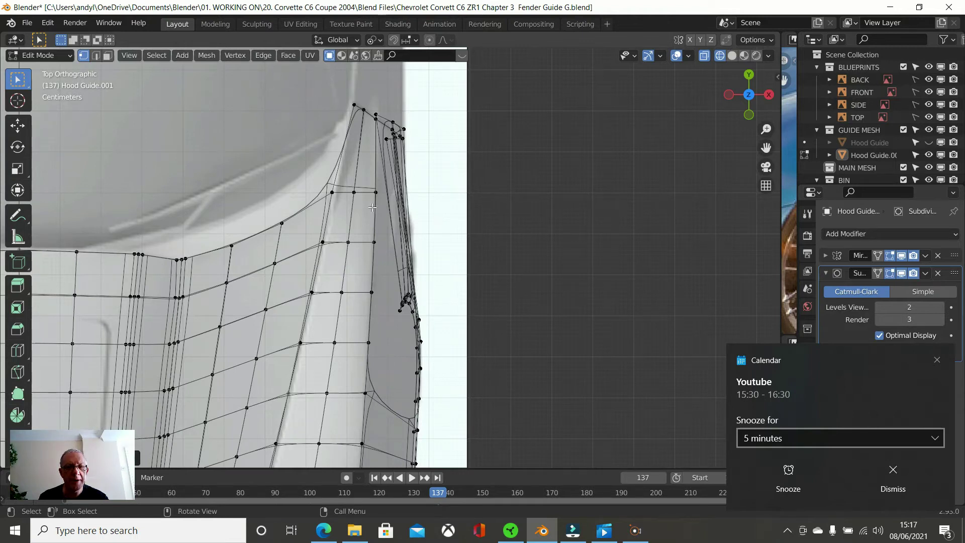
{"action": "scroll", "coordinate": [405, 218], "scroll_direction": "down", "scroll_amount": 1}
{"action": "middle_click_drag", "start_coordinate": [448, 245], "coordinate": [346, 178]}
Return the viewport to solid shading and switch its lighting to Studio
{"action": "key", "text": "z"}
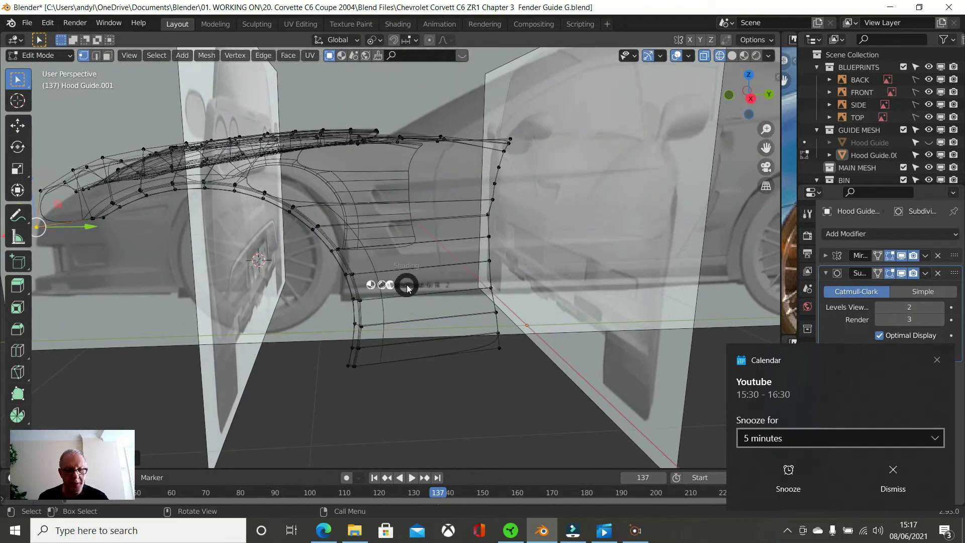
{"action": "left_click", "coordinate": [494, 287]}
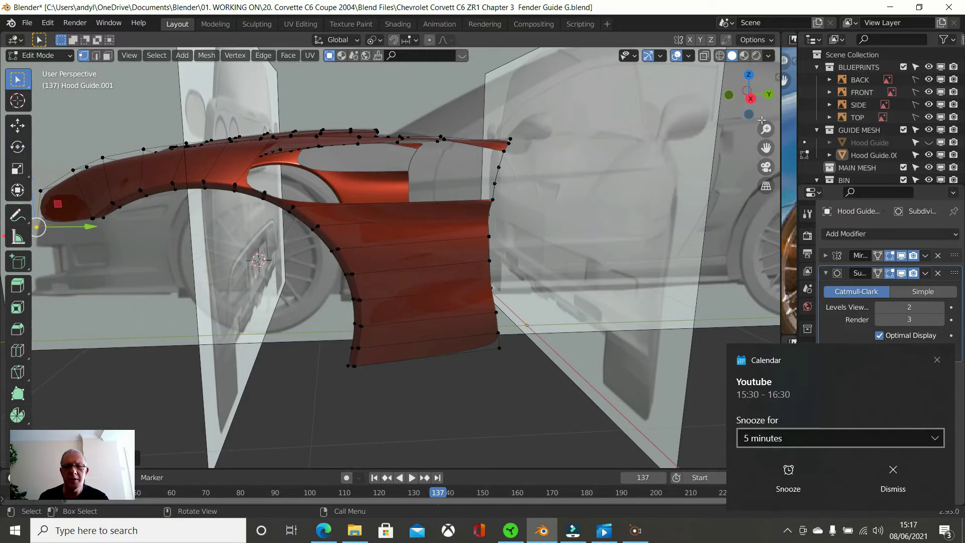
{"action": "left_click", "coordinate": [769, 56]}
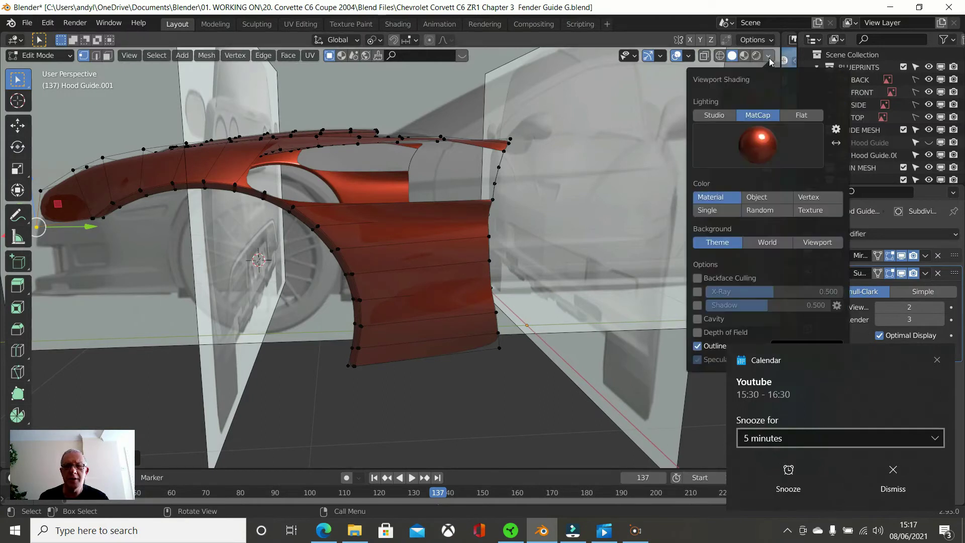
{"action": "left_click", "coordinate": [715, 116]}
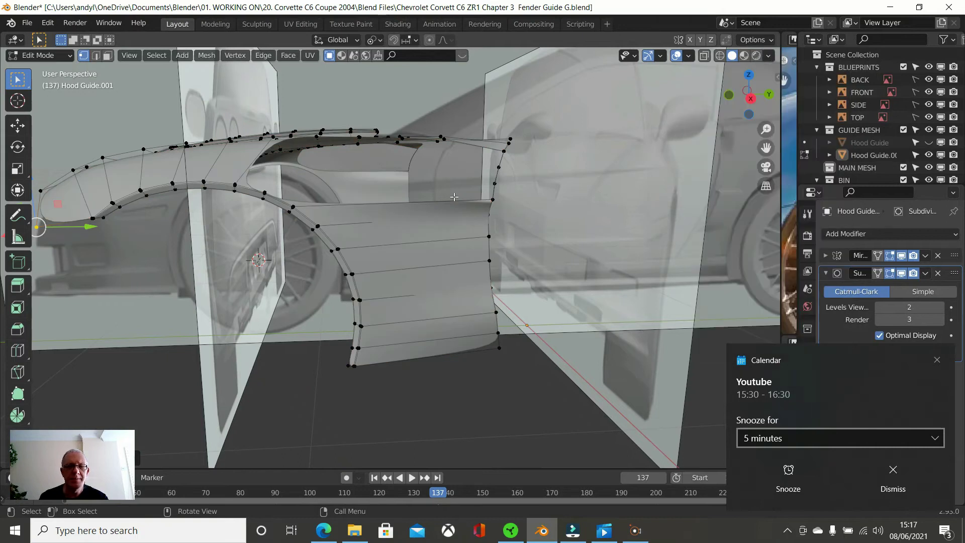
Add four evenly spaced vertical loop cuts across the fender panel behind the wheel arch
{"action": "middle_click_drag", "start_coordinate": [390, 212], "coordinate": [387, 232]}
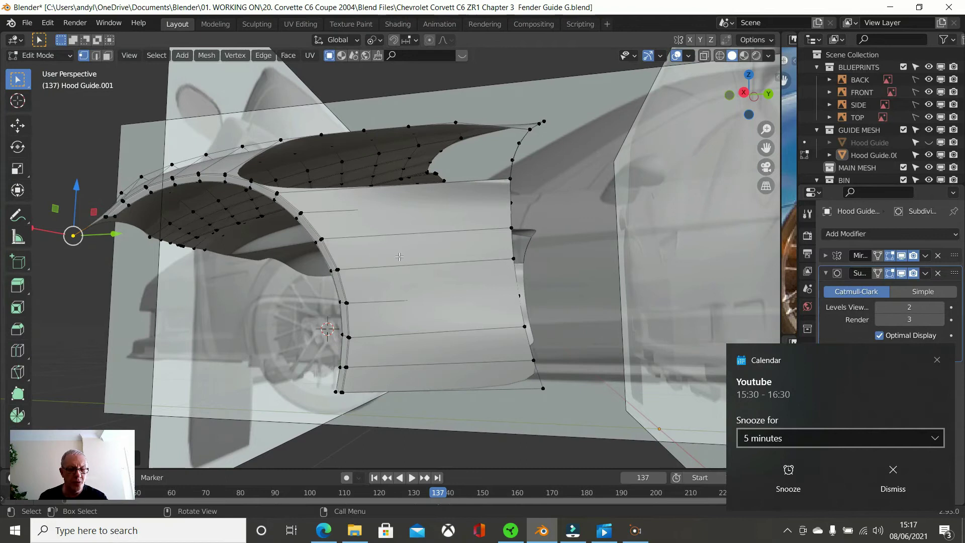
{"action": "key", "text": "ctrl+r"}
{"action": "scroll", "coordinate": [399, 256], "scroll_direction": "up", "scroll_amount": 2}
{"action": "scroll", "coordinate": [399, 256], "scroll_direction": "up", "scroll_amount": 1}
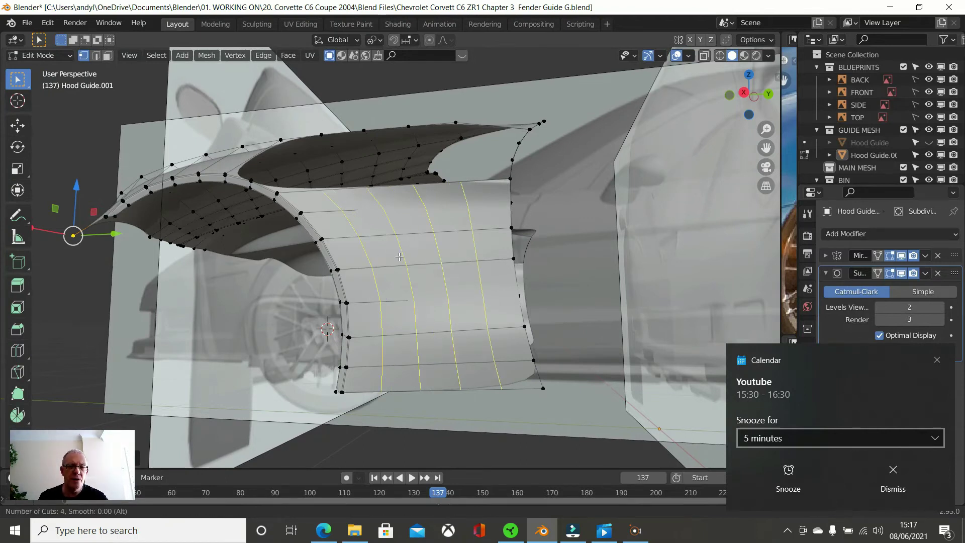
{"action": "left_click", "coordinate": [399, 256]}
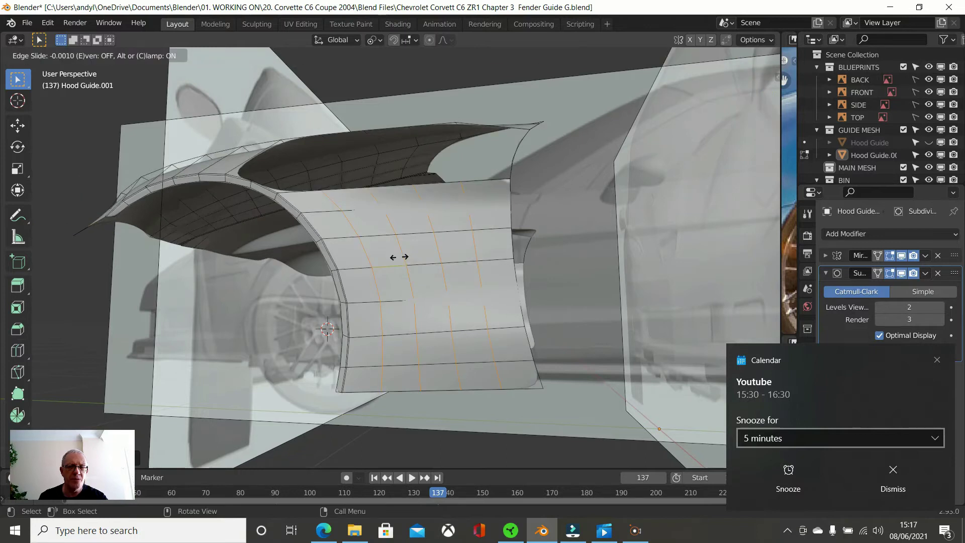
{"action": "right_click", "coordinate": [399, 257]}
Dismiss the calendar reminder, widen the reference photo area, and compare the subdivided panel behind the wheel arch with the vent area in the photos
{"action": "middle_click_drag", "start_coordinate": [579, 456], "coordinate": [548, 391]}
{"action": "middle_click_drag", "start_coordinate": [480, 340], "coordinate": [437, 326]}
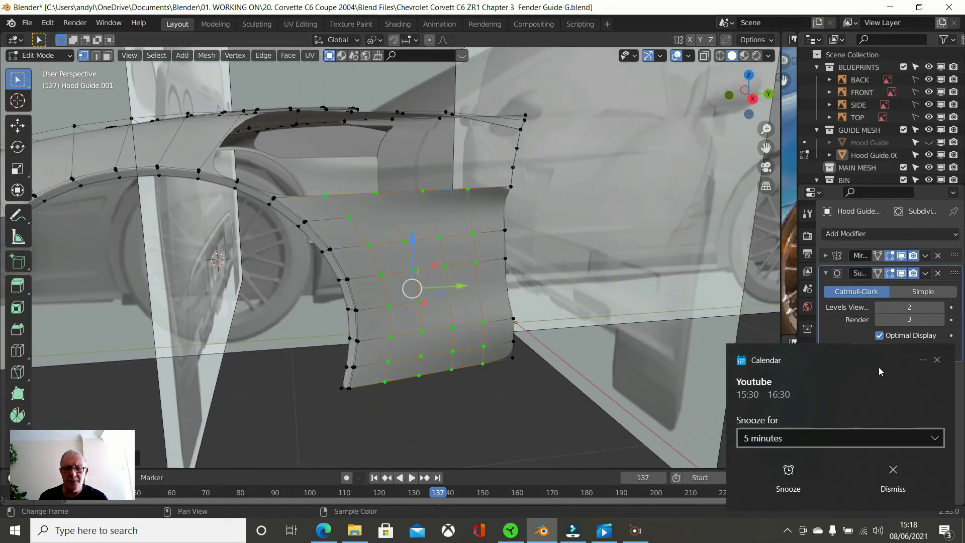
{"action": "left_click", "coordinate": [938, 361]}
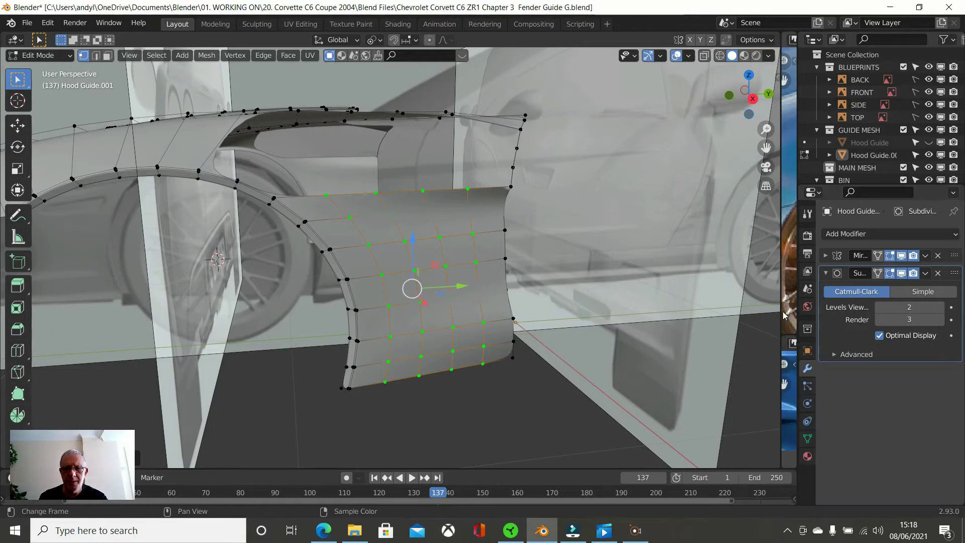
{"action": "left_click_drag", "start_coordinate": [780, 309], "coordinate": [312, 309]}
{"action": "middle_click_drag", "start_coordinate": [560, 241], "coordinate": [337, 269]}
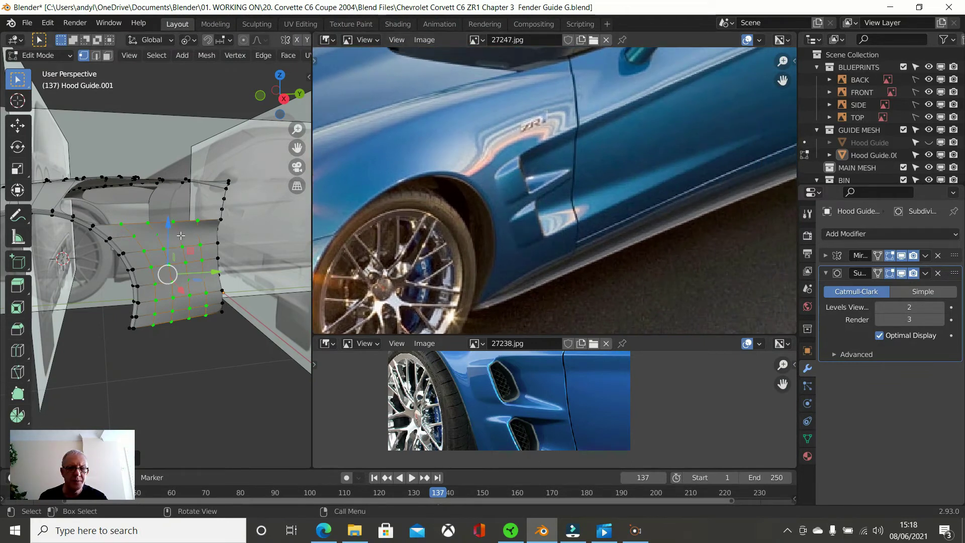
{"action": "middle_click_drag", "start_coordinate": [189, 240], "coordinate": [247, 262]}
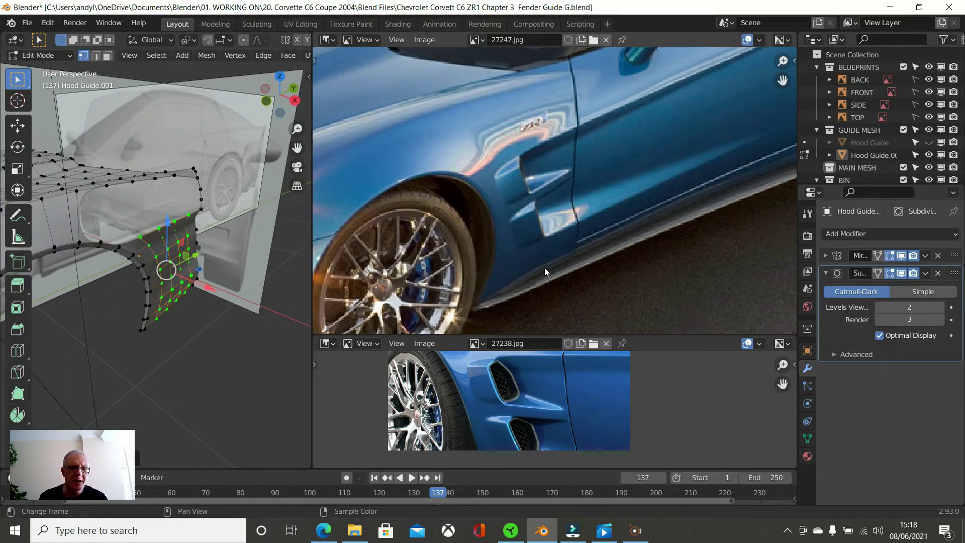
{"action": "scroll", "coordinate": [216, 275], "scroll_direction": "up", "scroll_amount": 3}
{"action": "middle_click_drag", "start_coordinate": [214, 274], "coordinate": [183, 269]}
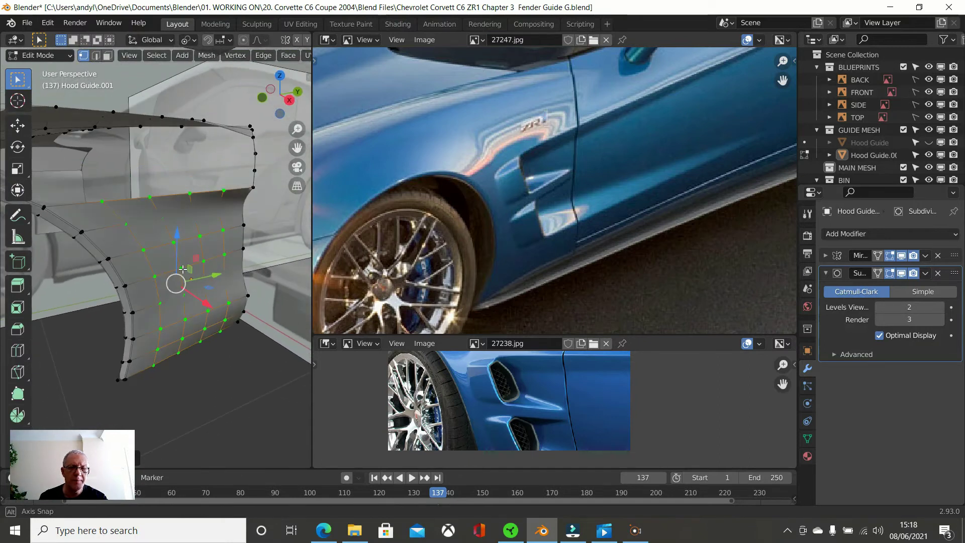
Select the rear three of the four new edge loops and move them inward about 0.004 m along X in top view
{"action": "left_click", "coordinate": [185, 332], "text": "alt"}
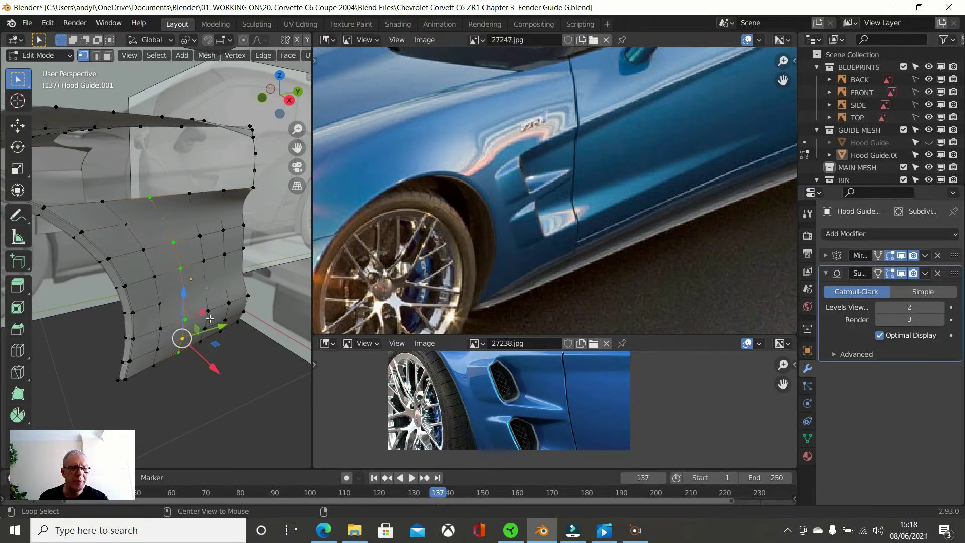
{"action": "left_click", "coordinate": [207, 307], "text": "alt+shift"}
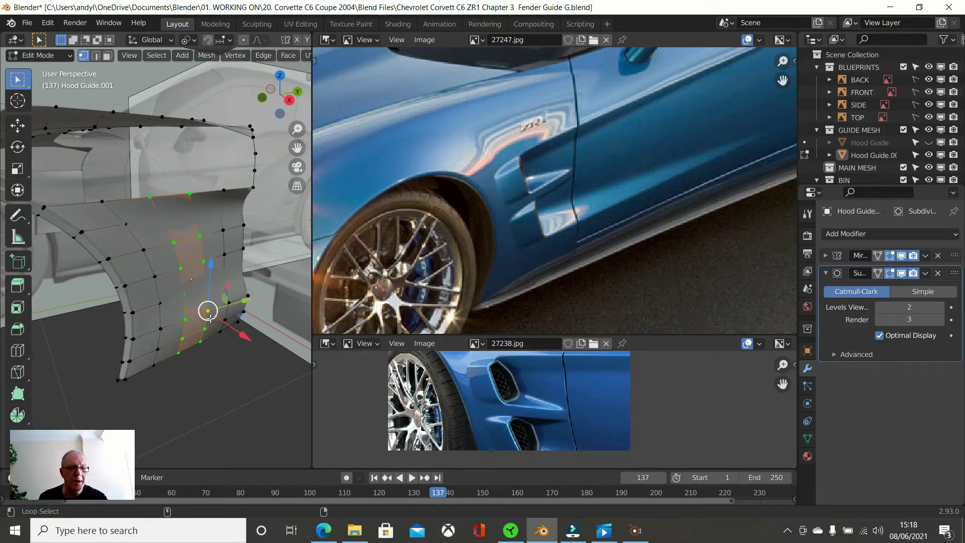
{"action": "left_click", "coordinate": [225, 314], "text": "alt+shift"}
{"action": "scroll", "coordinate": [270, 316], "scroll_direction": "up", "scroll_amount": 1}
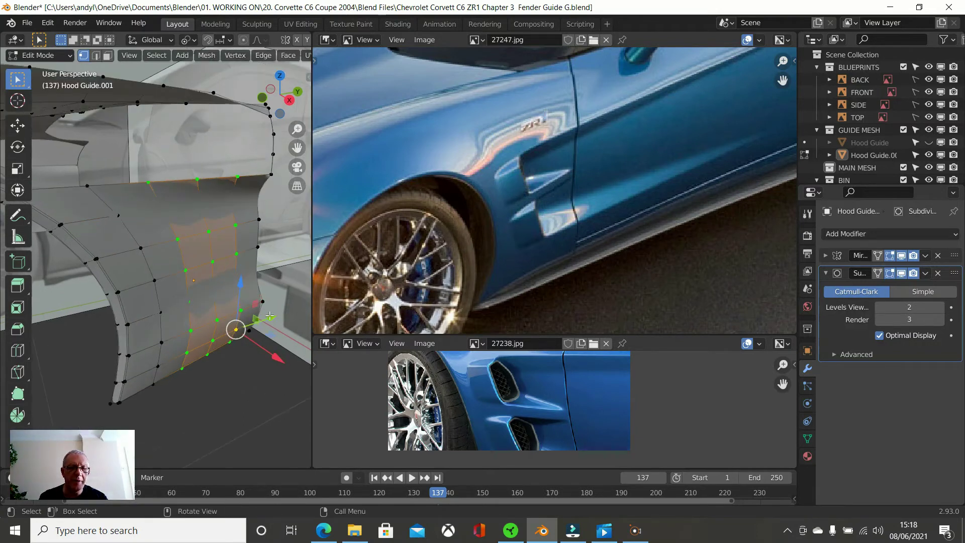
{"action": "middle_click_drag", "start_coordinate": [304, 320], "coordinate": [108, 305]}
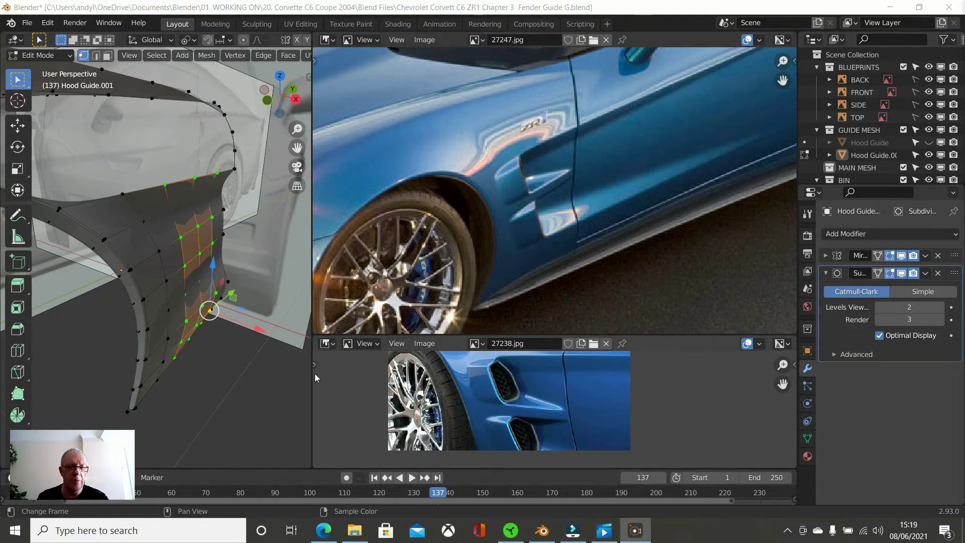
{"action": "left_click_drag", "start_coordinate": [311, 372], "coordinate": [772, 403]}
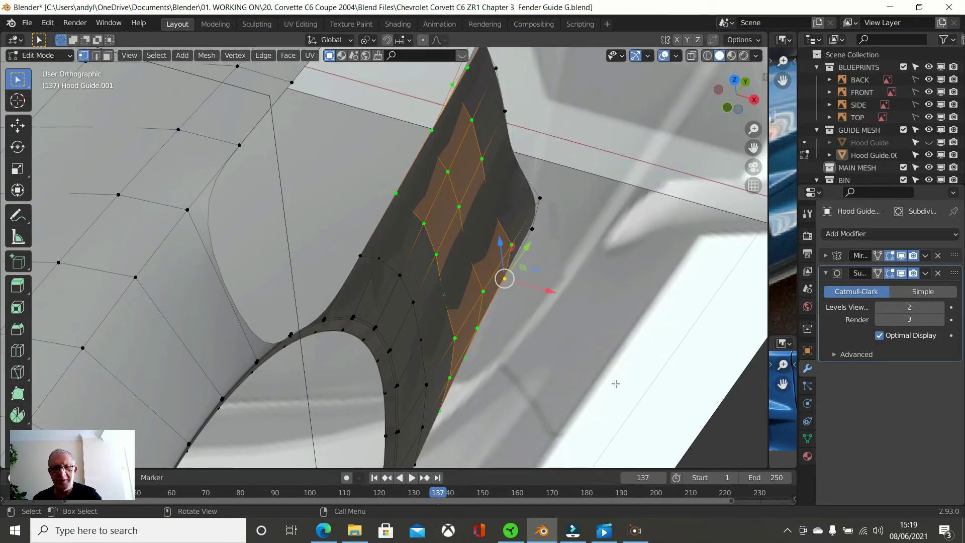
{"action": "key", "text": "KP_7"}
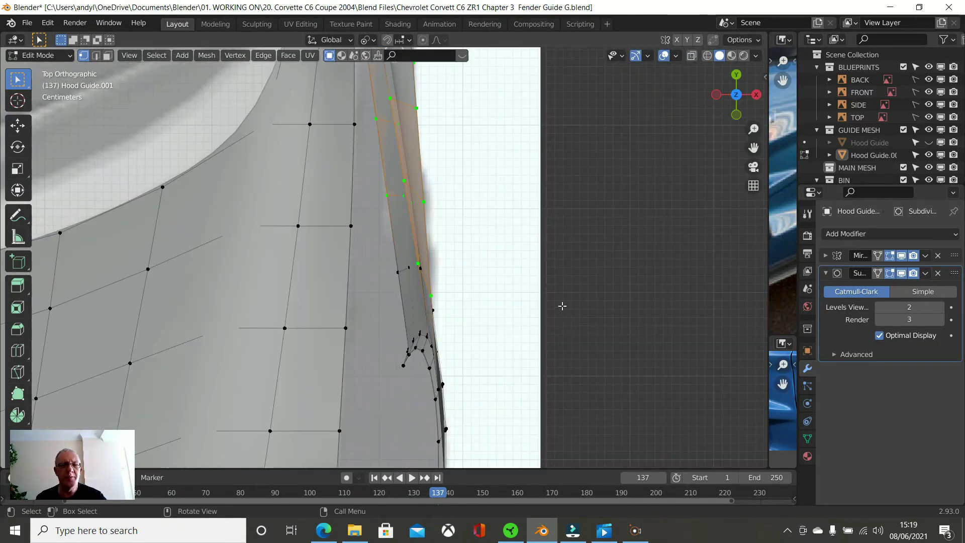
{"action": "scroll", "coordinate": [548, 305], "scroll_direction": "down", "scroll_amount": 2}
{"action": "scroll", "coordinate": [541, 304], "scroll_direction": "down", "scroll_amount": 1}
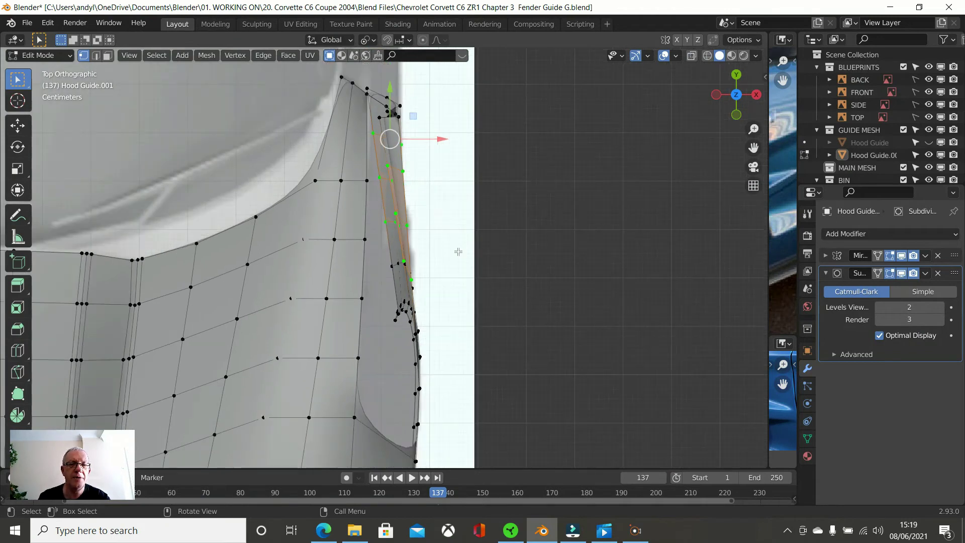
{"action": "middle_click_drag", "start_coordinate": [478, 272], "coordinate": [540, 322], "text": "shift"}
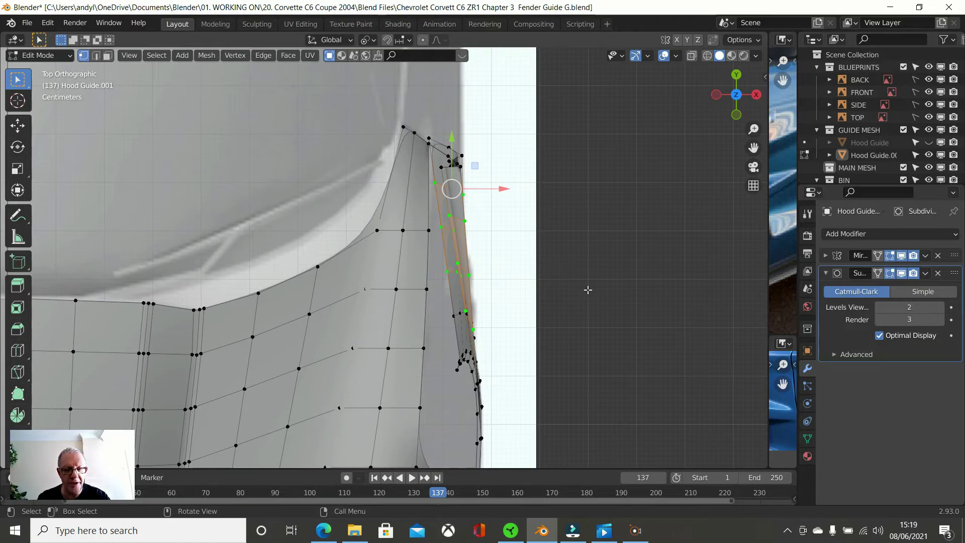
{"action": "key", "text": "g"}
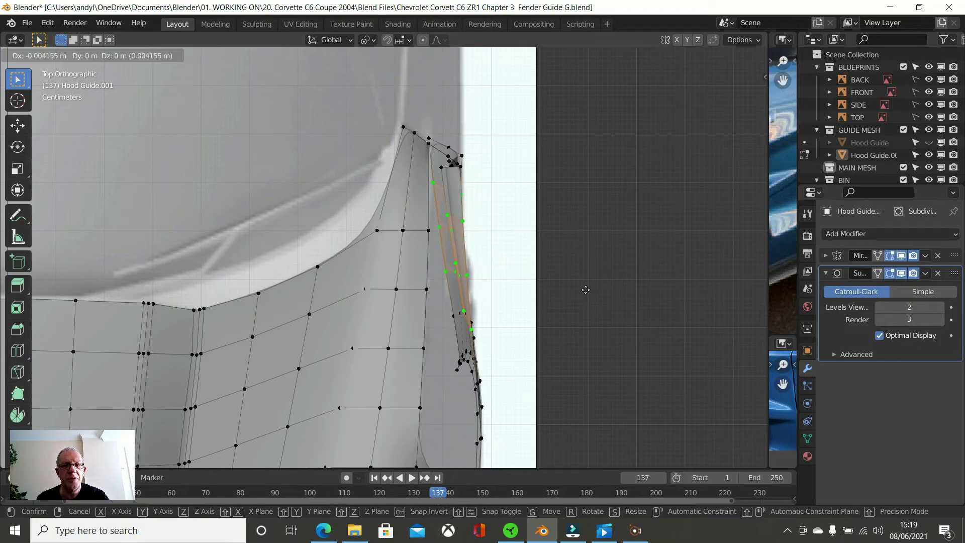
{"action": "left_click", "coordinate": [586, 290]}
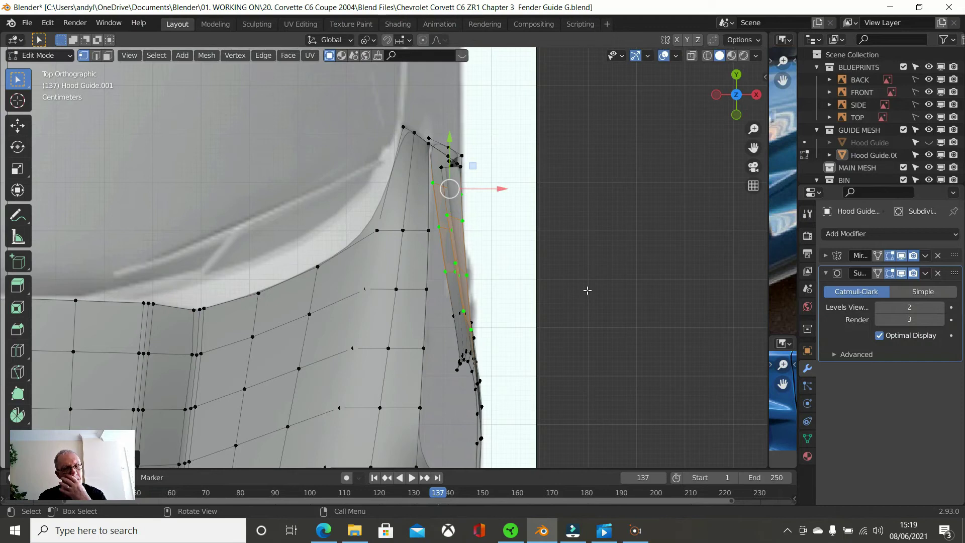
Select the whole mesh and examine the panel behind the wheel arch against the top blueprint and the widened reference photos
{"action": "mouse_move", "coordinate": [587, 290]}
{"action": "middle_mouse_down"}
{"action": "mouse_move", "coordinate": [574, 282]}
{"action": "mouse_move", "coordinate": [584, 306]}
{"action": "middle_mouse_up"}
{"action": "scroll", "coordinate": [531, 391], "scroll_direction": "down", "scroll_amount": 2}
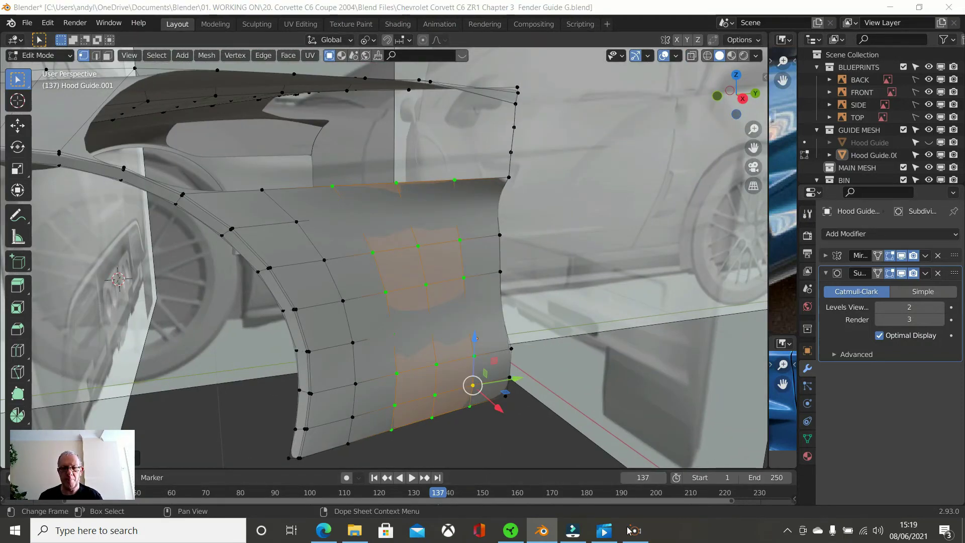
{"action": "scroll", "coordinate": [531, 388], "scroll_direction": "up", "scroll_amount": 1}
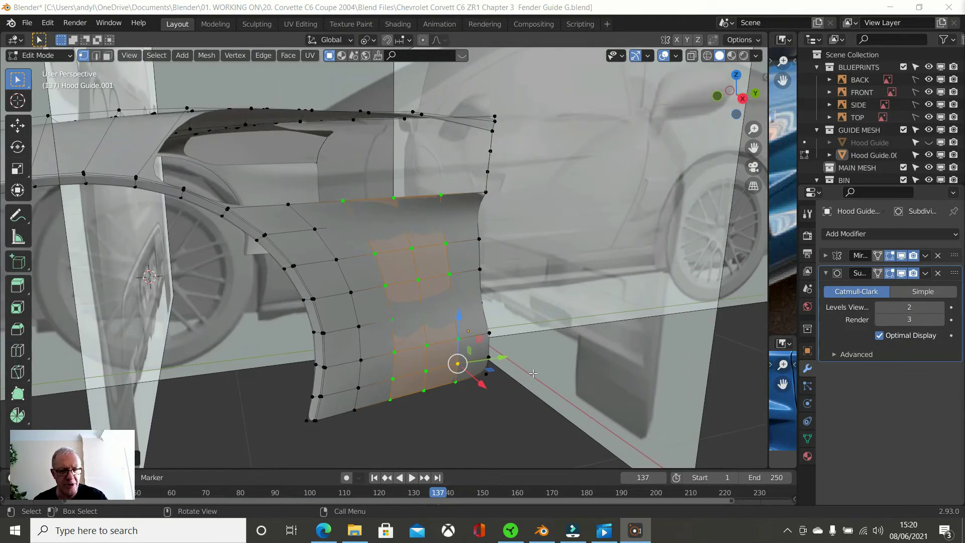
{"action": "left_click", "coordinate": [526, 431]}
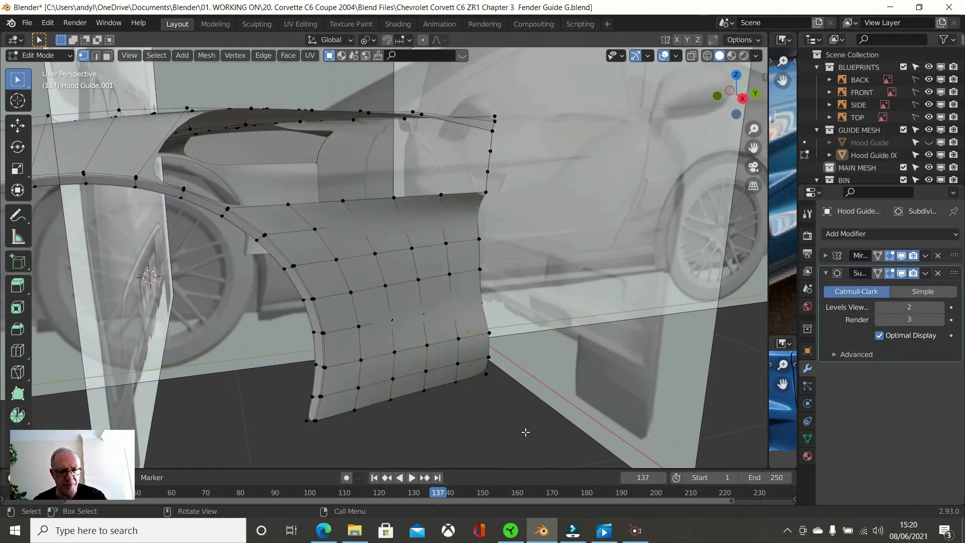
{"action": "key", "text": "a"}
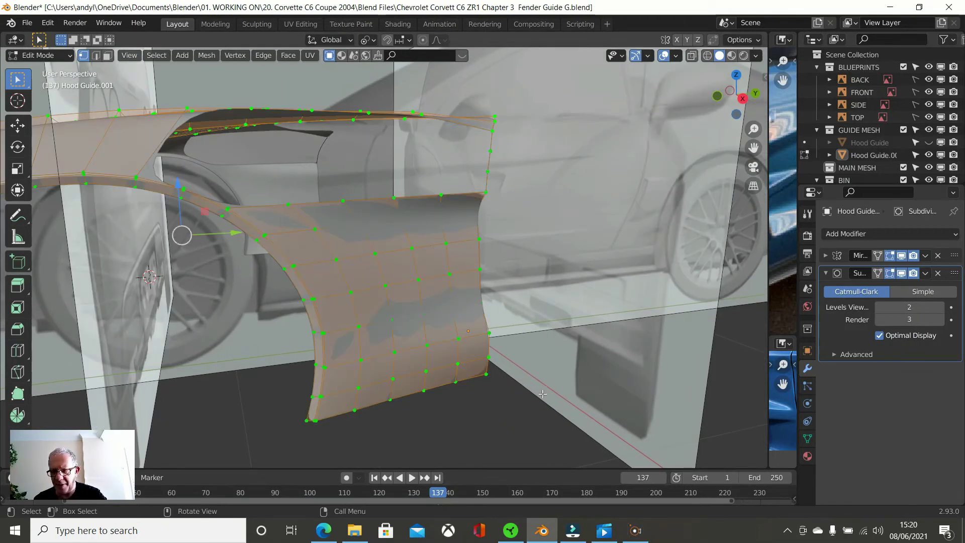
{"action": "key", "text": "KP_7"}
{"action": "scroll", "coordinate": [476, 242], "scroll_direction": "up", "scroll_amount": 2}
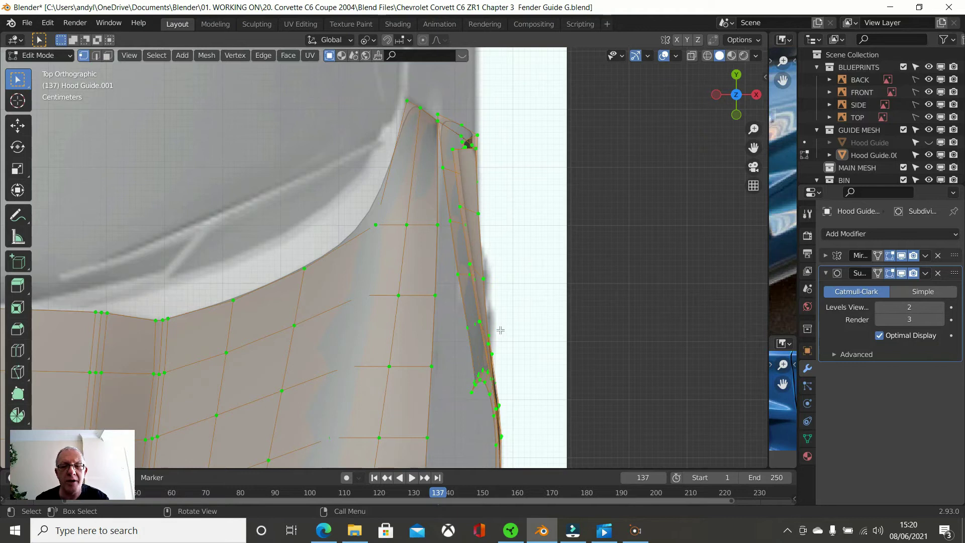
{"action": "middle_click_drag", "start_coordinate": [477, 333], "coordinate": [367, 207]}
{"action": "scroll", "coordinate": [367, 207], "scroll_direction": "down", "scroll_amount": 1}
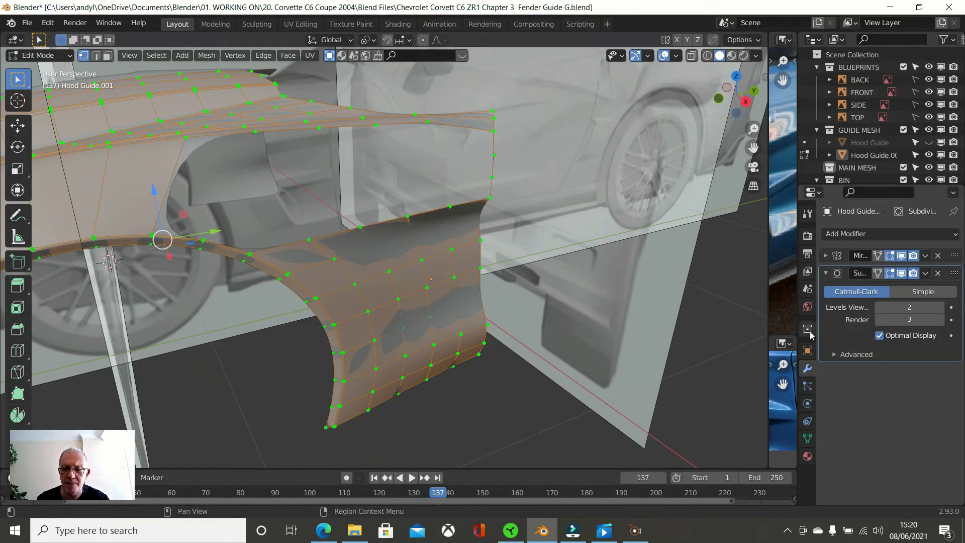
{"action": "middle_click_drag", "start_coordinate": [604, 322], "coordinate": [533, 305]}
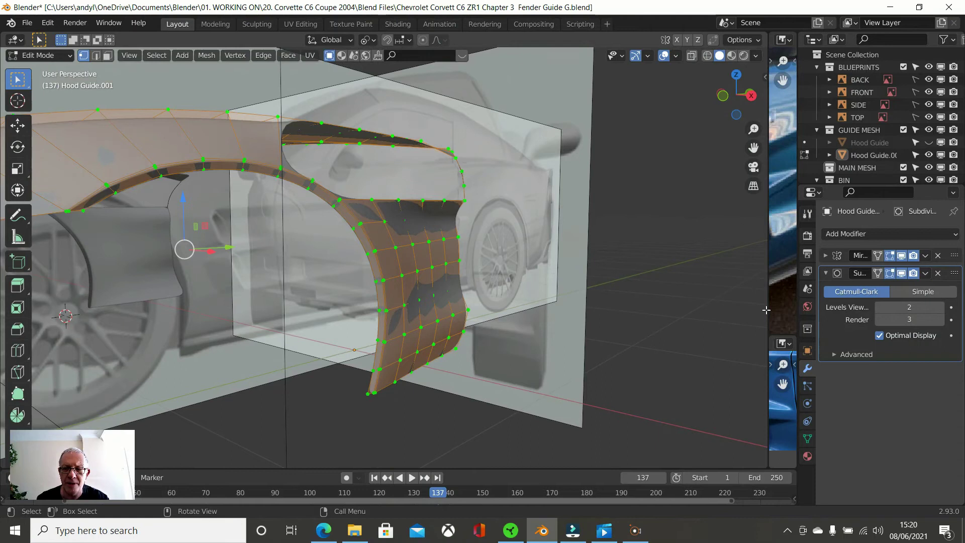
{"action": "left_click_drag", "start_coordinate": [766, 311], "coordinate": [546, 301]}
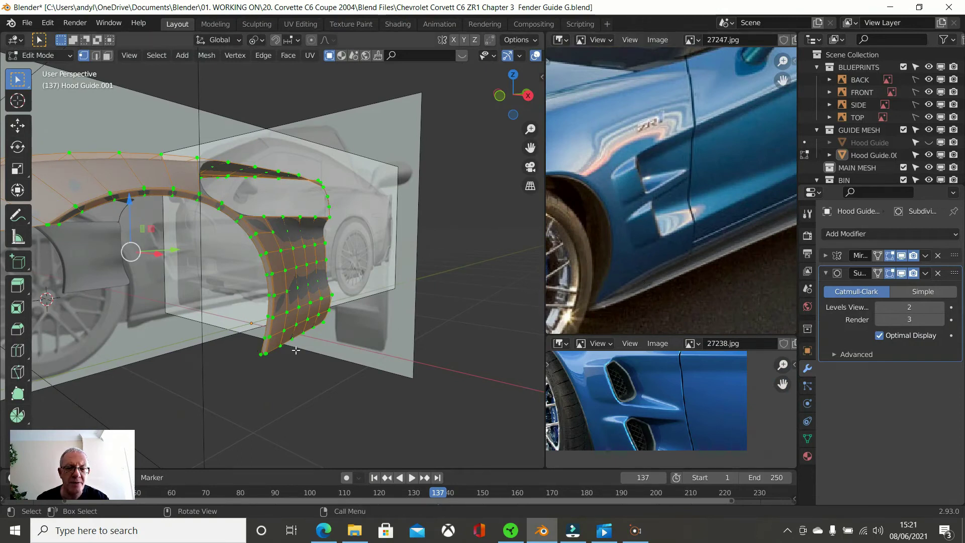
Select the rear four vertical edge loops of the panel behind the wheel arch, including its rear edge
{"action": "middle_click_drag", "start_coordinate": [302, 307], "coordinate": [289, 292]}
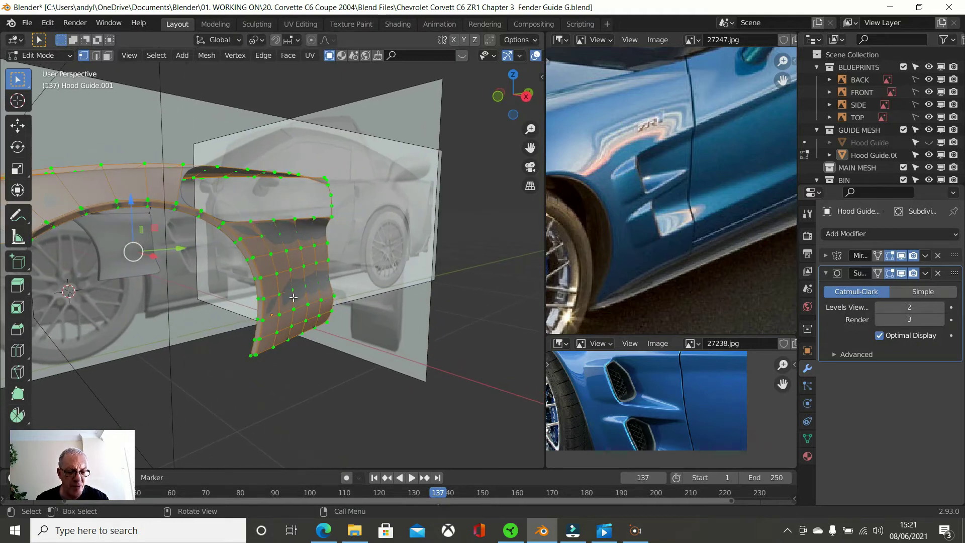
{"action": "key", "text": "super"}
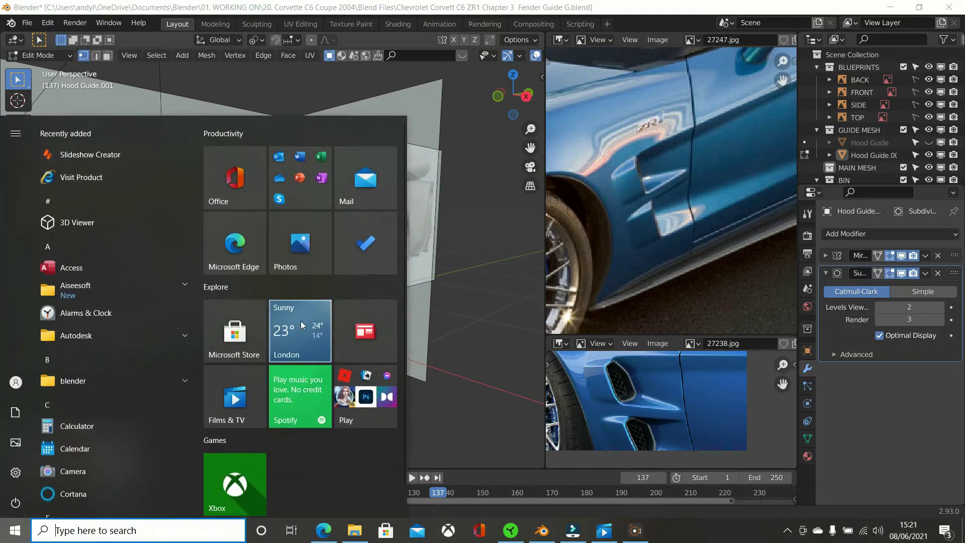
{"action": "left_click", "coordinate": [472, 315]}
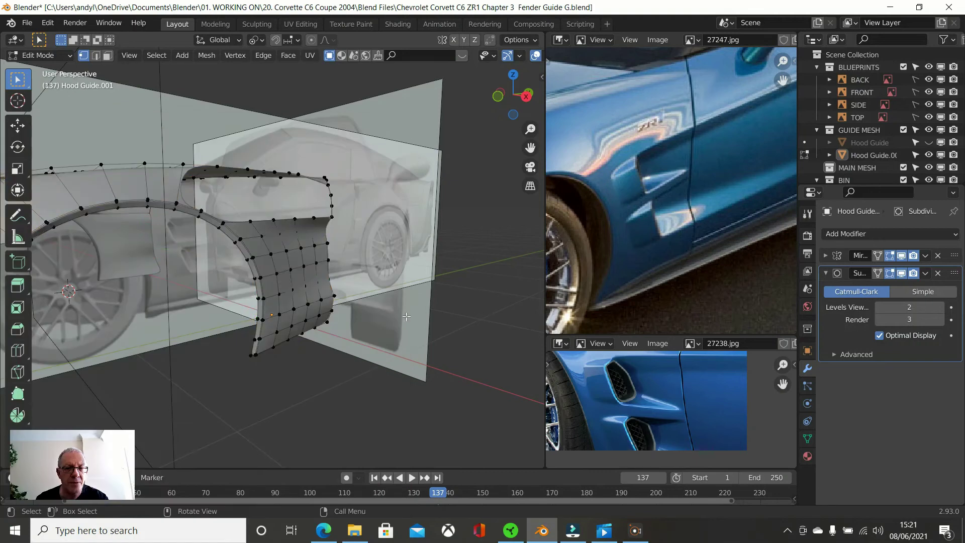
{"action": "left_click", "coordinate": [293, 304], "text": "alt"}
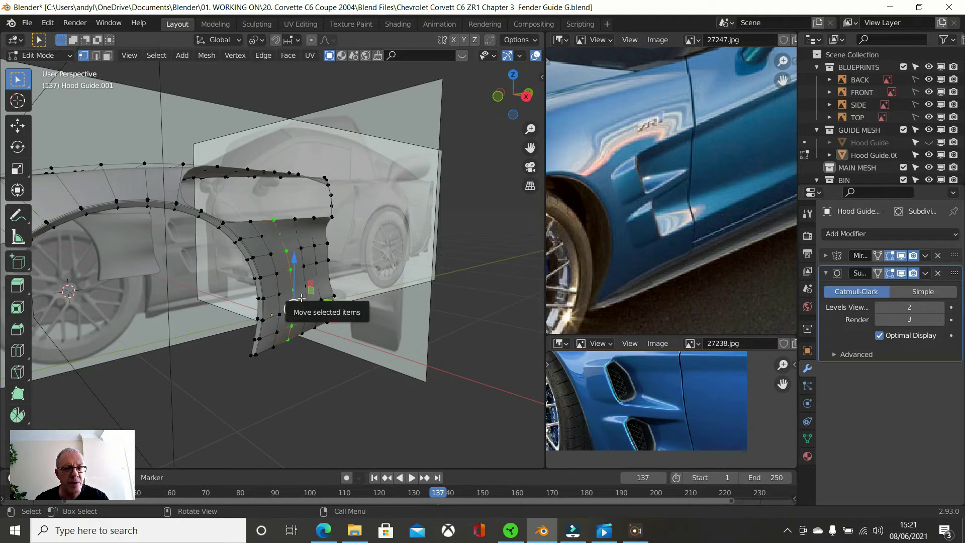
{"action": "left_click", "coordinate": [332, 293], "text": "alt+shift"}
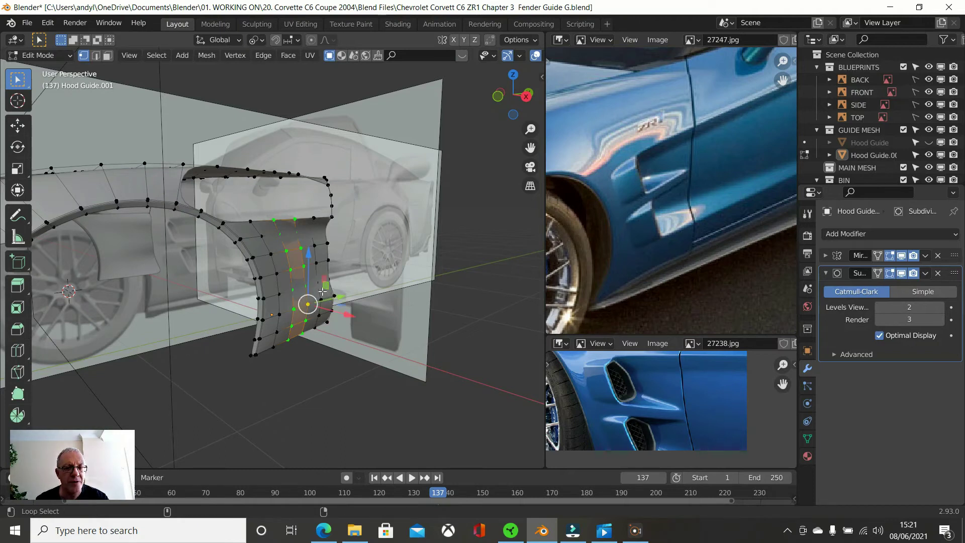
{"action": "left_click", "coordinate": [322, 292], "text": "alt+shift"}
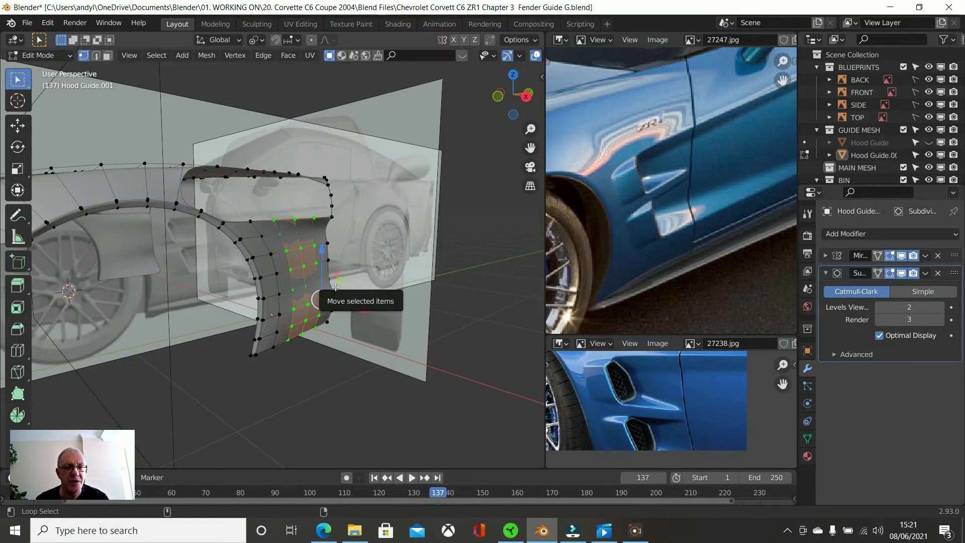
{"action": "left_click", "coordinate": [333, 288], "text": "alt+shift"}
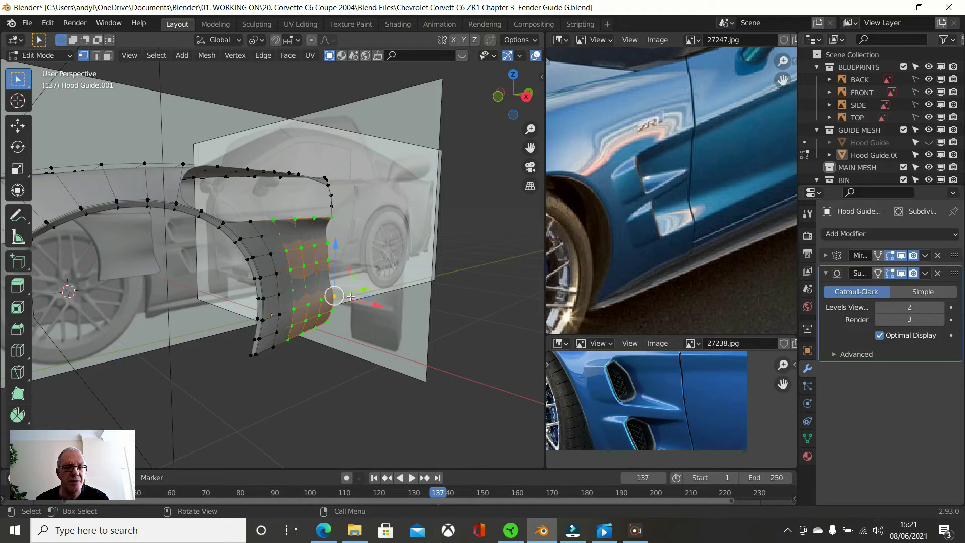
Nudge the rear four edge loops of the panel behind the wheel arch very slightly inward
{"action": "middle_click_drag", "start_coordinate": [367, 316], "coordinate": [406, 336]}
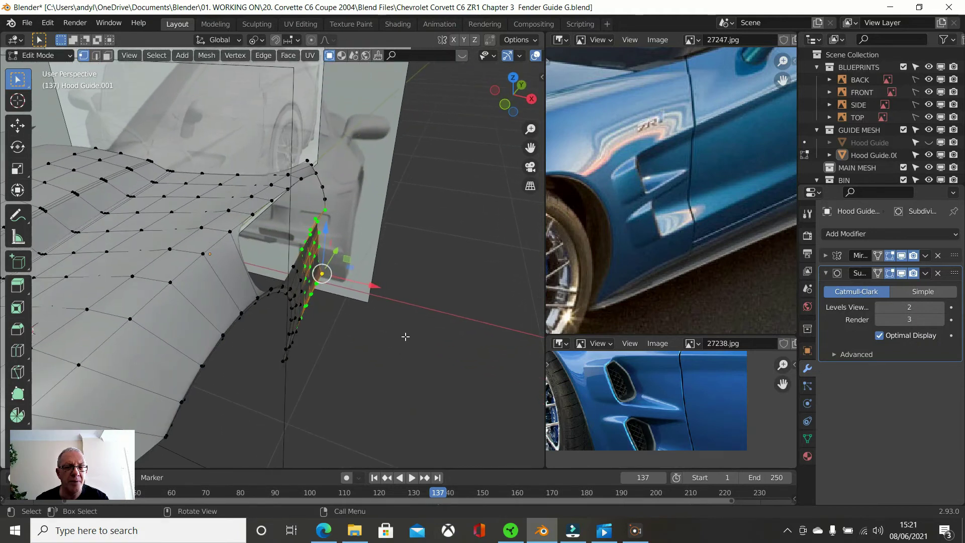
{"action": "middle_click_drag", "start_coordinate": [375, 287], "coordinate": [281, 258]}
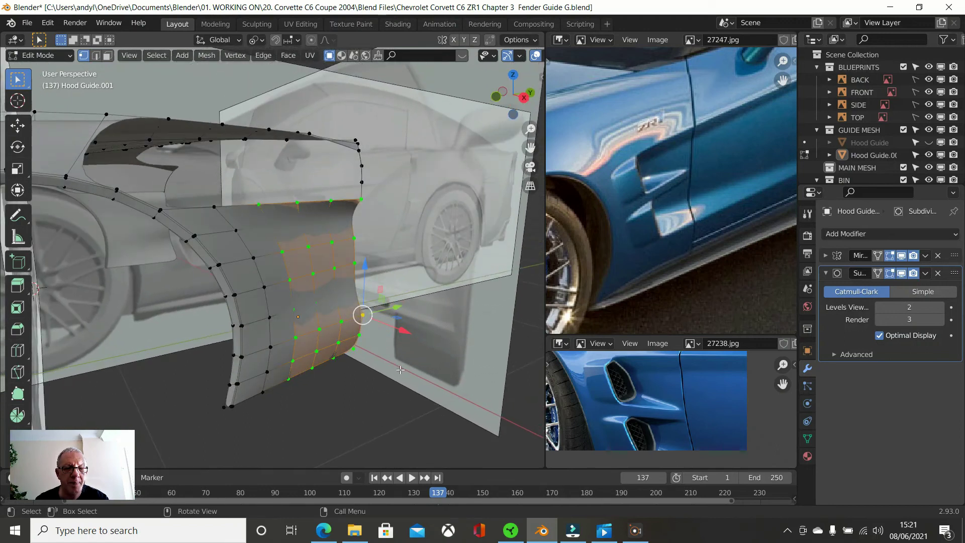
{"action": "key", "text": "g"}
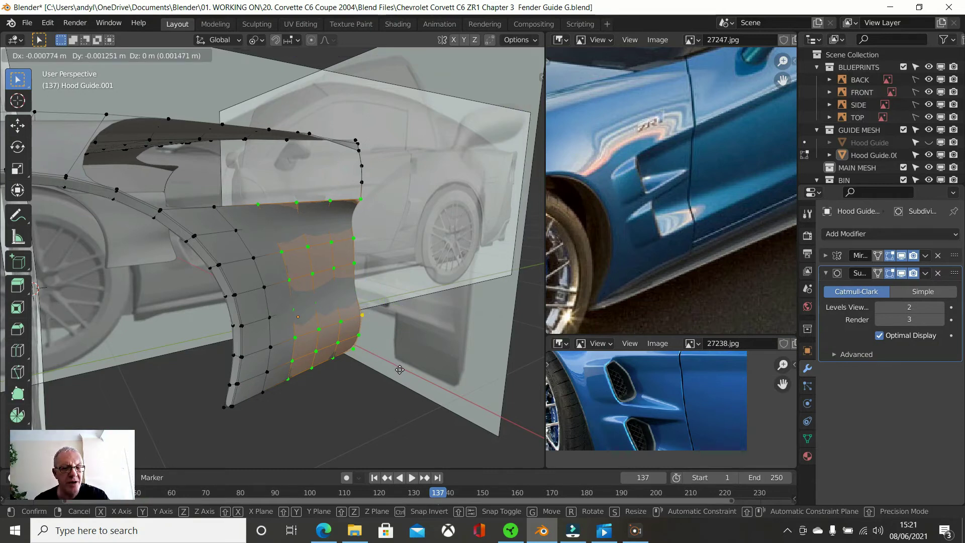
{"action": "right_click", "coordinate": [197, 340]}
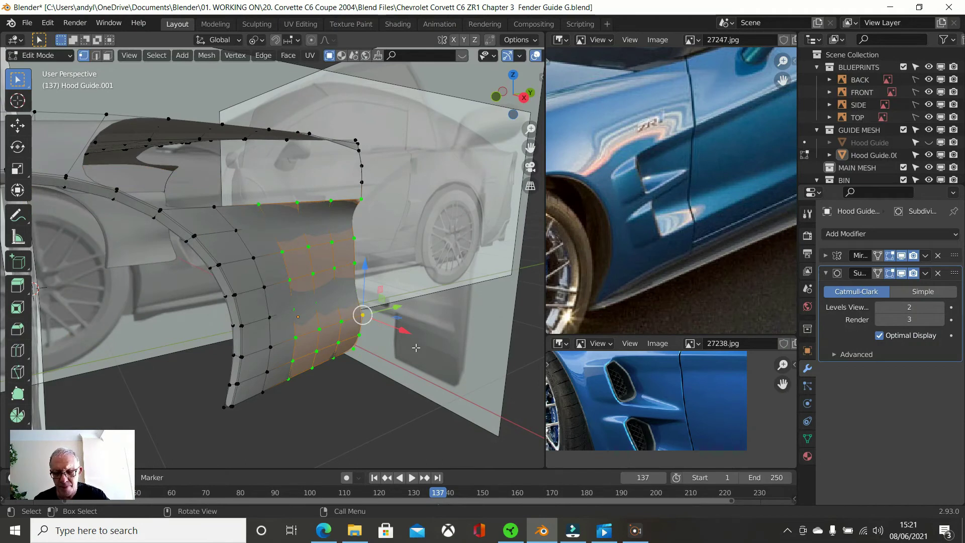
{"action": "key", "text": "g"}
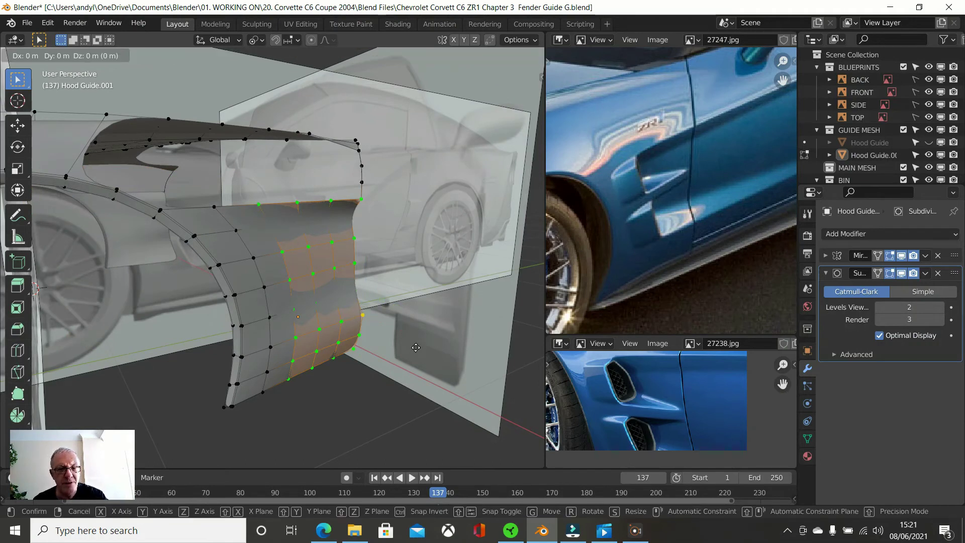
{"action": "right_click", "coordinate": [415, 347]}
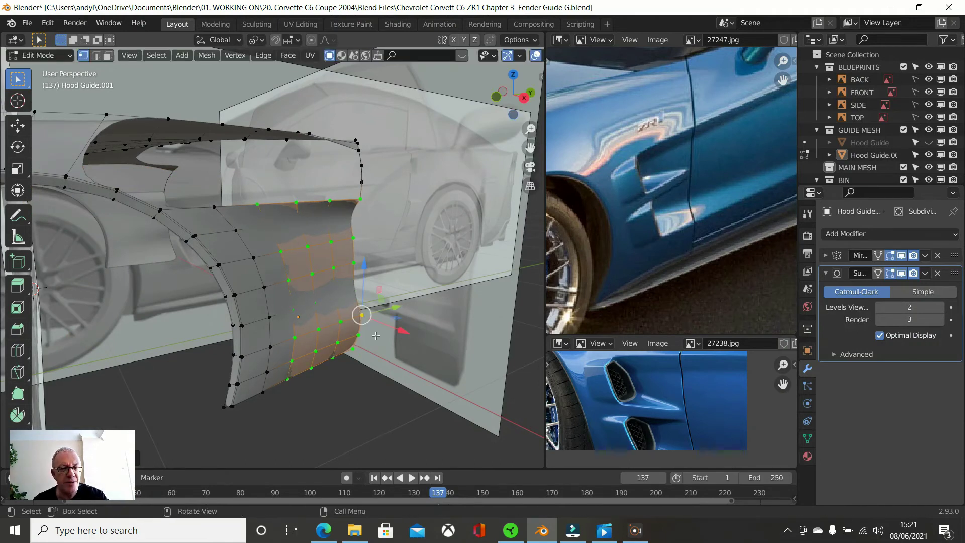
Drop the foremost loop from the selection and nudge the remaining three rear edge loops slightly inward
{"action": "left_click", "coordinate": [296, 352], "text": "alt+shift"}
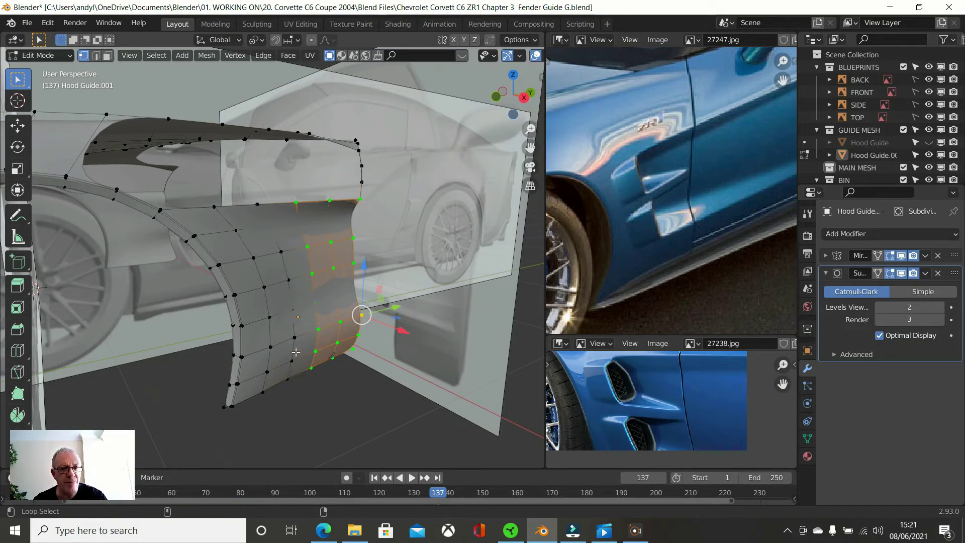
{"action": "key", "text": "g"}
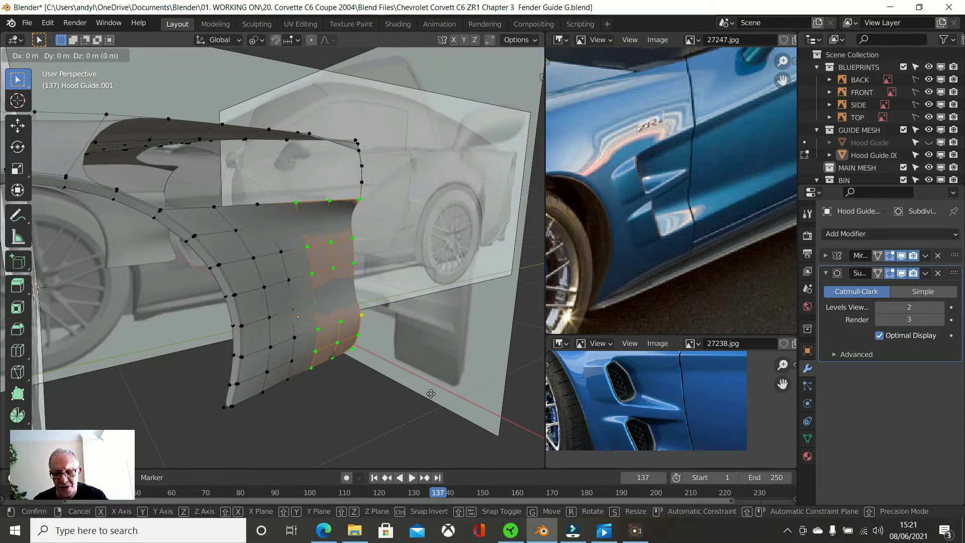
{"action": "right_click", "coordinate": [430, 394]}
{"action": "middle_click_drag", "start_coordinate": [431, 394], "coordinate": [328, 308]}
{"action": "scroll", "coordinate": [303, 289], "scroll_direction": "up", "scroll_amount": 2}
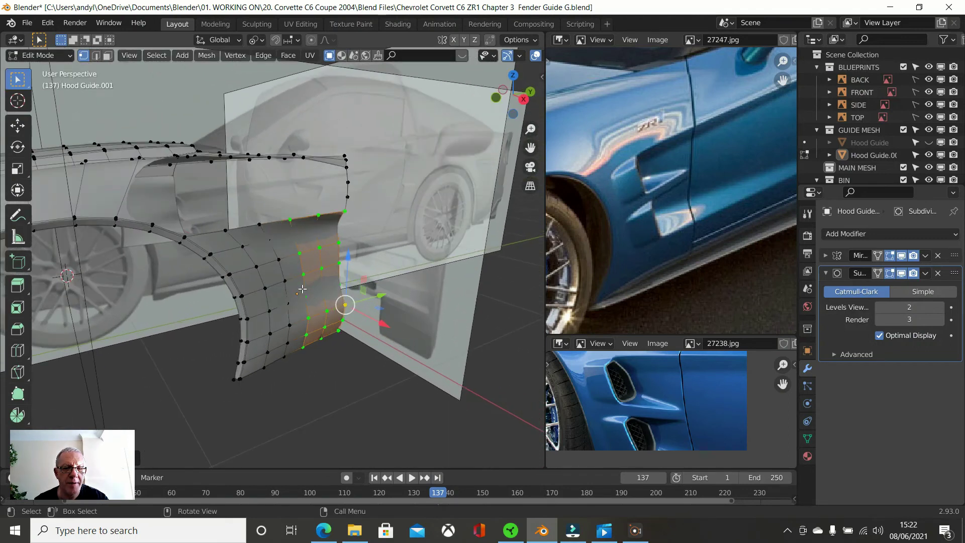
Reselect the rear four vertical edge loops, shift them slightly inward to smooth the panel's curve, and clear the selection
{"action": "left_click", "coordinate": [289, 310], "text": "alt"}
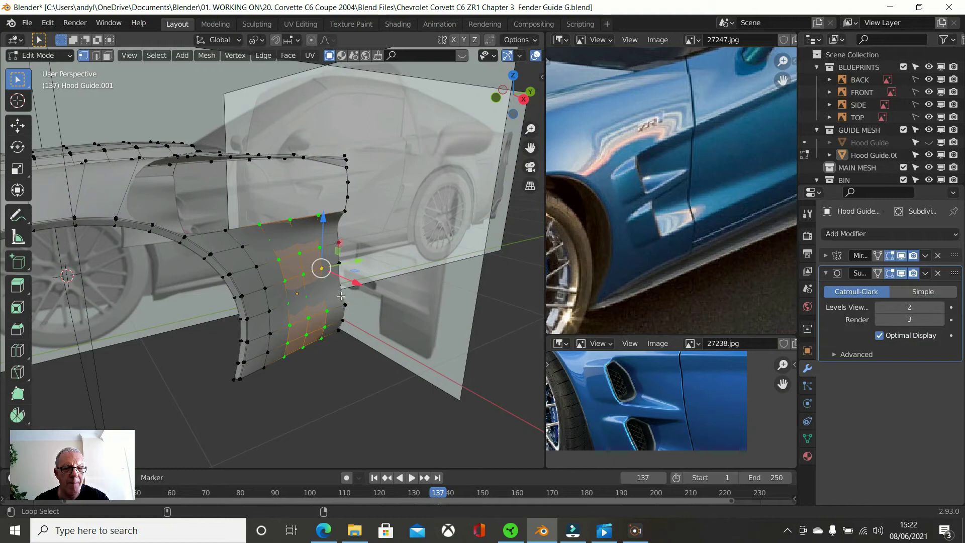
{"action": "left_click_drag", "start_coordinate": [345, 302], "coordinate": [367, 310]}
{"action": "middle_click_drag", "start_coordinate": [366, 310], "coordinate": [422, 387]}
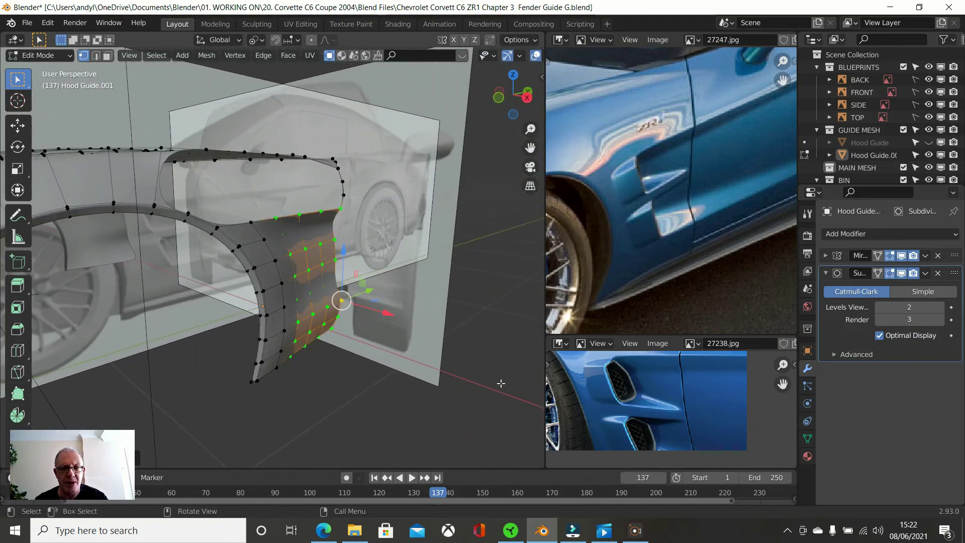
{"action": "left_click", "coordinate": [483, 390]}
{"action": "middle_click_drag", "start_coordinate": [483, 390], "coordinate": [485, 391]}
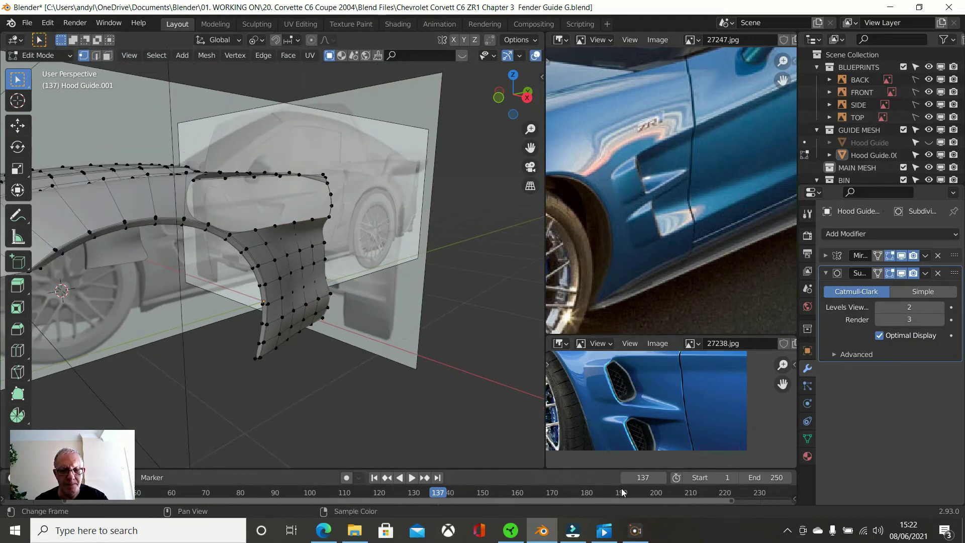
{"action": "left_click", "coordinate": [634, 532]}
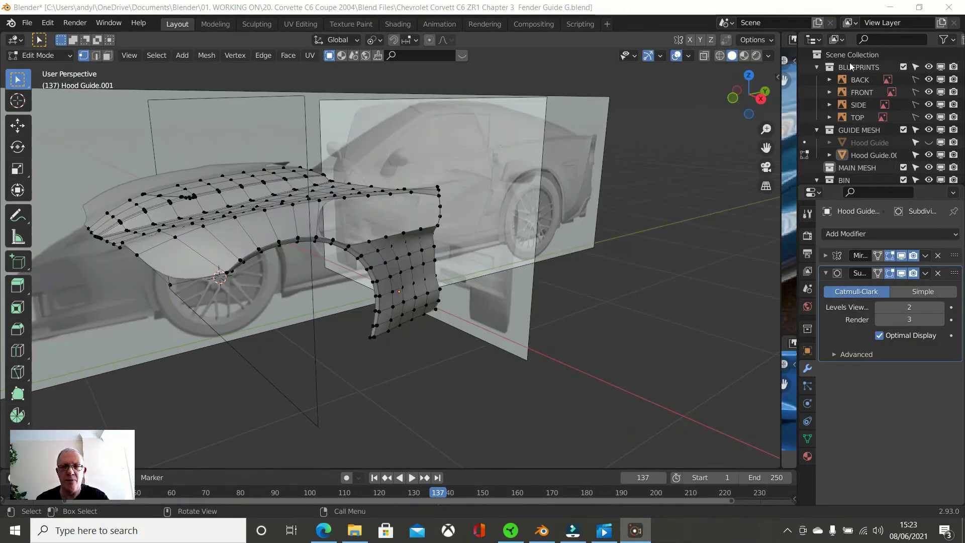
Exclude the BLUEPRINTS collection from the view layer so only the guide mesh shows
{"action": "left_click", "coordinate": [903, 67]}
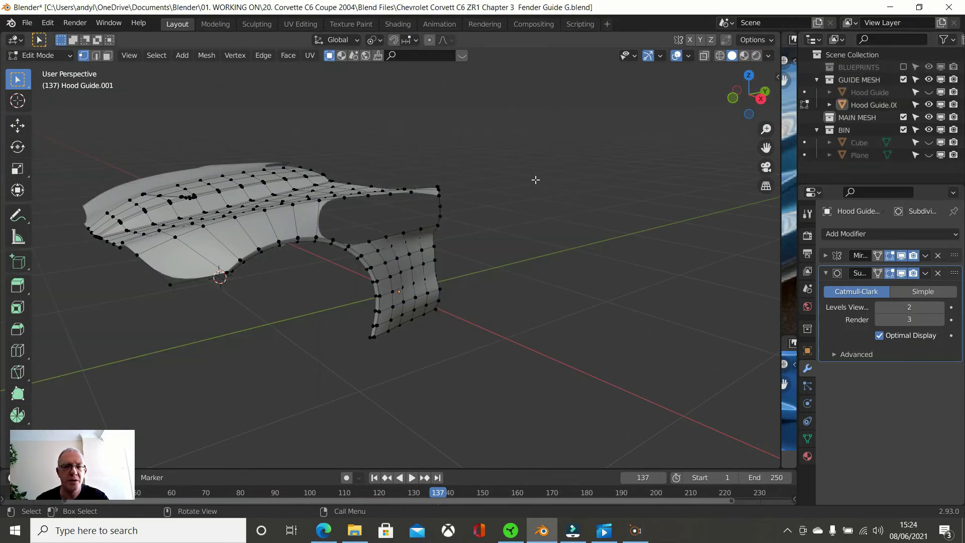
{"action": "scroll", "coordinate": [507, 171], "scroll_direction": "up", "scroll_amount": 2}
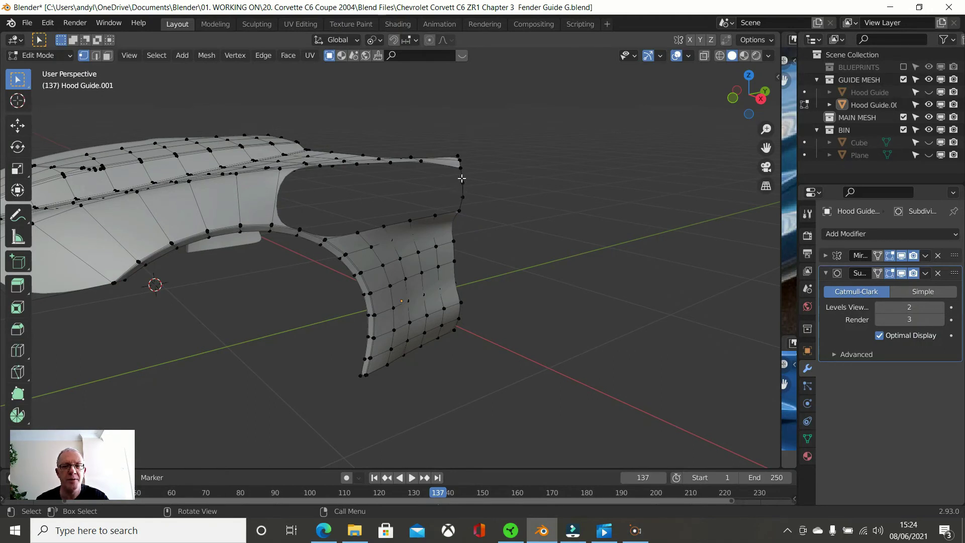
{"action": "middle_click_drag", "start_coordinate": [218, 196], "coordinate": [250, 232]}
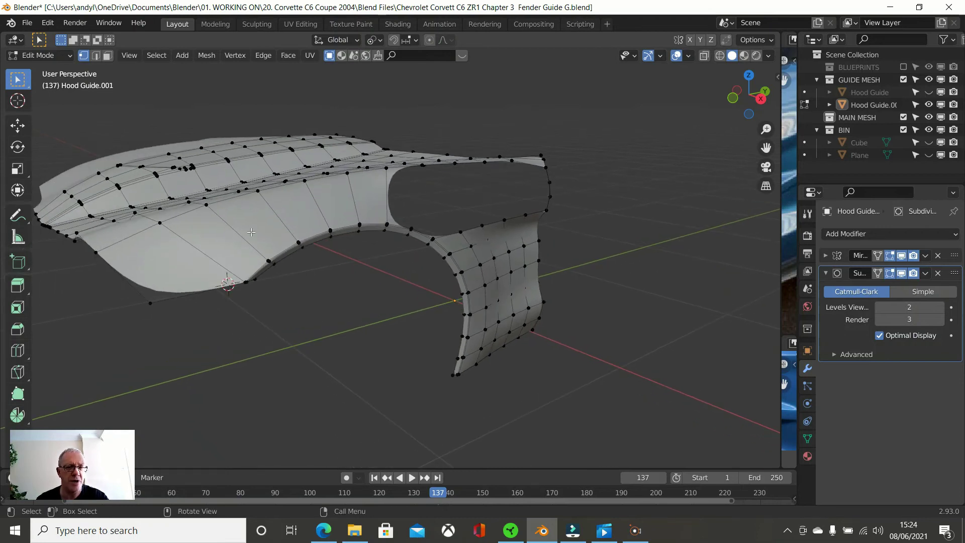
Try two evenly spaced lengthwise loop cuts along the fender side between the hood edge and the wheel arch
{"action": "key", "text": "ctrl+r"}
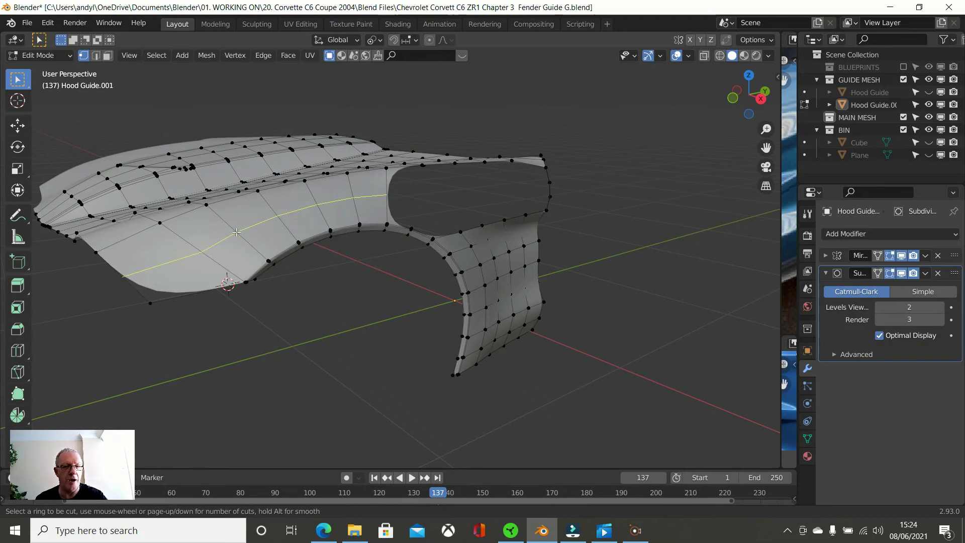
{"action": "scroll", "coordinate": [237, 232], "scroll_direction": "up", "scroll_amount": 1}
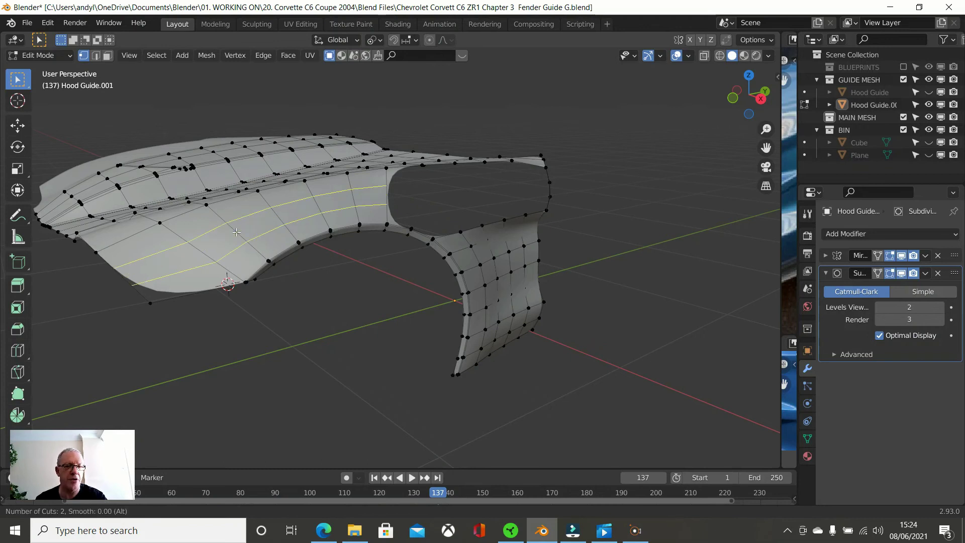
{"action": "left_click", "coordinate": [236, 231]}
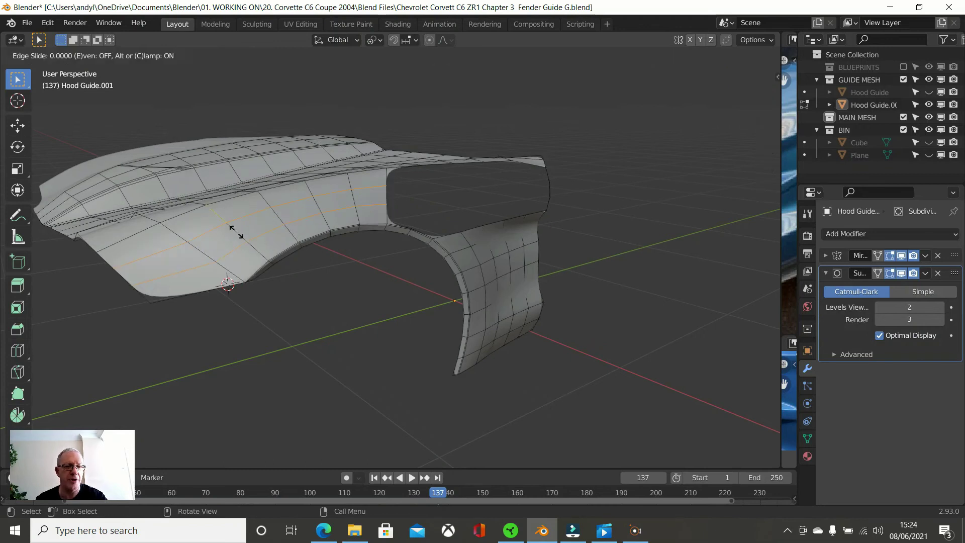
{"action": "right_click", "coordinate": [236, 232]}
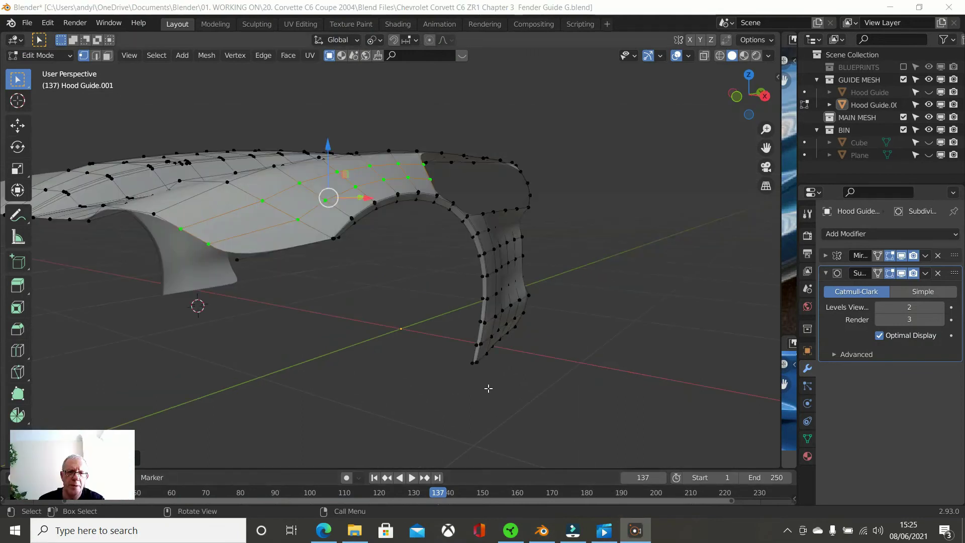
{"action": "middle_click_drag", "start_coordinate": [488, 388], "coordinate": [404, 399]}
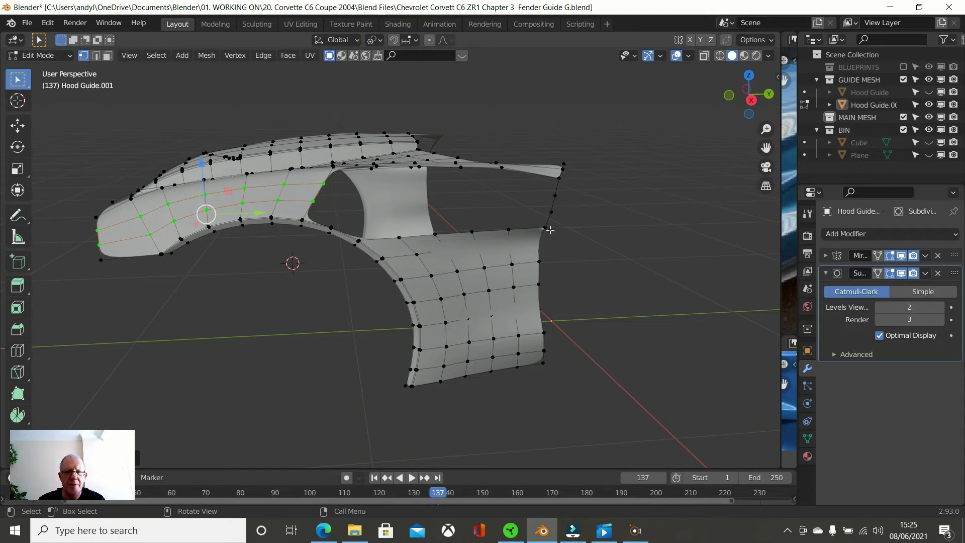
{"action": "middle_click_drag", "start_coordinate": [254, 204], "coordinate": [289, 206]}
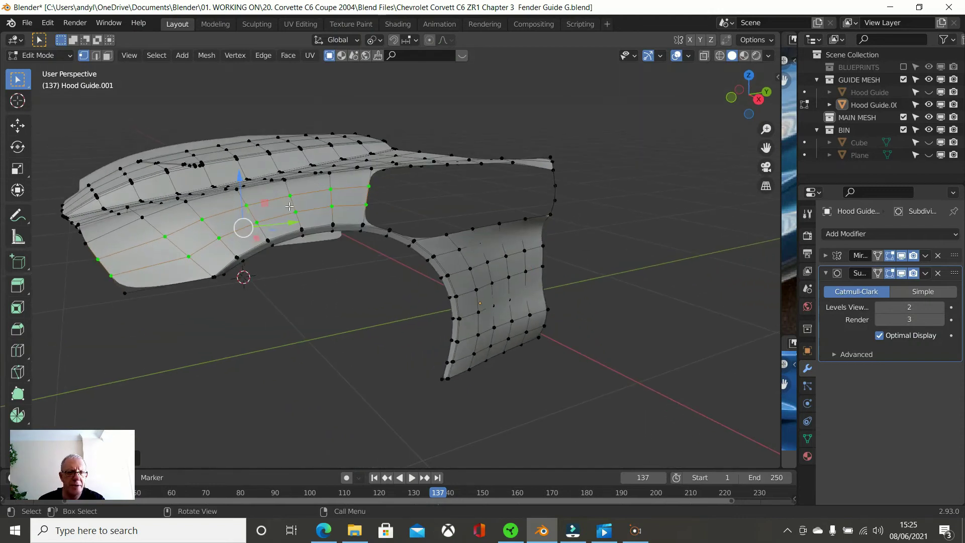
{"action": "left_click", "coordinate": [274, 331]}
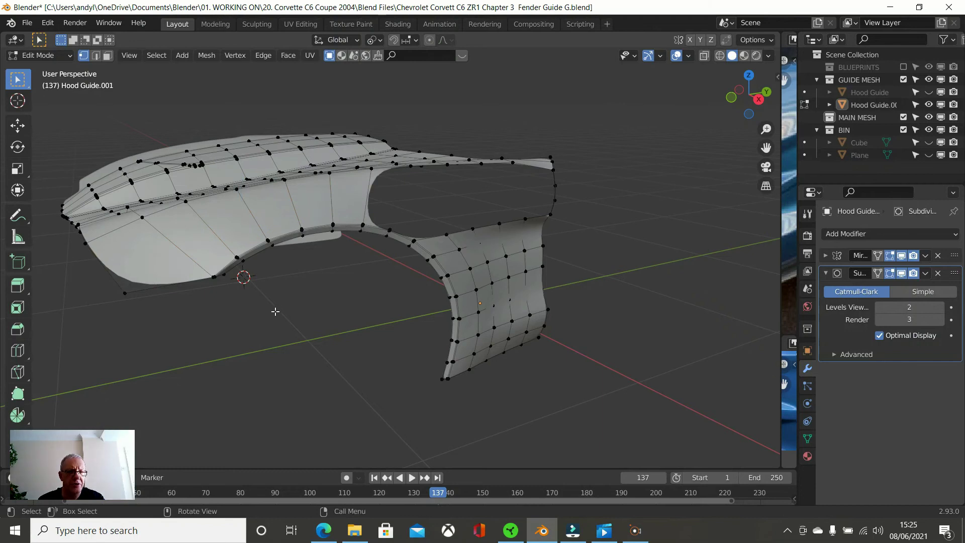
Add three evenly spaced lengthwise loop cuts along the fender side above the wheel arch and examine their flow in side view
{"action": "key", "text": "ctrl+r"}
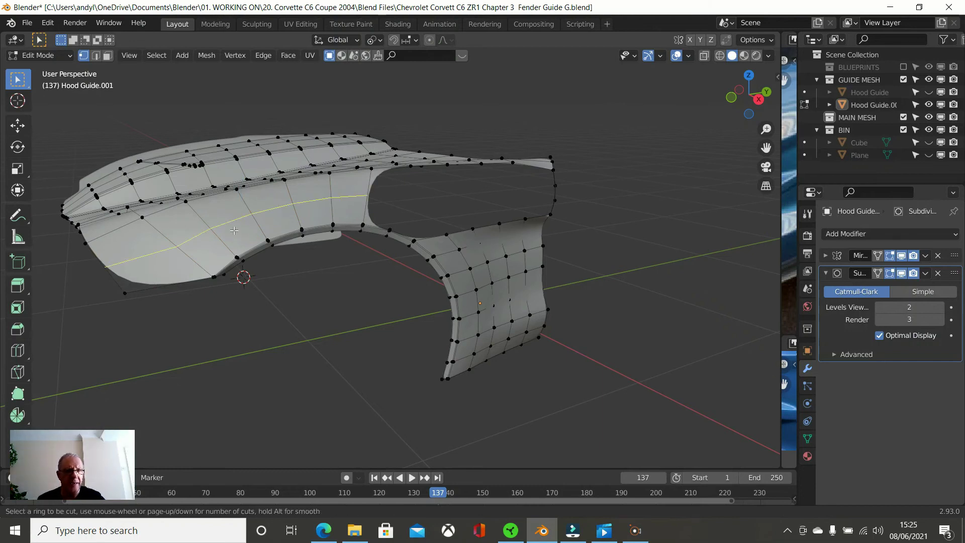
{"action": "scroll", "coordinate": [234, 230], "scroll_direction": "up", "scroll_amount": 2}
{"action": "left_click", "coordinate": [234, 230]}
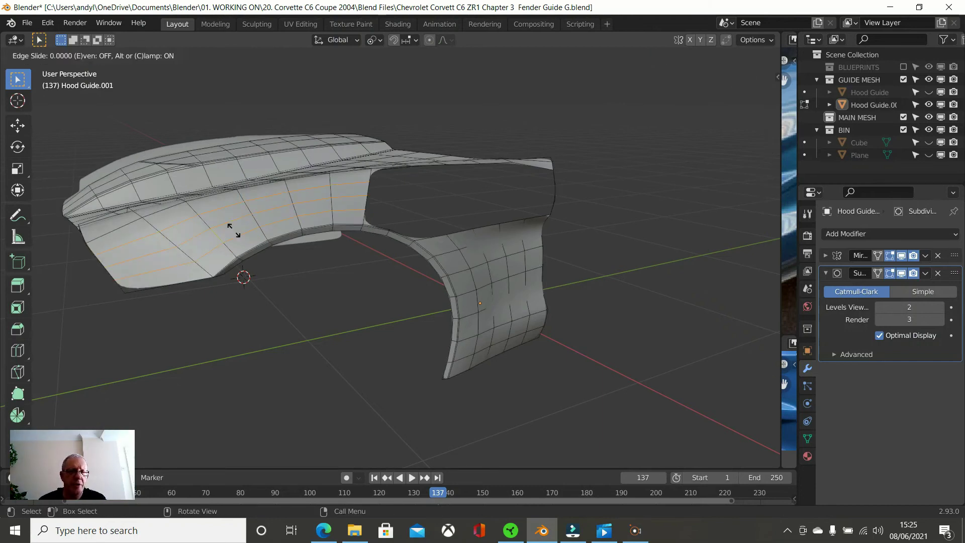
{"action": "right_click", "coordinate": [234, 231]}
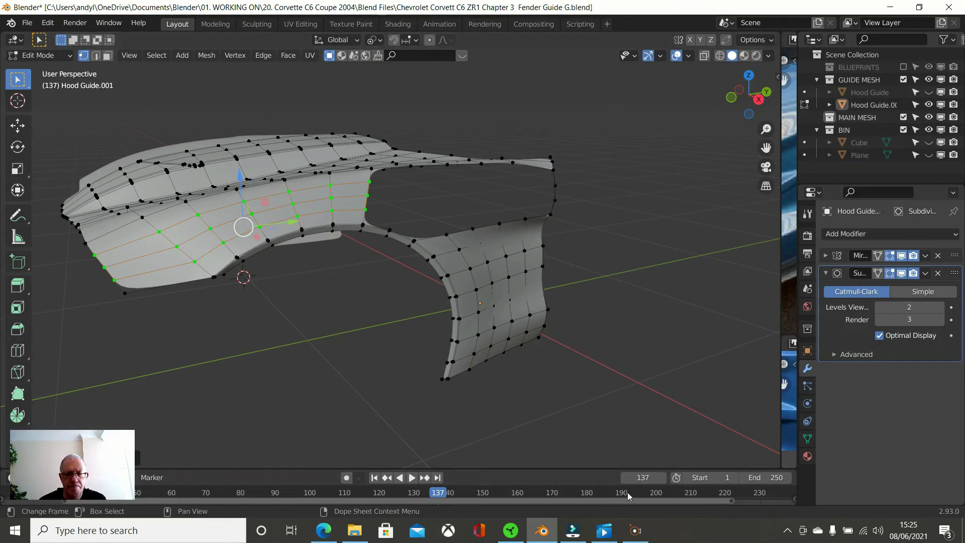
{"action": "key", "text": "KP_3"}
{"action": "scroll", "coordinate": [510, 285], "scroll_direction": "up", "scroll_amount": 1}
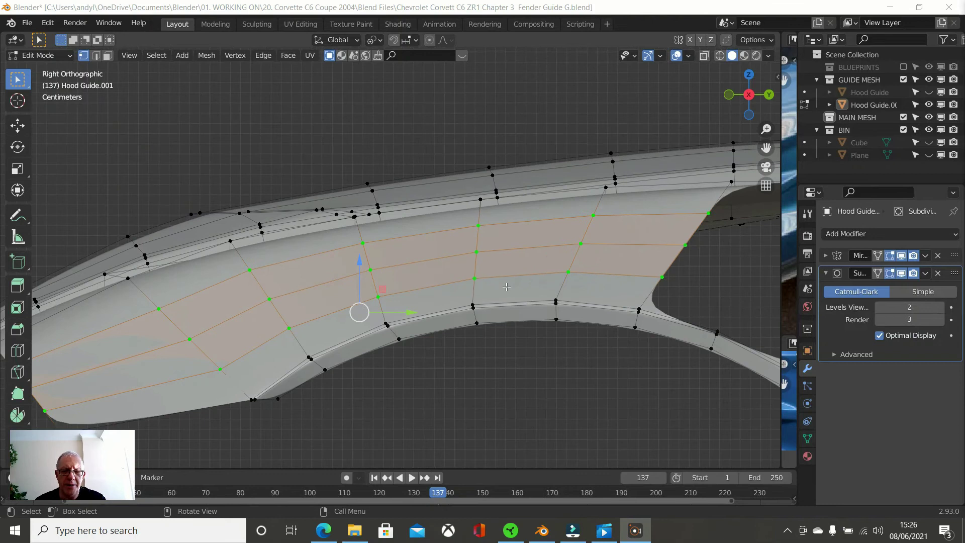
{"action": "middle_click_drag", "start_coordinate": [502, 286], "coordinate": [519, 328]}
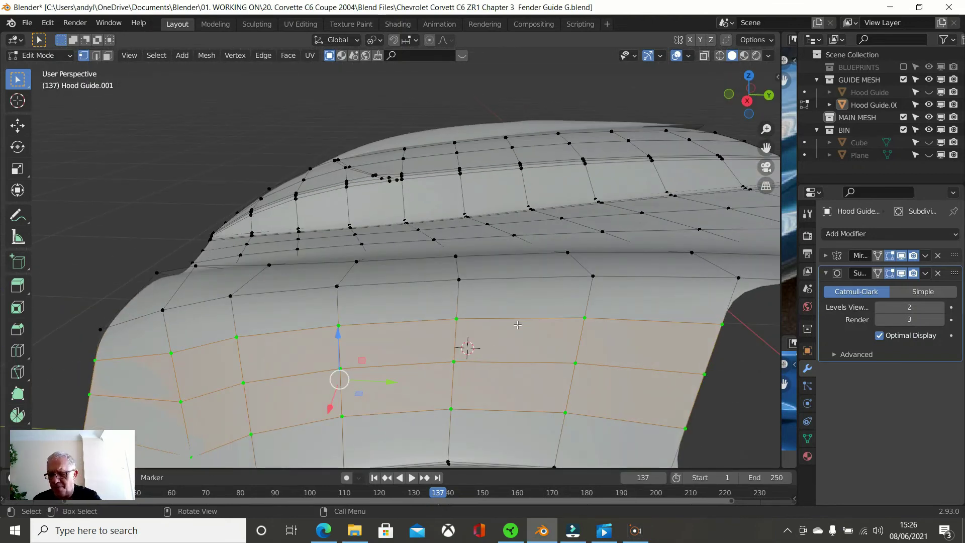
Slide the uppermost of the three new loop-cut vertices on the fender side's rear edge slightly upward along that edge
{"action": "key", "text": "KP_3"}
{"action": "middle_click_drag", "start_coordinate": [596, 224], "coordinate": [447, 250], "text": "shift"}
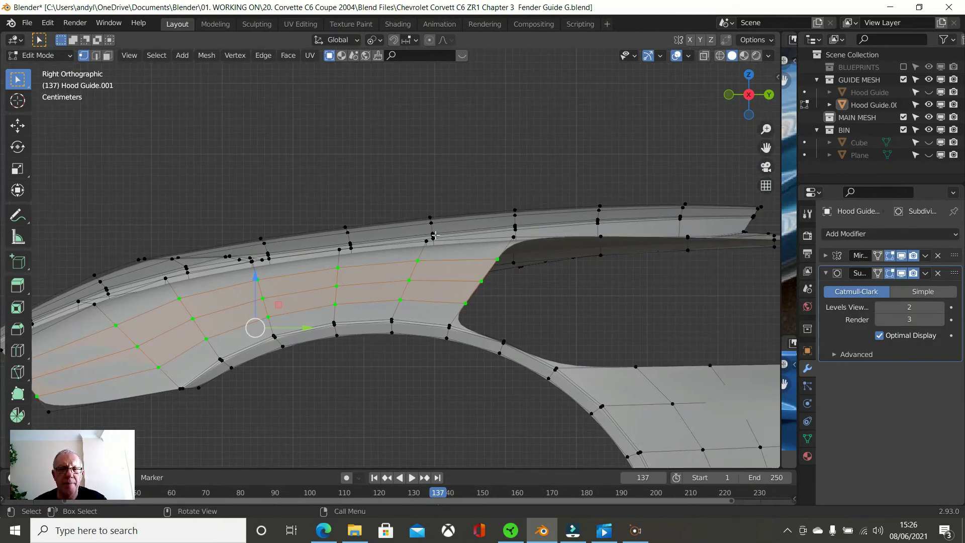
{"action": "scroll", "coordinate": [450, 246], "scroll_direction": "up", "scroll_amount": 2}
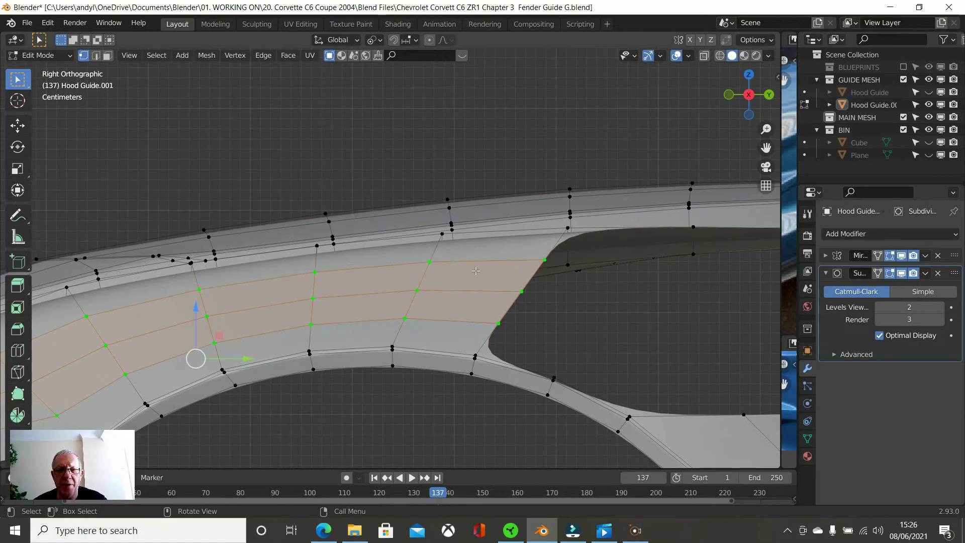
{"action": "left_click", "coordinate": [545, 261]}
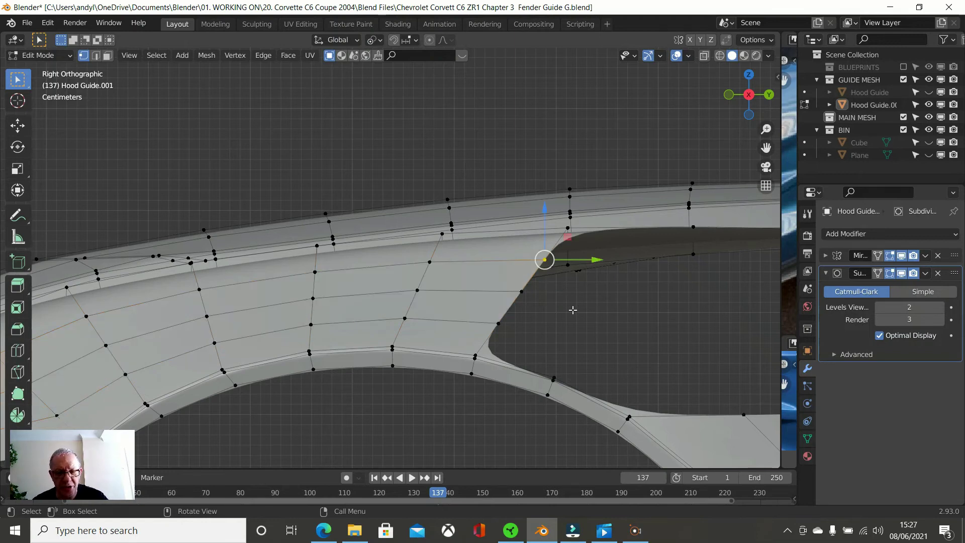
{"action": "key", "text": "g"}
{"action": "key", "text": "g"}
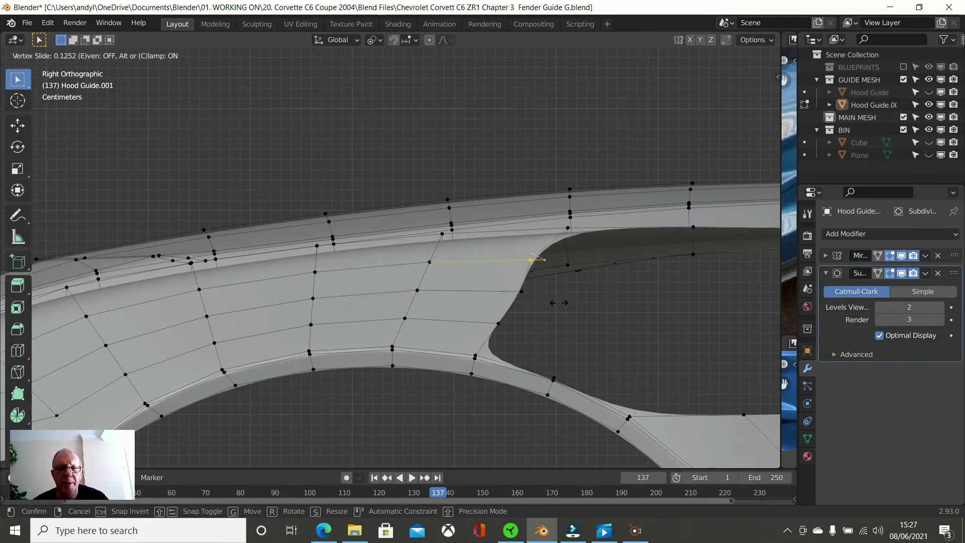
{"action": "right_click", "coordinate": [561, 303]}
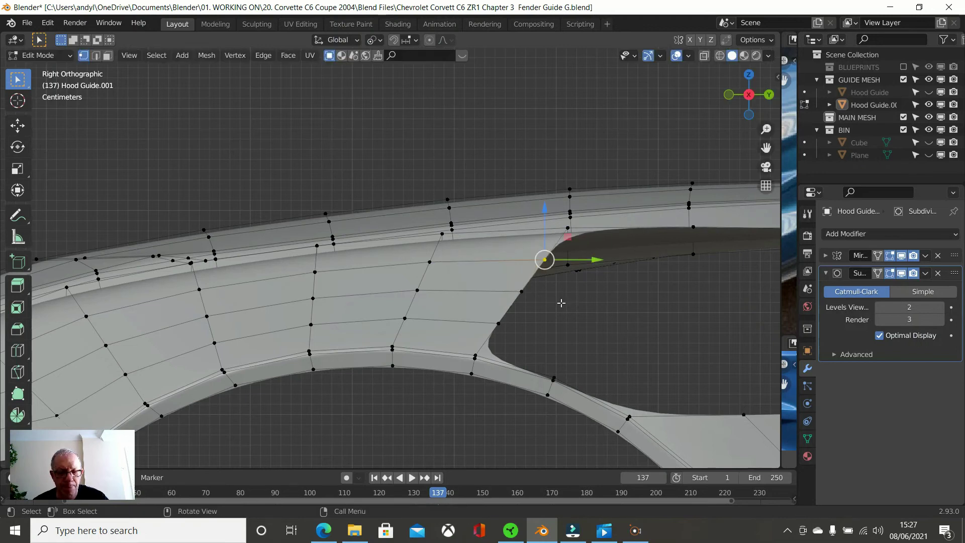
{"action": "key", "text": "g"}
{"action": "key", "text": "g"}
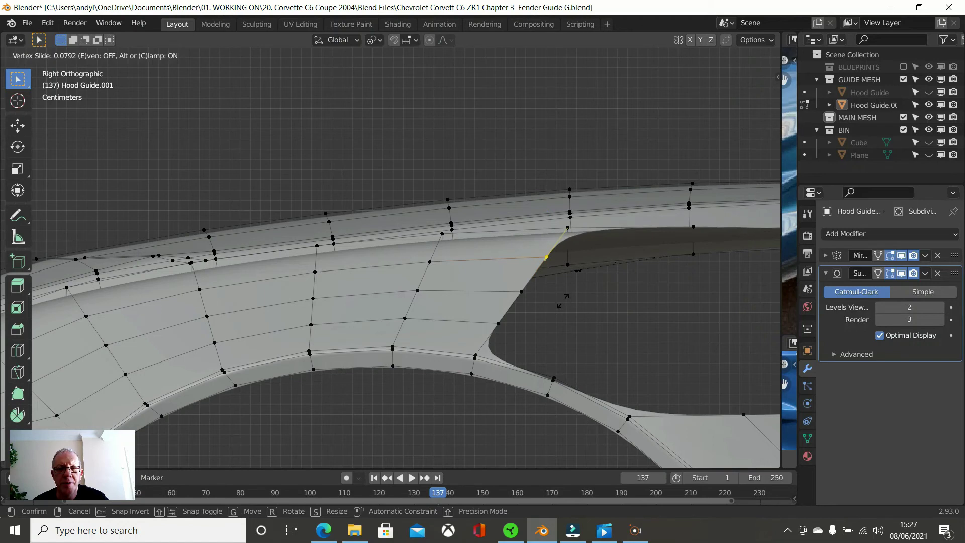
{"action": "left_click", "coordinate": [563, 299]}
Slide the middle and lowest new vertices on the fender side's rear edge slightly upward to even their spacing
{"action": "left_click", "coordinate": [522, 292]}
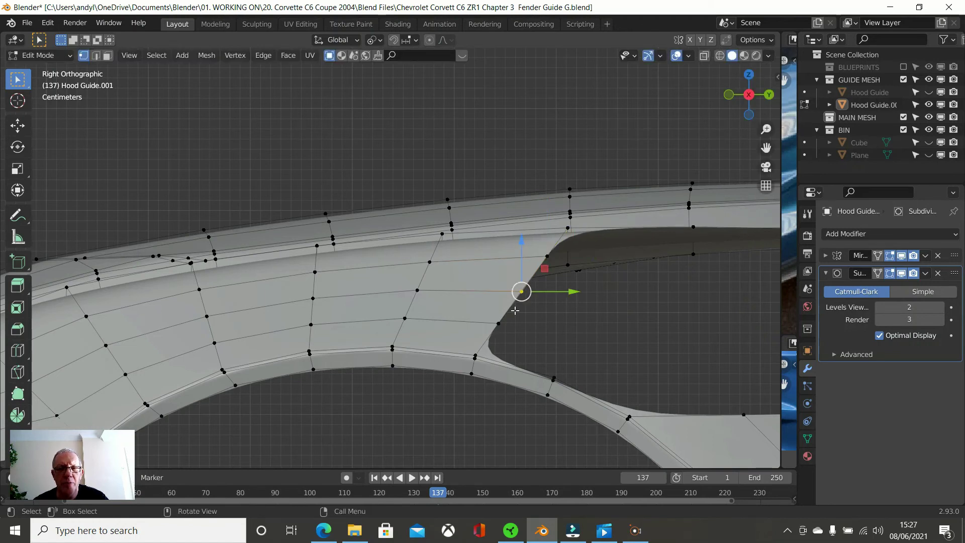
{"action": "key", "text": "shift+v"}
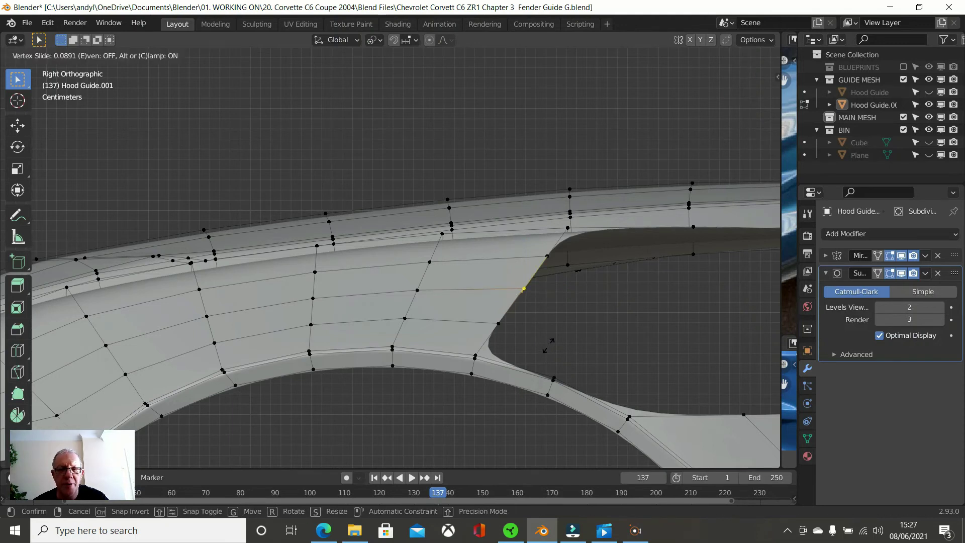
{"action": "left_click", "coordinate": [548, 346]}
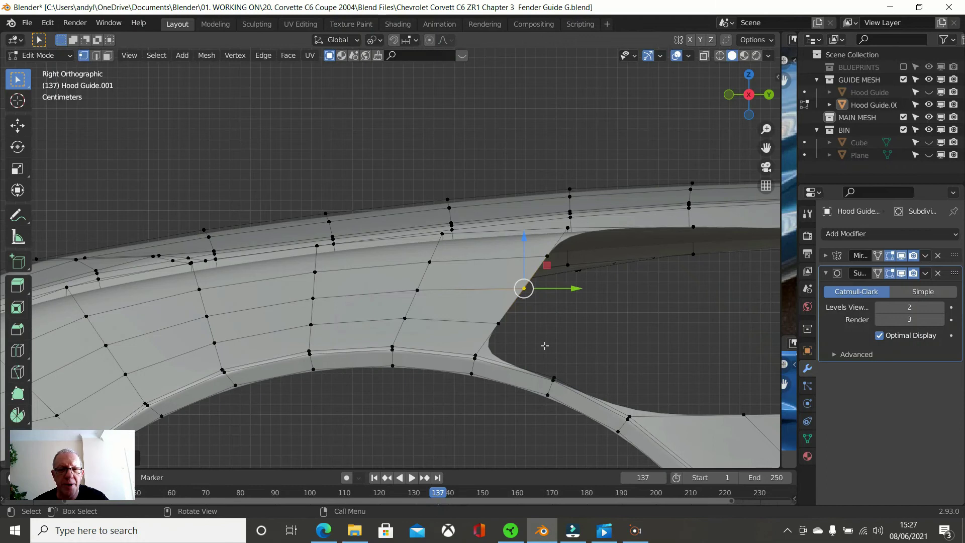
{"action": "left_click", "coordinate": [499, 324]}
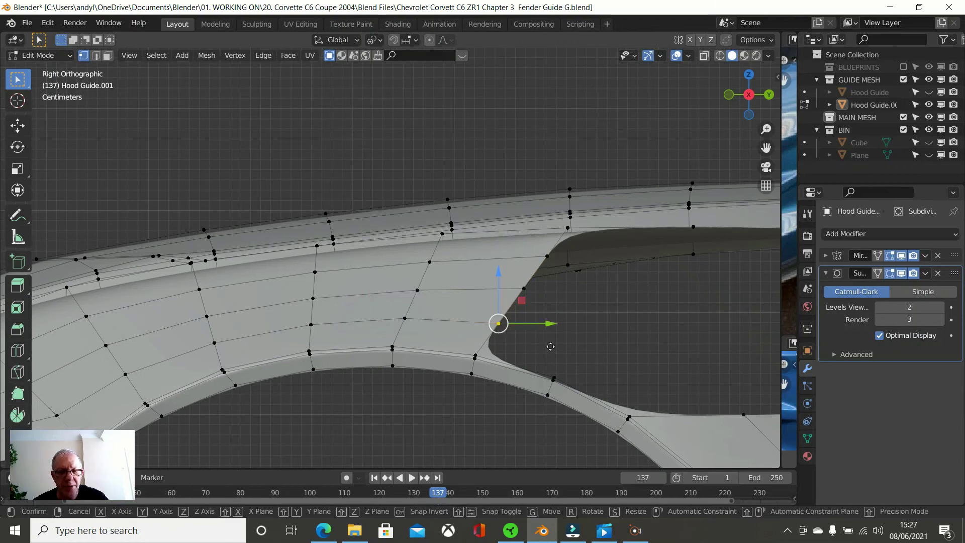
{"action": "key", "text": "shift+v"}
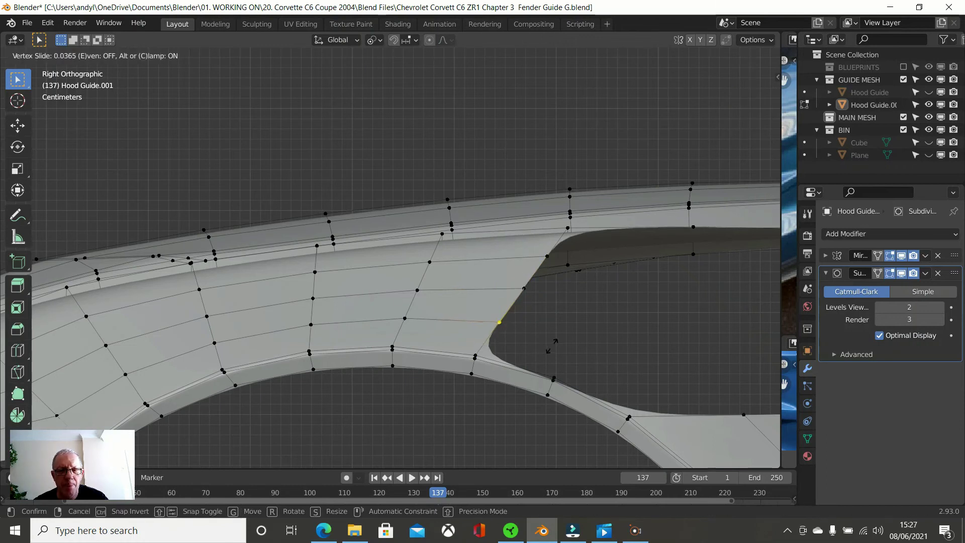
{"action": "left_click", "coordinate": [552, 344]}
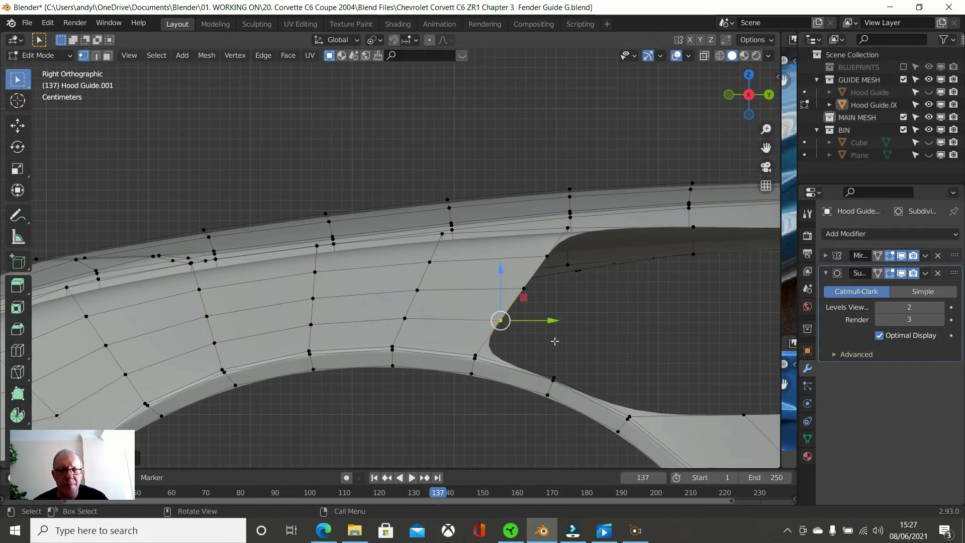
Select the three lengthwise edge loops above the wheel arch and include the BLUEPRINTS collection in the view layer again
{"action": "scroll", "coordinate": [562, 334], "scroll_direction": "down", "scroll_amount": 1}
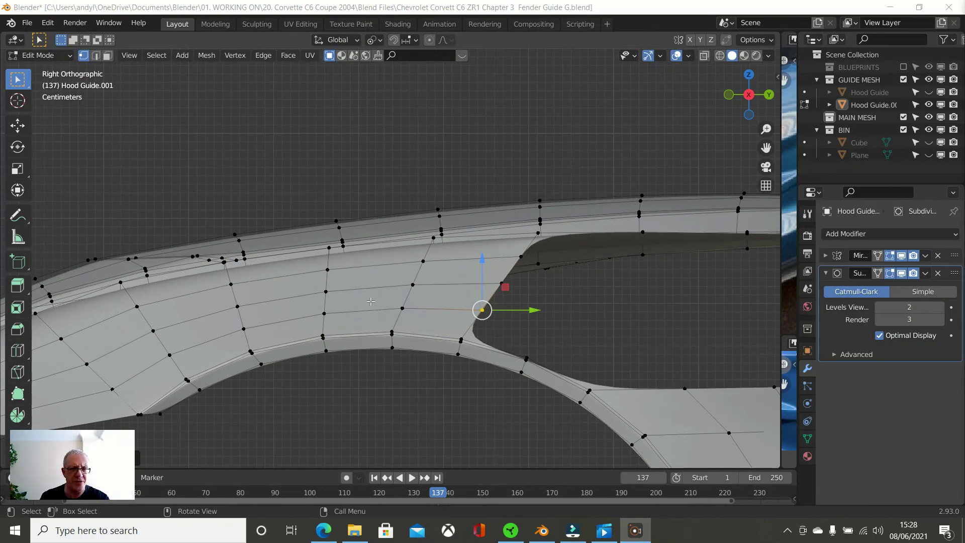
{"action": "key", "text": "alt+Tab"}
{"action": "left_click", "coordinate": [349, 267], "text": "alt"}
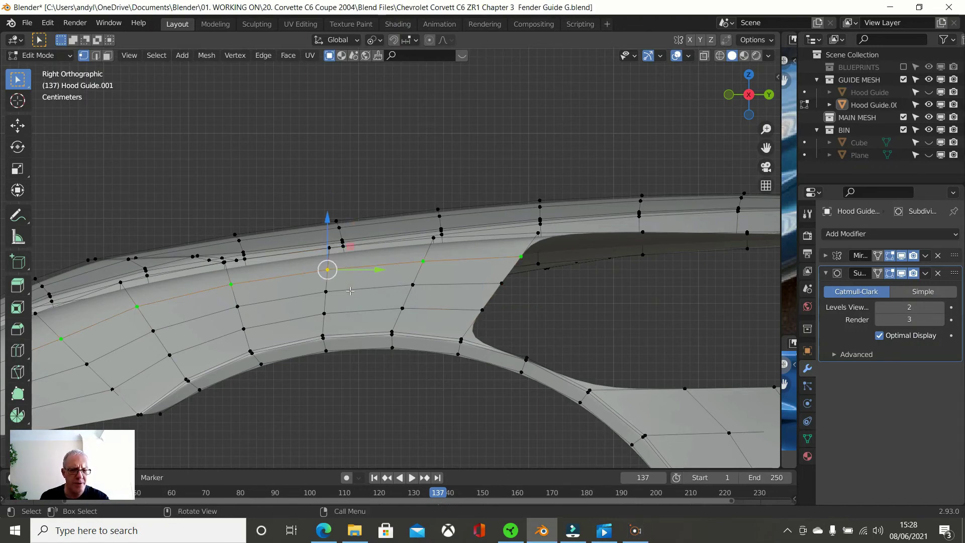
{"action": "left_click", "coordinate": [351, 291], "text": "alt+shift"}
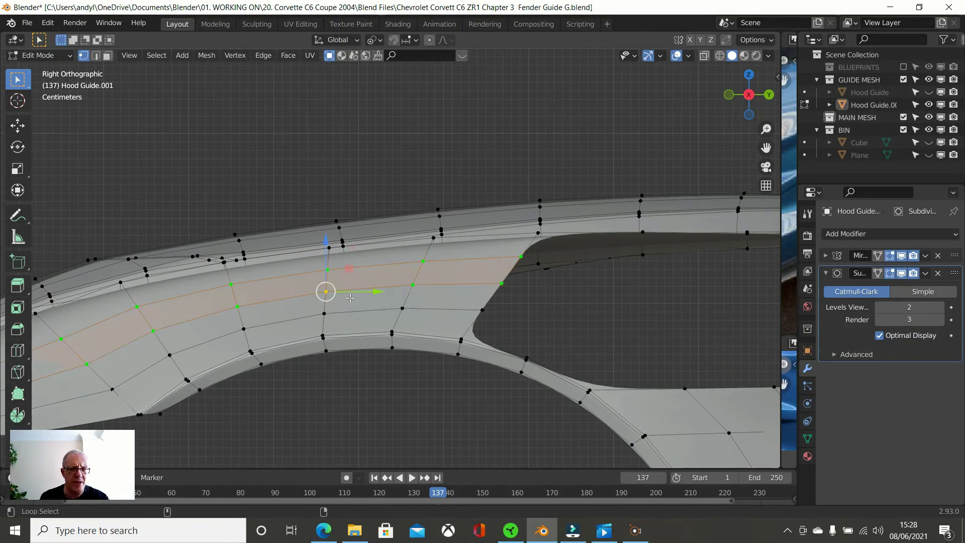
{"action": "left_click", "coordinate": [350, 313], "text": "alt+shift"}
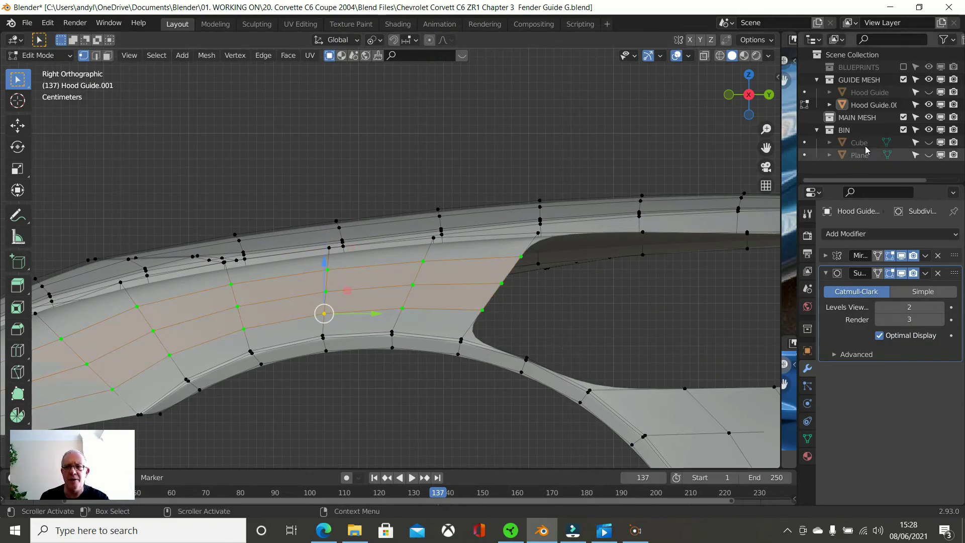
{"action": "left_click", "coordinate": [903, 67]}
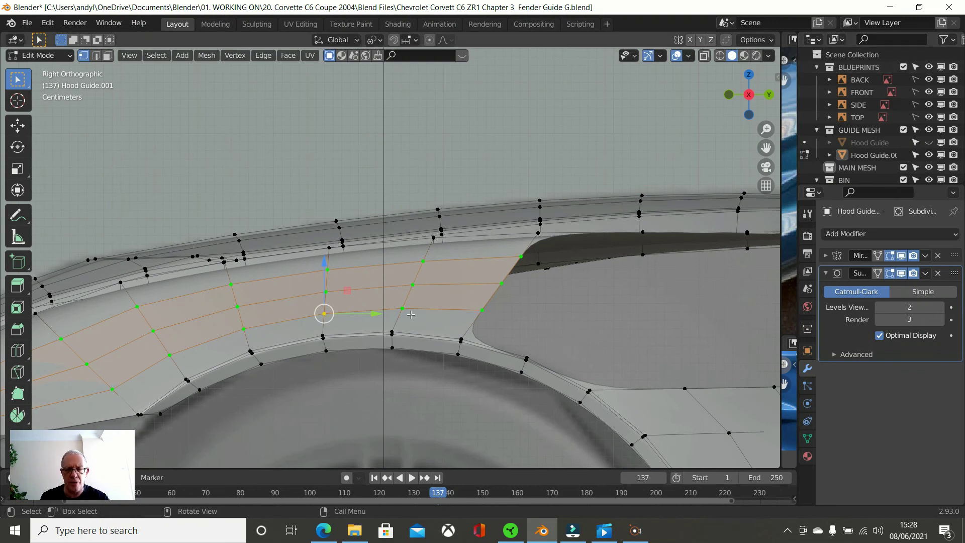
In front view, move the three selected loops about 5 mm up and 4.4 mm outward to round the fender, then clear the selection
{"action": "key", "text": "KP_1"}
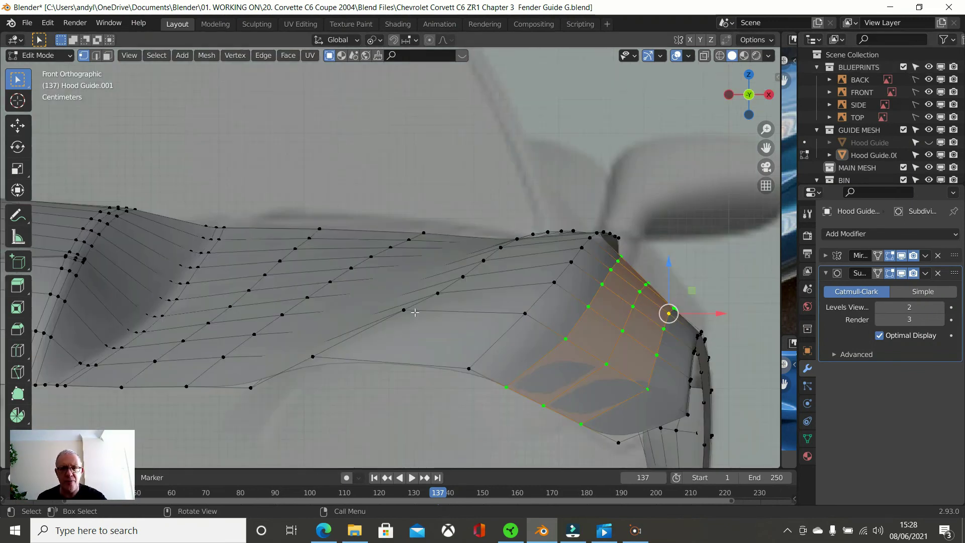
{"action": "middle_click_drag", "start_coordinate": [591, 382], "coordinate": [498, 332], "text": "shift"}
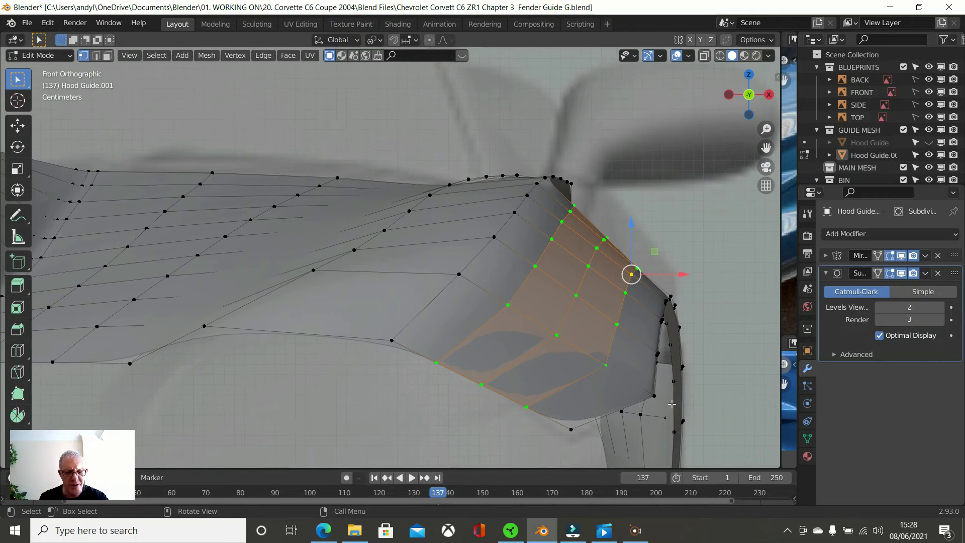
{"action": "key", "text": "g"}
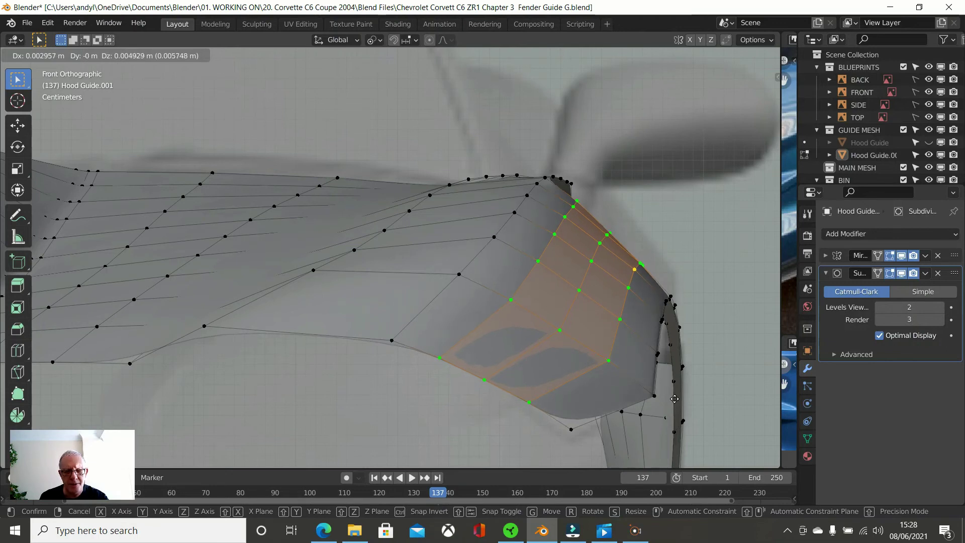
{"action": "left_click", "coordinate": [675, 399]}
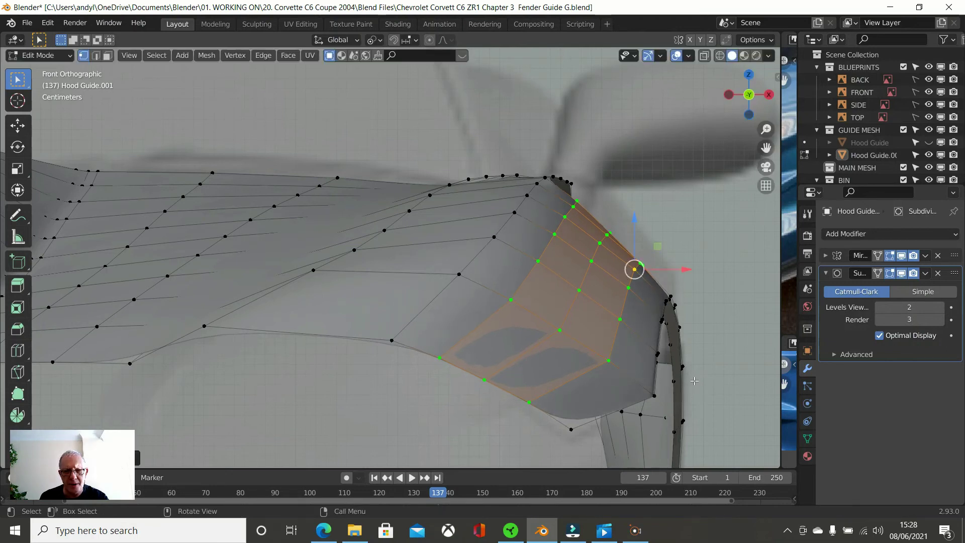
{"action": "left_click_drag", "start_coordinate": [678, 269], "coordinate": [681, 268]}
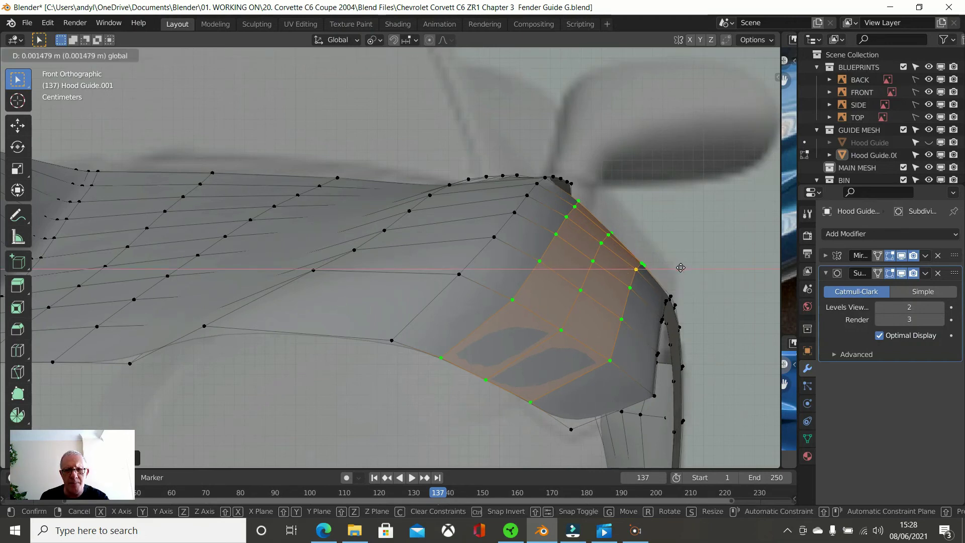
{"action": "left_click_drag", "start_coordinate": [681, 268], "coordinate": [681, 268]}
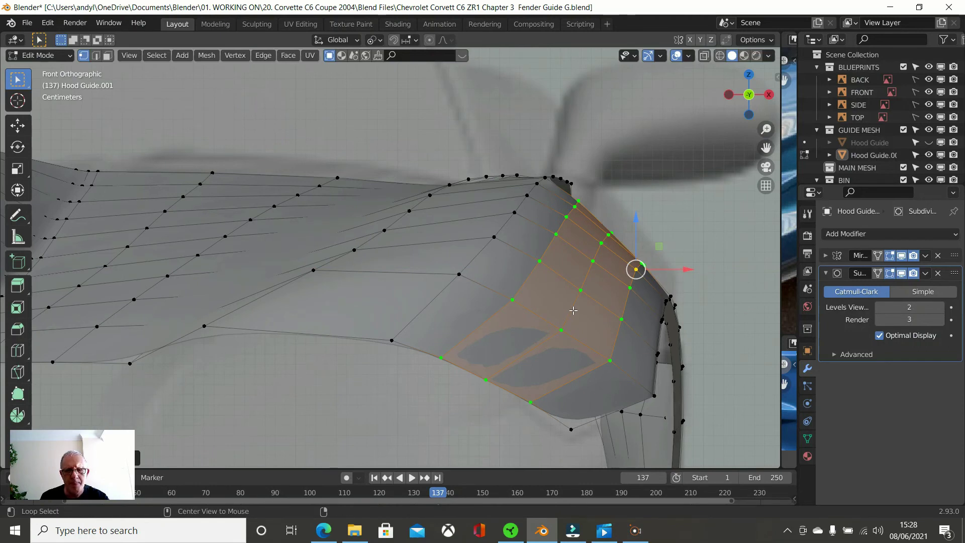
{"action": "key", "text": "alt+a"}
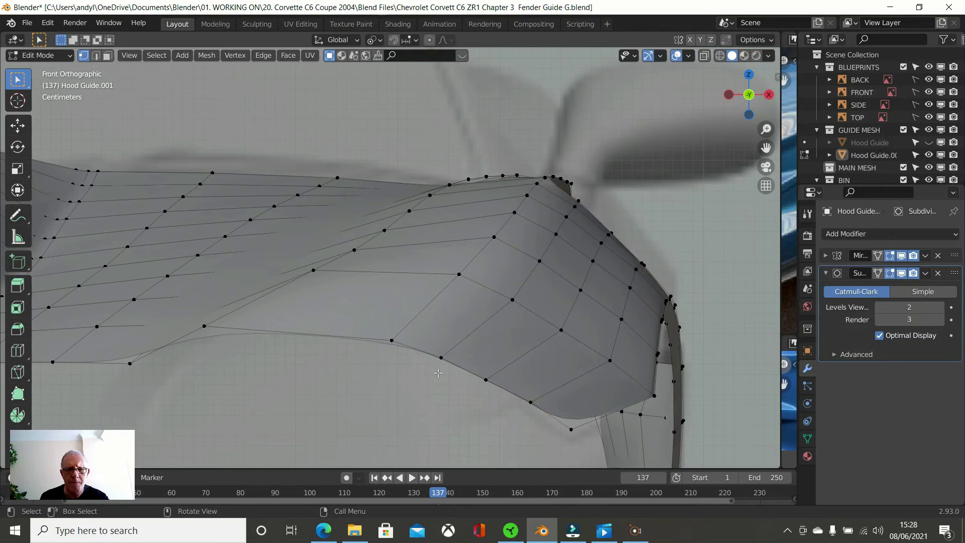
Move only the middle lengthwise loop above the wheel arch about 1.5 mm up and 1.5 mm outward
{"action": "left_click", "coordinate": [576, 317], "text": "alt"}
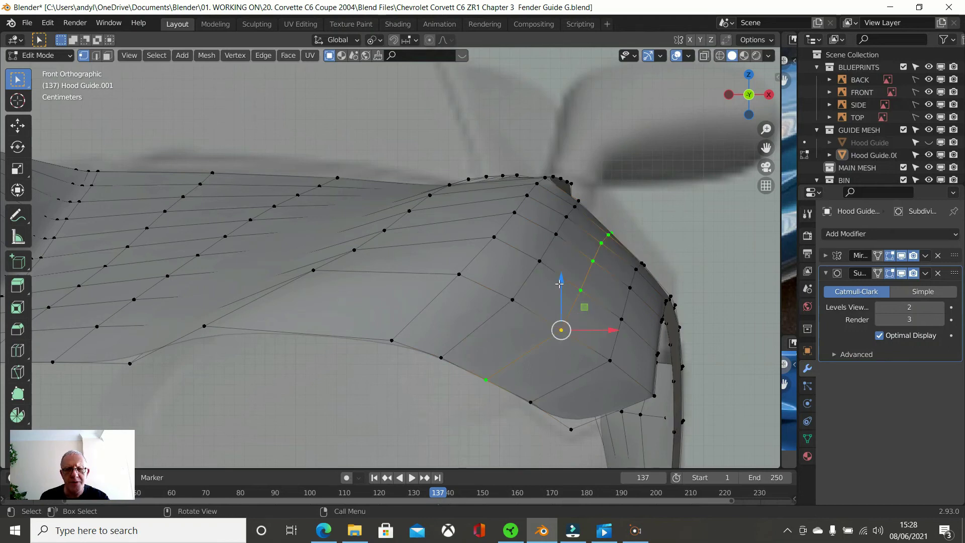
{"action": "left_click_drag", "start_coordinate": [560, 283], "coordinate": [562, 281]}
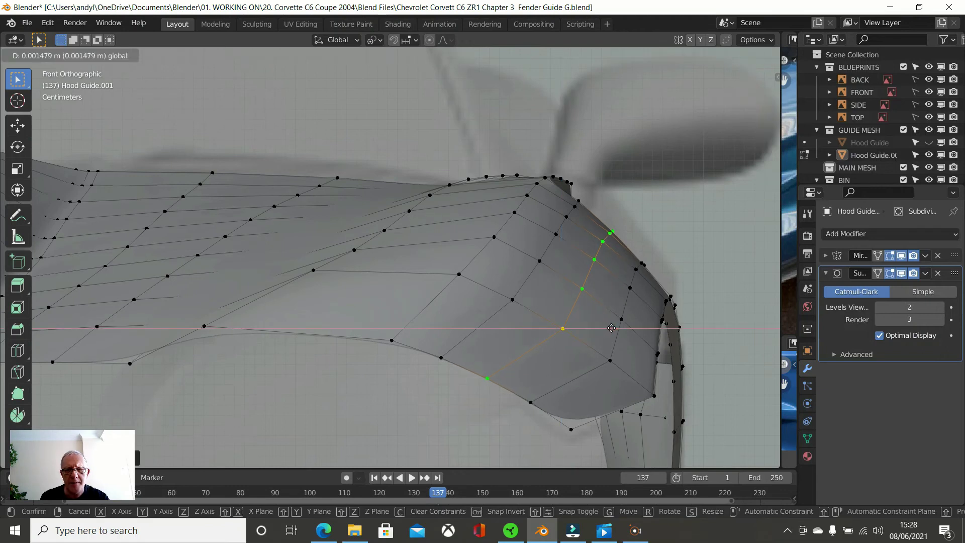
{"action": "scroll", "coordinate": [611, 328], "scroll_direction": "down", "scroll_amount": 2}
Switch to Object Mode and examine the smoothed hood and fender surface from several angles against the blueprints
{"action": "key", "text": "Tab"}
{"action": "middle_click_drag", "start_coordinate": [604, 328], "coordinate": [382, 360]}
{"action": "scroll", "coordinate": [552, 330], "scroll_direction": "down", "scroll_amount": 4}
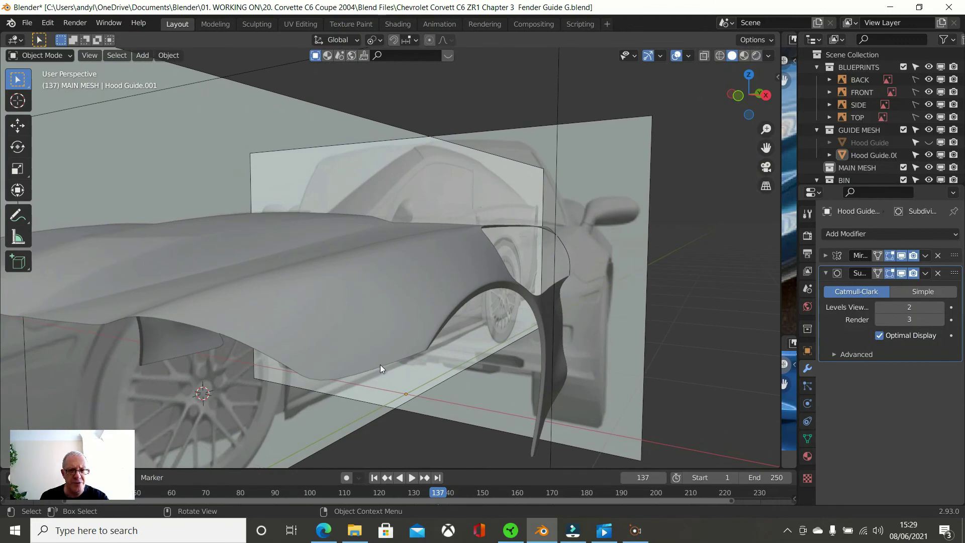
{"action": "right_click", "coordinate": [530, 294]}
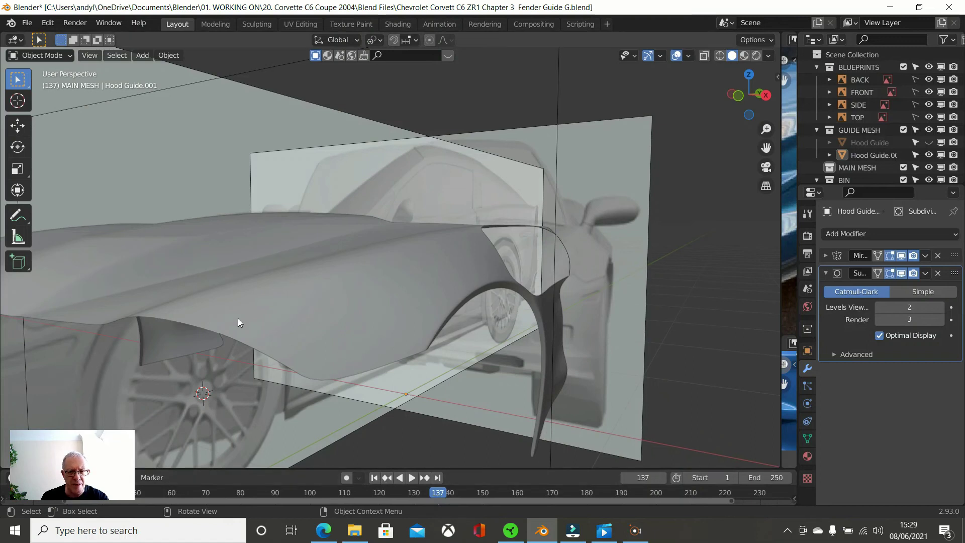
{"action": "middle_click_drag", "start_coordinate": [380, 334], "coordinate": [347, 363]}
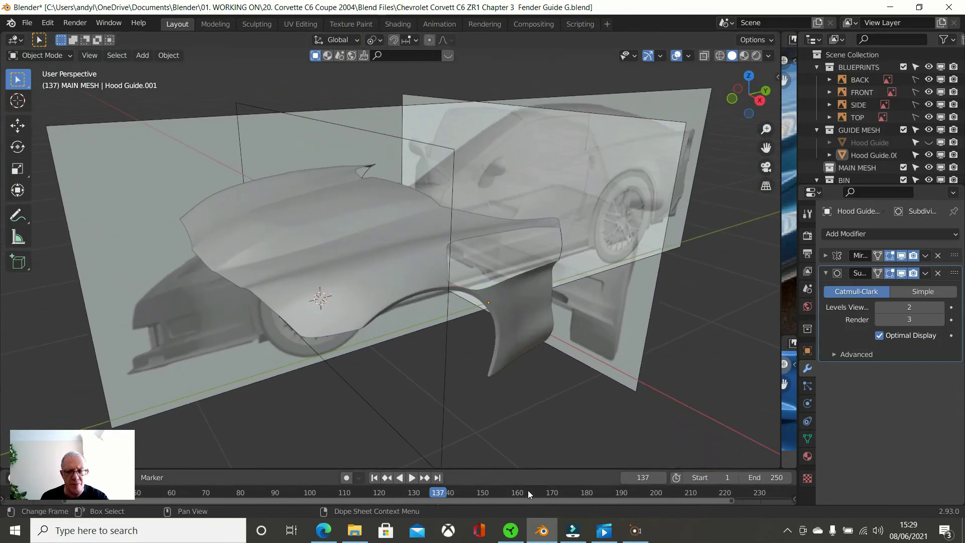
{"action": "left_click", "coordinate": [626, 486]}
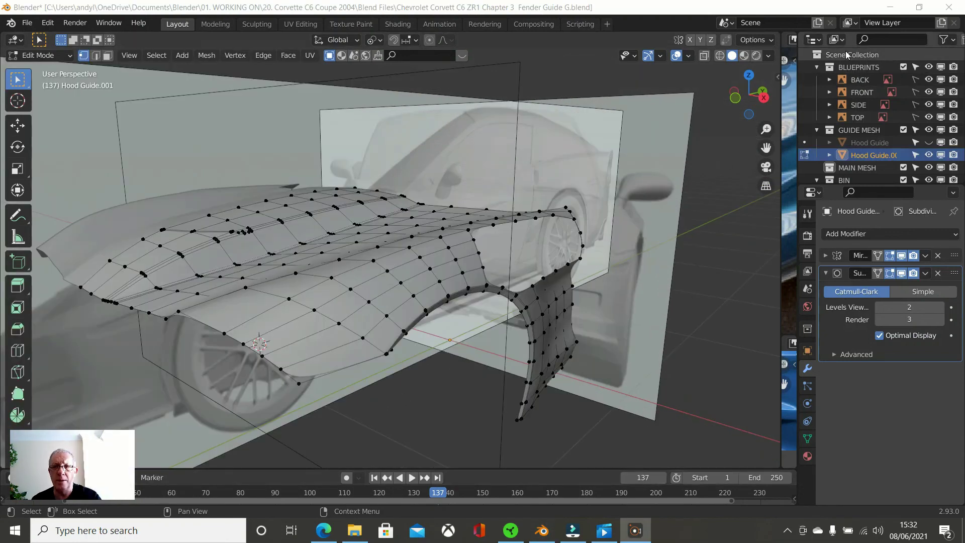
Exclude the BLUEPRINTS collection from the view layer and examine the fender mesh in perspective, front and top views
{"action": "left_click", "coordinate": [904, 67]}
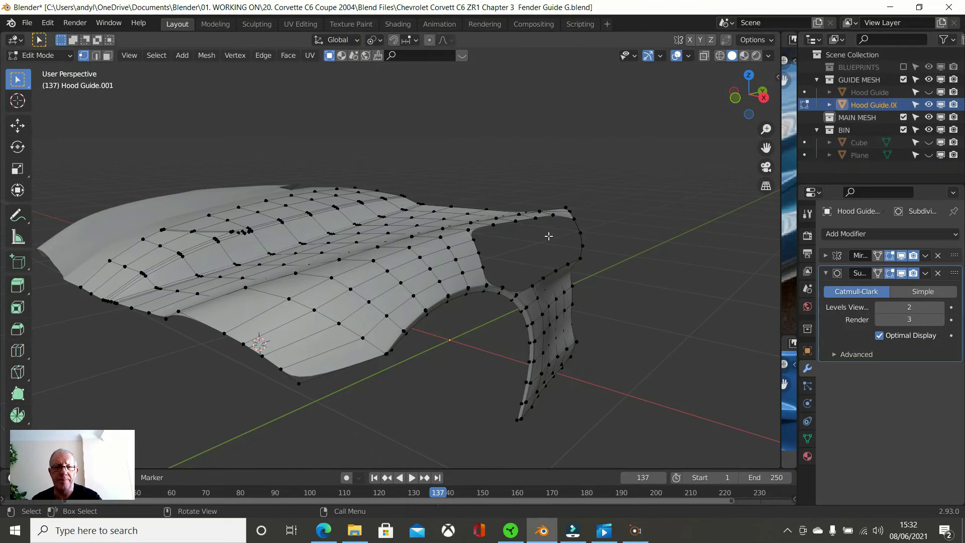
{"action": "middle_click_drag", "start_coordinate": [529, 260], "coordinate": [566, 285]}
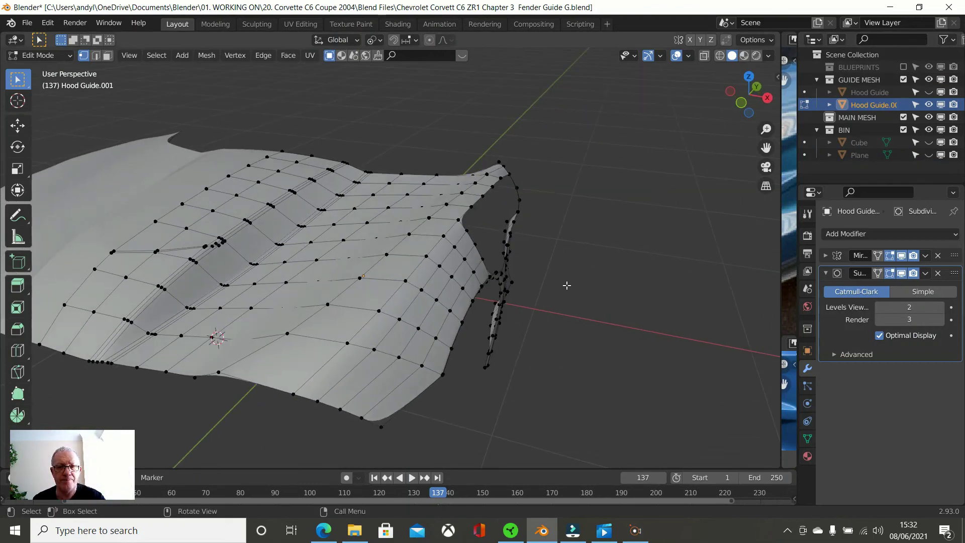
{"action": "scroll", "coordinate": [496, 251], "scroll_direction": "up", "scroll_amount": 1}
{"action": "scroll", "coordinate": [510, 254], "scroll_direction": "down", "scroll_amount": 1}
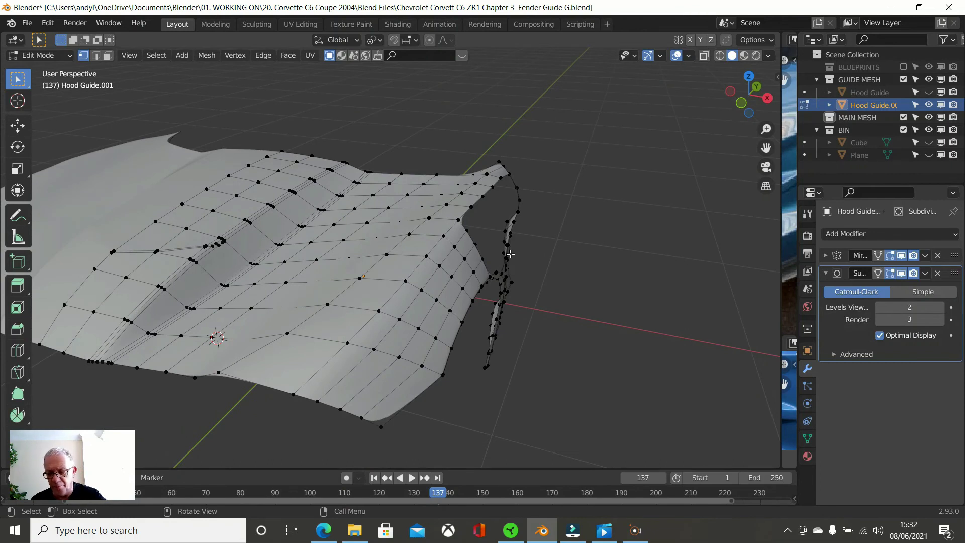
{"action": "key", "text": "KP_1"}
{"action": "scroll", "coordinate": [495, 241], "scroll_direction": "up", "scroll_amount": 2}
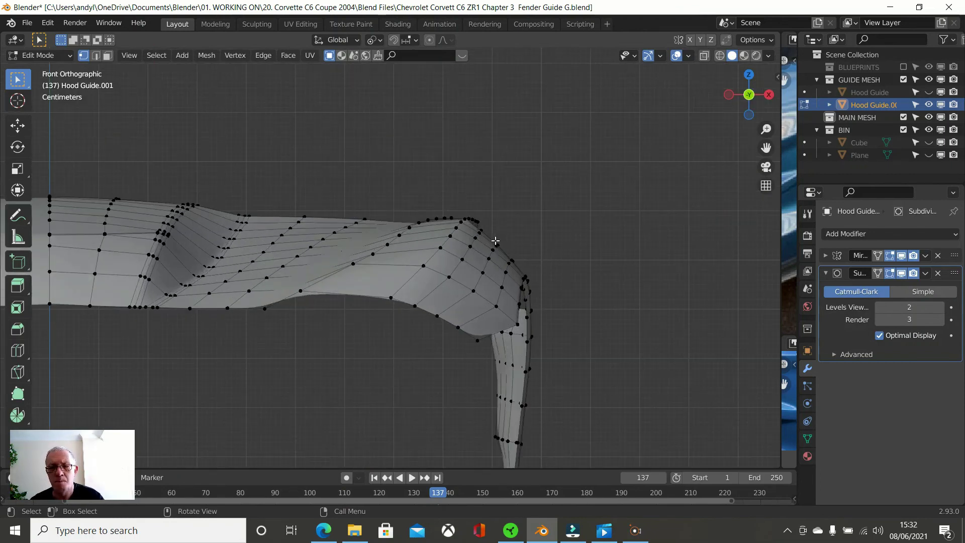
{"action": "scroll", "coordinate": [496, 241], "scroll_direction": "down", "scroll_amount": 1}
{"action": "key", "text": "KP_7"}
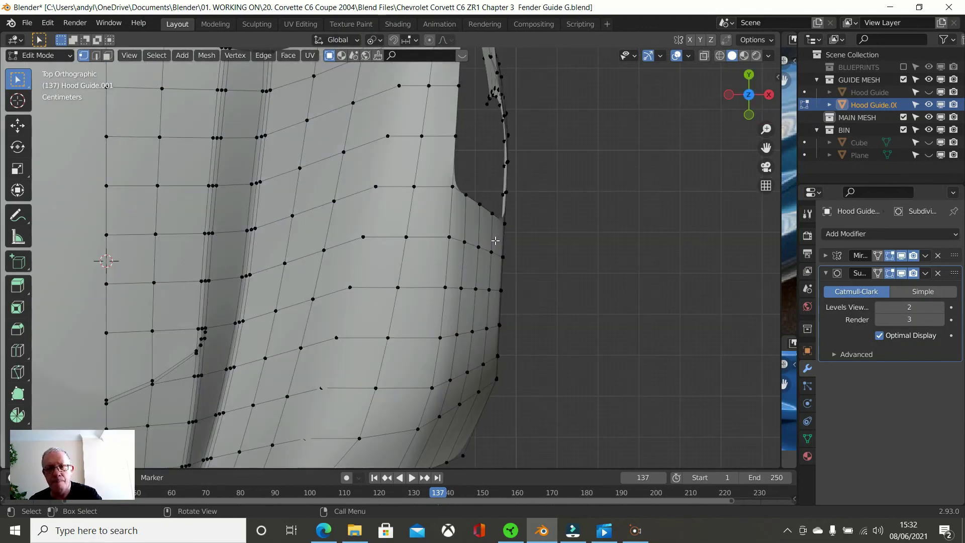
In top view, move the innermost of the three intermediate vertices on the fender's open rear edge about 5 mm outward along X
{"action": "scroll", "coordinate": [476, 222], "scroll_direction": "up", "scroll_amount": 1}
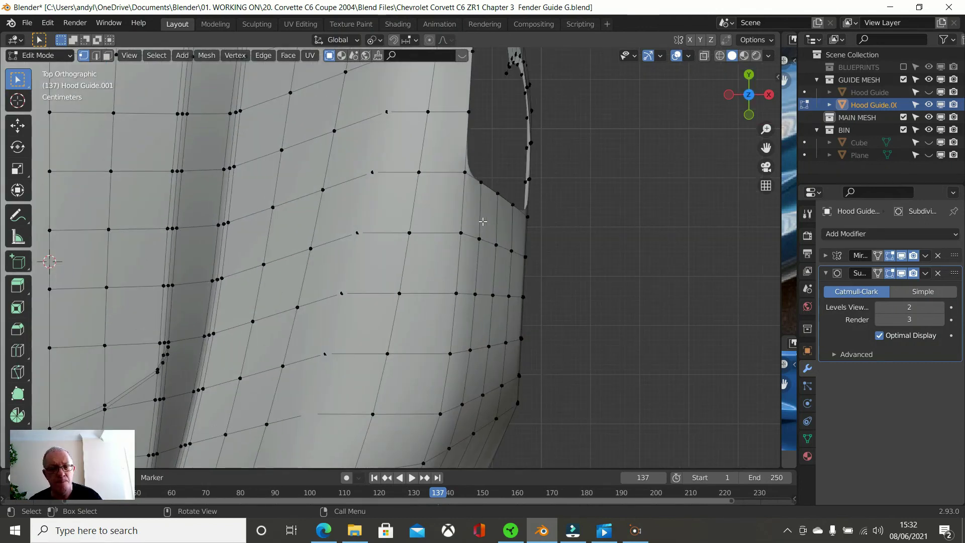
{"action": "scroll", "coordinate": [427, 212], "scroll_direction": "up", "scroll_amount": 2}
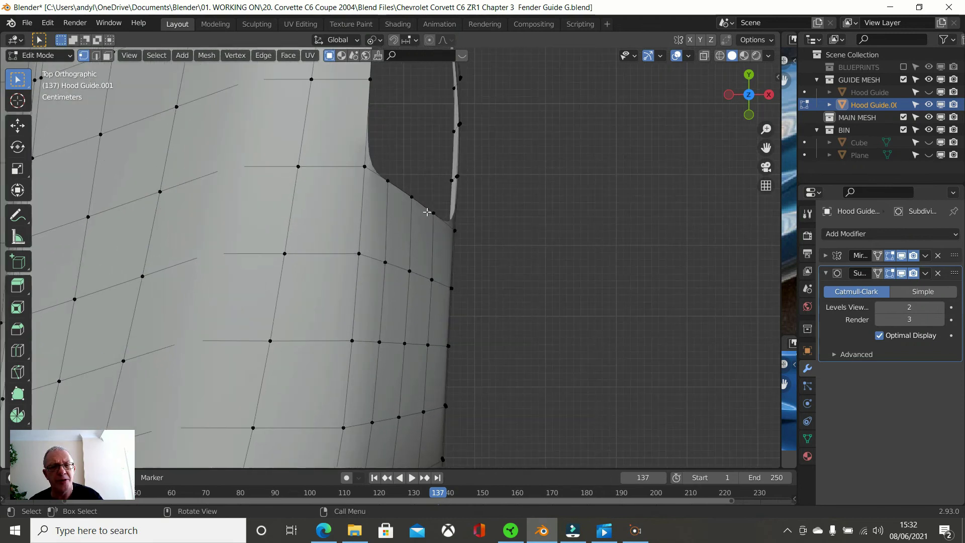
{"action": "scroll", "coordinate": [427, 212], "scroll_direction": "up", "scroll_amount": 1}
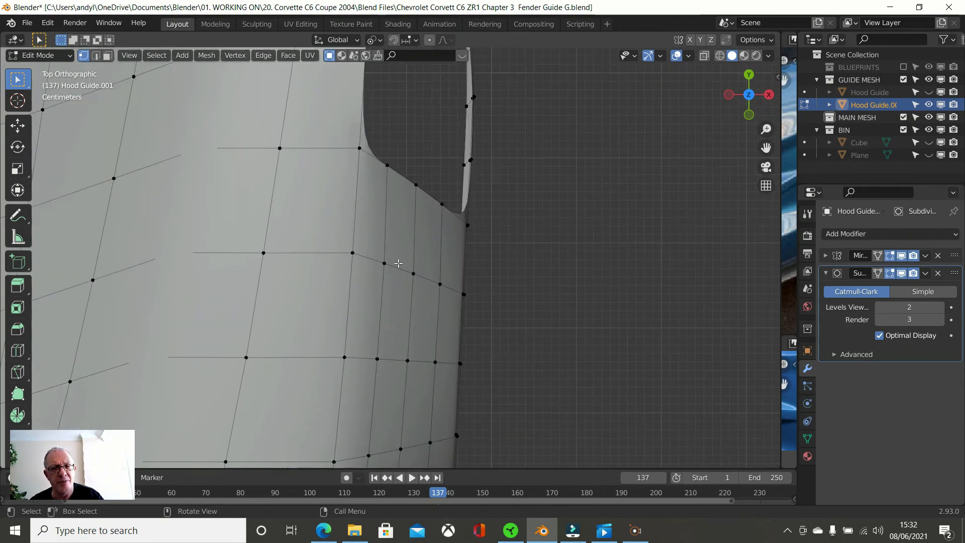
{"action": "left_click", "coordinate": [387, 165]}
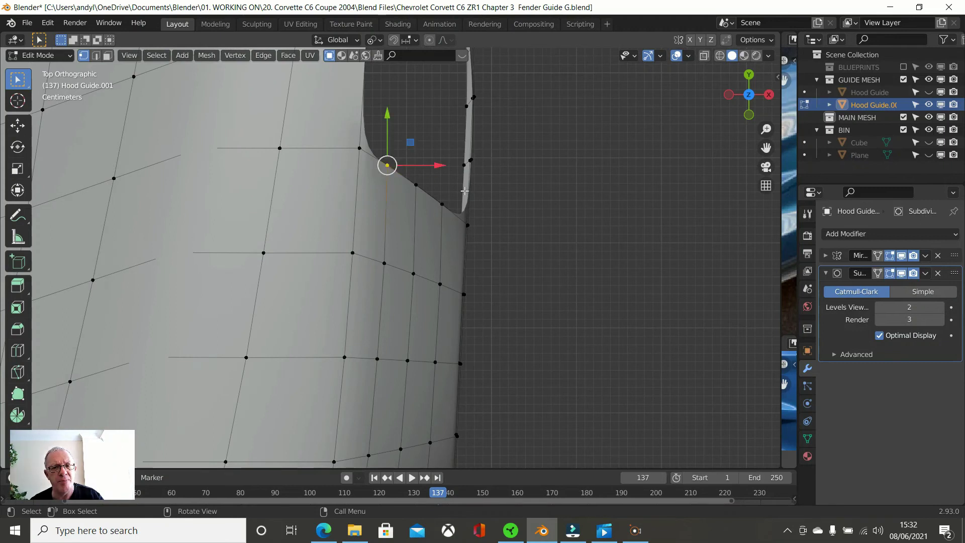
{"action": "key", "text": "g"}
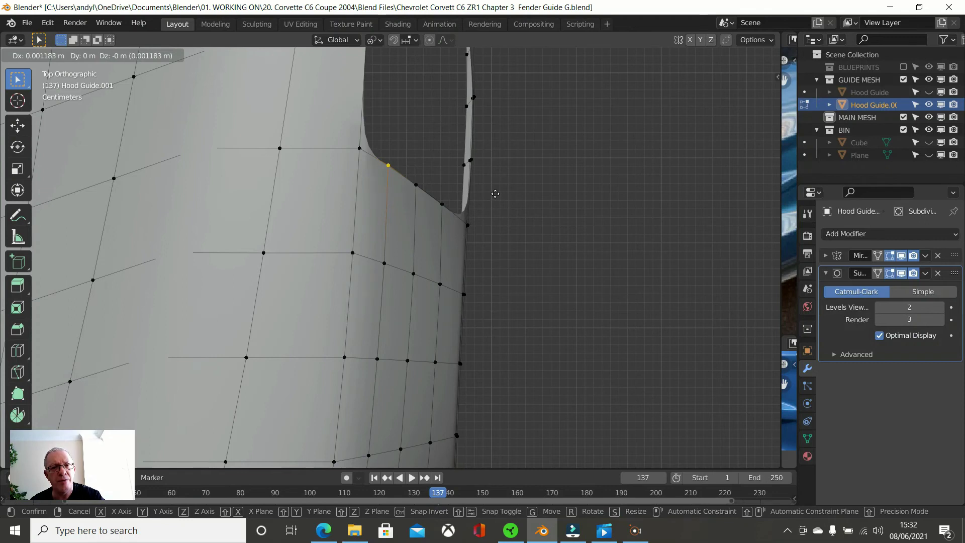
{"action": "right_click", "coordinate": [411, 200]}
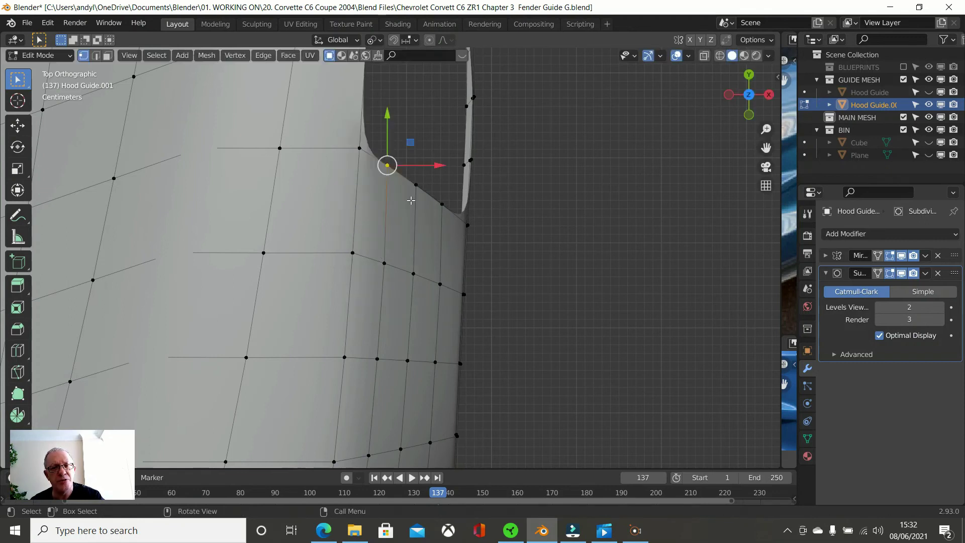
{"action": "key", "text": "g"}
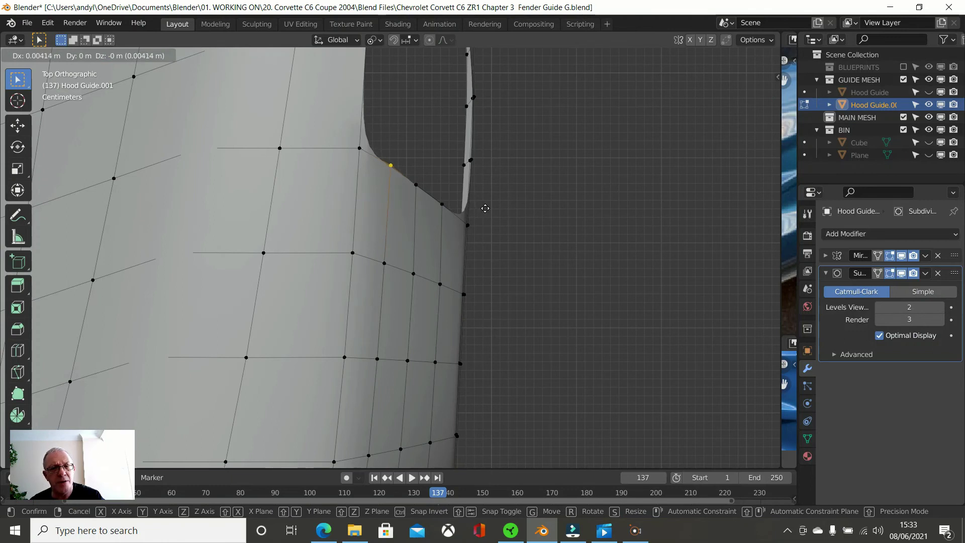
{"action": "left_click", "coordinate": [486, 208]}
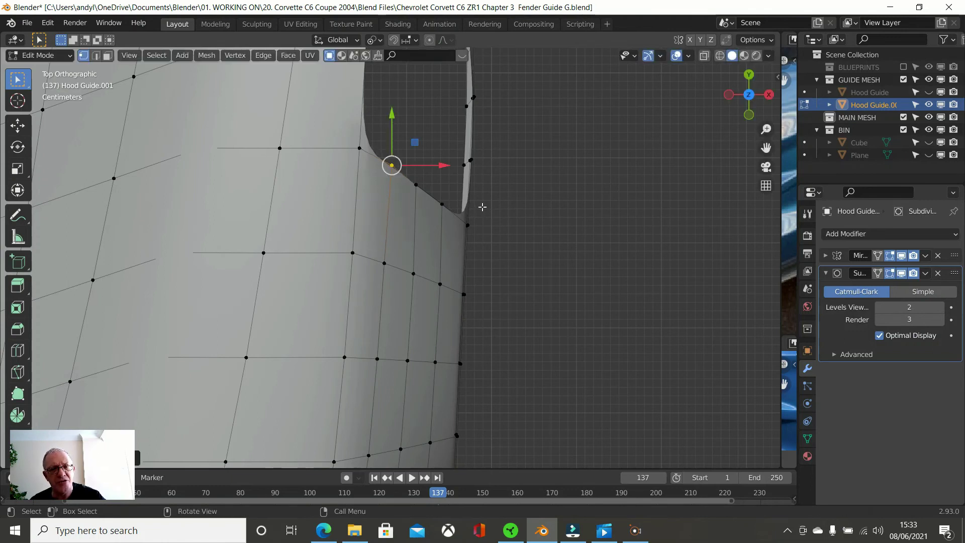
Move the middle rear-edge vertex about 3 mm outward along X and nudge the outermost of the three slightly outward
{"action": "left_click", "coordinate": [416, 185]}
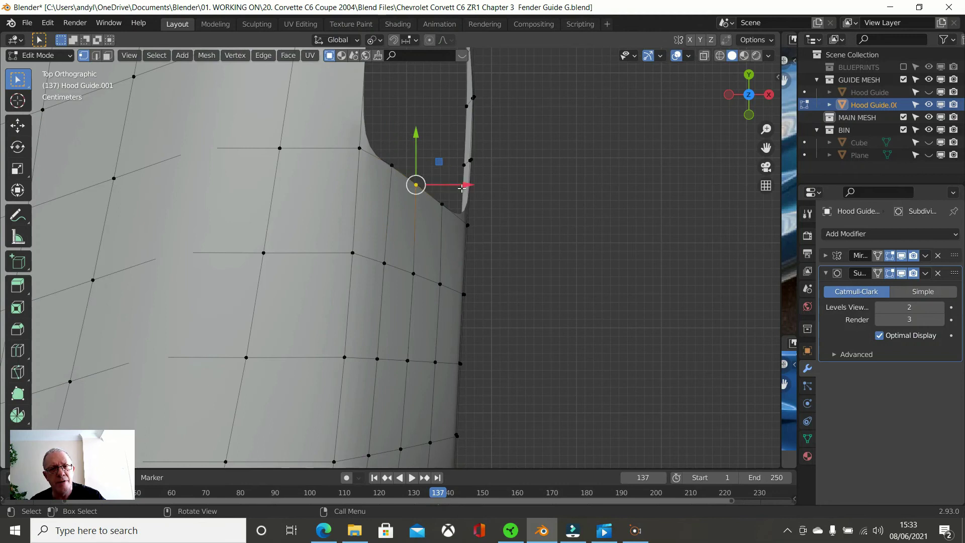
{"action": "key", "text": "g"}
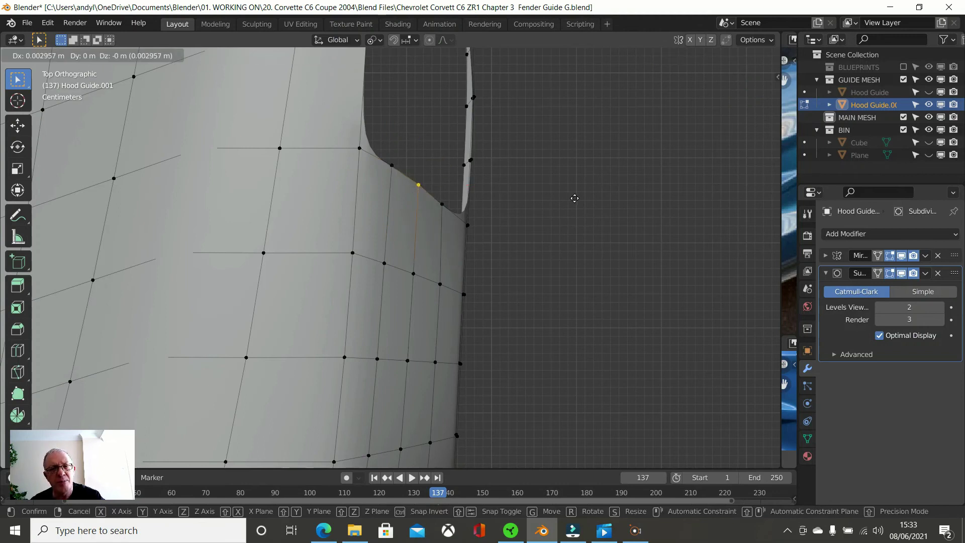
{"action": "left_click", "coordinate": [574, 198]}
{"action": "left_click", "coordinate": [447, 210]}
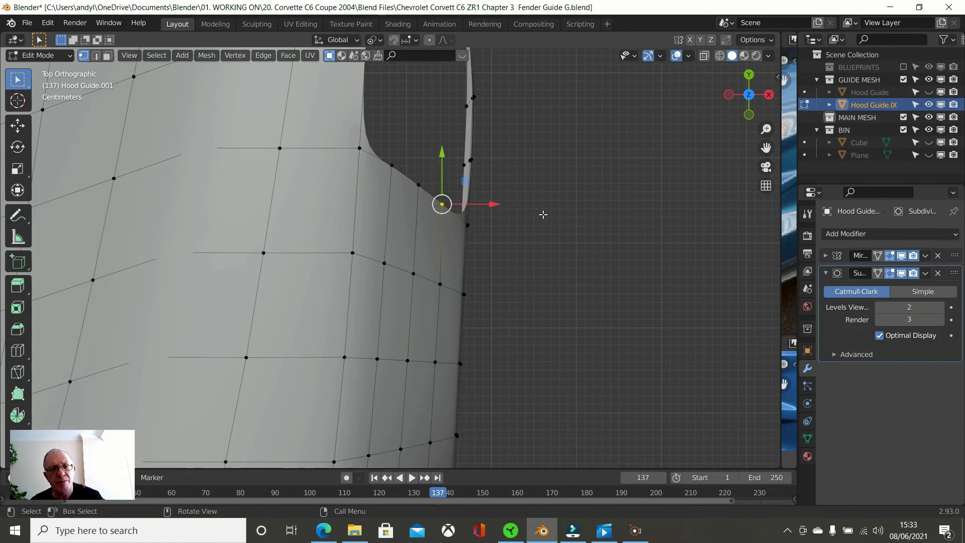
{"action": "key", "text": "g"}
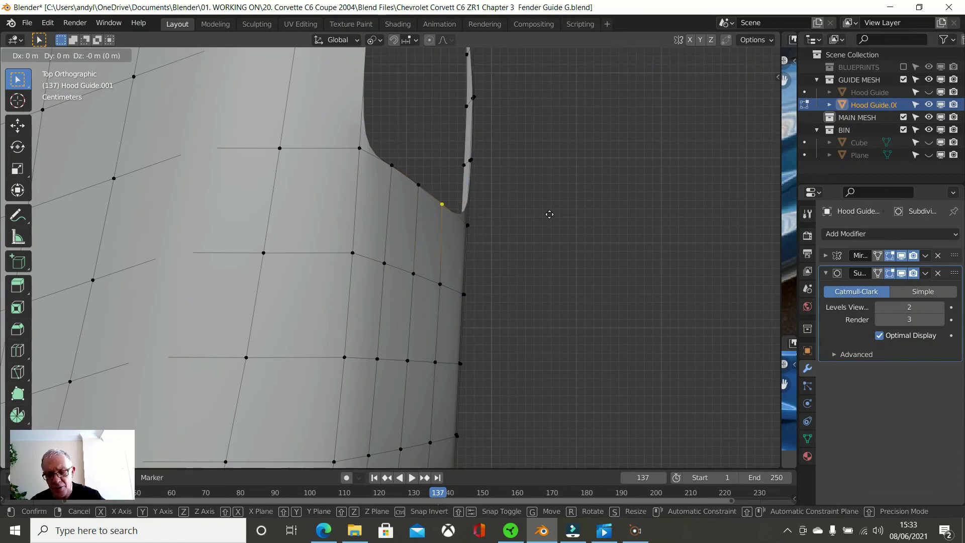
{"action": "left_click", "coordinate": [551, 214]}
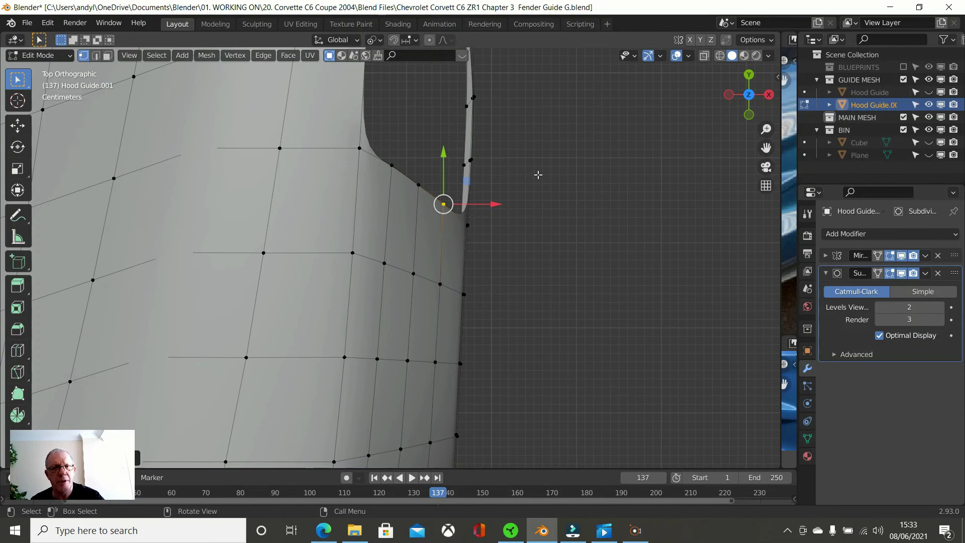
Fill a long face across the fender opening, joining the second edge down behind the wheel arch to the matching edge on the rear boundary
{"action": "scroll", "coordinate": [539, 174], "scroll_direction": "down", "scroll_amount": 4}
{"action": "middle_click_drag", "start_coordinate": [506, 173], "coordinate": [502, 141]}
{"action": "middle_click_drag", "start_coordinate": [551, 186], "coordinate": [485, 175]}
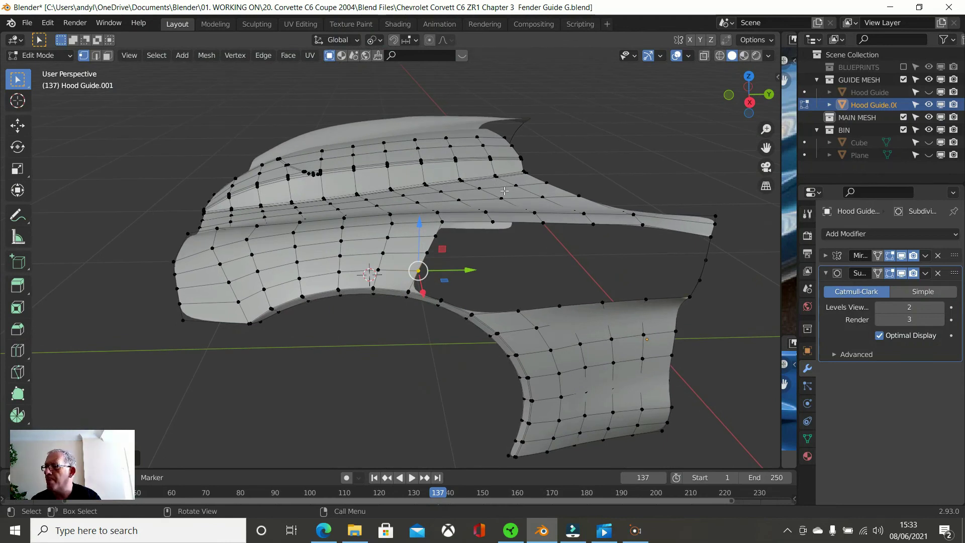
{"action": "left_click", "coordinate": [435, 235]}
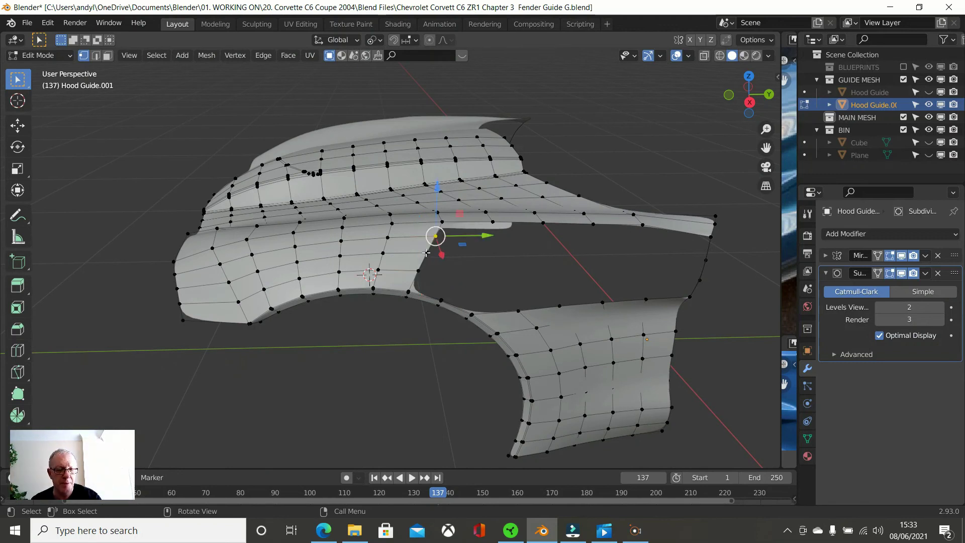
{"action": "left_click", "coordinate": [426, 252], "text": "shift"}
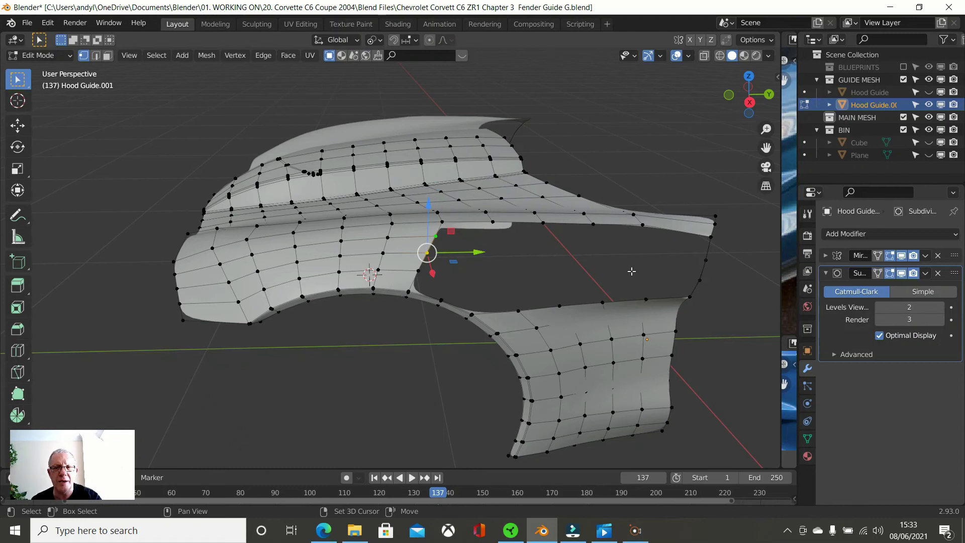
{"action": "left_click", "coordinate": [706, 260], "text": "shift"}
{"action": "left_click", "coordinate": [700, 279], "text": "shift"}
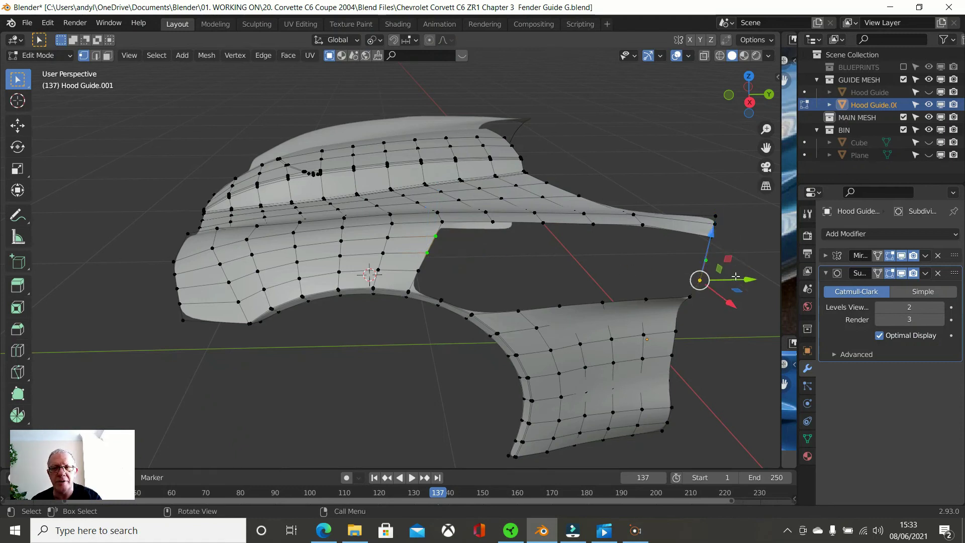
{"action": "key", "text": "f"}
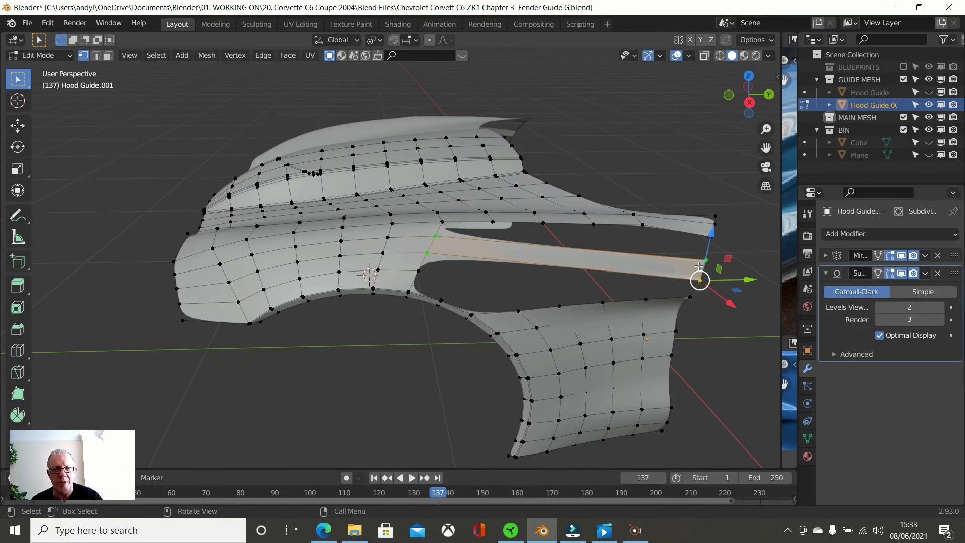
{"action": "middle_click_drag", "start_coordinate": [699, 266], "coordinate": [629, 397]}
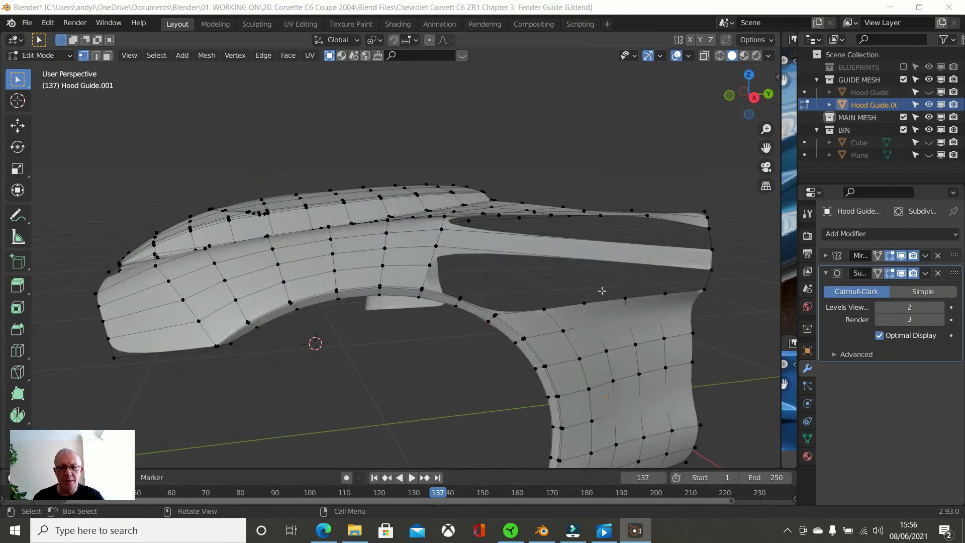
In right view, slide the new strip's upper rear vertex up the rear boundary by about 0.43 and its lower one by about 0.41
{"action": "scroll", "coordinate": [602, 291], "scroll_direction": "down", "scroll_amount": 3}
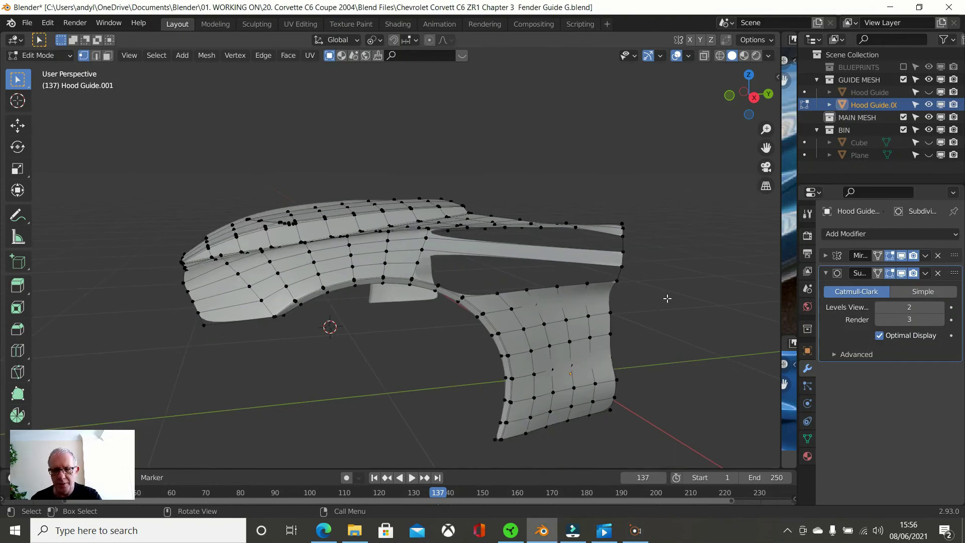
{"action": "key", "text": "KP_3"}
{"action": "scroll", "coordinate": [690, 268], "scroll_direction": "up", "scroll_amount": 1}
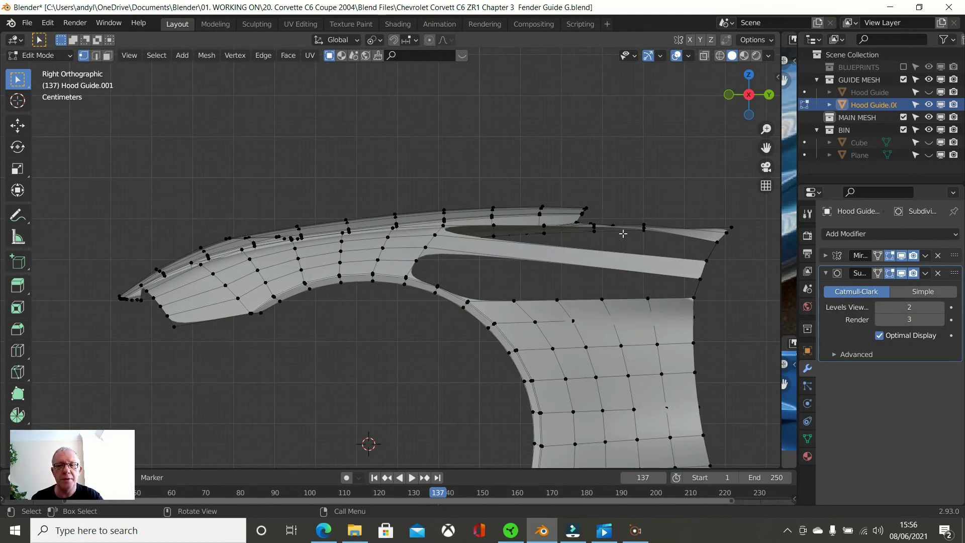
{"action": "middle_click_drag", "start_coordinate": [543, 248], "coordinate": [369, 256], "text": "shift"}
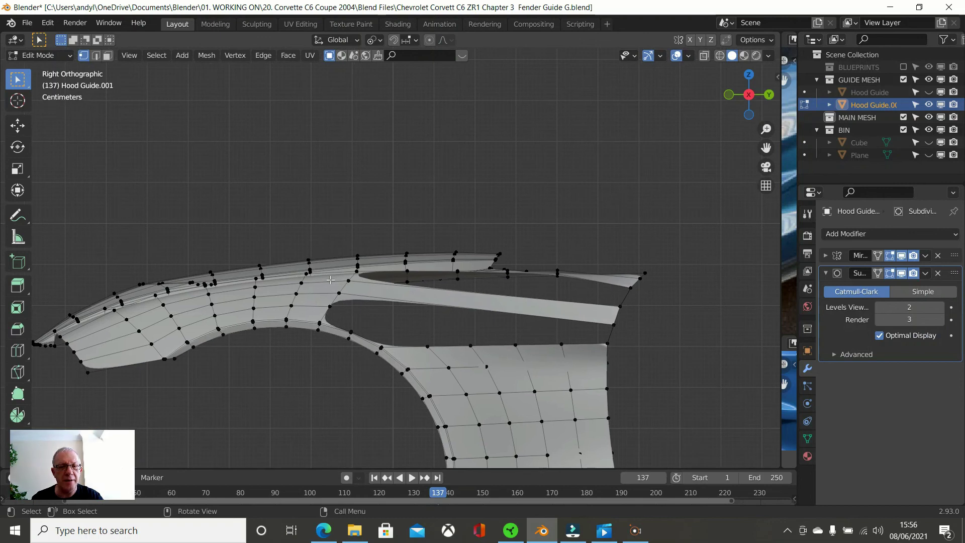
{"action": "left_click", "coordinate": [619, 303]}
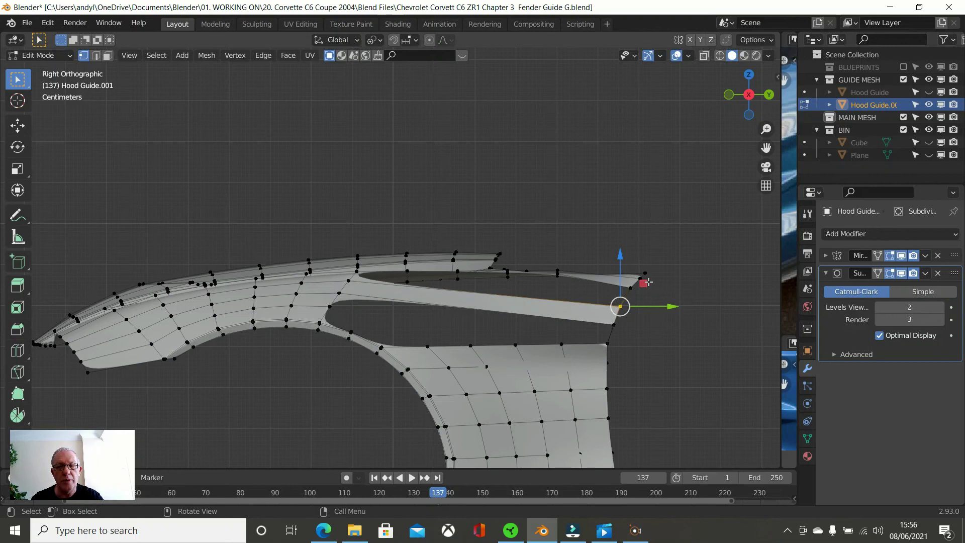
{"action": "key", "text": "g"}
{"action": "key", "text": "g"}
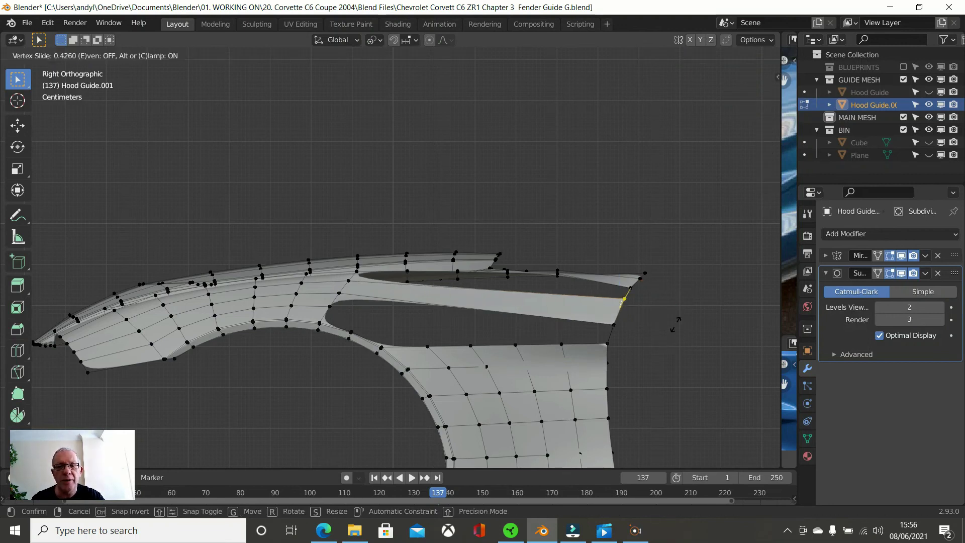
{"action": "left_click", "coordinate": [675, 324]}
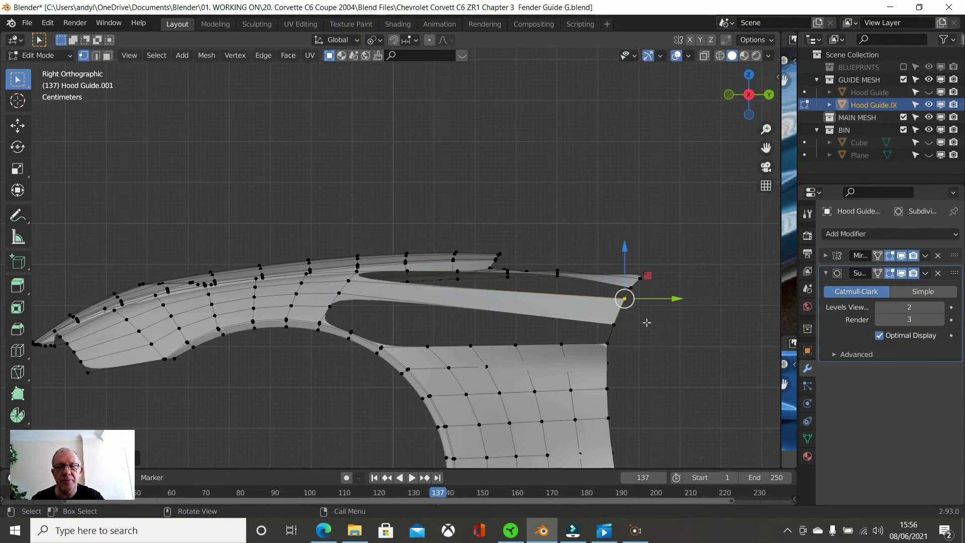
{"action": "left_click", "coordinate": [613, 325]}
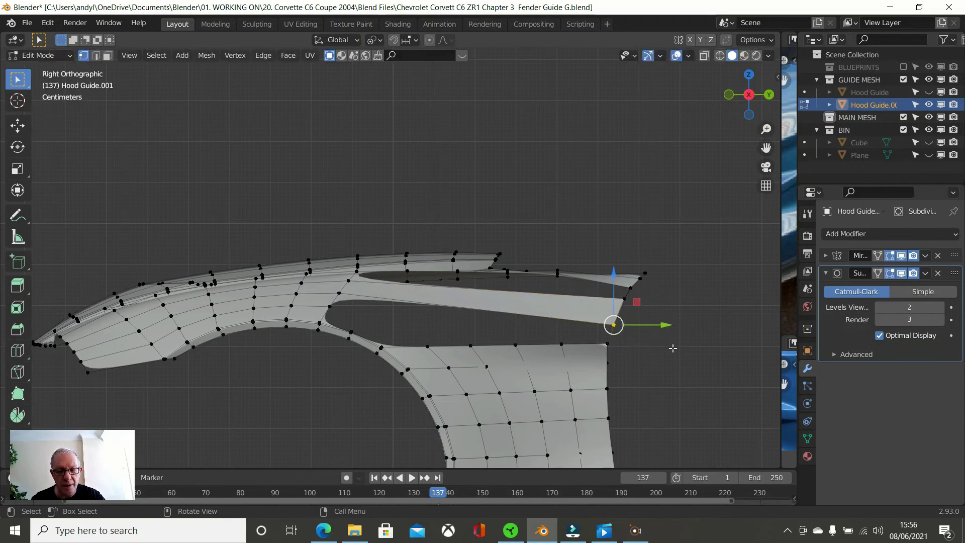
{"action": "key", "text": "shift+v"}
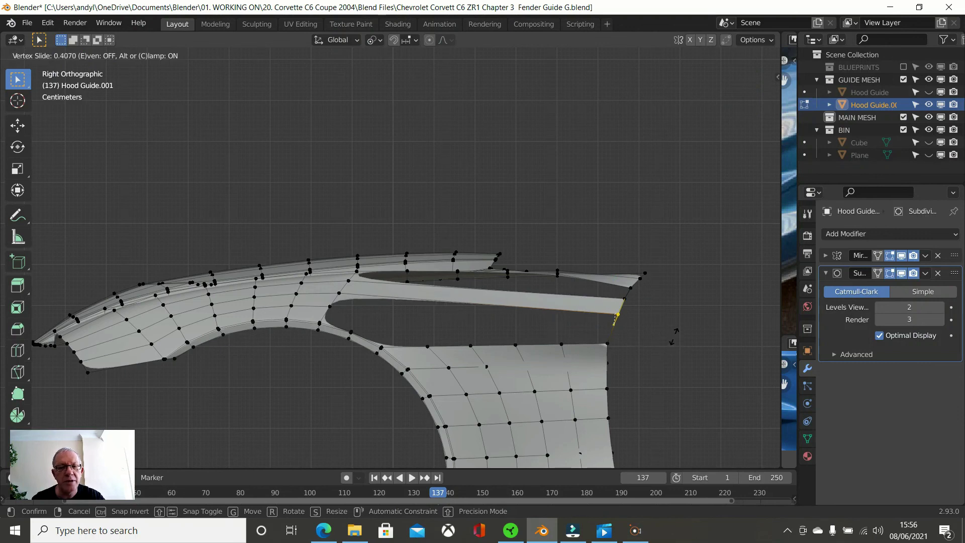
{"action": "left_click", "coordinate": [673, 335]}
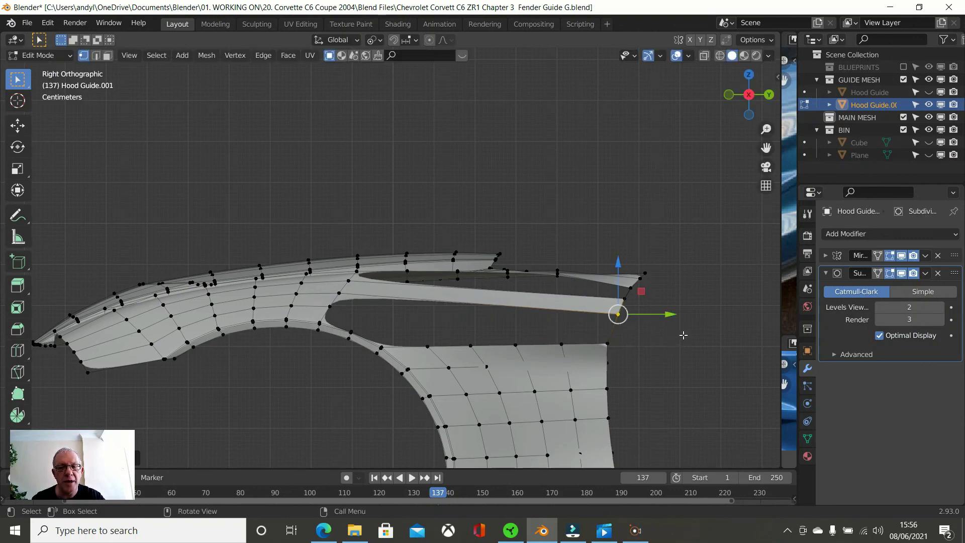
Add four evenly spaced loop cuts across the long bridging strip
{"action": "middle_click_drag", "start_coordinate": [578, 392], "coordinate": [538, 335]}
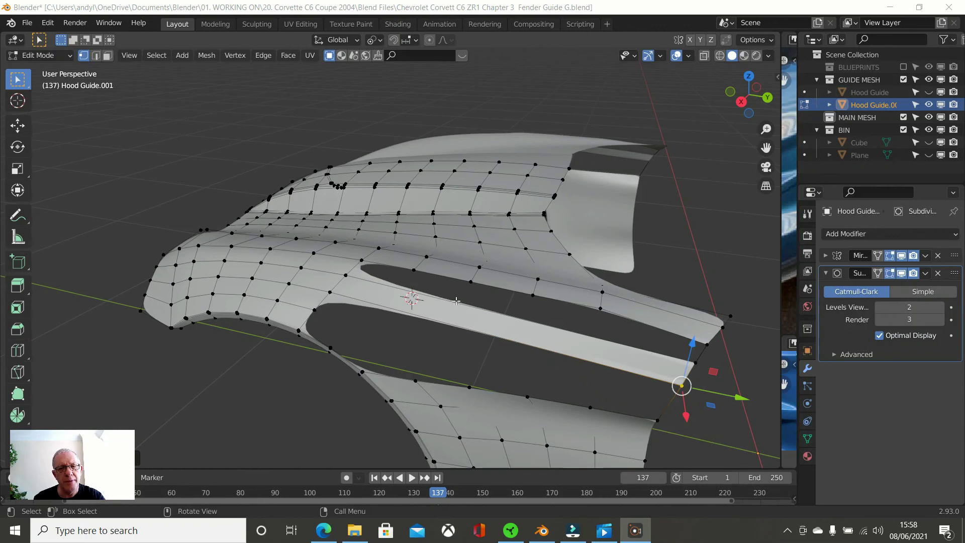
{"action": "scroll", "coordinate": [458, 309], "scroll_direction": "up", "scroll_amount": 2}
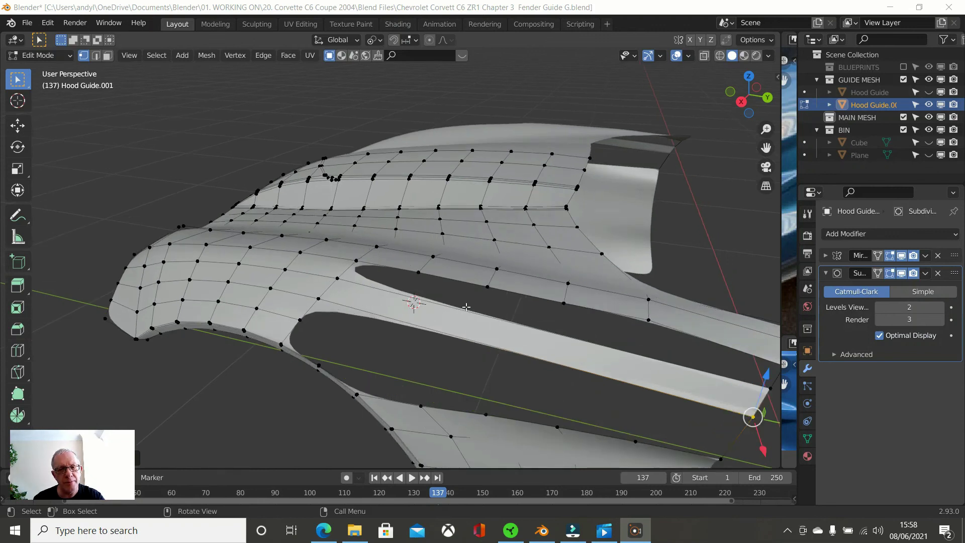
{"action": "left_click", "coordinate": [184, 135]}
{"action": "key", "text": "ctrl+r"}
{"action": "scroll", "coordinate": [458, 342], "scroll_direction": "up", "scroll_amount": 3}
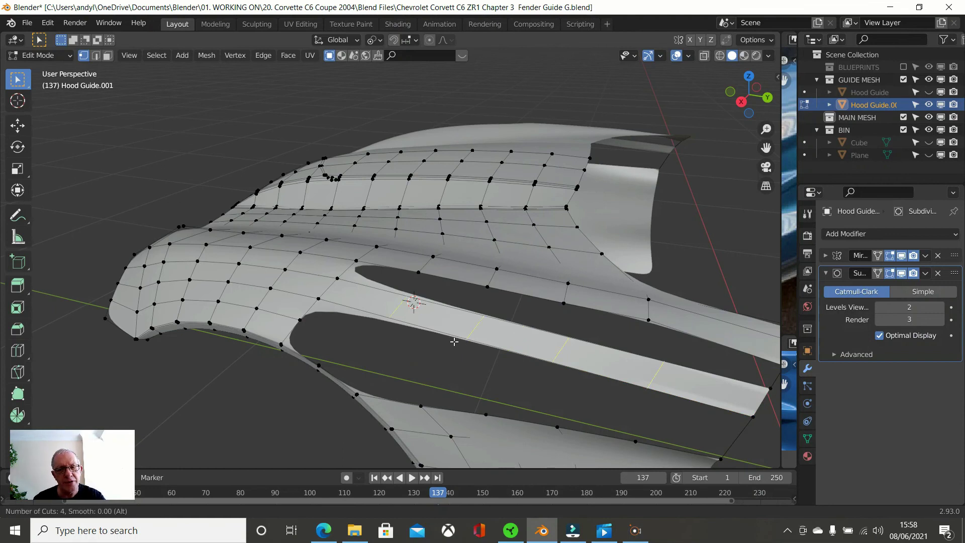
{"action": "left_click", "coordinate": [454, 341]}
{"action": "right_click", "coordinate": [453, 342]}
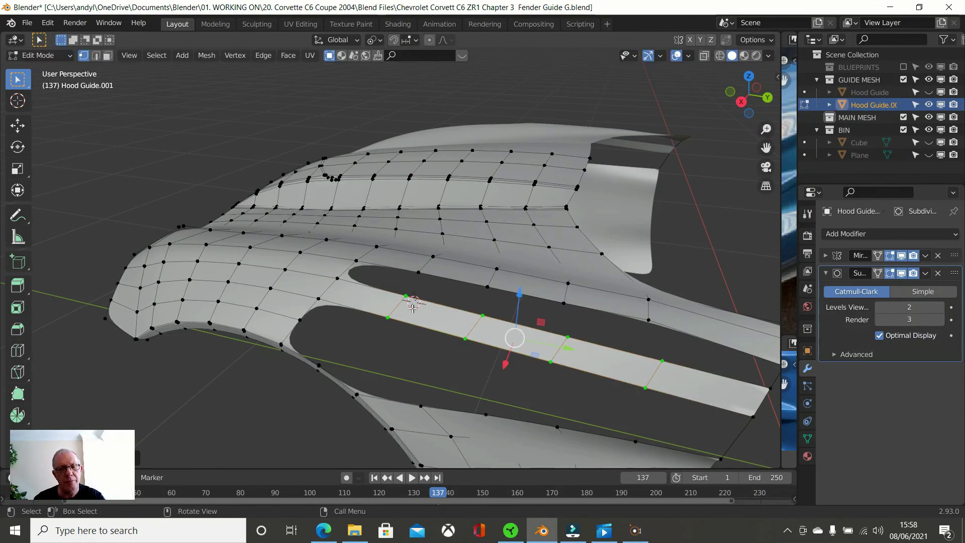
Fill the gap between the upper fender surface and the divided bridging strip with a row of five faces, working from the front end to the rear boundary
{"action": "mouse_move", "coordinate": [383, 262]}
{"action": "middle_mouse_down"}
{"action": "mouse_move", "coordinate": [413, 270]}
{"action": "mouse_move", "coordinate": [373, 272]}
{"action": "middle_mouse_up"}
{"action": "left_click", "coordinate": [348, 262]}
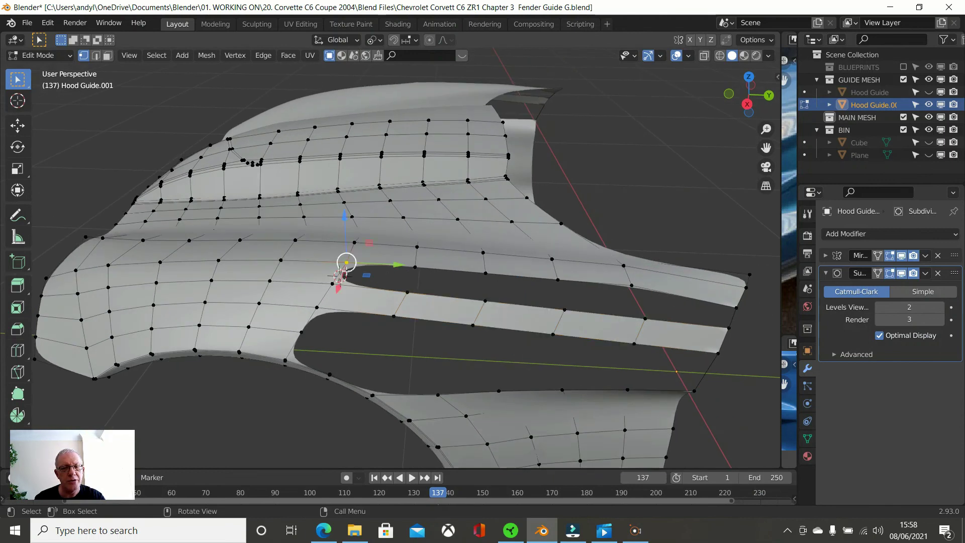
{"action": "left_click", "coordinate": [331, 285]}
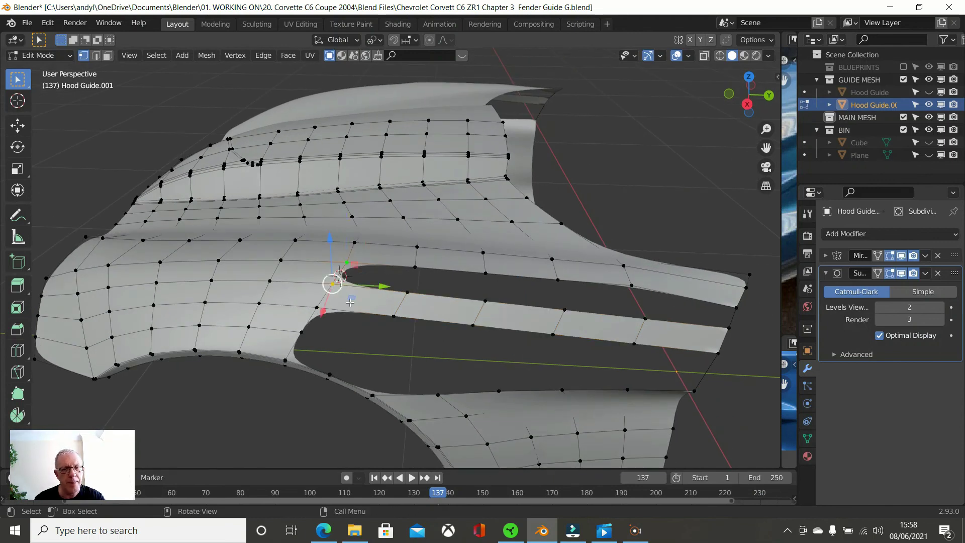
{"action": "key", "text": "f"}
{"action": "key", "text": "f"}
{"action": "key", "text": "f"}
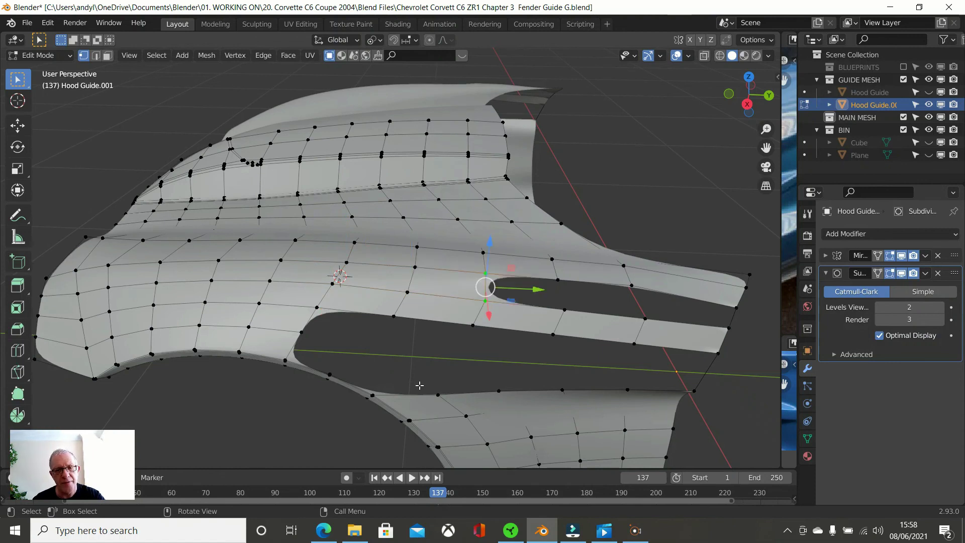
{"action": "key", "text": "f"}
{"action": "key", "text": "f"}
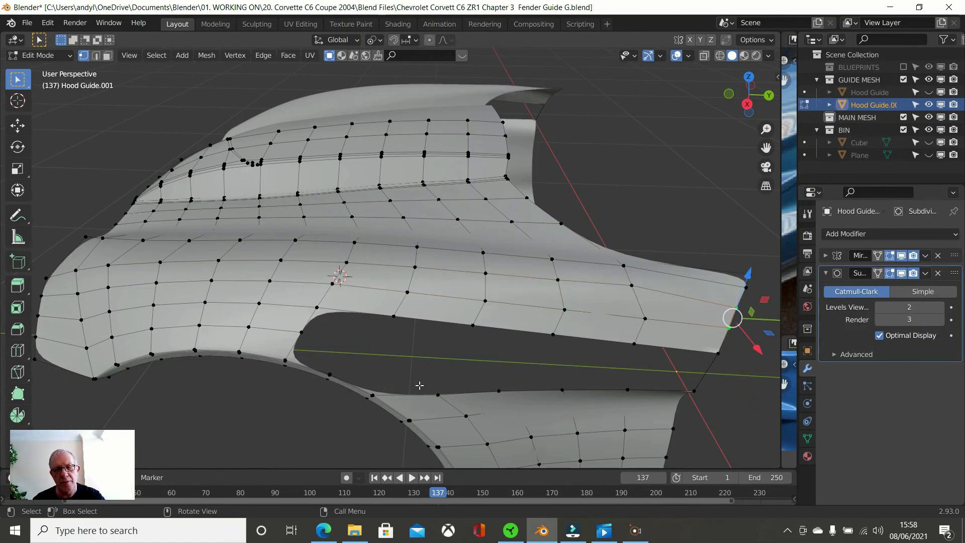
Inspect the fender guide mesh from the side, front and above, including the filled rows and the remaining opening behind the wheel arch
{"action": "middle_click_drag", "start_coordinate": [420, 368], "coordinate": [581, 349]}
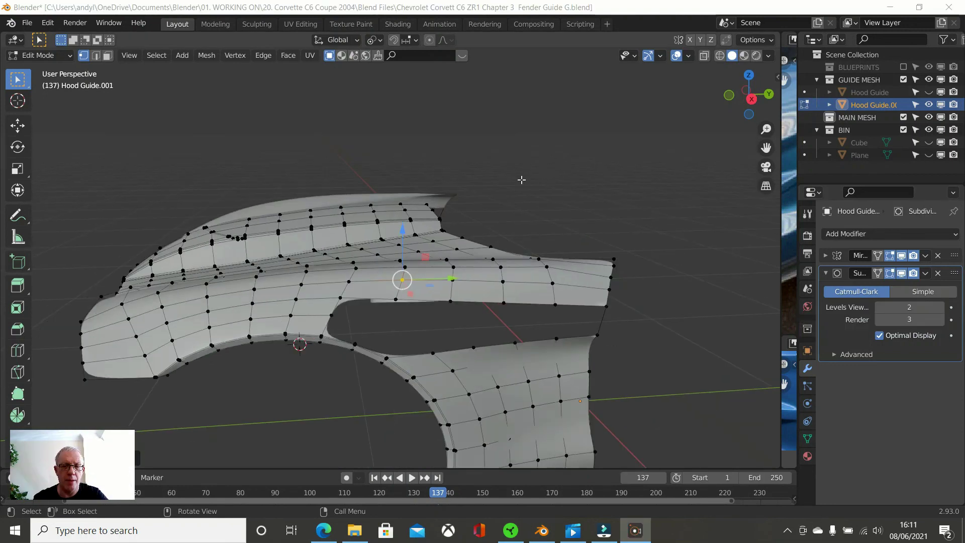
{"action": "middle_click_drag", "start_coordinate": [515, 179], "coordinate": [582, 185]}
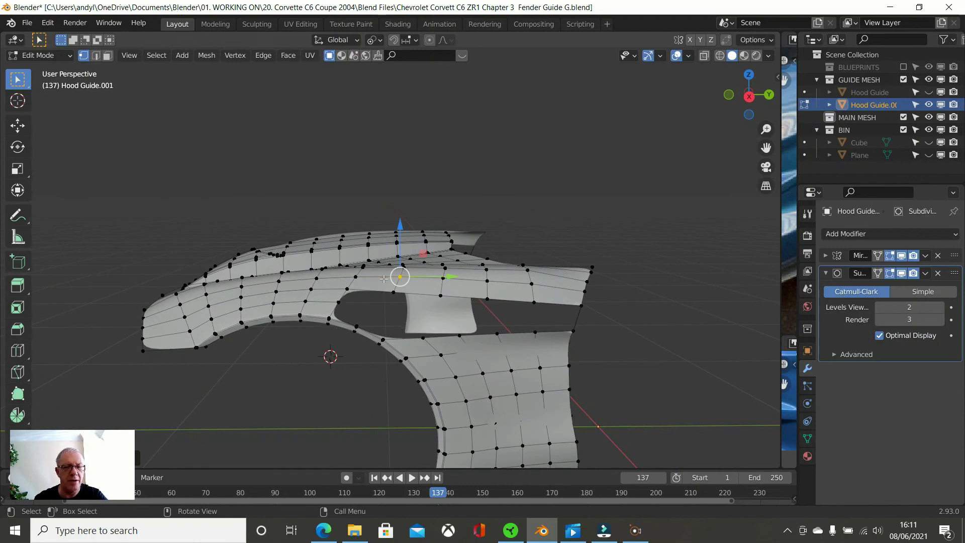
{"action": "scroll", "coordinate": [384, 278], "scroll_direction": "down", "scroll_amount": 2}
{"action": "middle_click_drag", "start_coordinate": [374, 267], "coordinate": [490, 307]}
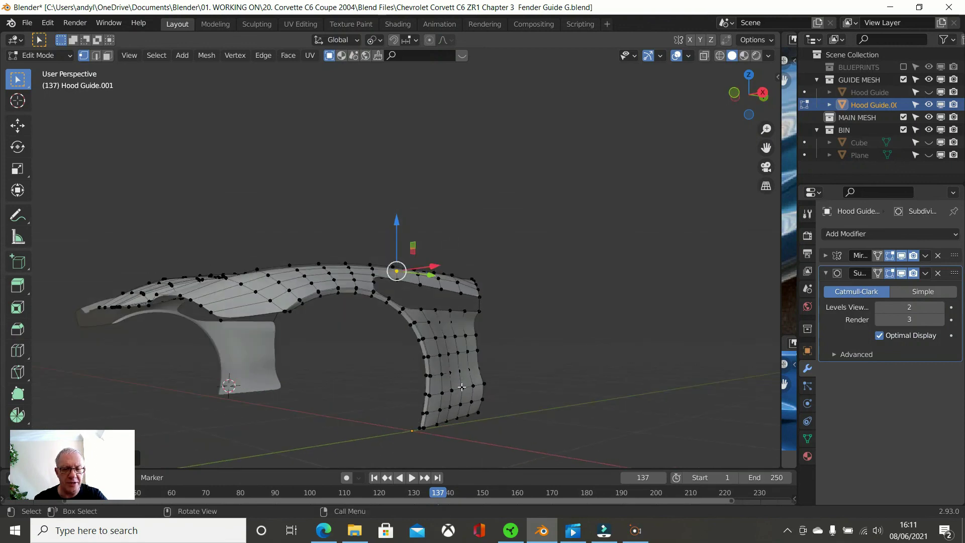
{"action": "middle_click_drag", "start_coordinate": [462, 378], "coordinate": [427, 353]}
{"action": "scroll", "coordinate": [490, 311], "scroll_direction": "down", "scroll_amount": 2}
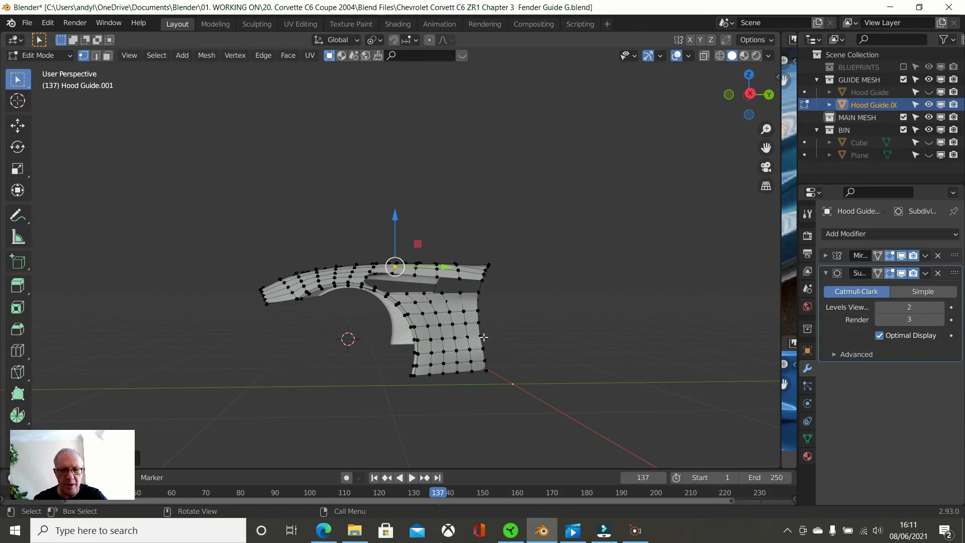
{"action": "middle_click_drag", "start_coordinate": [548, 261], "coordinate": [527, 287]}
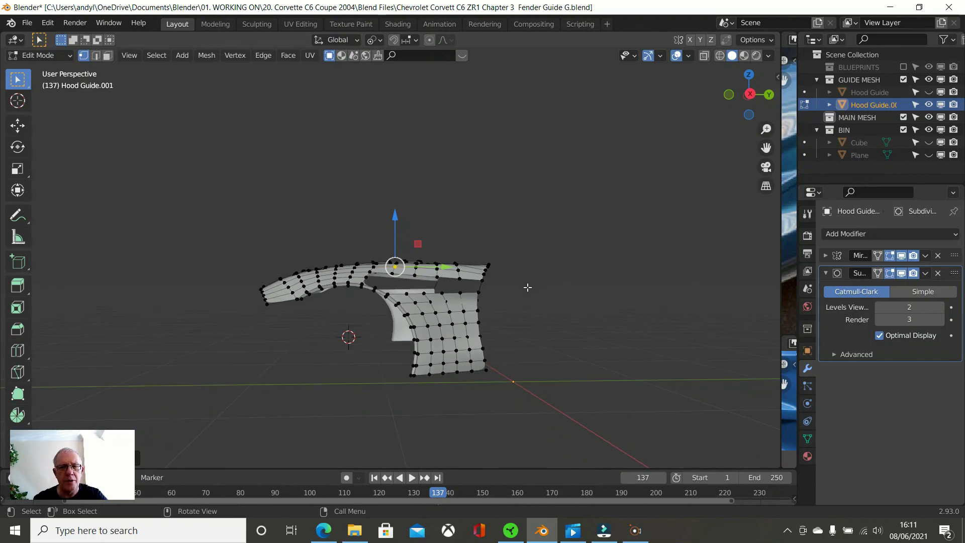
{"action": "middle_click_drag", "start_coordinate": [508, 172], "coordinate": [494, 210]}
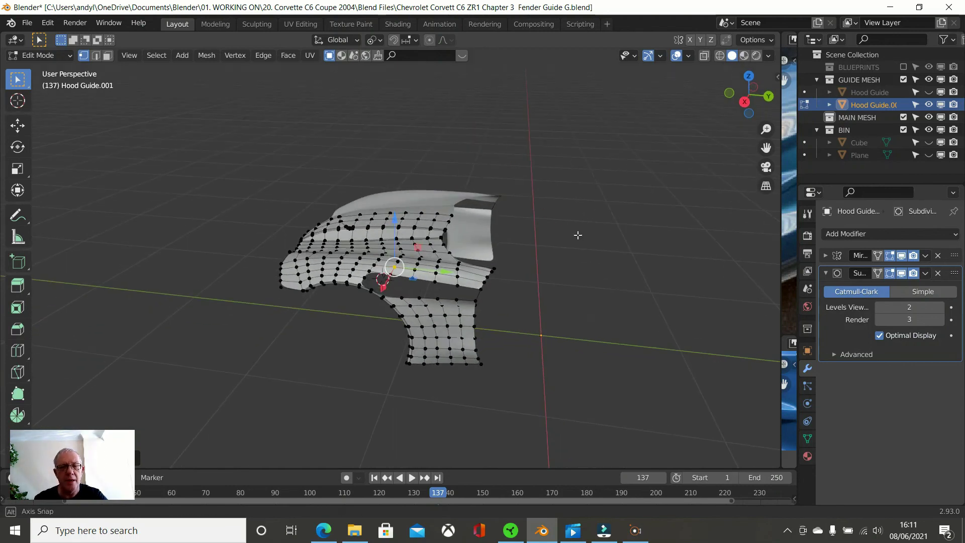
{"action": "scroll", "coordinate": [515, 234], "scroll_direction": "down", "scroll_amount": 2}
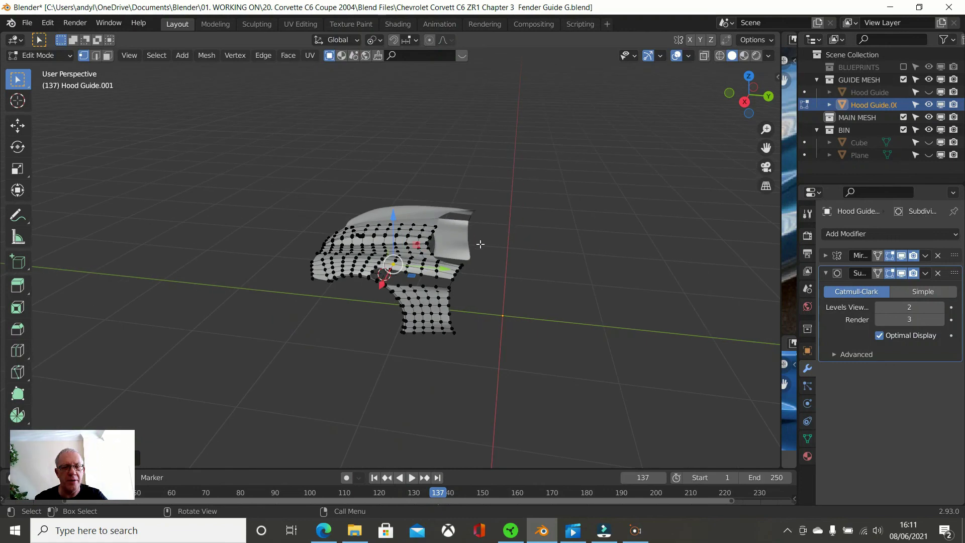
{"action": "middle_click_drag", "start_coordinate": [481, 245], "coordinate": [518, 246]}
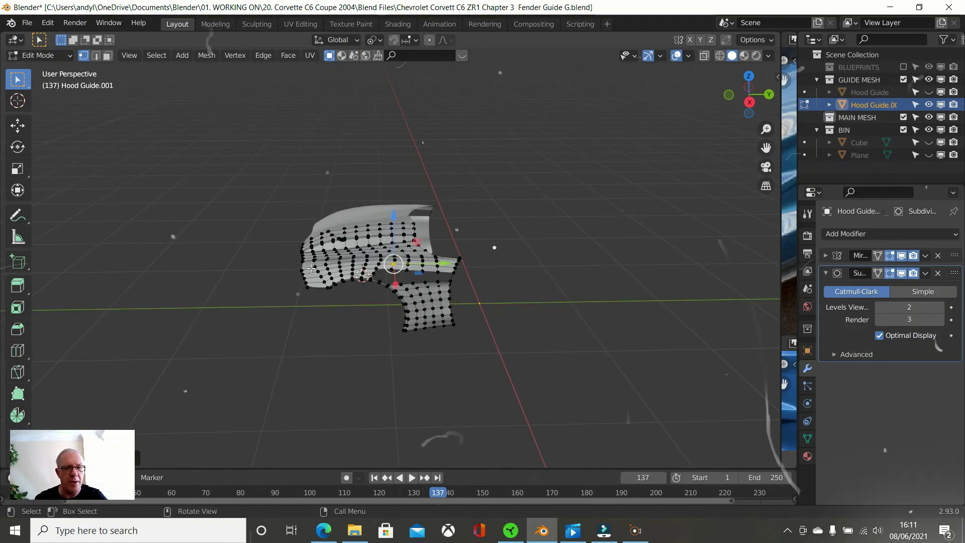